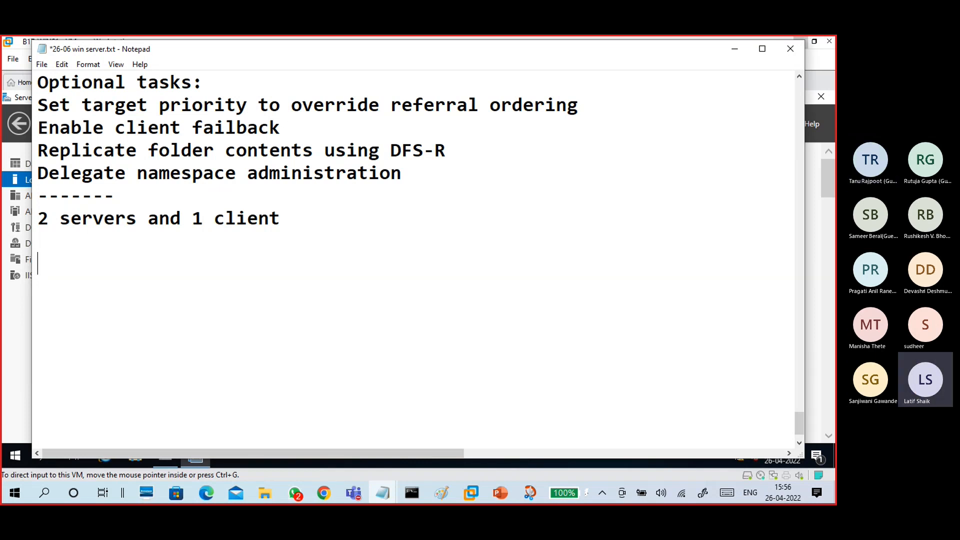
# - Add the '-- 1 server' heading and the line 'server manager - add roles and feature'
pyautogui.write('--  ')
pyautogui.write('1 server')
pyautogui.press('Return')
pyautogui.press('Return')
pyautogui.write('-')
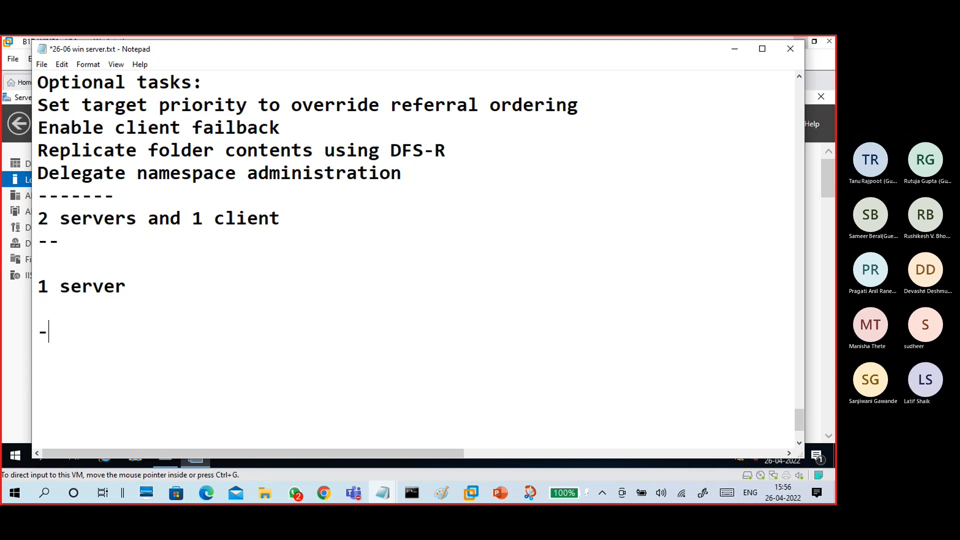
pyautogui.write('se')
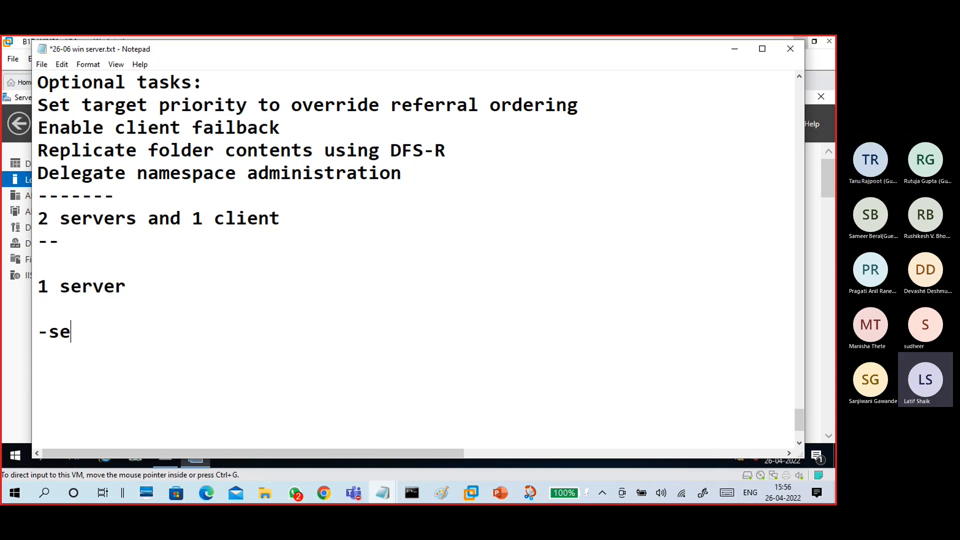
pyautogui.write('rver manager')
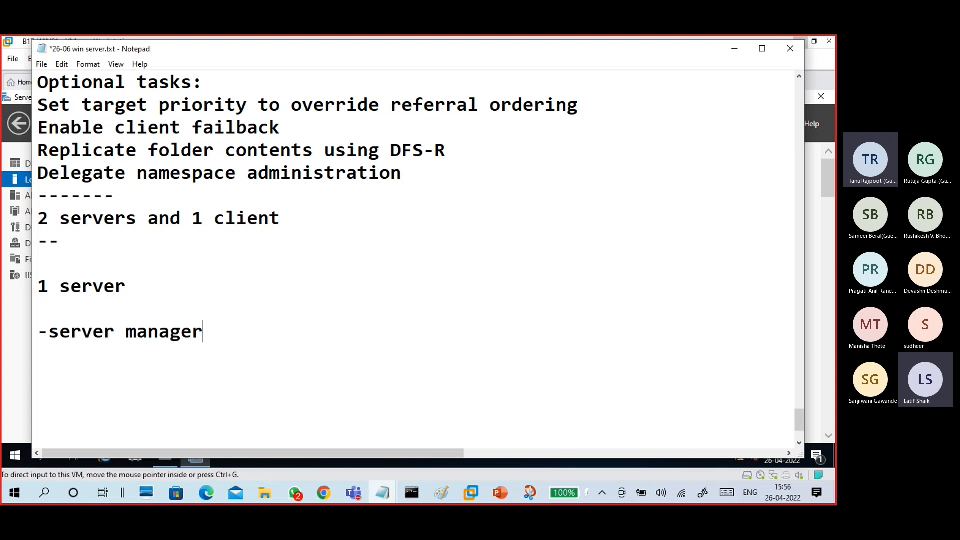
pyautogui.write(' - ')
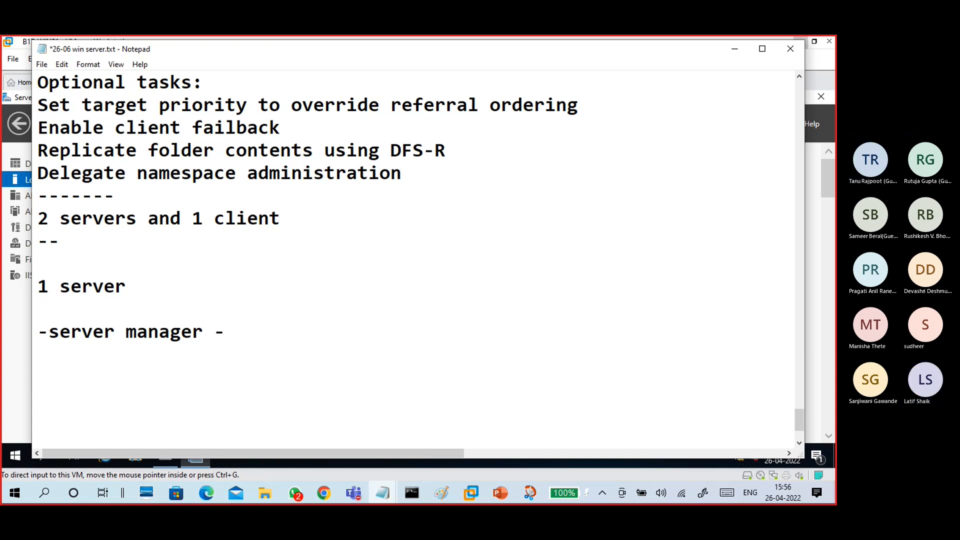
pyautogui.write('manager')
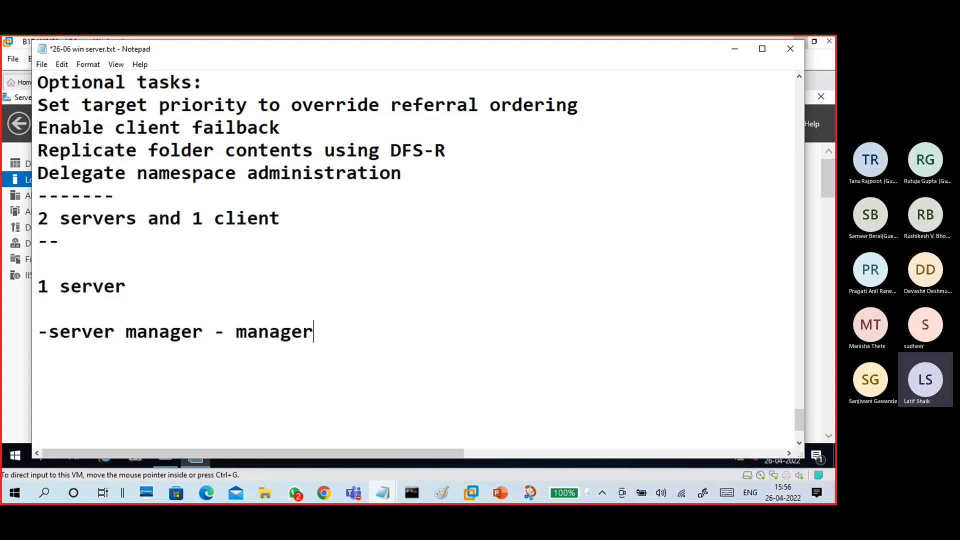
pyautogui.write(' - add ro')
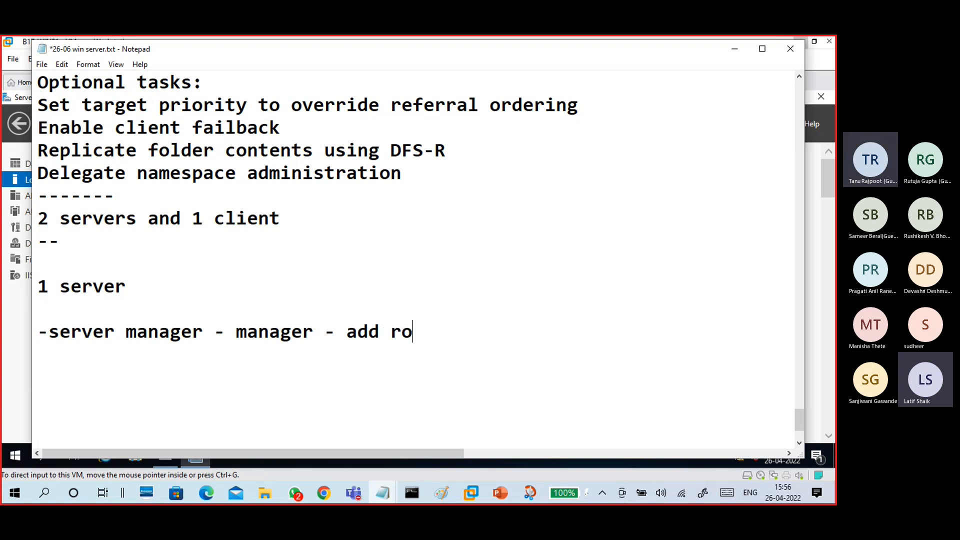
pyautogui.write('les and ')
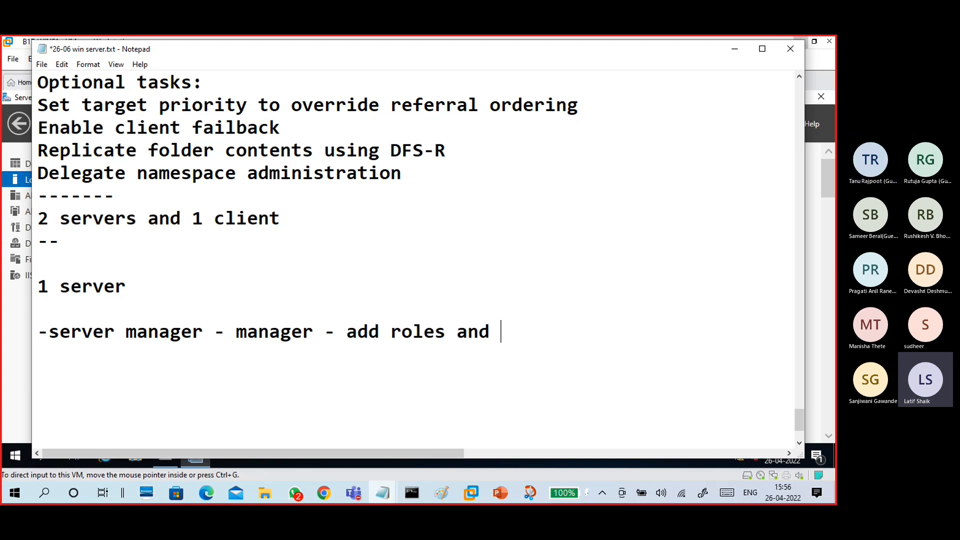
pyautogui.write('feature')
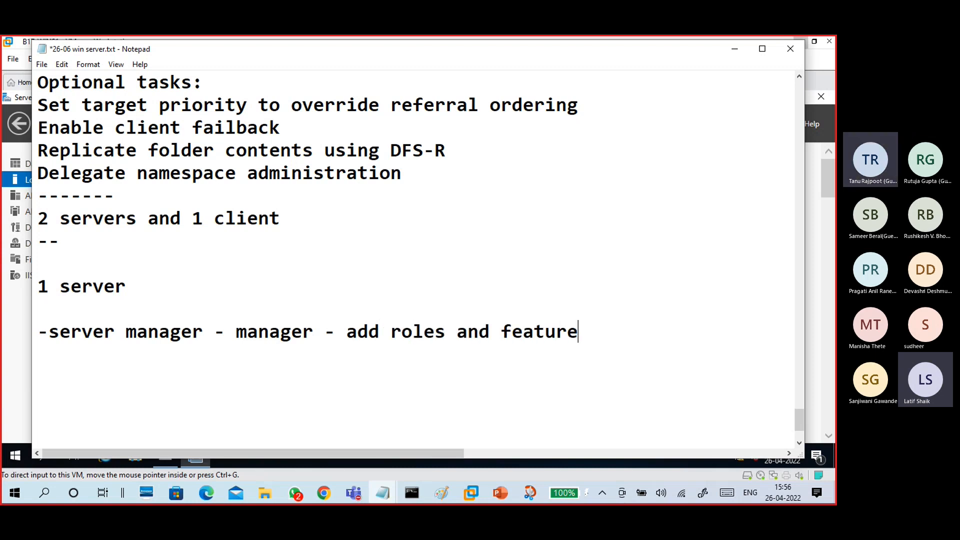
pyautogui.press('Return')
# - Add the line 'next -- role - file and storage - file and iscsi - Dfs namespace', fixing typos
pyautogui.write('-')
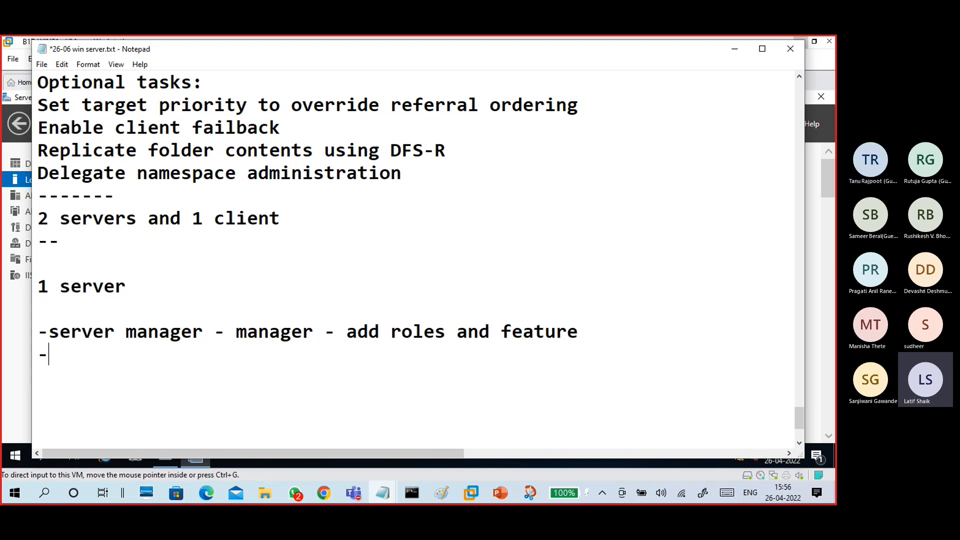
pyautogui.write('nextmex')
pyautogui.press('BackSpace')
pyautogui.press('BackSpace')
pyautogui.press('BackSpace')
pyautogui.write('next --')
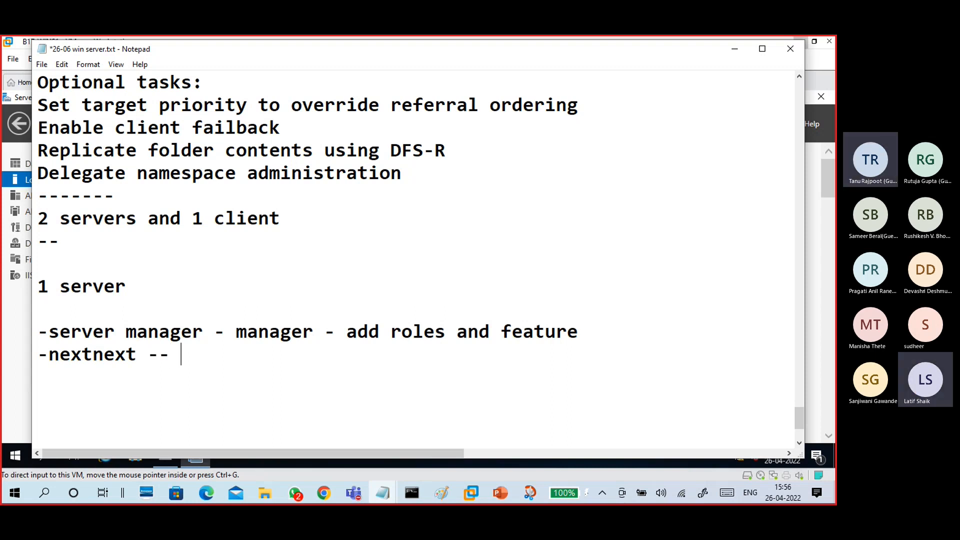
pyautogui.write(' select')
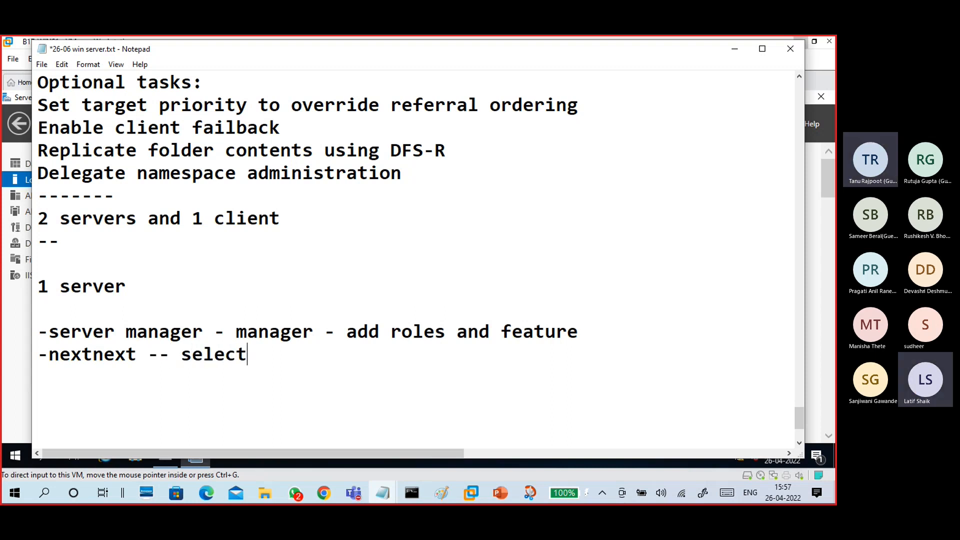
pyautogui.press('BackSpace')
pyautogui.press('BackSpace')
pyautogui.press('BackSpace')
pyautogui.press('BackSpace')
pyautogui.press('BackSpace')
pyautogui.press('BackSpace')
pyautogui.write('role - f')
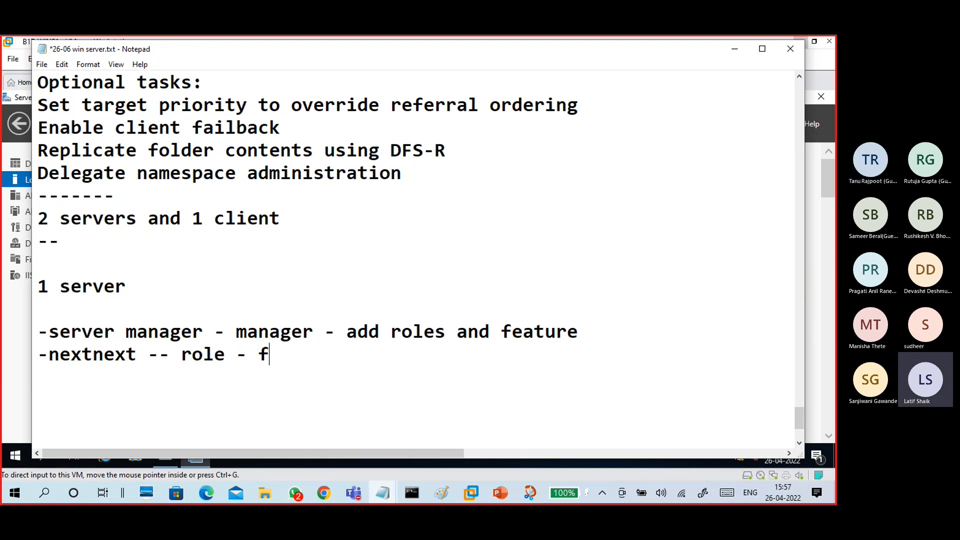
pyautogui.write('ile and st')
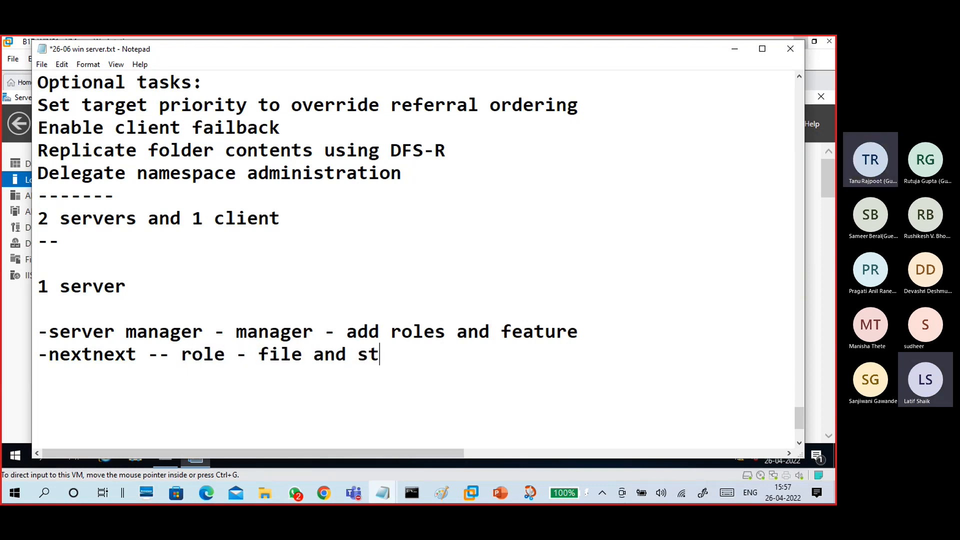
pyautogui.write('orage - file ans')
pyautogui.press('BackSpace')
pyautogui.press('BackSpace')
pyautogui.write('d iscsi - ')
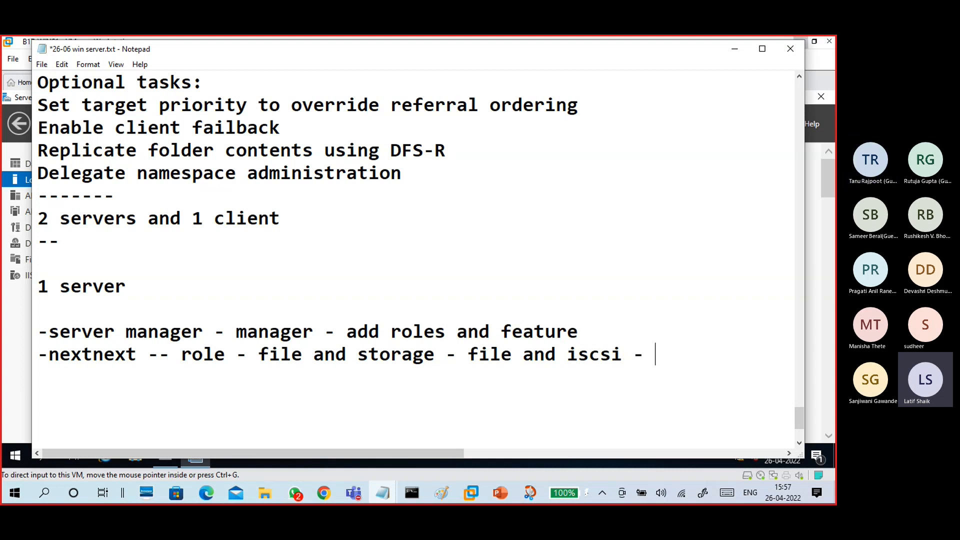
pyautogui.write('Dfs namespace')
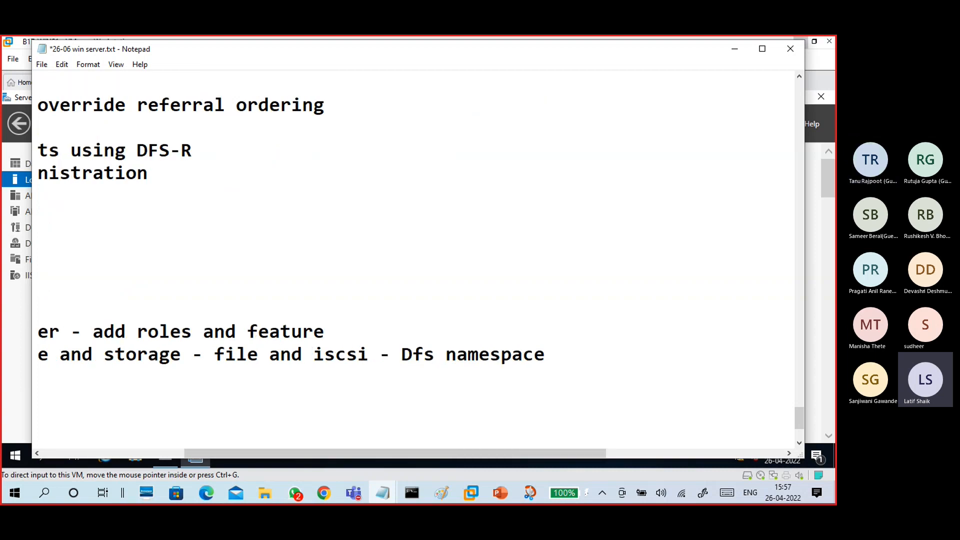
# - Correct 'Dfs' to 'DFS' and review the finished notes
pyautogui.click(434, 352)
pyautogui.press('BackSpace')
pyautogui.press('BackSpace')
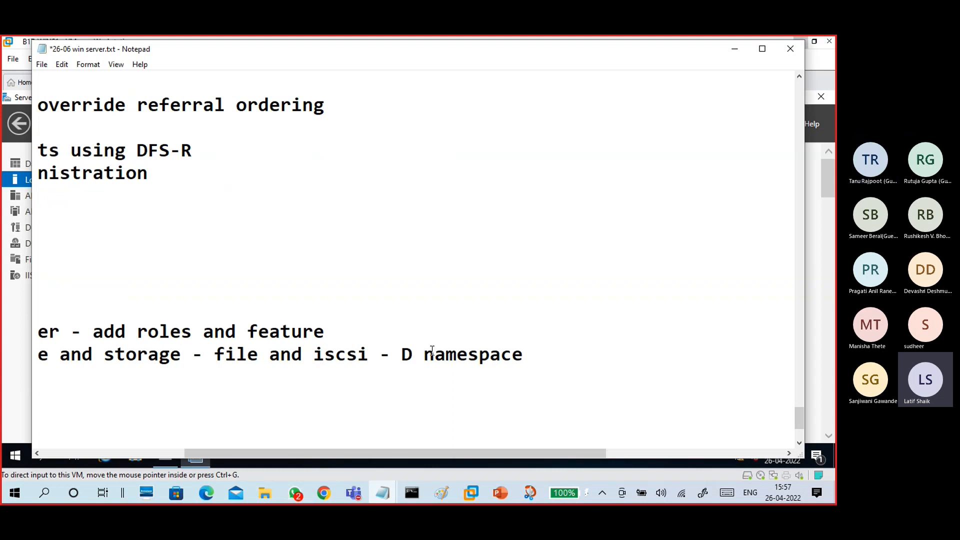
pyautogui.write('F')
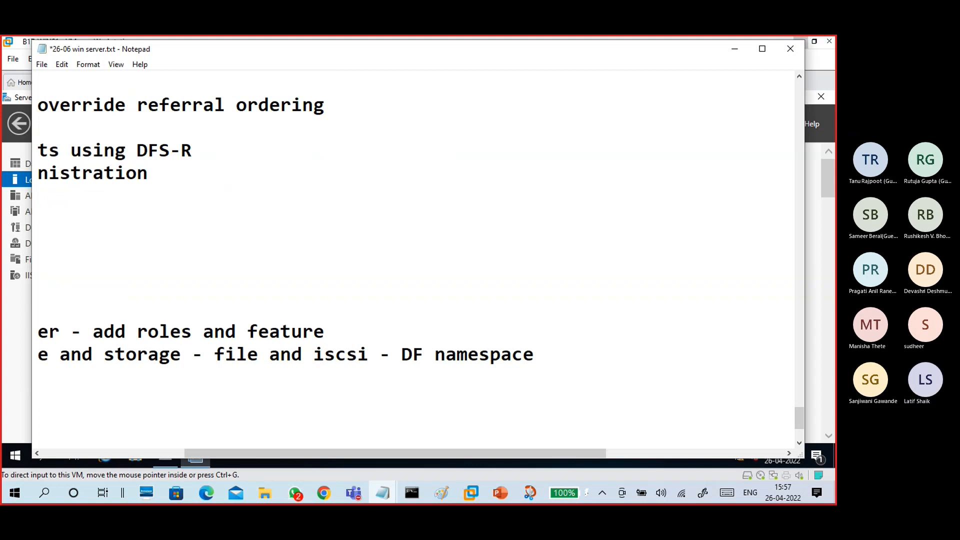
pyautogui.write('S')
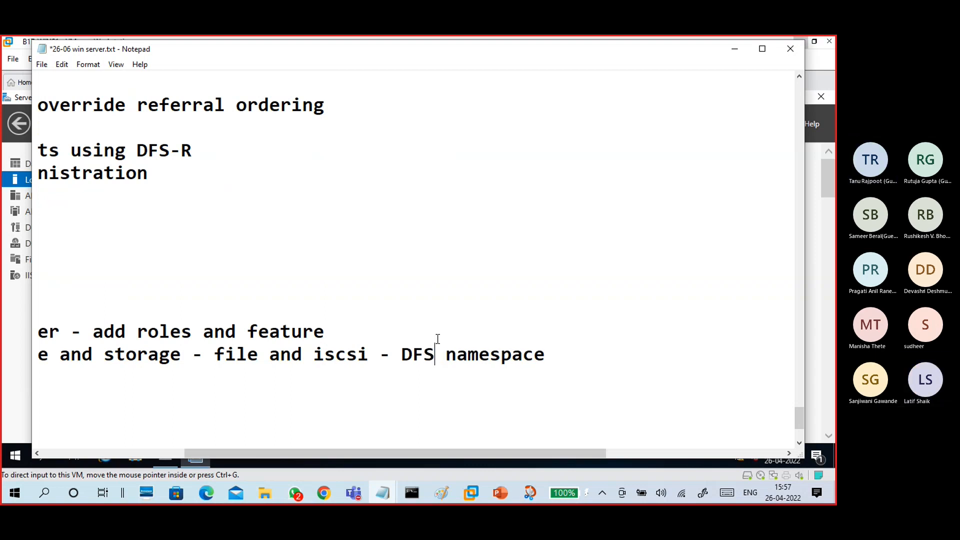
pyautogui.moveTo(439, 454); pyautogui.dragTo(258, 451)
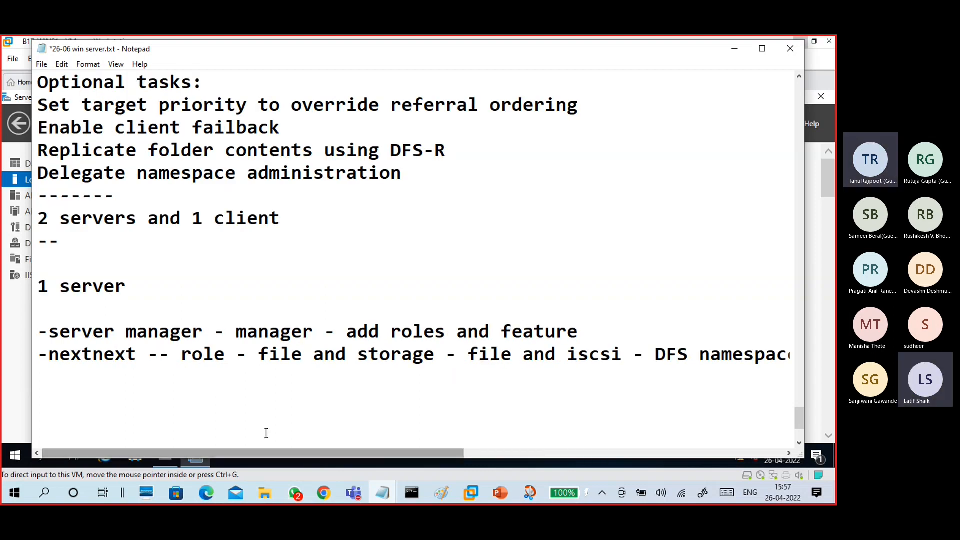
pyautogui.scroll(4, 269, 393)
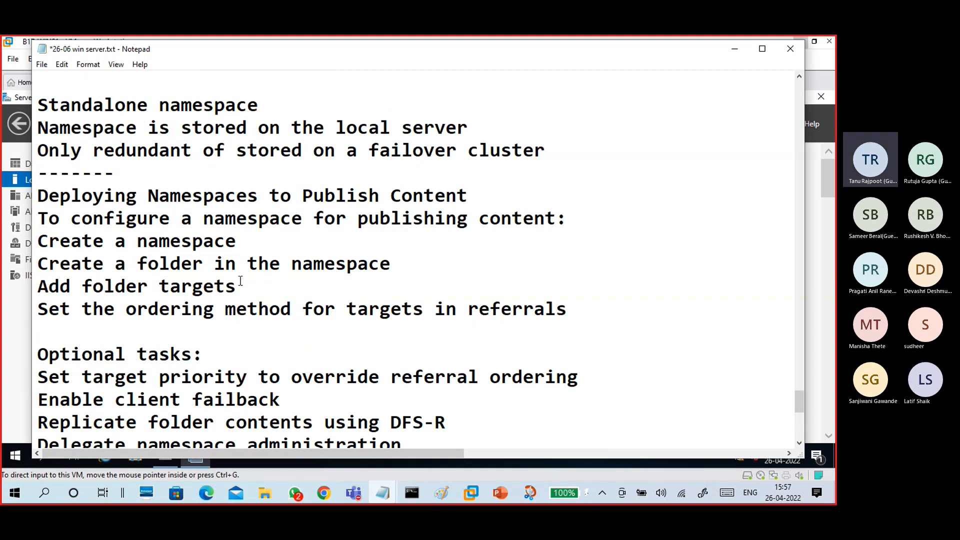
pyautogui.scroll(1, 238, 273)
pyautogui.scroll(-3, 400, 280)
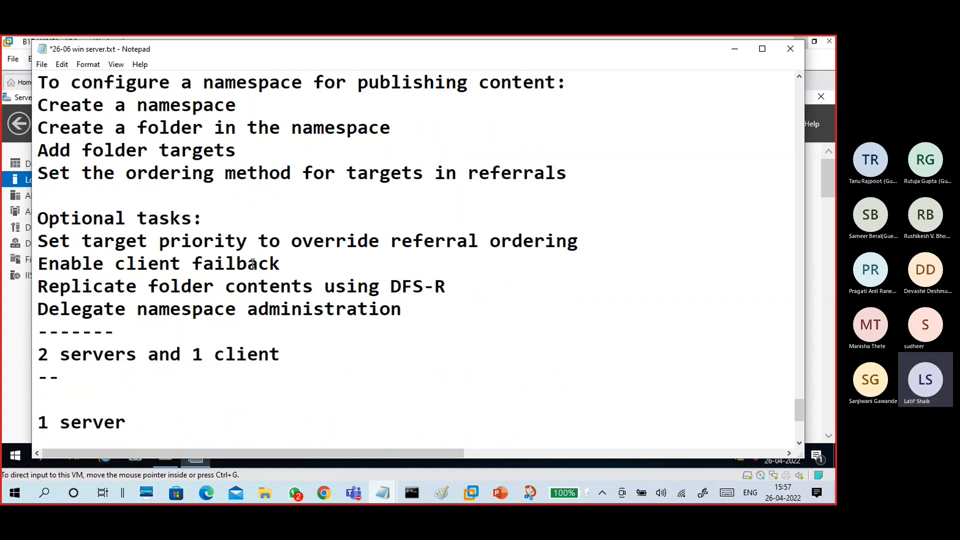
pyautogui.scroll(-3, 586, 293)
pyautogui.scroll(-1, 586, 292)
pyautogui.click(304, 247)
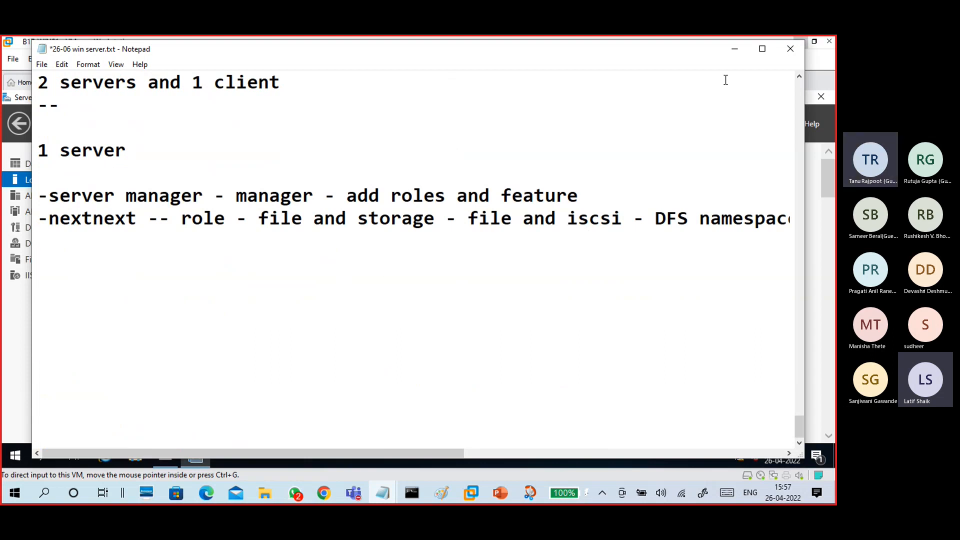
# - Start Add Roles and Features with role-based installation on WINS1
pyautogui.click(735, 49)
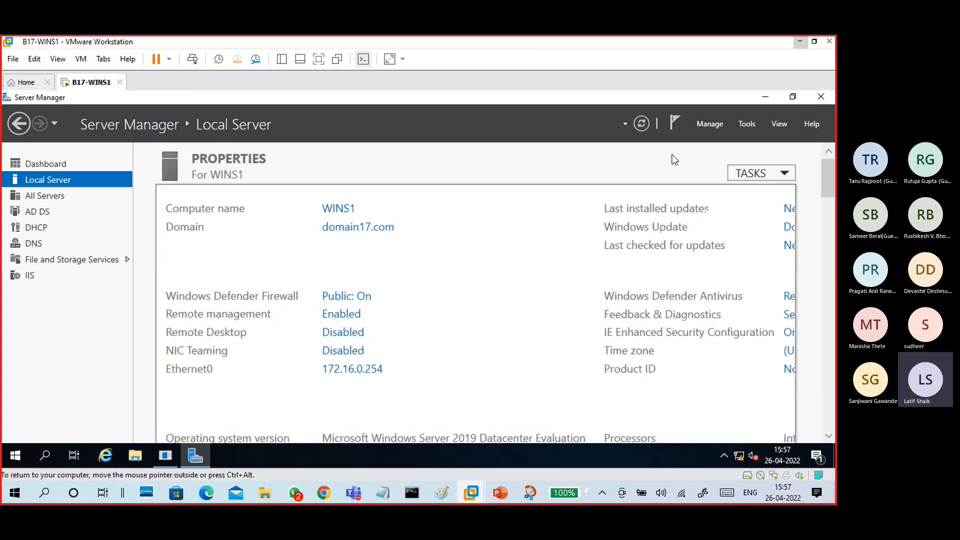
pyautogui.click(710, 125)
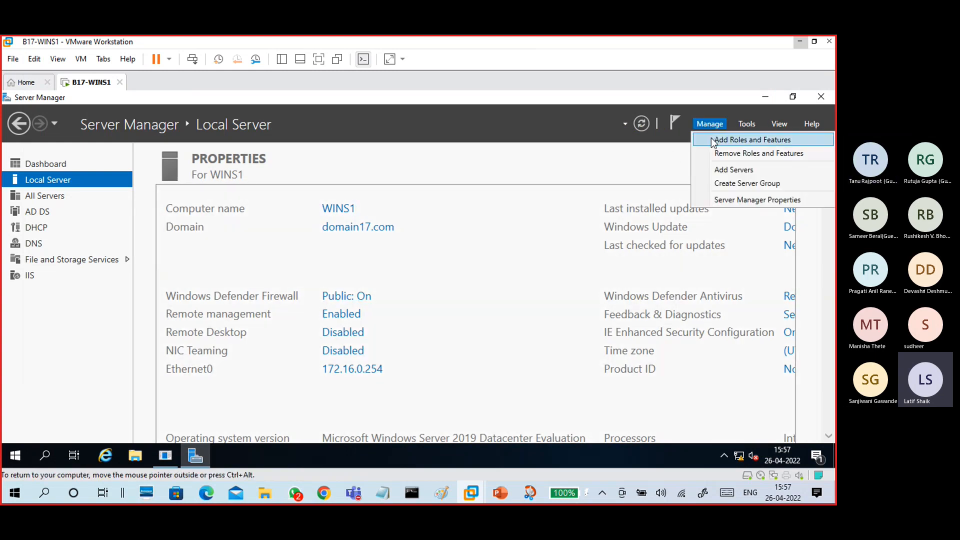
pyautogui.click(712, 138)
pyautogui.moveTo(411, 168); pyautogui.dragTo(493, 98)
pyautogui.click(491, 420)
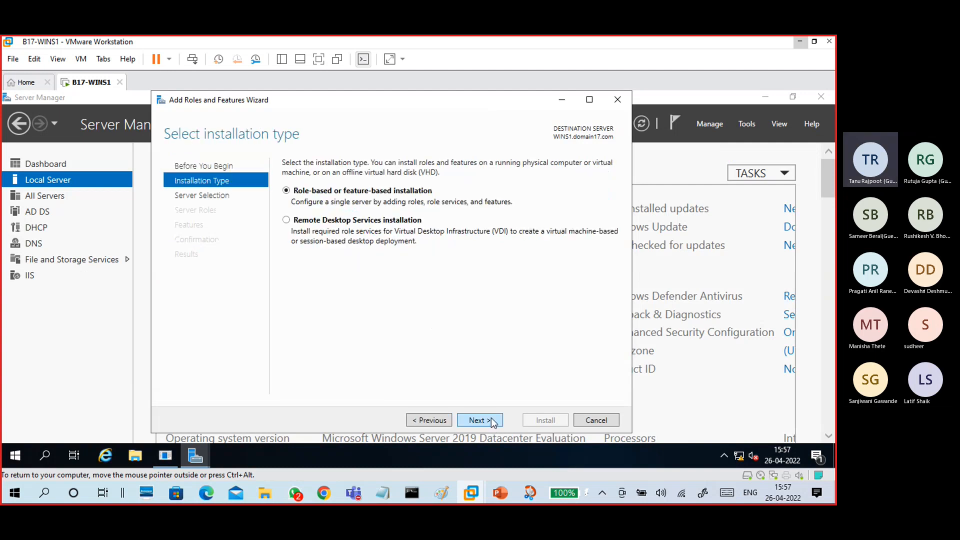
pyautogui.click(492, 420)
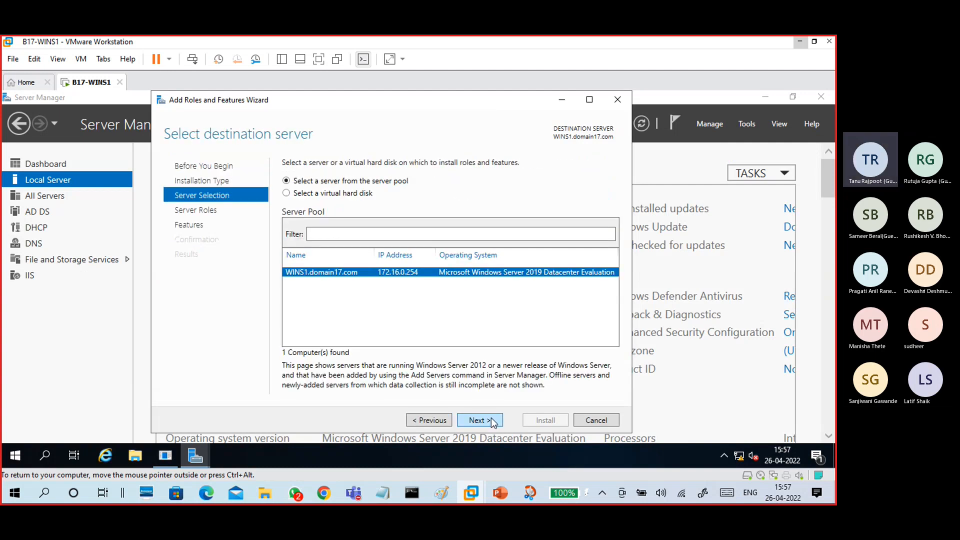
pyautogui.click(491, 419)
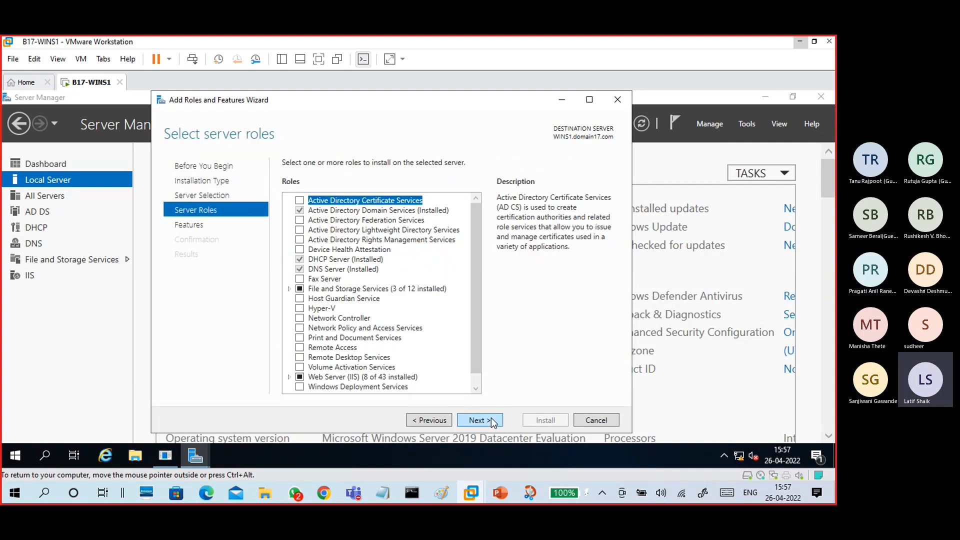
# - Expand File and Storage Services > File and iSCSI Services and select DFS Namespaces
pyautogui.moveTo(472, 304); pyautogui.dragTo(482, 355)
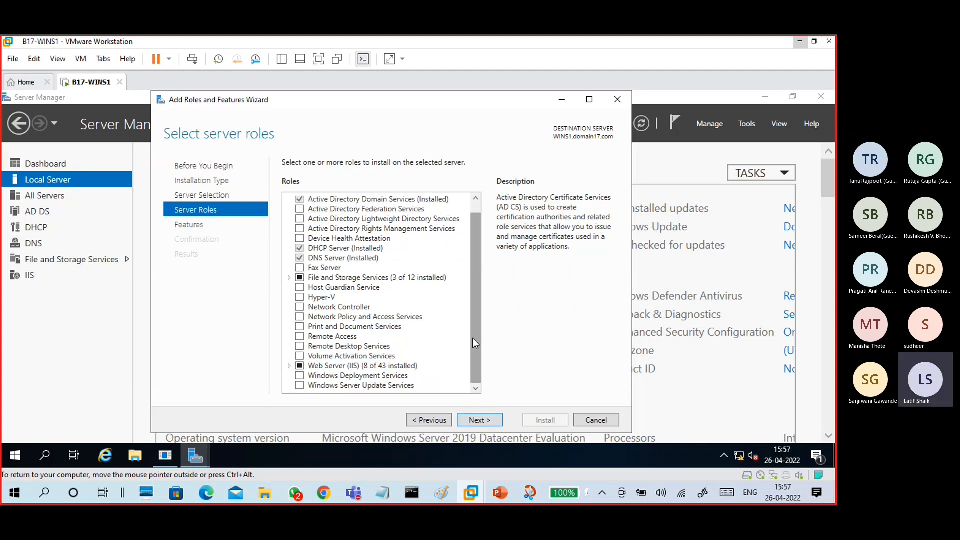
pyautogui.doubleClick(379, 278)
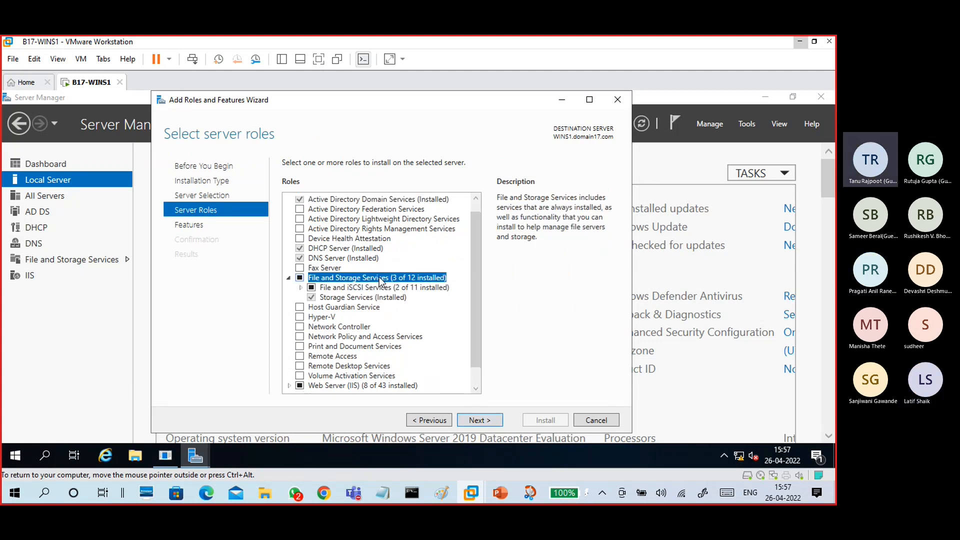
pyautogui.doubleClick(380, 287)
pyautogui.moveTo(478, 268); pyautogui.dragTo(481, 318)
pyautogui.click(369, 256)
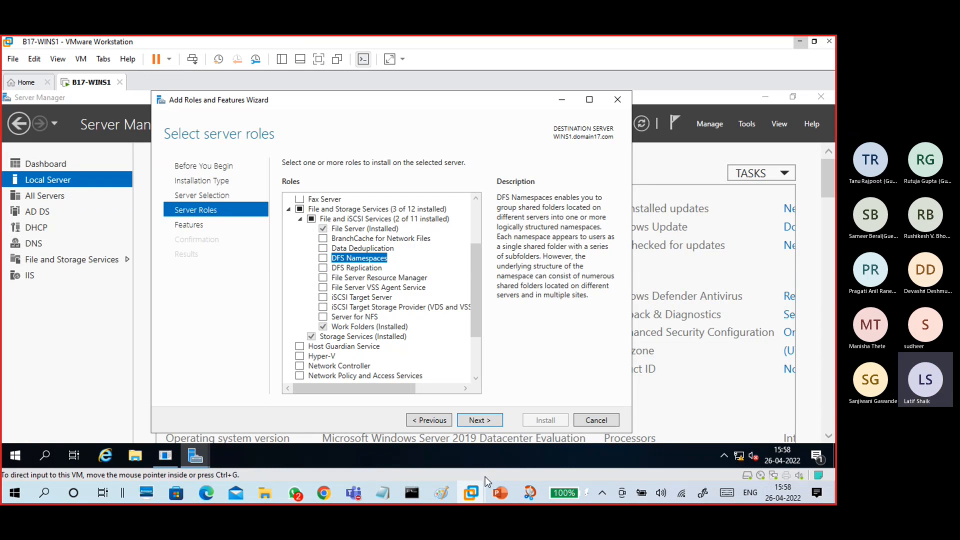
# - Draw a red line under \\DFS\projects in the Paint diagram, then minimize Paint
pyautogui.click(445, 494)
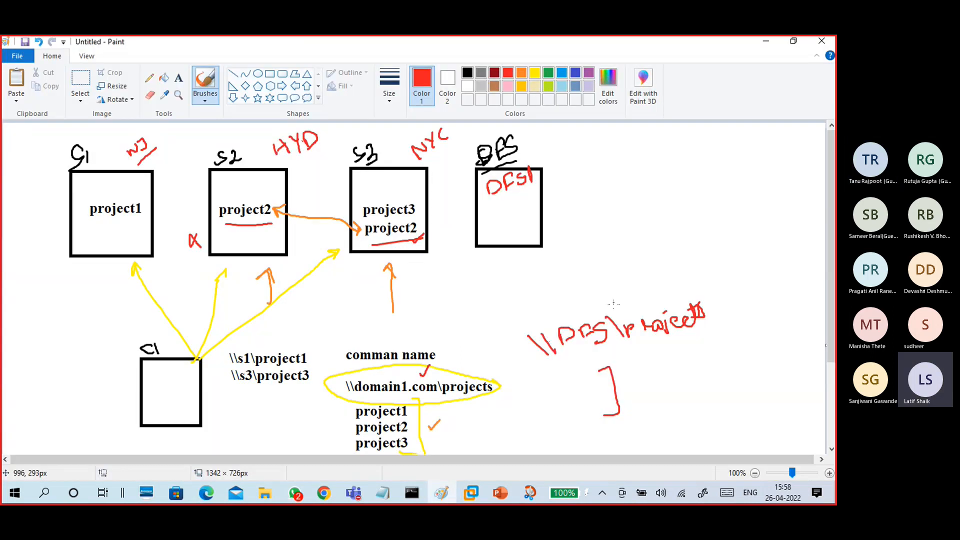
pyautogui.moveTo(548, 371); pyautogui.dragTo(710, 334)
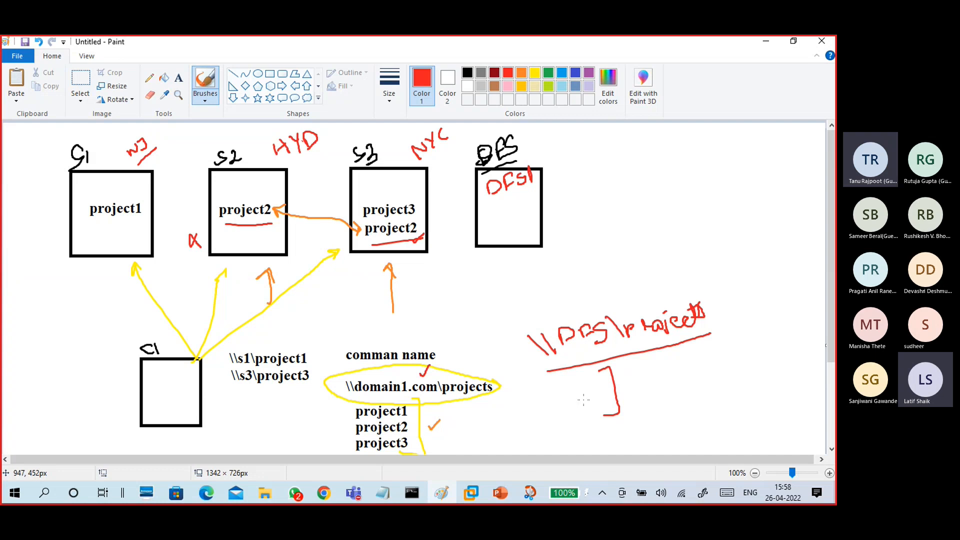
pyautogui.click(766, 41)
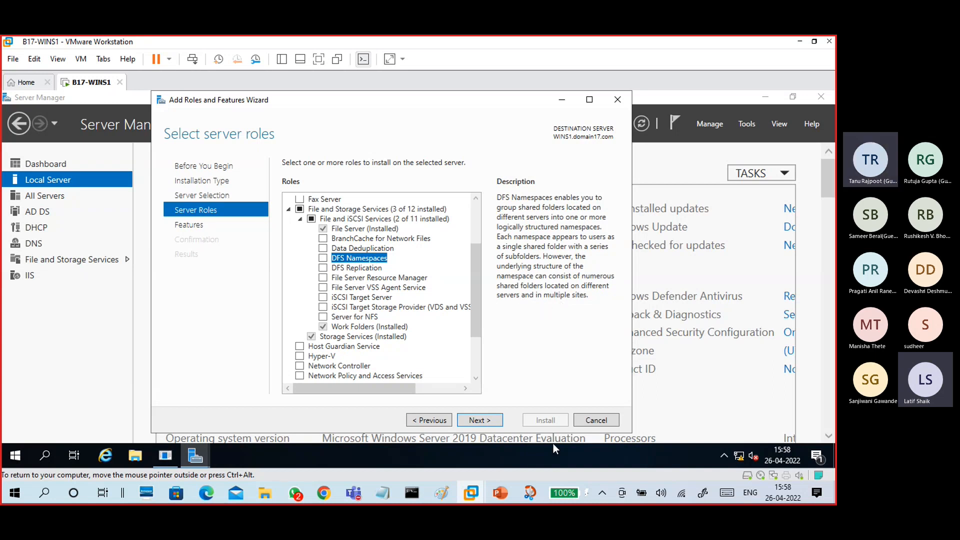
# - Snip the whole roles wizard and save it as 'DFS disrc' in Batch 17 2022
pyautogui.click(530, 493)
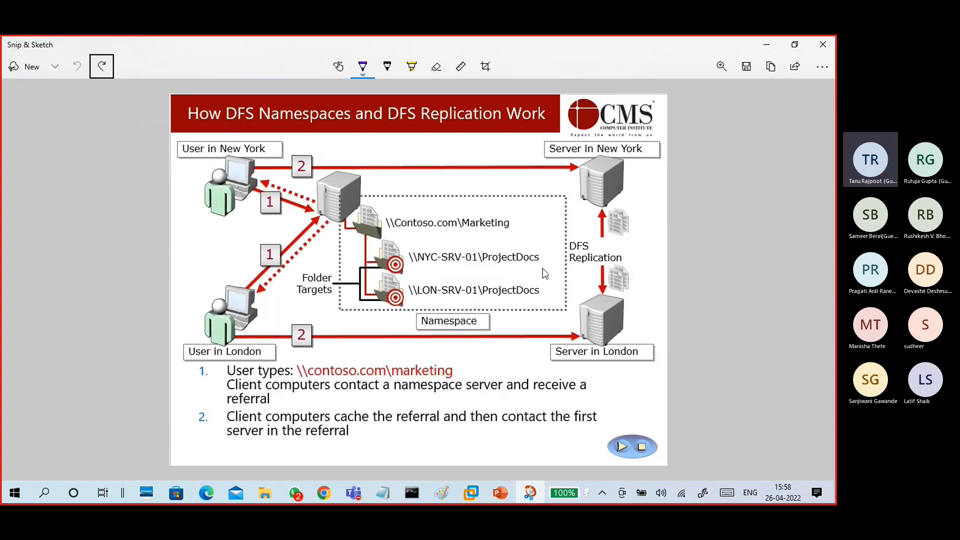
pyautogui.click(56, 72)
pyautogui.click(82, 127)
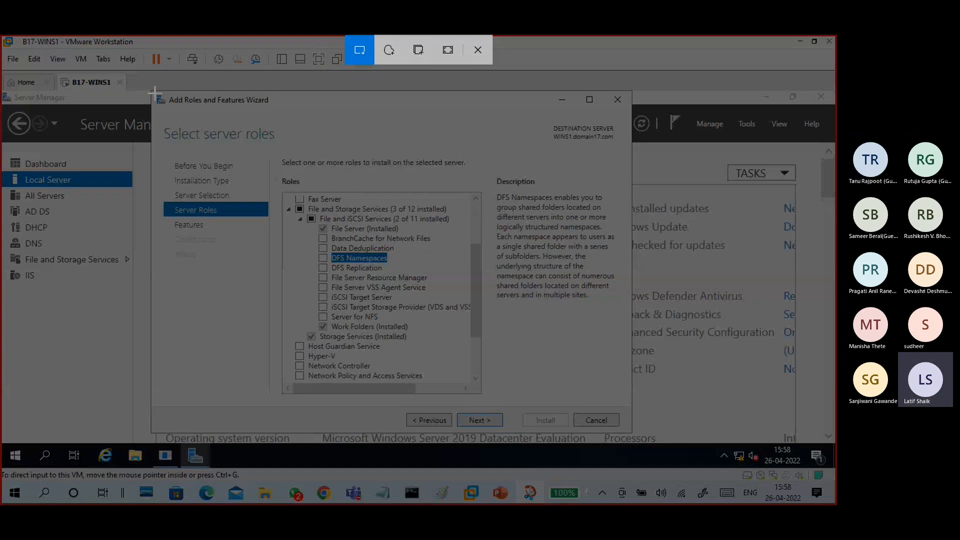
pyautogui.moveTo(150, 90)
pyautogui.mouseDown()
pyautogui.moveTo(637, 410)
pyautogui.moveTo(642, 444)
pyautogui.moveTo(631, 433)
pyautogui.mouseUp()
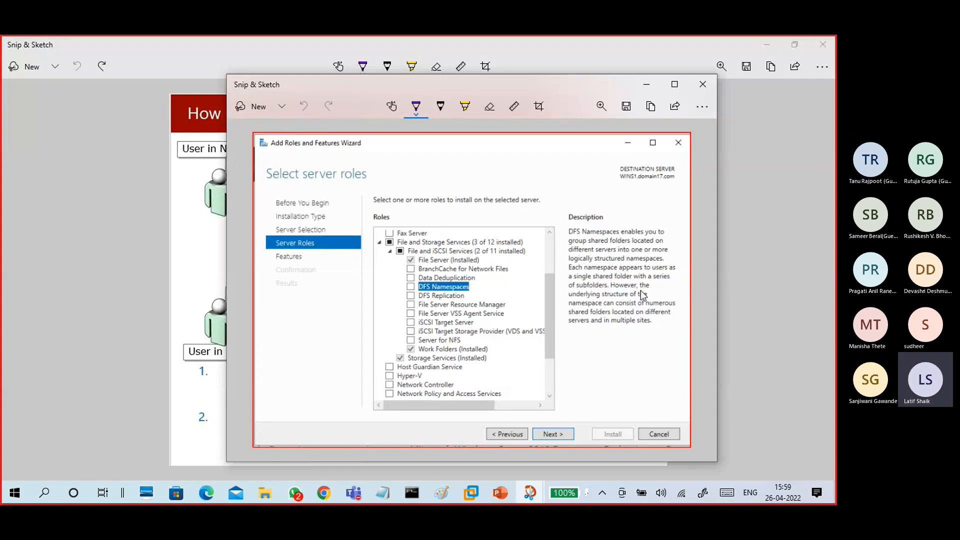
pyautogui.click(626, 106)
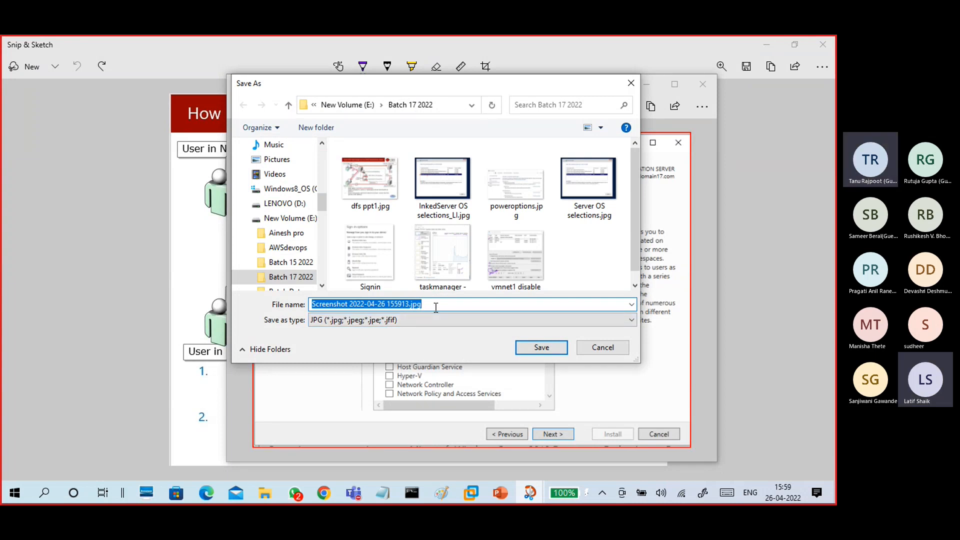
pyautogui.write('DFS')
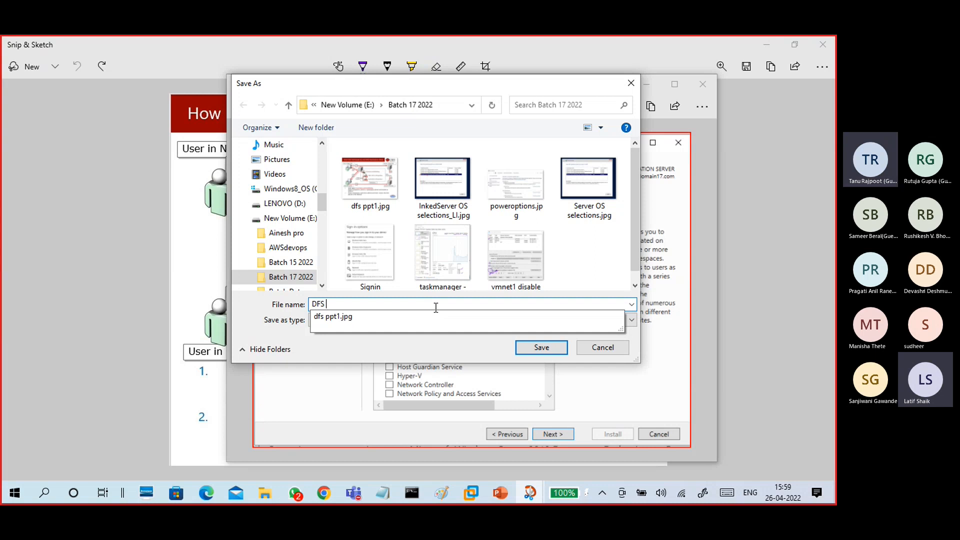
pyautogui.write(' d')
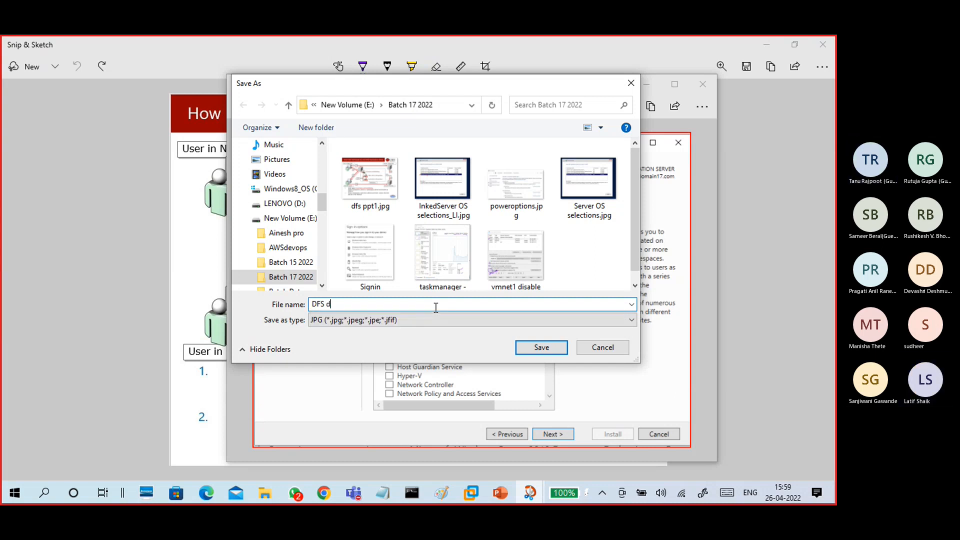
pyautogui.write('isr')
pyautogui.write('c')
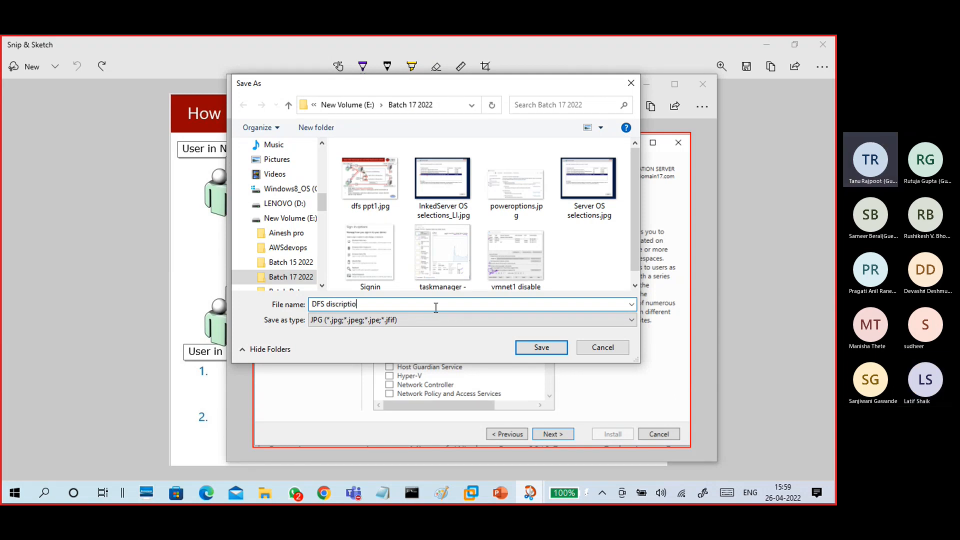
pyautogui.click(537, 351)
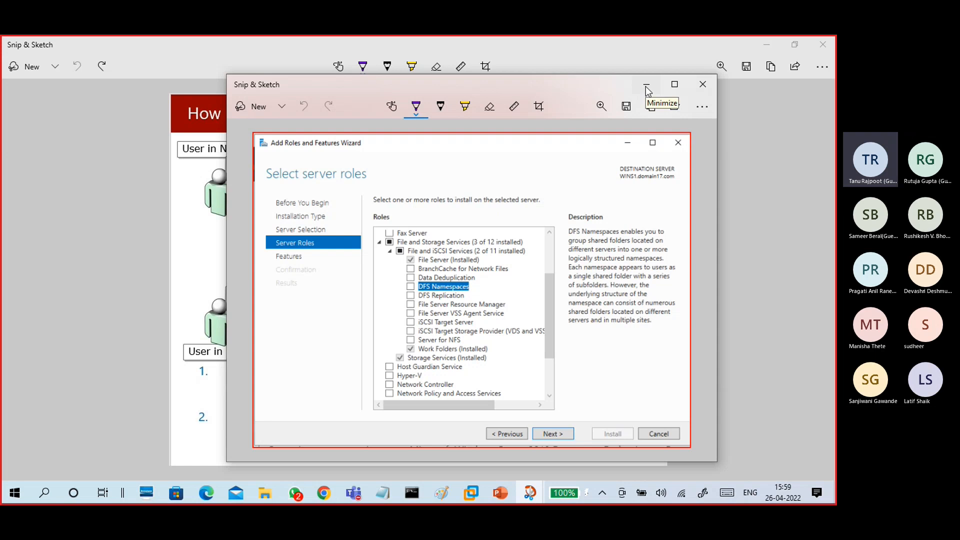
# - Maximize the snip and bring the 26-06 win server notes forward
pyautogui.click(675, 84)
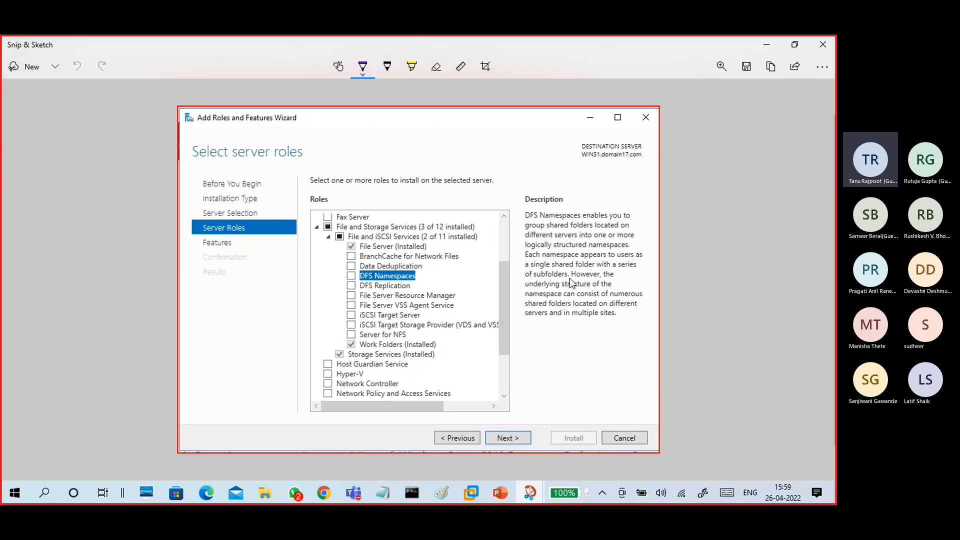
pyautogui.scroll(5, 578, 313)
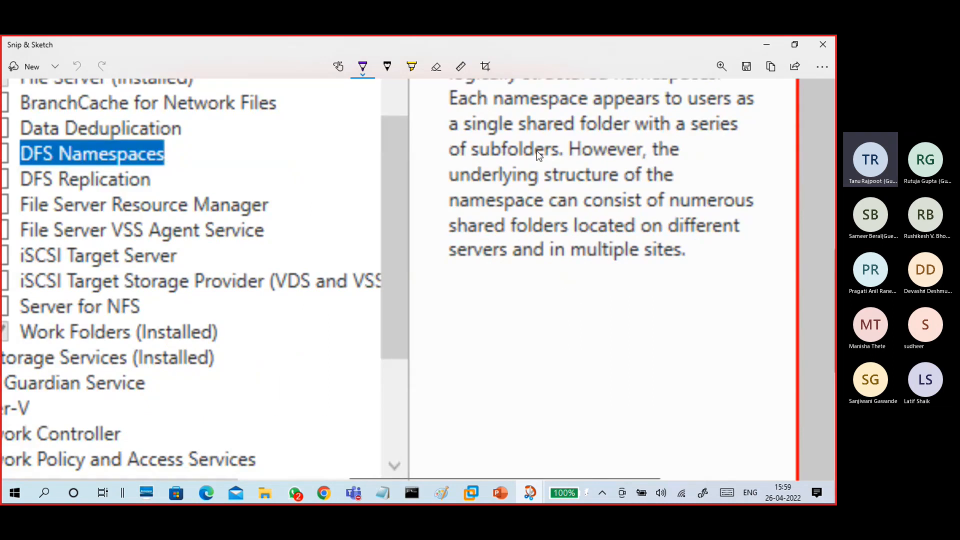
pyautogui.scroll(2, 525, 225)
pyautogui.scroll(-1, 532, 209)
pyautogui.scroll(1, 531, 209)
pyautogui.moveTo(393, 490)
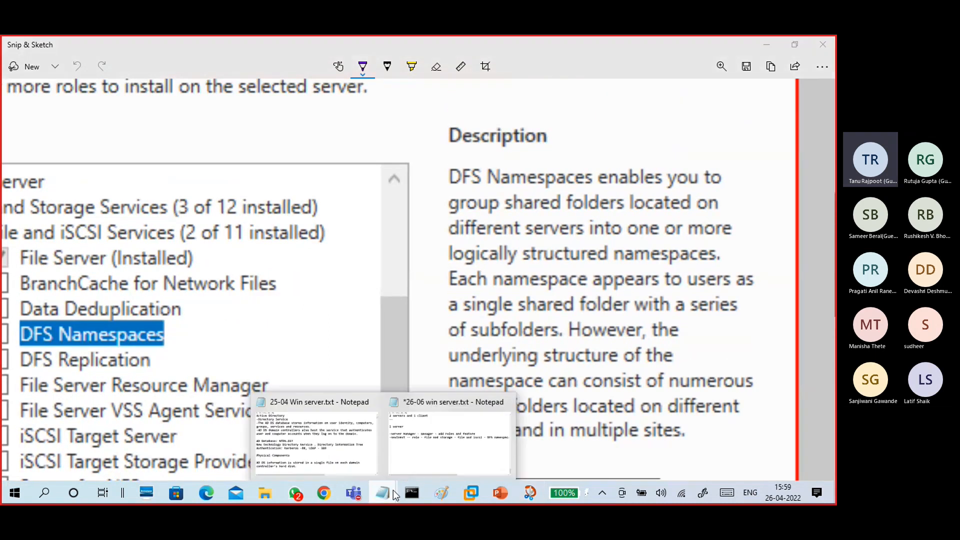
pyautogui.click(398, 457)
pyautogui.moveTo(390, 56)
pyautogui.mouseDown()
pyautogui.moveTo(498, 340)
pyautogui.moveTo(508, 223)
pyautogui.moveTo(510, 231)
pyautogui.mouseUp()
# - Hide the notes, mark the DFS Namespaces description with the pen, then undo the marks
pyautogui.scroll(9, 377, 408)
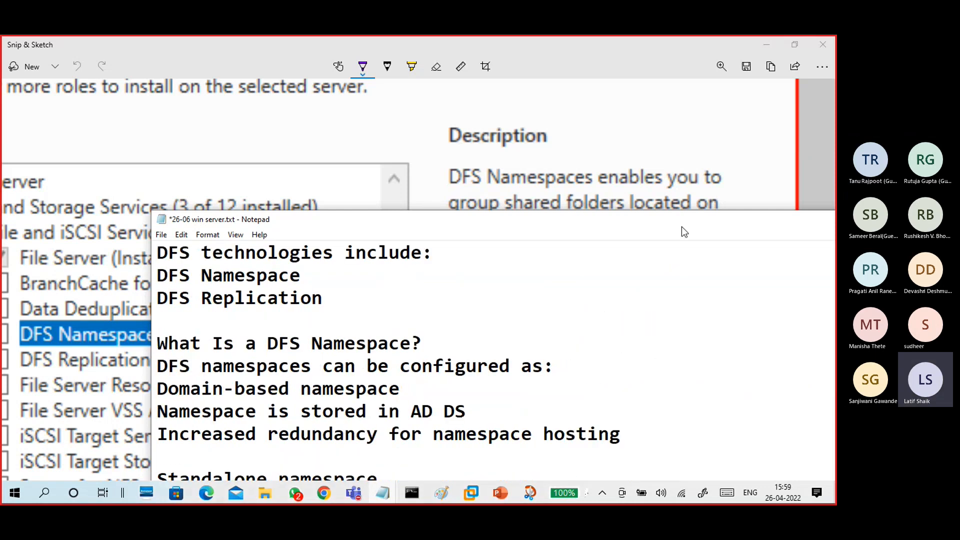
pyautogui.moveTo(683, 227); pyautogui.dragTo(530, 208)
pyautogui.click(682, 206)
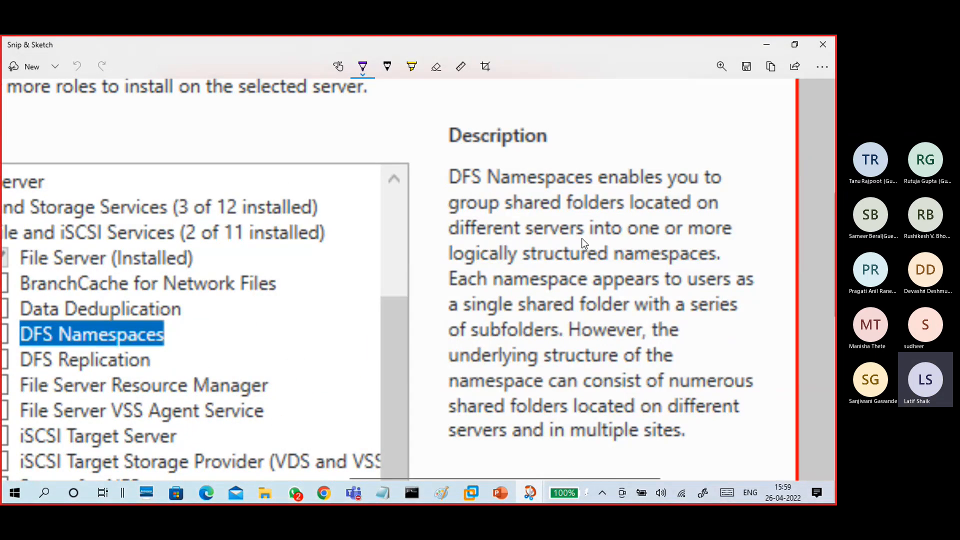
pyautogui.moveTo(453, 163)
pyautogui.mouseDown()
pyautogui.moveTo(443, 190)
pyautogui.moveTo(453, 188)
pyautogui.mouseUp()
pyautogui.moveTo(690, 425)
pyautogui.mouseDown()
pyautogui.moveTo(702, 438)
pyautogui.moveTo(692, 450)
pyautogui.mouseUp()
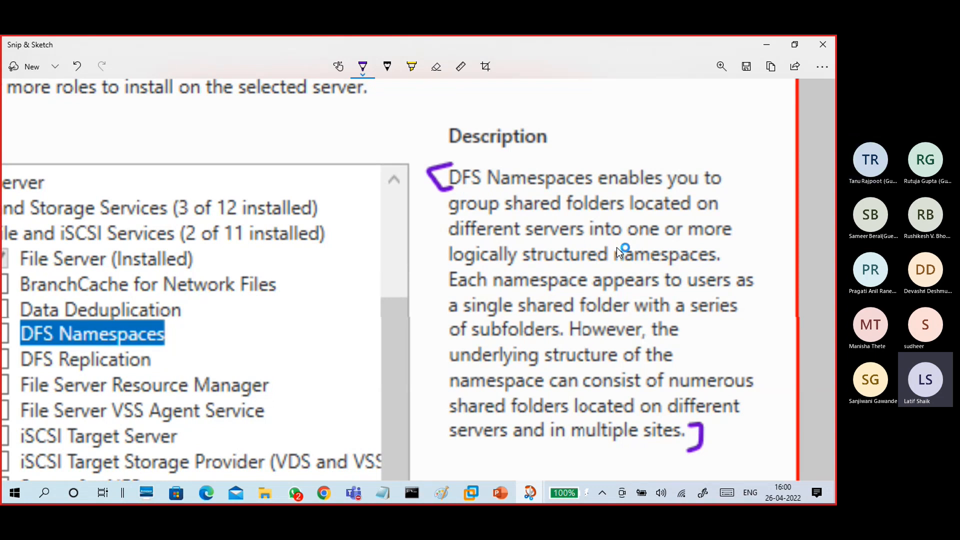
pyautogui.moveTo(730, 246); pyautogui.dragTo(722, 269)
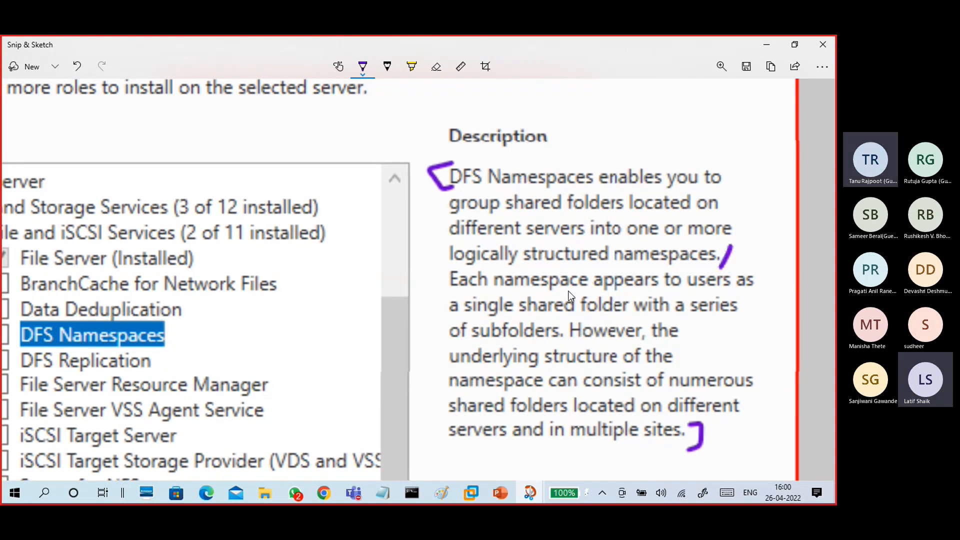
pyautogui.moveTo(569, 322); pyautogui.dragTo(562, 344)
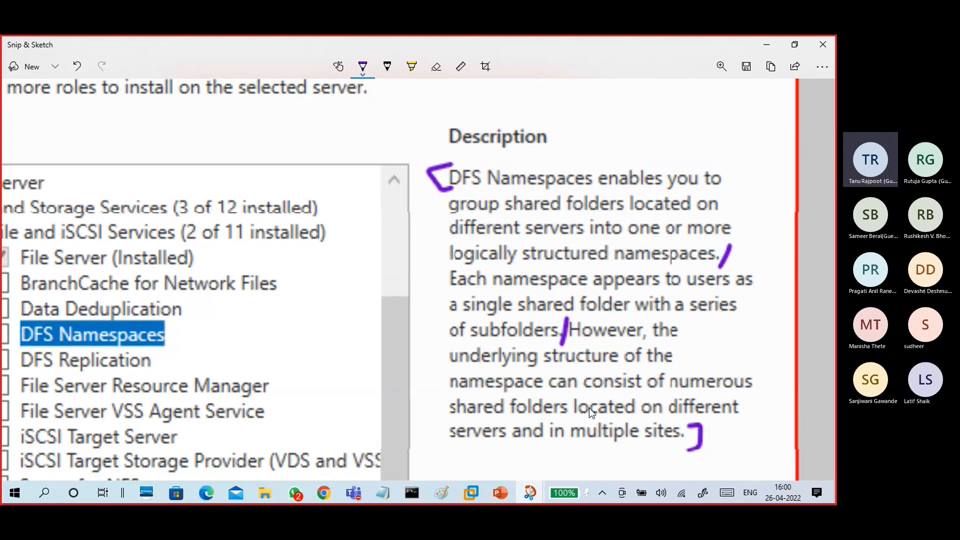
pyautogui.hotkey('ctrl', 'z')
pyautogui.hotkey('ctrl', 'z')
pyautogui.hotkey('ctrl', 'z')
pyautogui.hotkey('ctrl', 'z')
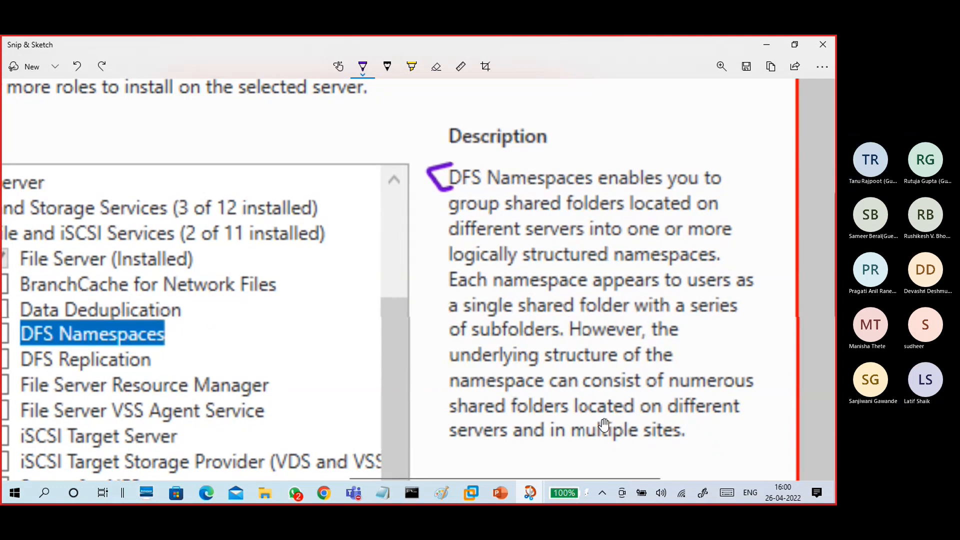
# - Minimize the wizard snip and the slide snip to reveal the server VM
pyautogui.scroll(-5, 620, 321)
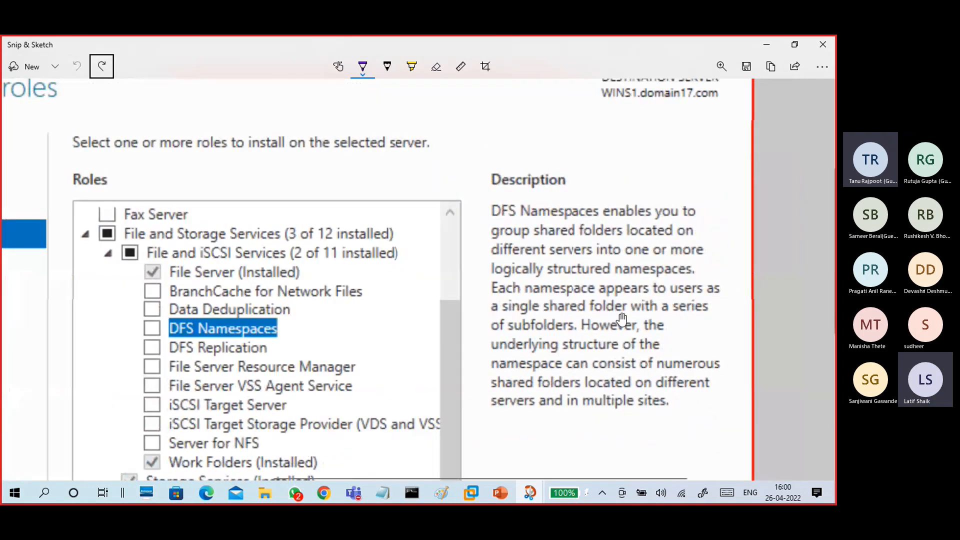
pyautogui.scroll(-2, 621, 321)
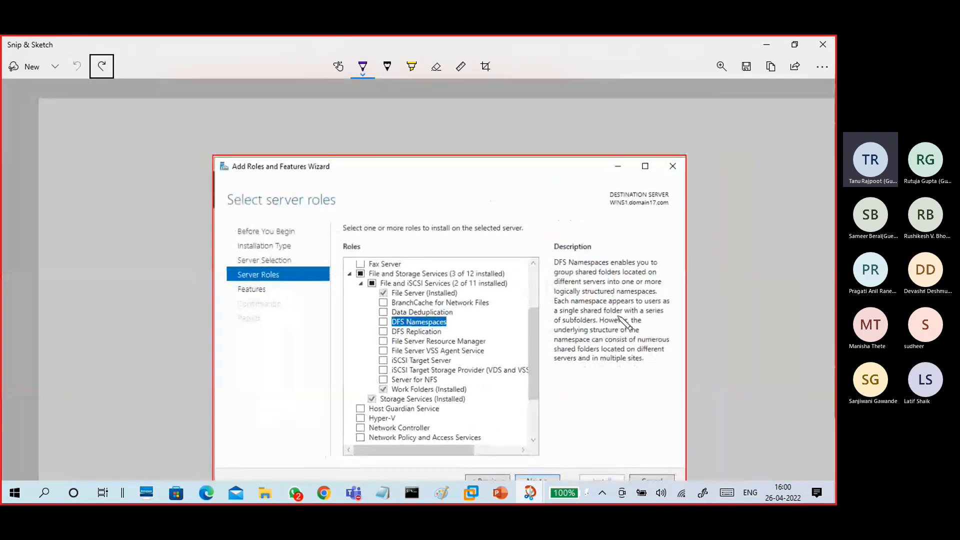
pyautogui.scroll(-1, 612, 310)
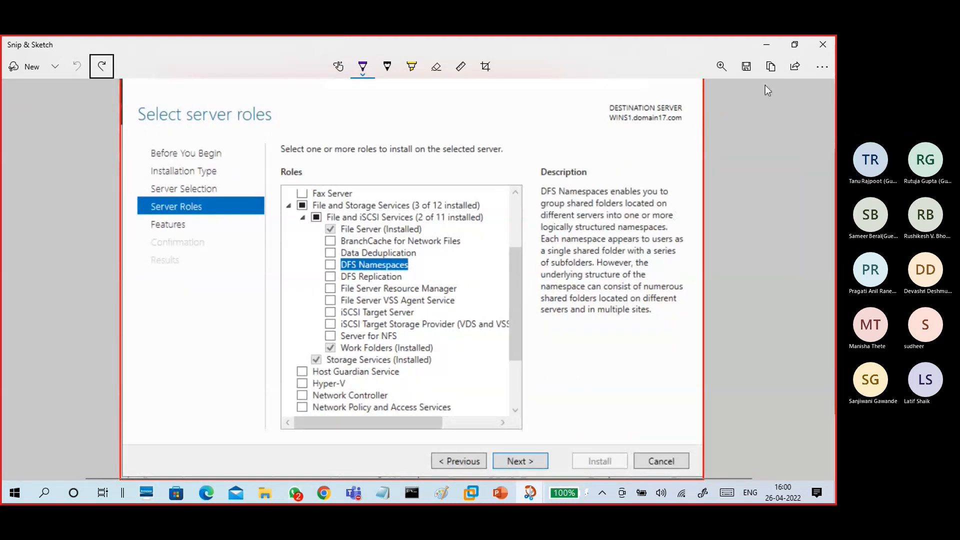
pyautogui.click(767, 40)
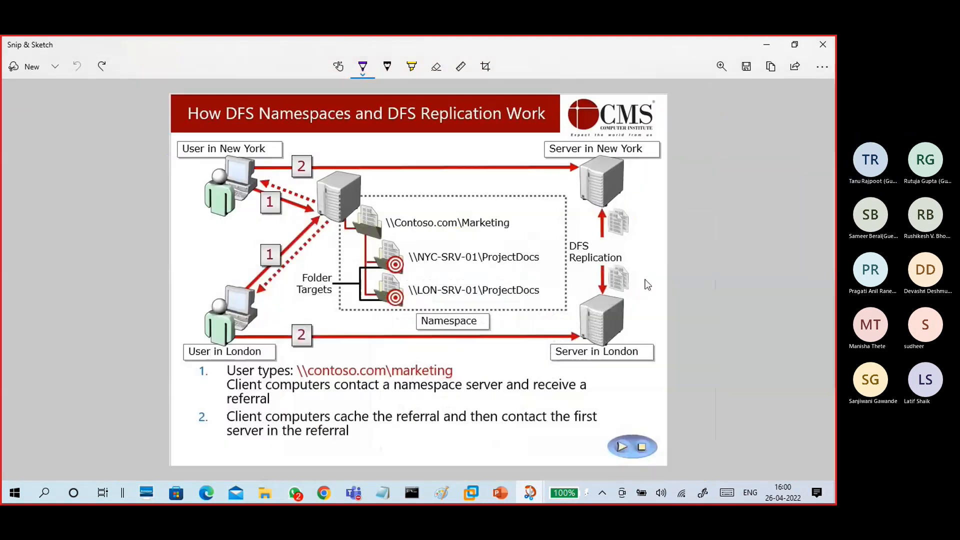
pyautogui.click(769, 44)
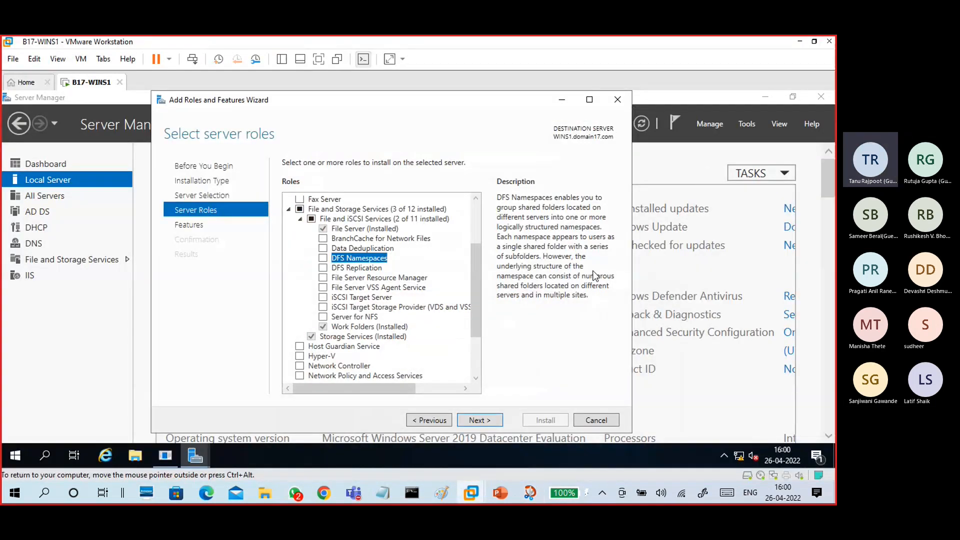
# - Install DFS Namespaces plus DFS Management Tools on WINS1 with automatic restart allowed
pyautogui.click(323, 258)
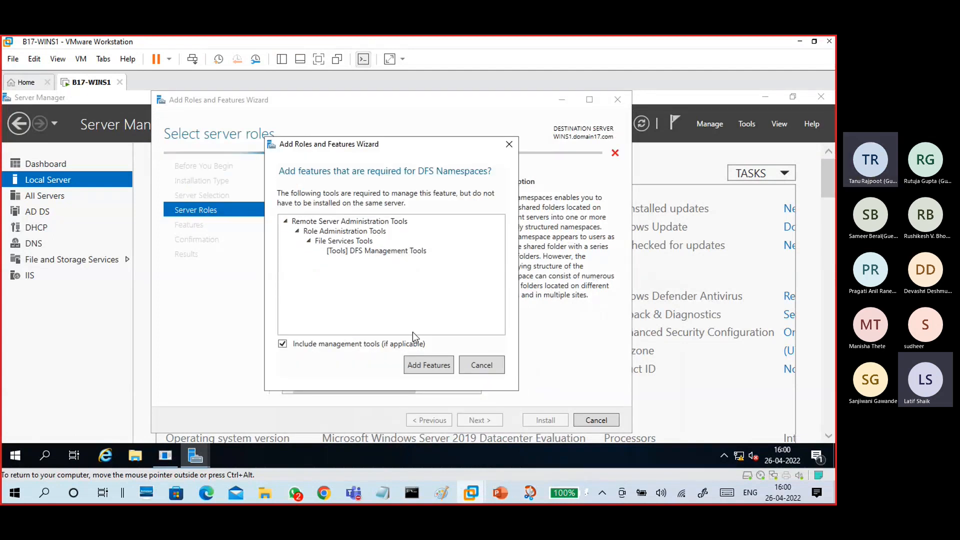
pyautogui.click(429, 365)
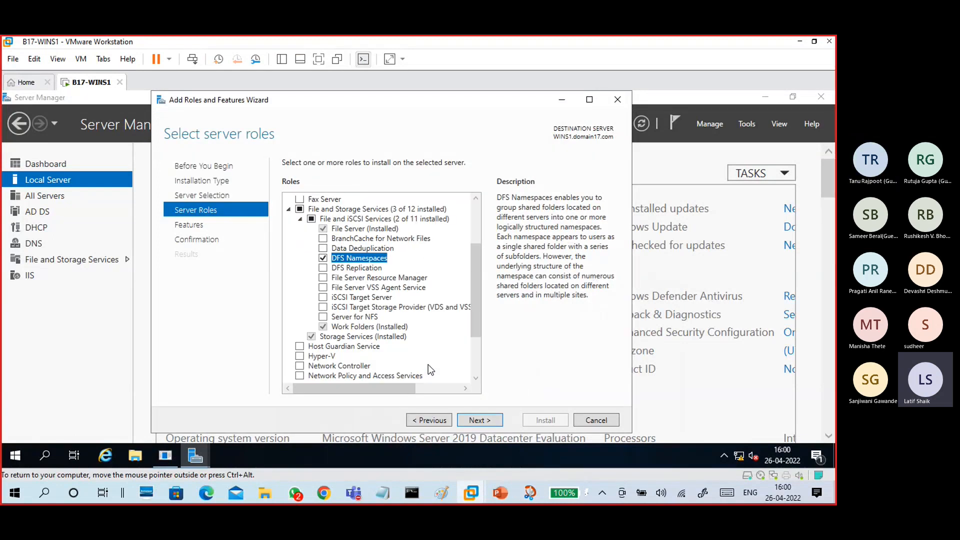
pyautogui.click(490, 419)
pyautogui.click(489, 419)
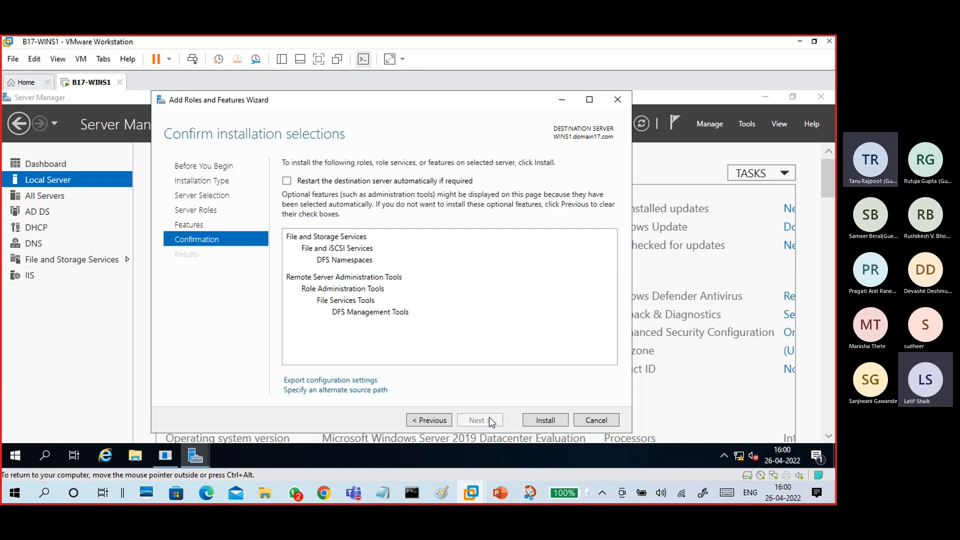
pyautogui.click(287, 181)
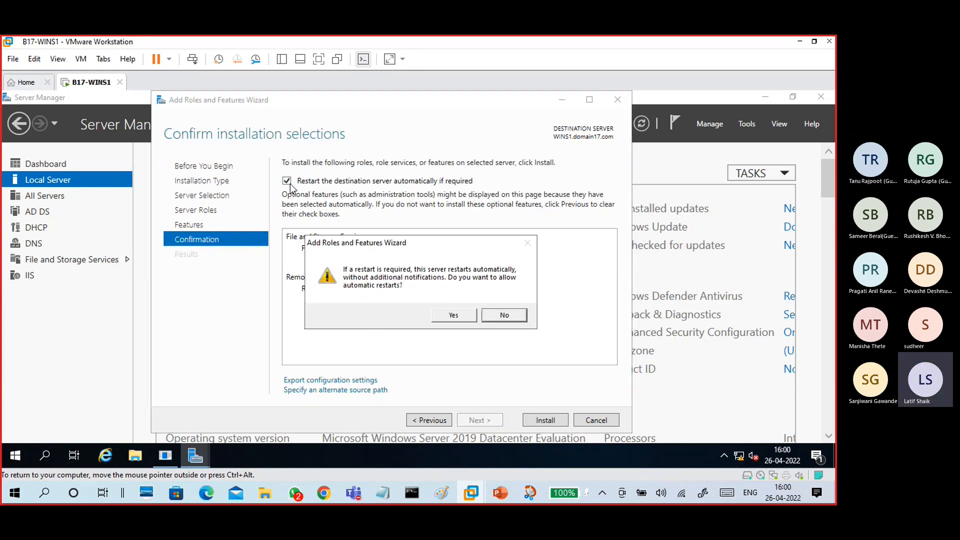
pyautogui.click(437, 317)
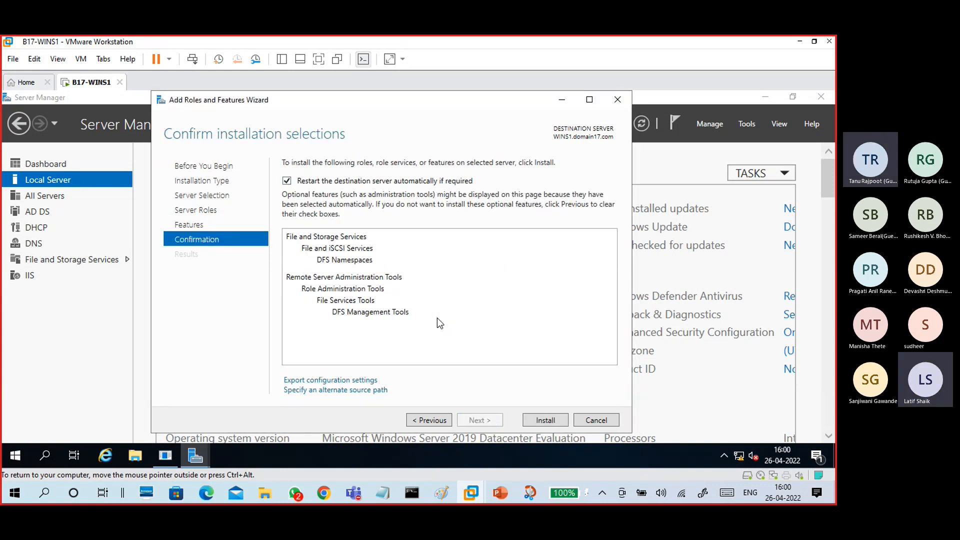
pyautogui.click(540, 419)
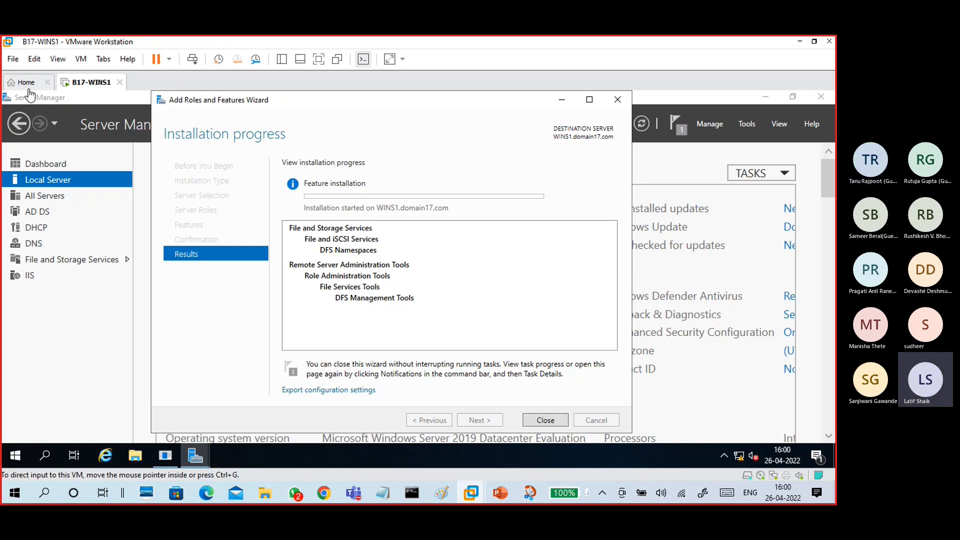
# - Open B17-WINC1 from the Library in its own tab and power it on
pyautogui.click(281, 60)
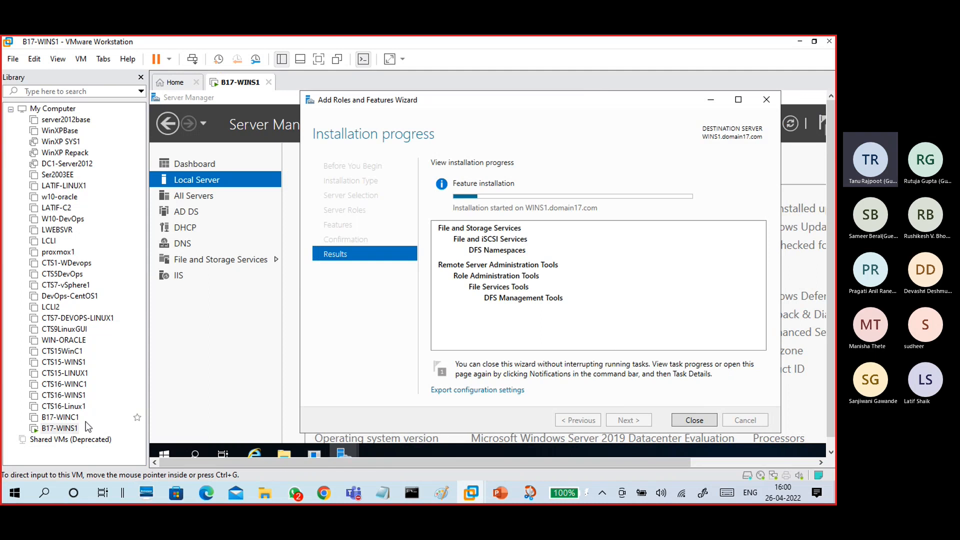
pyautogui.click(70, 418)
pyautogui.doubleClick(70, 419)
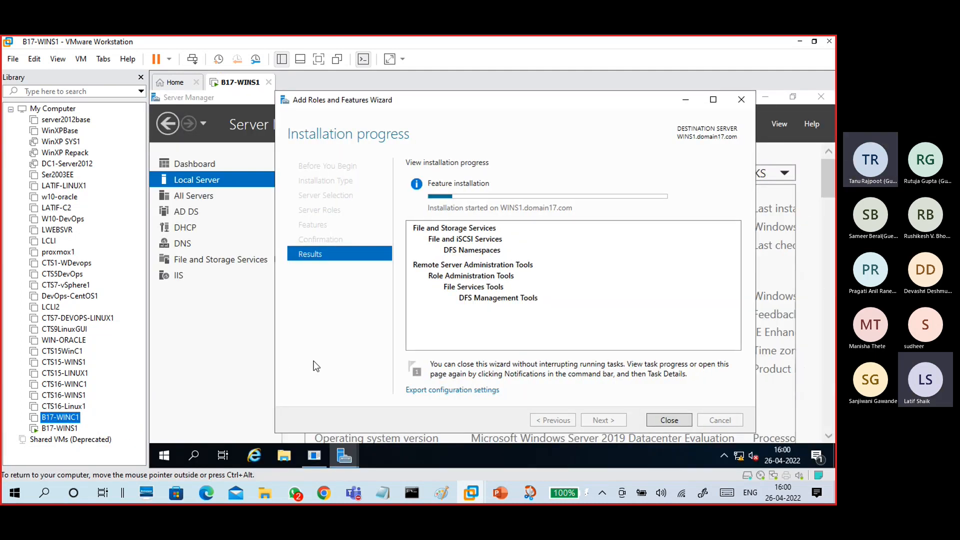
pyautogui.click(233, 128)
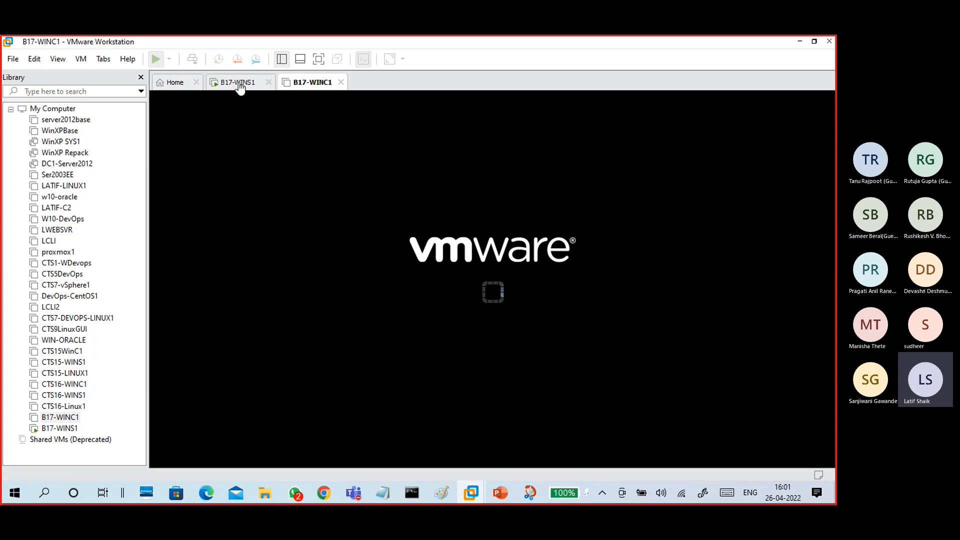
# - Return to the B17-WINS1 tab and regain control of the server while installation finishes
pyautogui.click(238, 83)
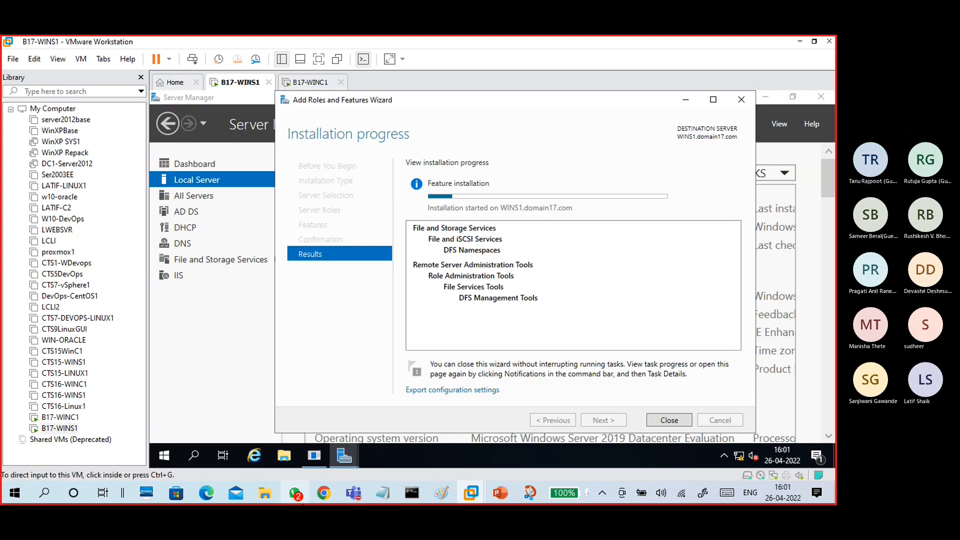
pyautogui.click(296, 493)
pyautogui.click(300, 498)
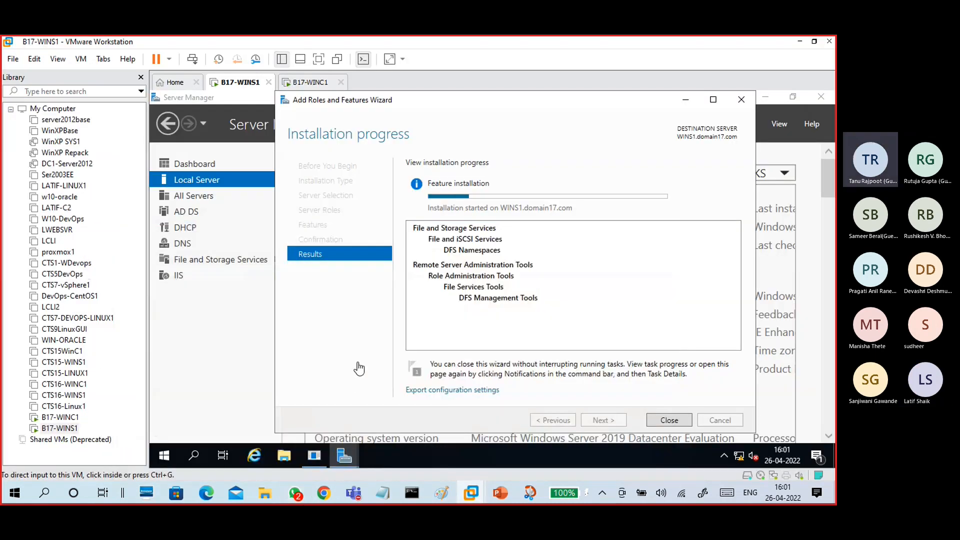
pyautogui.click(141, 77)
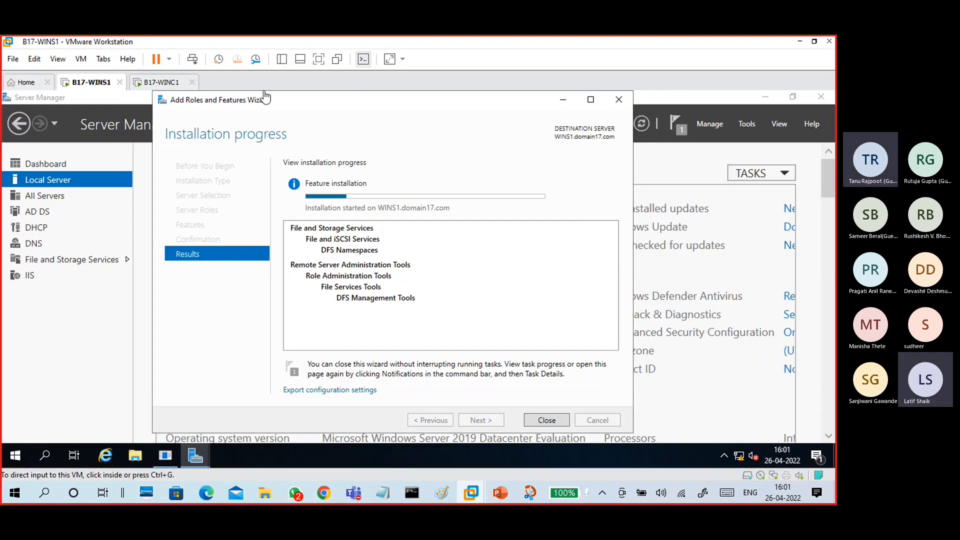
pyautogui.click(281, 60)
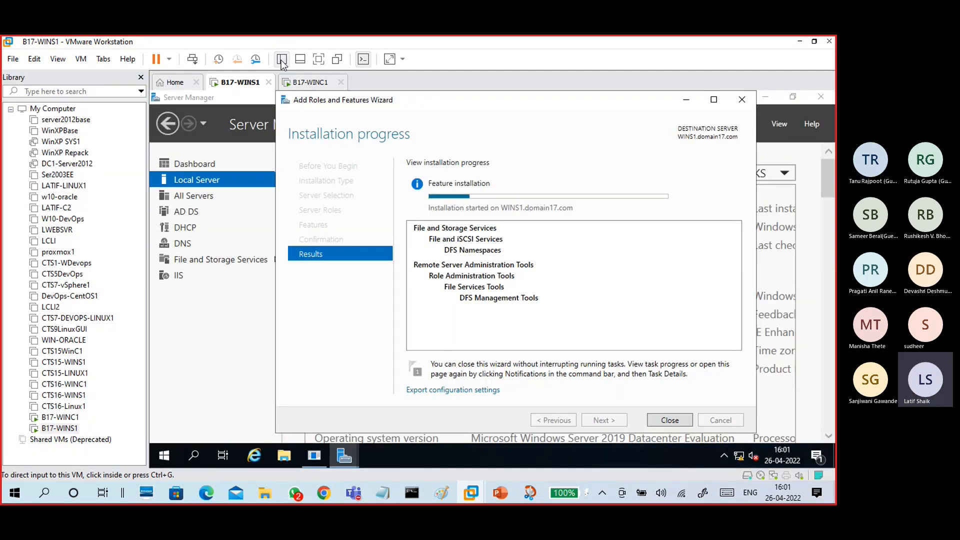
pyautogui.click(282, 60)
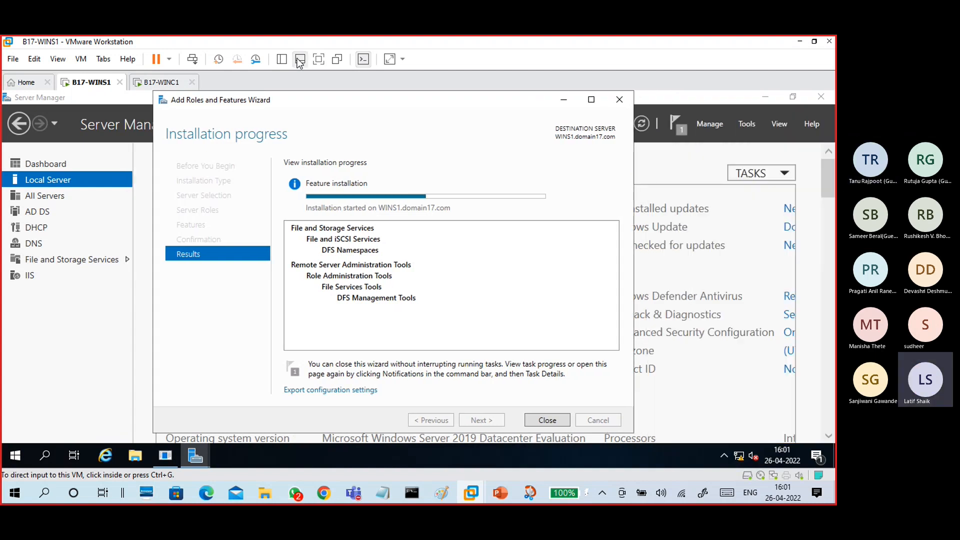
pyautogui.click(299, 59)
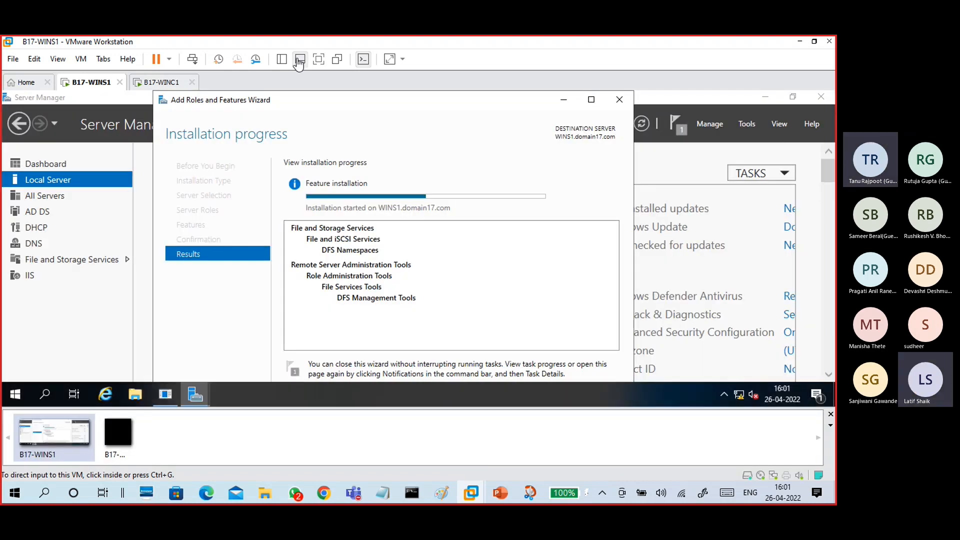
pyautogui.click(300, 60)
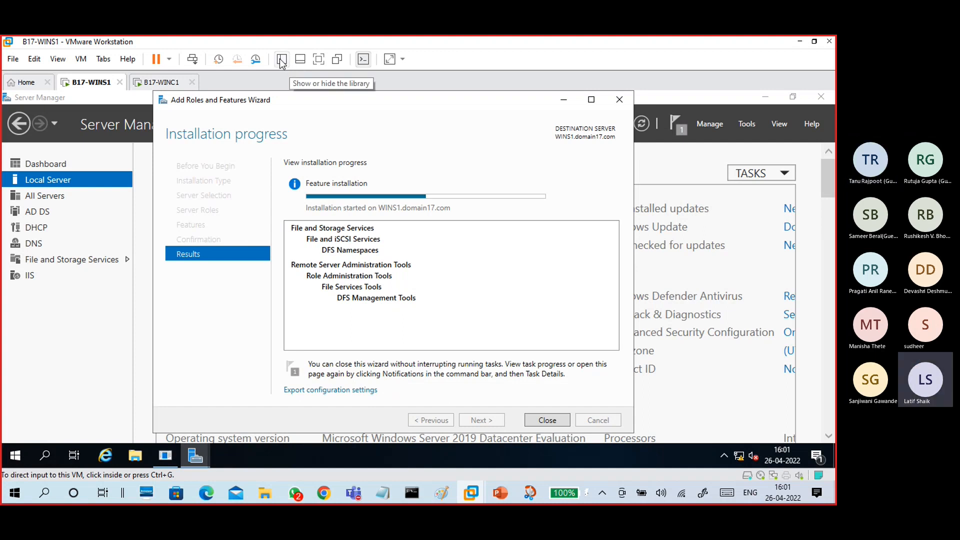
pyautogui.click(281, 60)
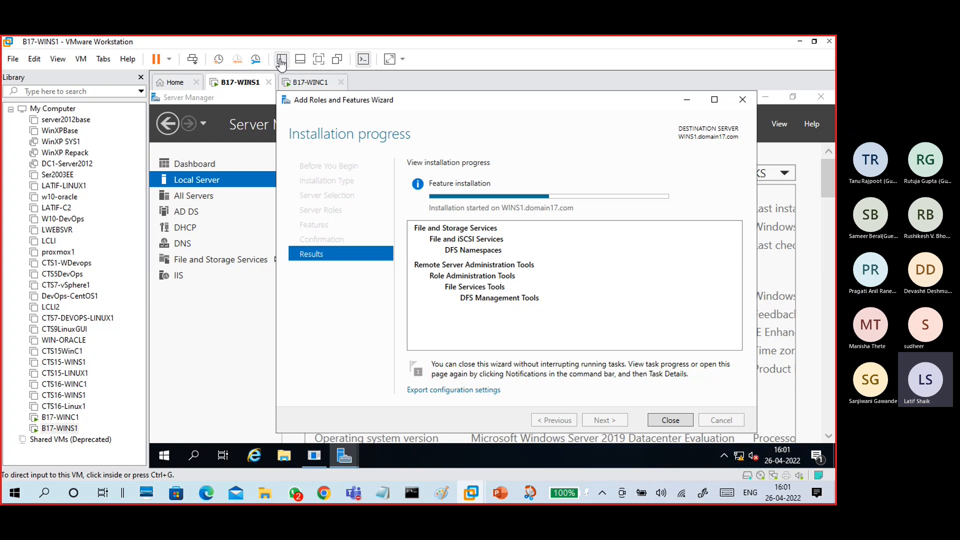
pyautogui.click(281, 60)
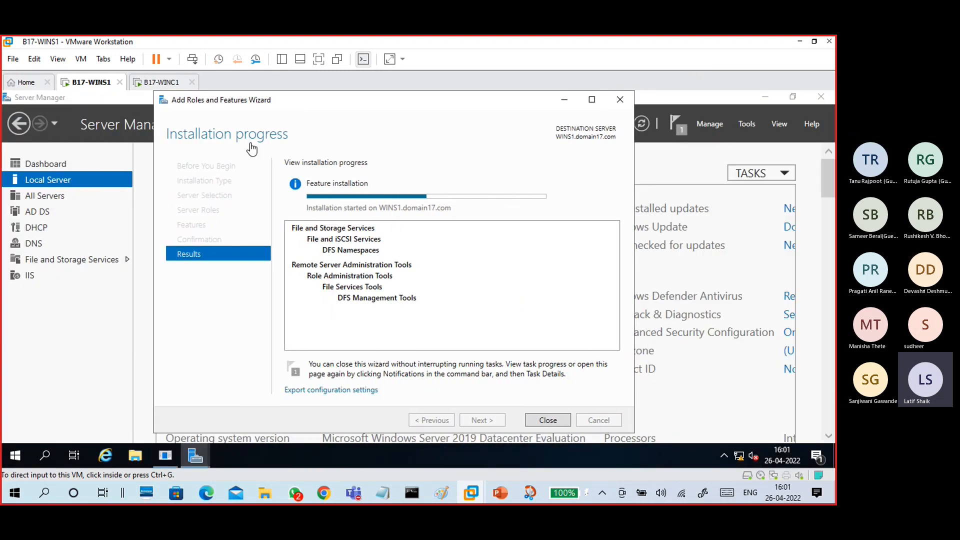
pyautogui.click(315, 104)
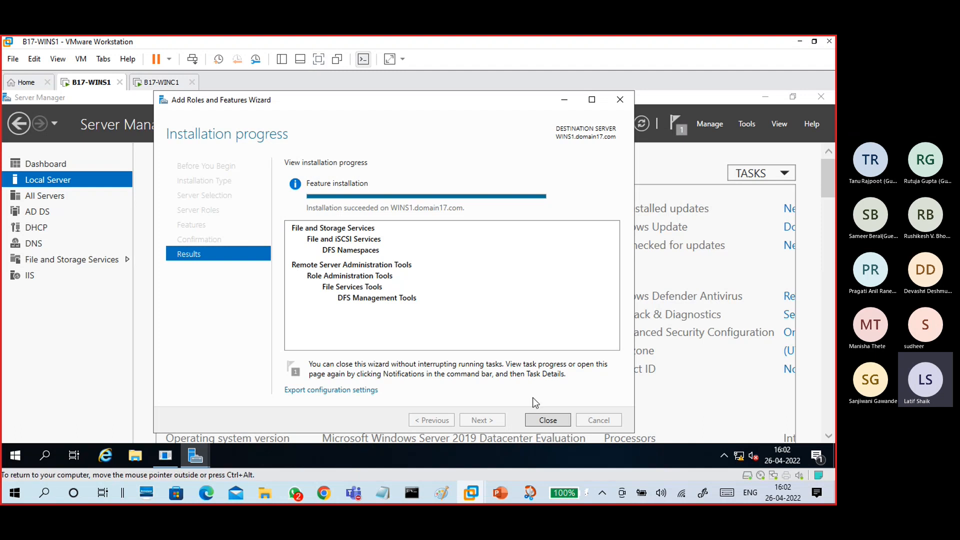
# - Close the finished wizard and dismiss Shutdown Event Tracker with the comment 'dd'
pyautogui.click(539, 418)
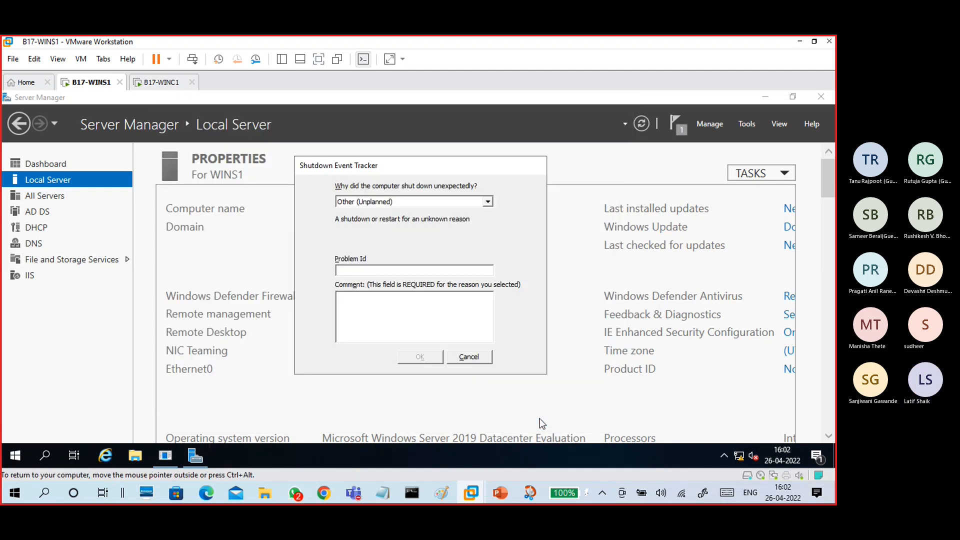
pyautogui.click(412, 306)
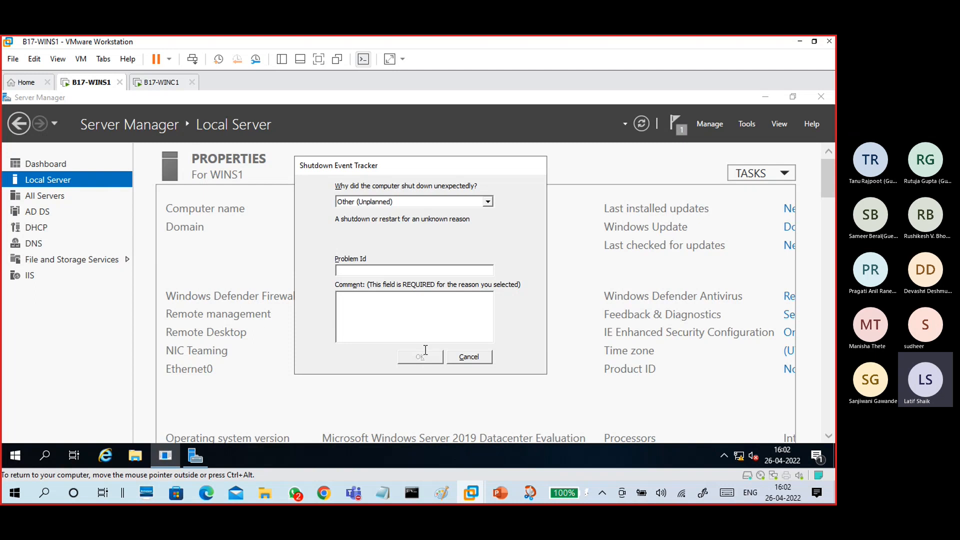
pyautogui.write('dd')
pyautogui.click(432, 359)
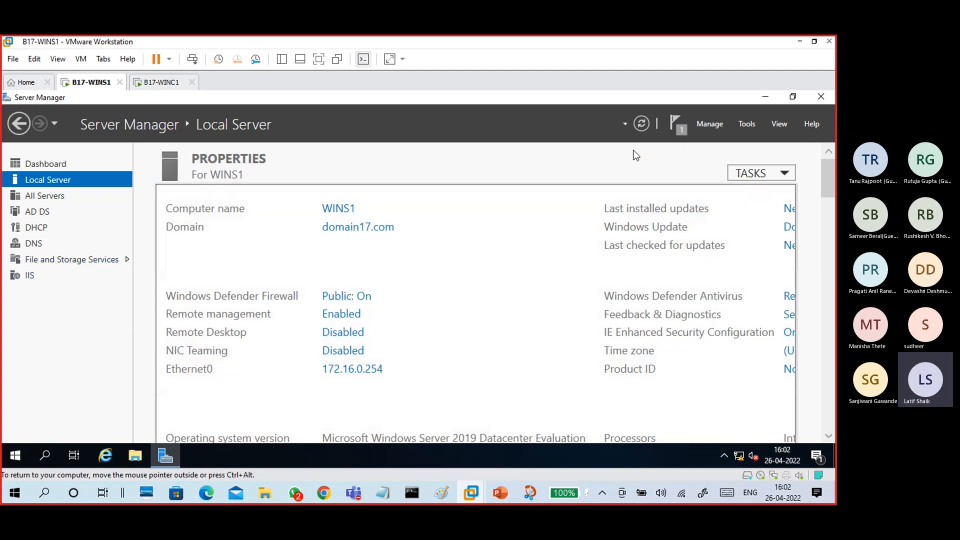
# - Launch DFS Management from Tools and minimize Server Manager
pyautogui.click(745, 125)
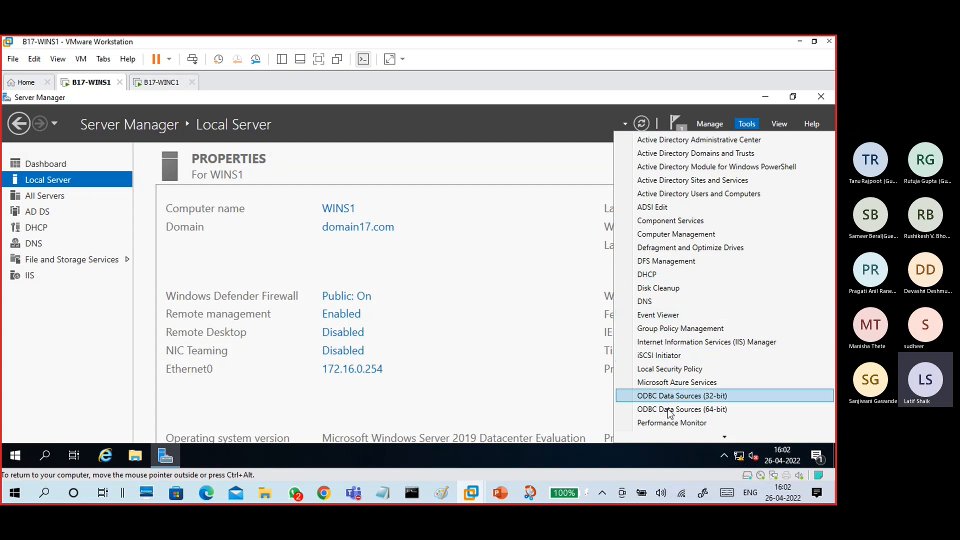
pyautogui.click(691, 262)
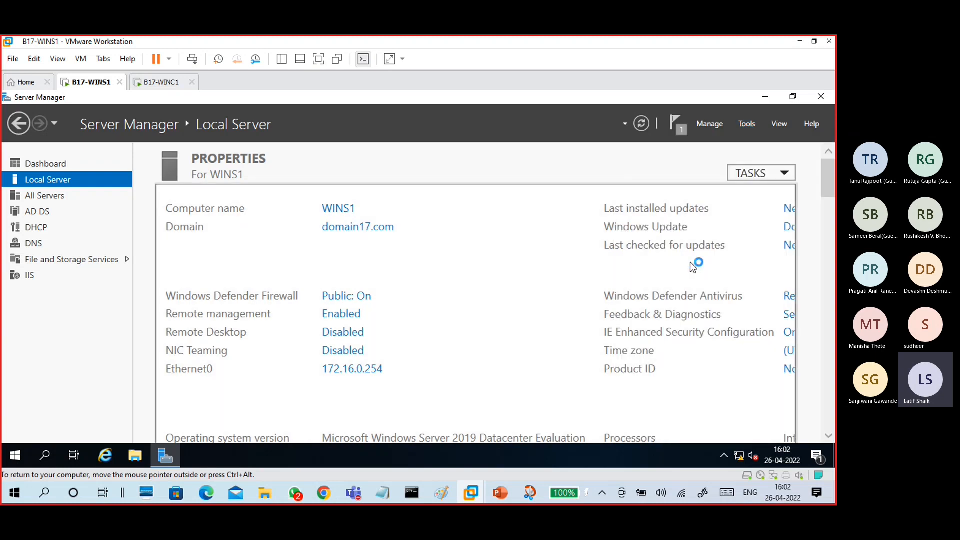
pyautogui.click(765, 98)
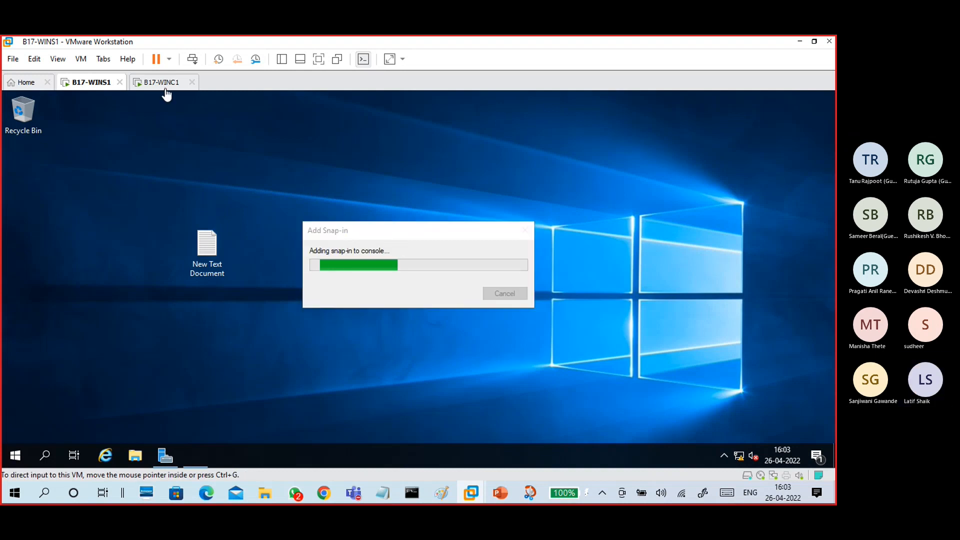
# - Maximize DFS Management on WINS1, select Namespaces, and cancel the End Snap-in prompt
pyautogui.click(163, 85)
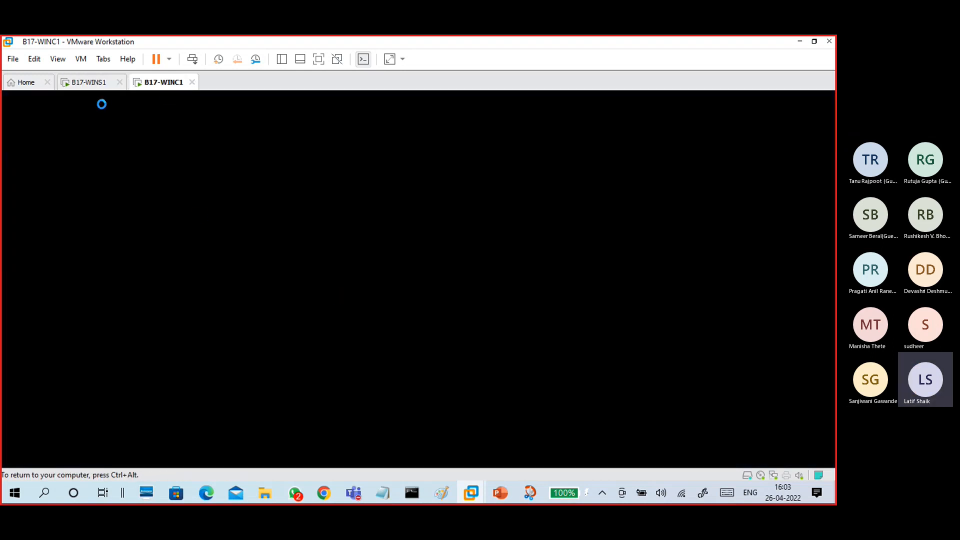
pyautogui.click(93, 83)
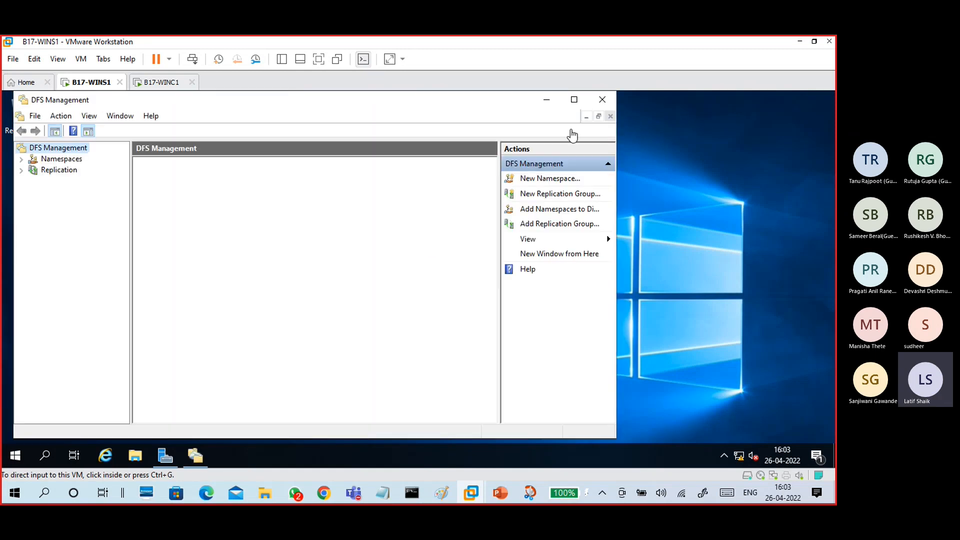
pyautogui.click(573, 99)
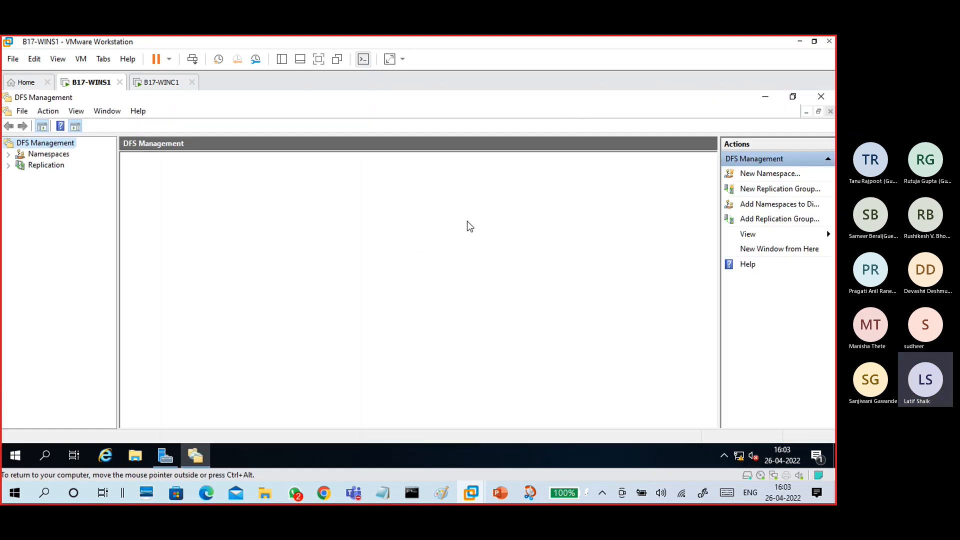
pyautogui.click(64, 155)
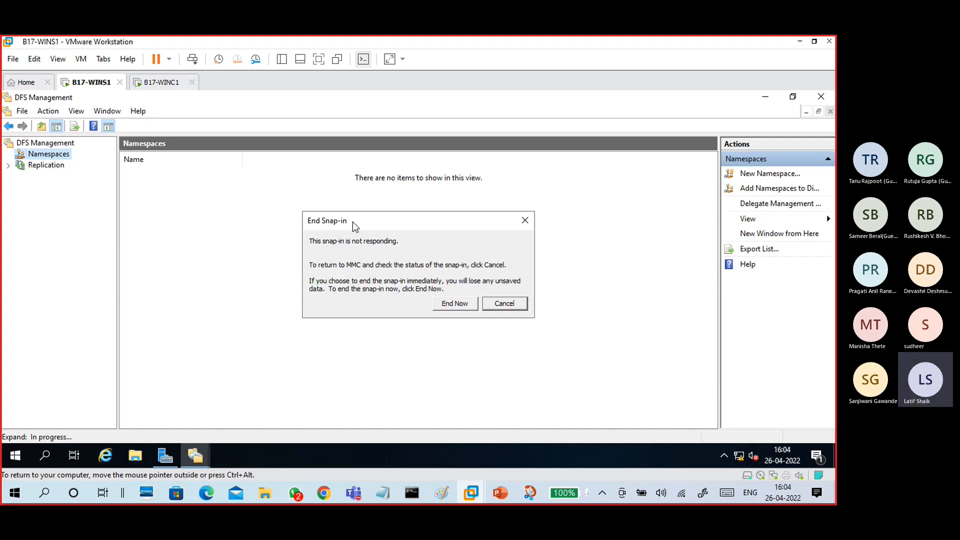
pyautogui.click(506, 304)
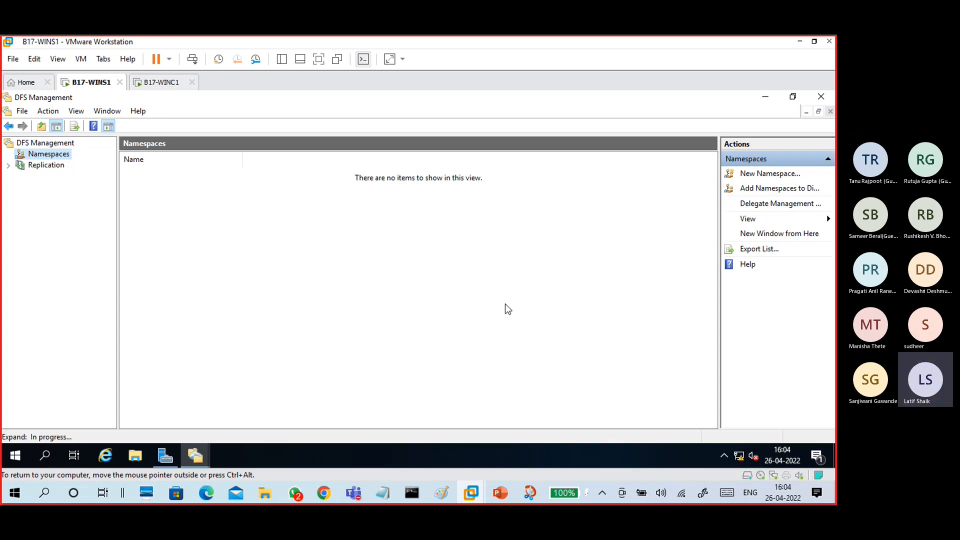
# - Go back to the DFS Management overview, then select the empty Namespaces node
pyautogui.click(47, 145)
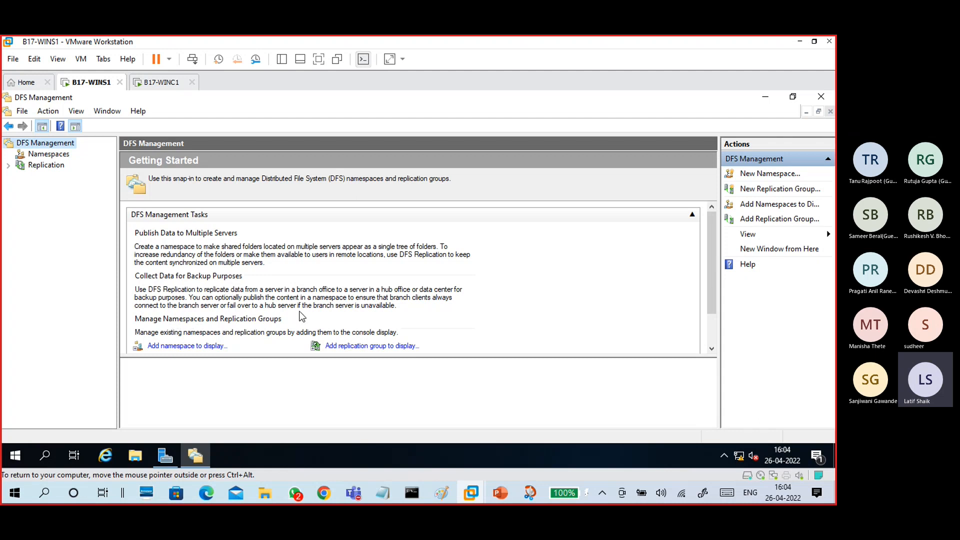
pyautogui.scroll(-2, 302, 316)
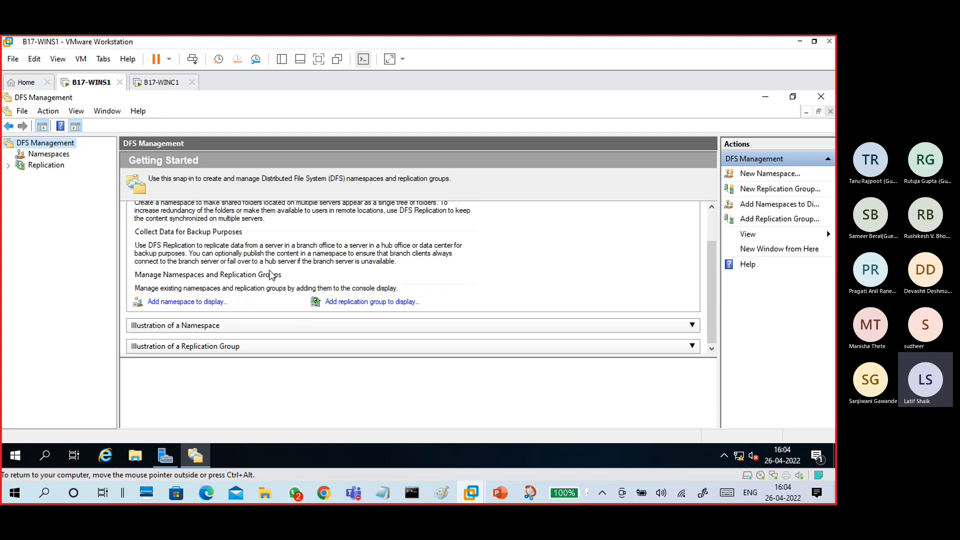
pyautogui.scroll(2, 271, 274)
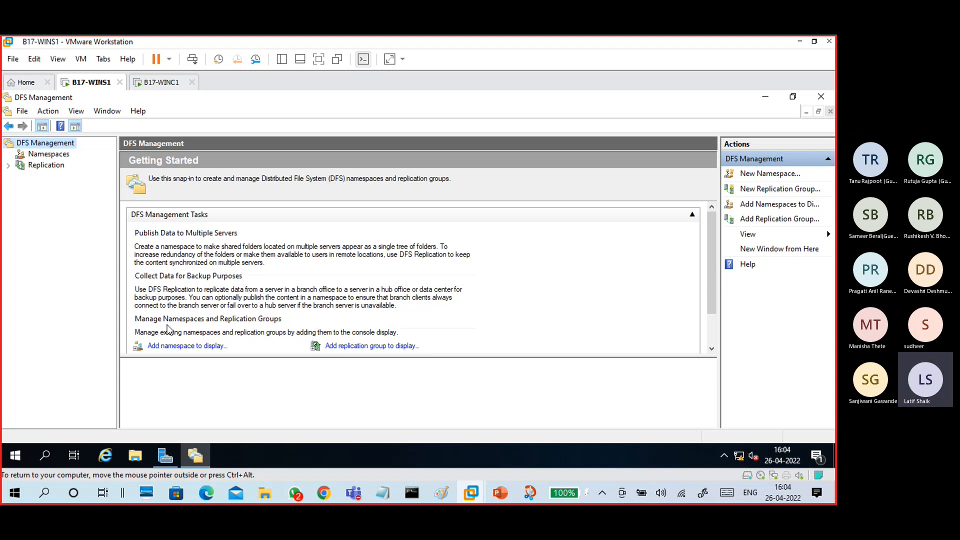
pyautogui.scroll(-2, 264, 313)
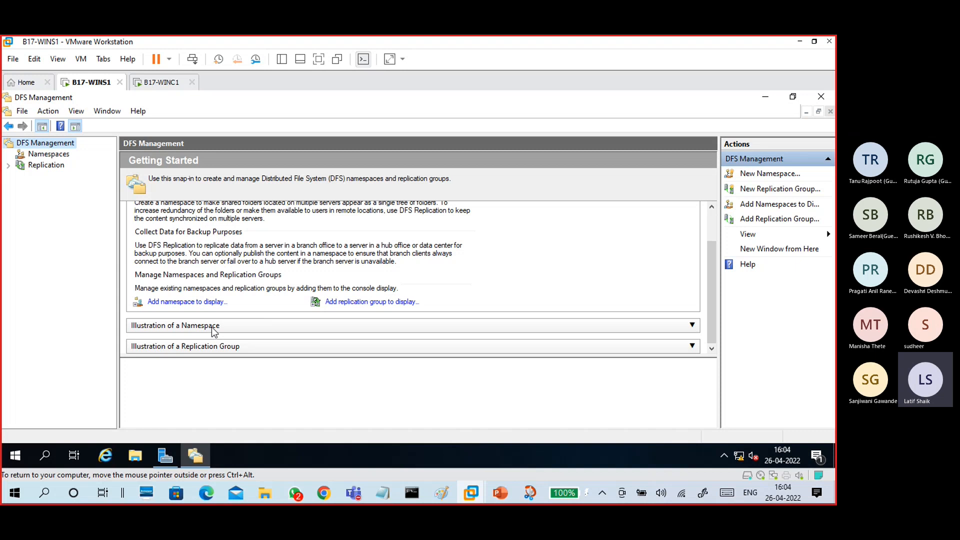
pyautogui.scroll(2, 270, 294)
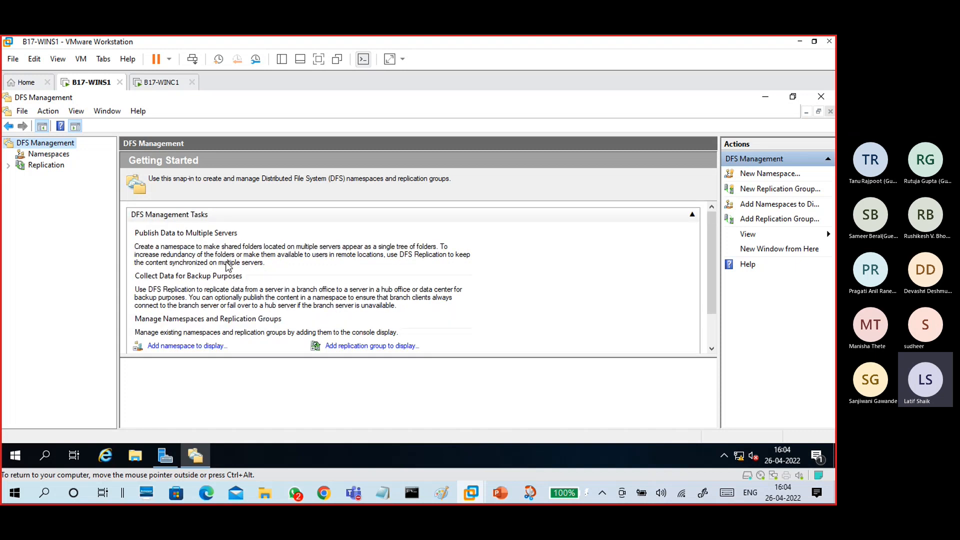
pyautogui.click(50, 155)
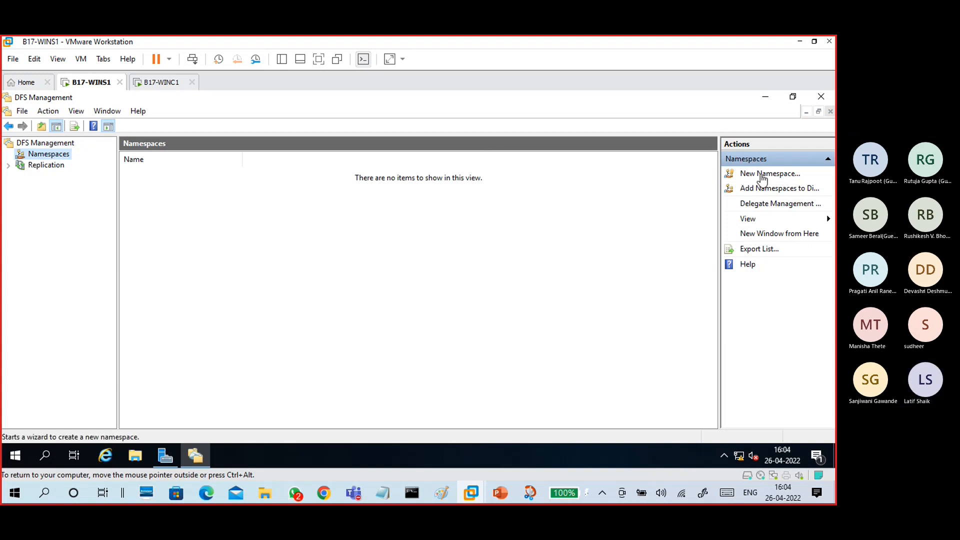
# - Start a new namespace on server wins1, verifying the name, and advance to namespace naming
pyautogui.click(765, 172)
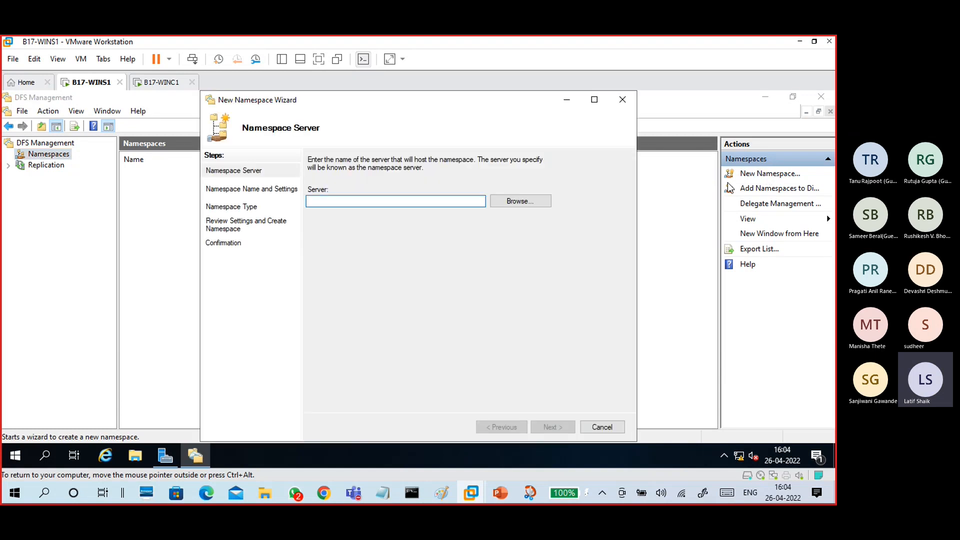
pyautogui.moveTo(379, 100); pyautogui.dragTo(395, 100)
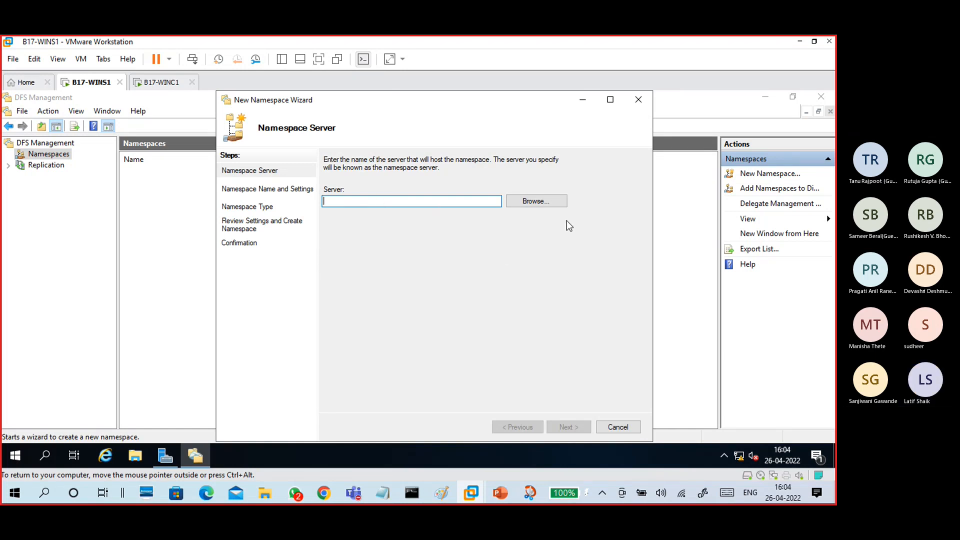
pyautogui.click(554, 204)
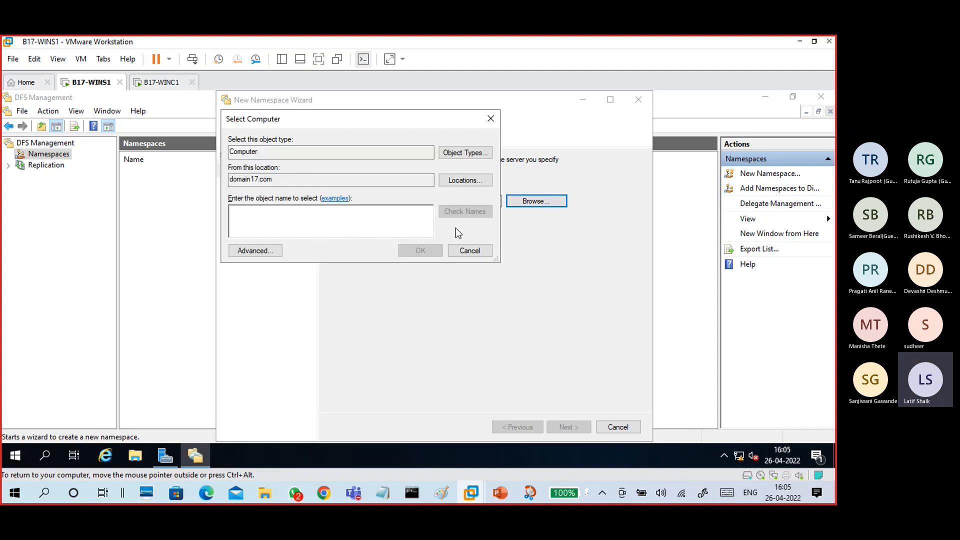
pyautogui.write('wins1')
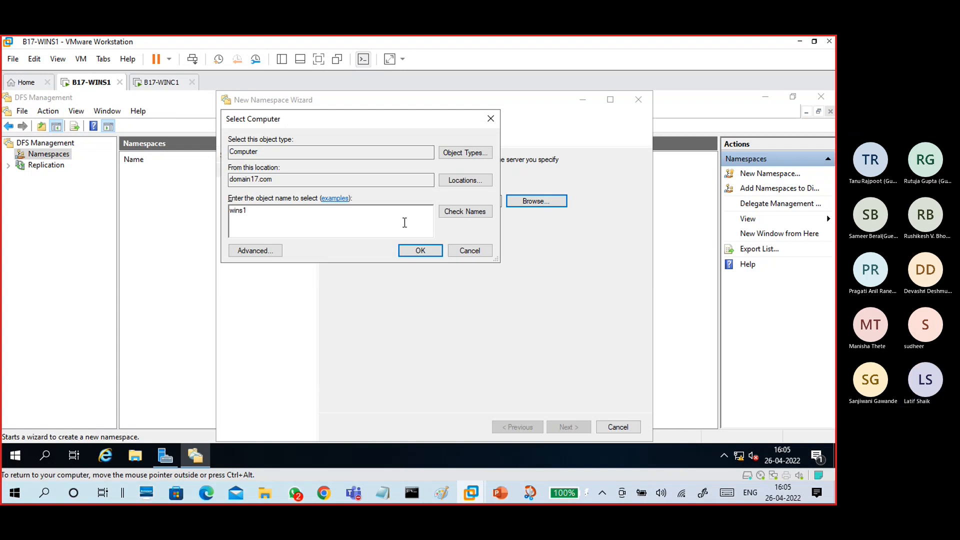
pyautogui.click(440, 211)
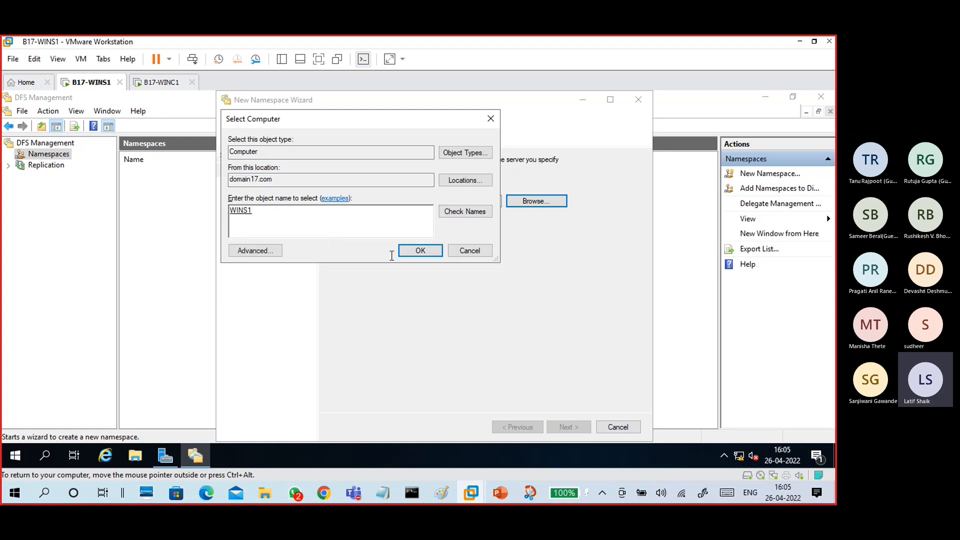
pyautogui.click(419, 251)
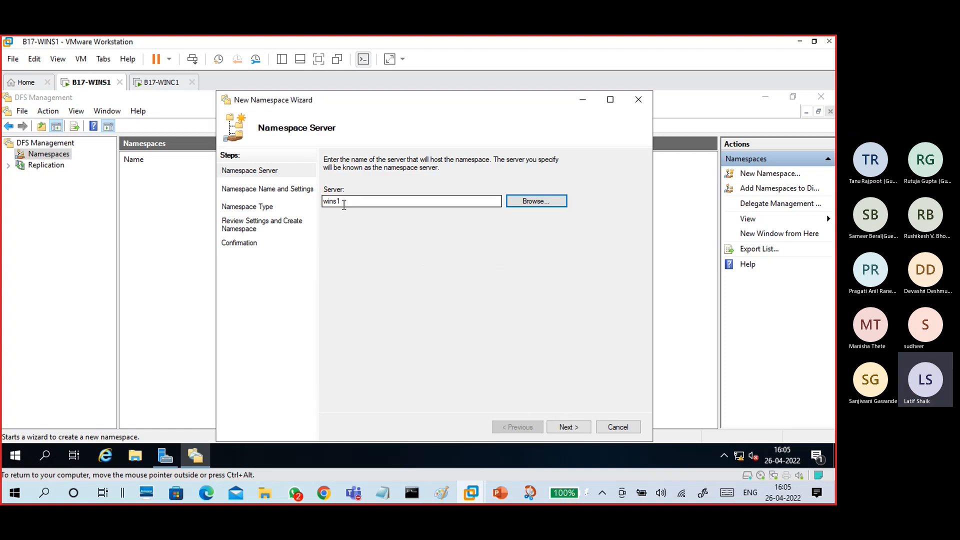
pyautogui.click(569, 426)
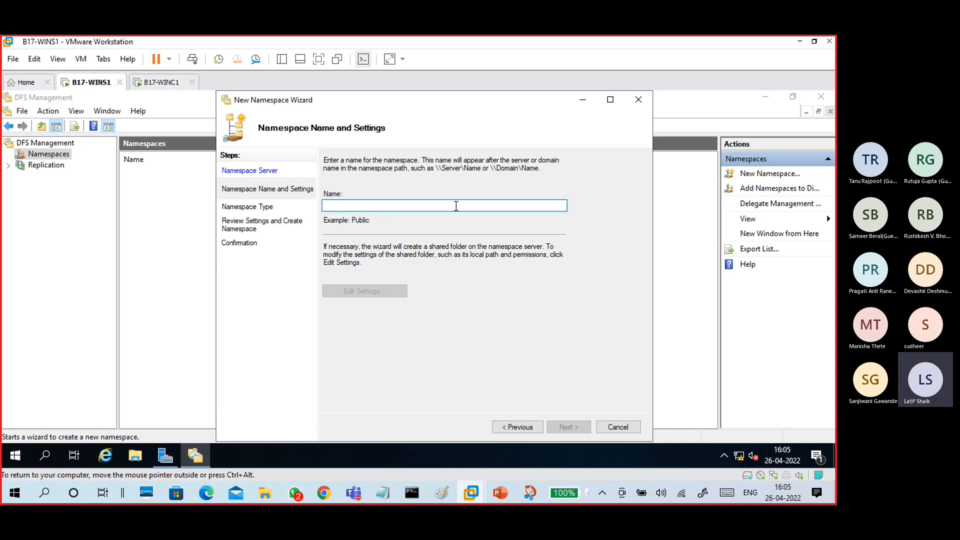
# - Name the namespace B17NameSpace, with read and write for all users on C:\DFSRoots\B17NameSpace
pyautogui.write('B17NameSpace')
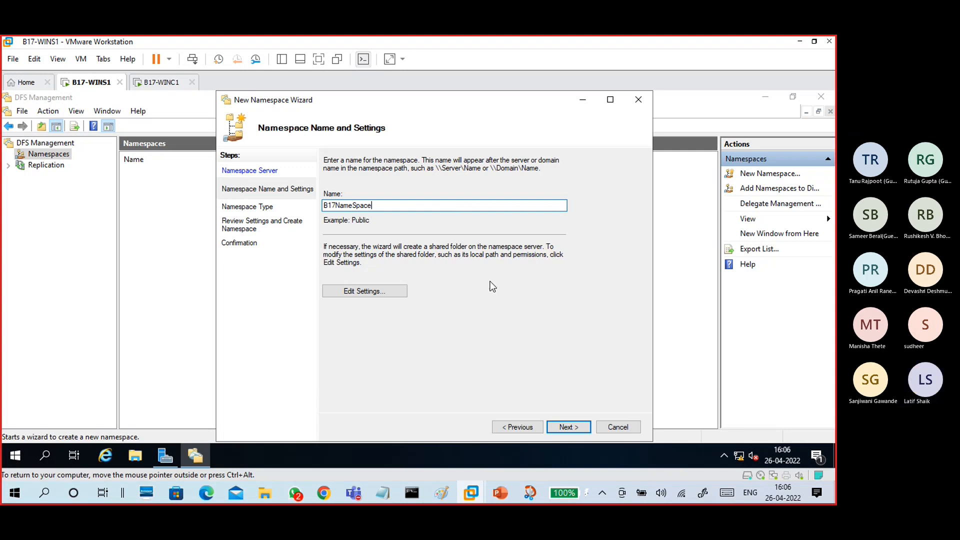
pyautogui.click(393, 292)
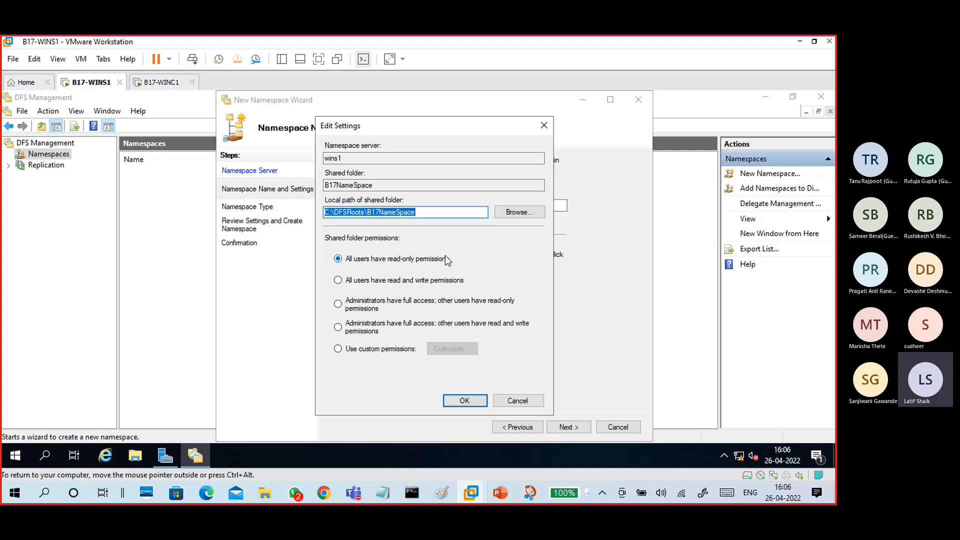
pyautogui.click(390, 281)
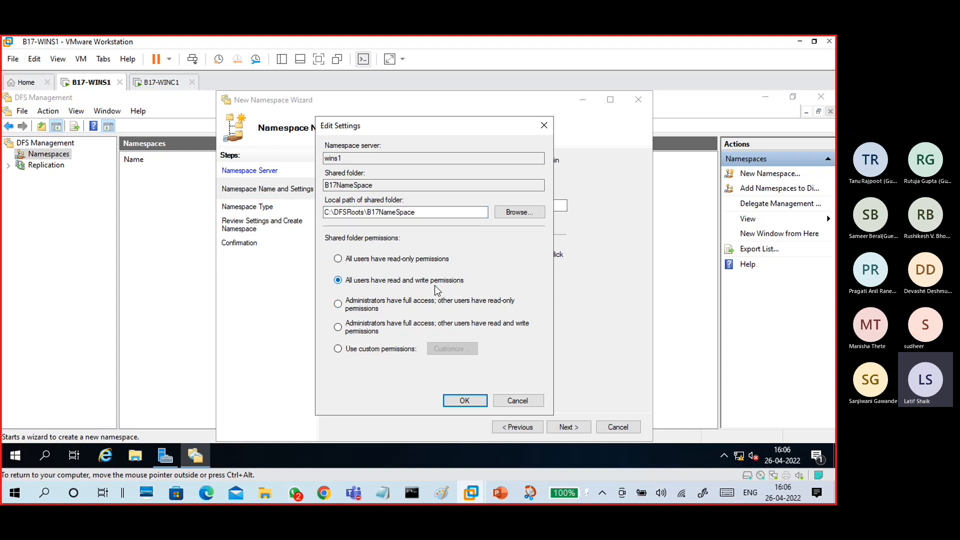
pyautogui.moveTo(420, 212); pyautogui.dragTo(320, 212)
pyautogui.click(423, 214)
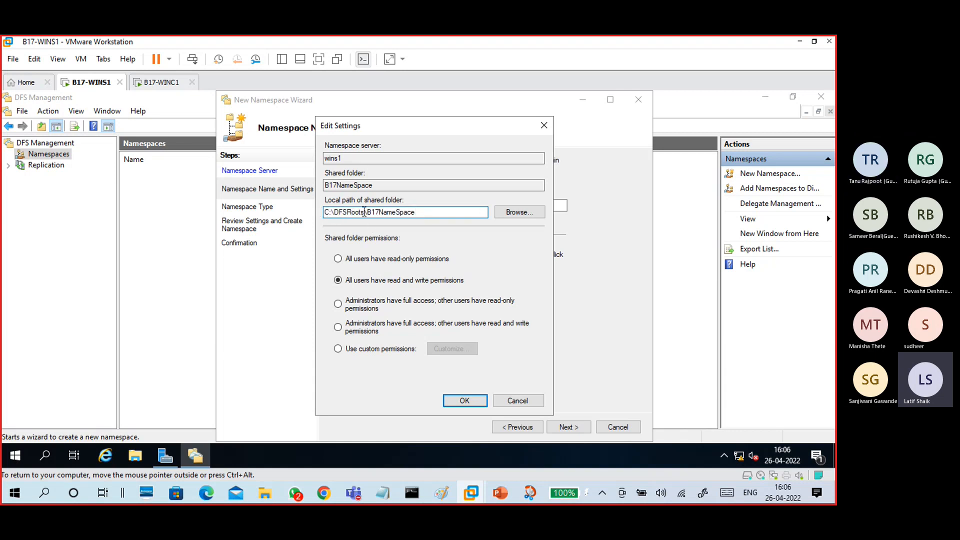
pyautogui.moveTo(422, 212); pyautogui.dragTo(327, 224)
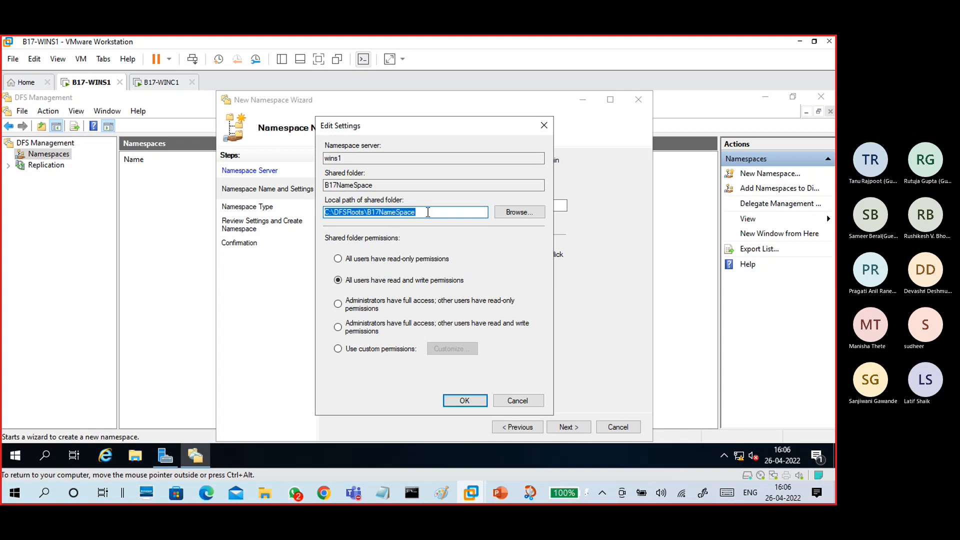
pyautogui.click(423, 215)
pyautogui.moveTo(420, 214); pyautogui.dragTo(329, 217)
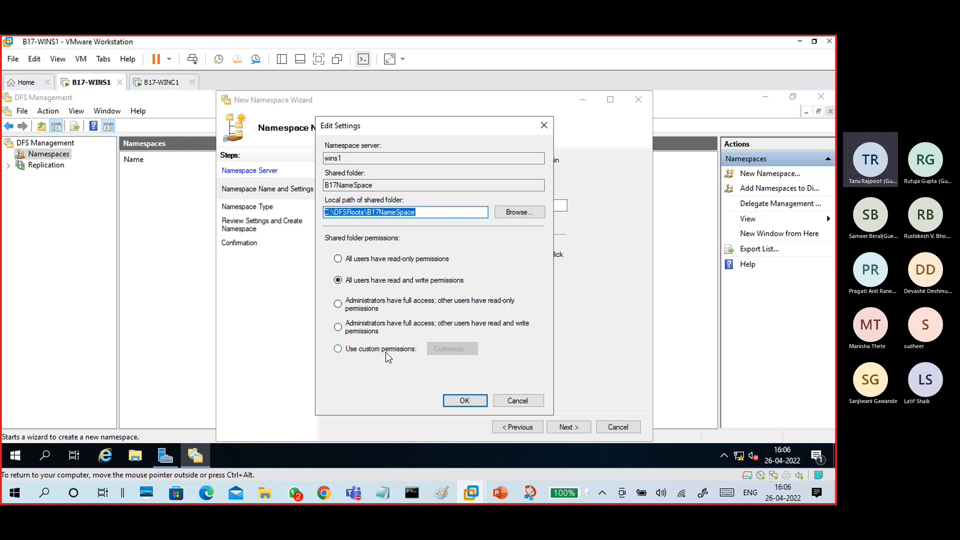
pyautogui.click(390, 261)
pyautogui.click(391, 281)
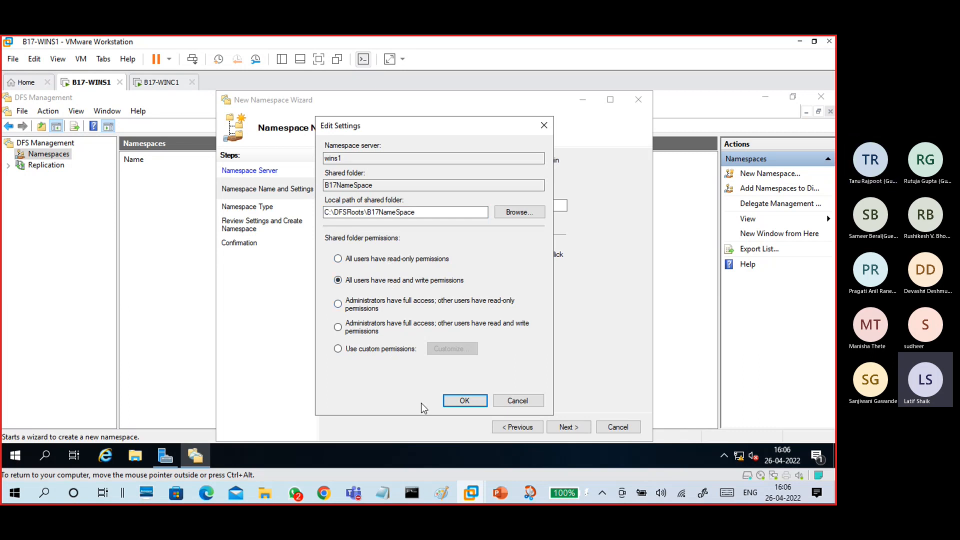
pyautogui.click(460, 403)
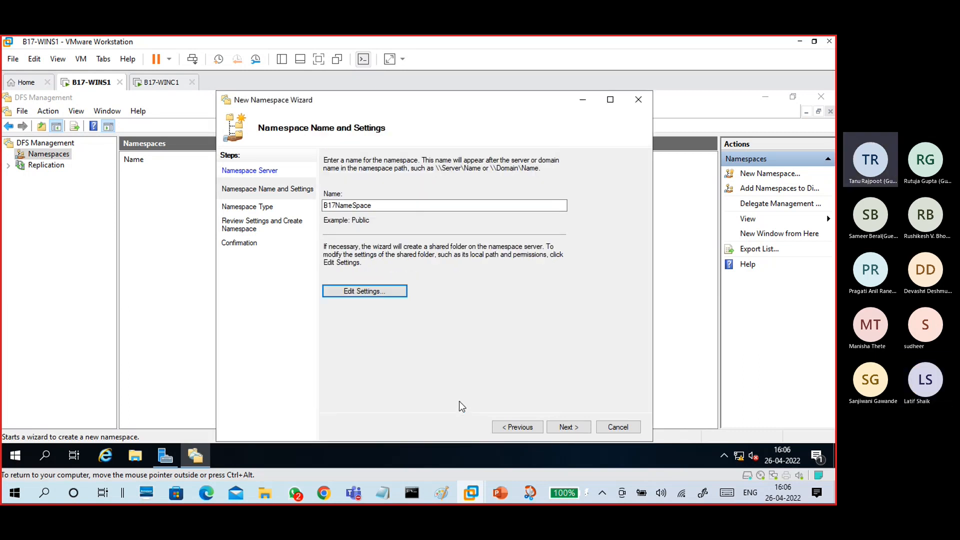
pyautogui.click(568, 427)
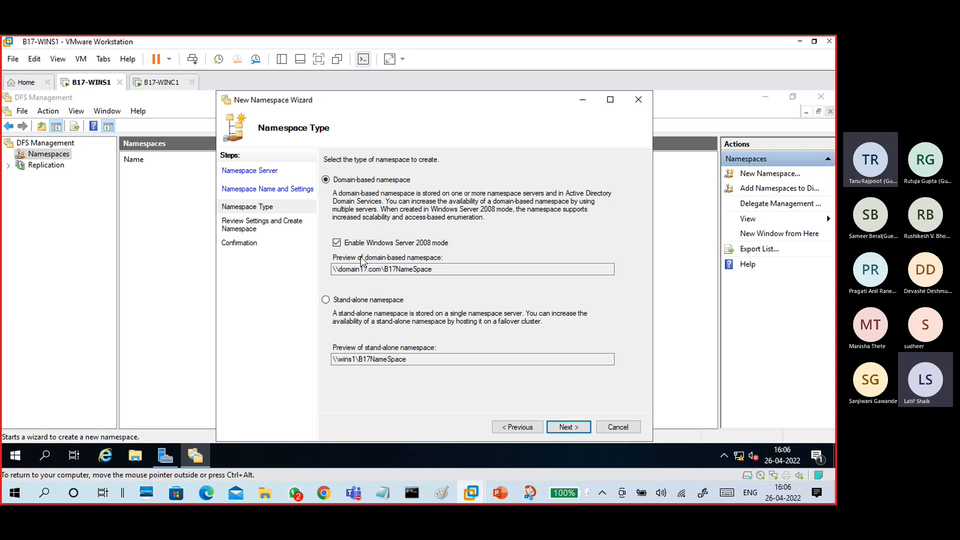
# - Examine the domain-based and stand-alone namespace path previews
pyautogui.moveTo(336, 269); pyautogui.dragTo(383, 270)
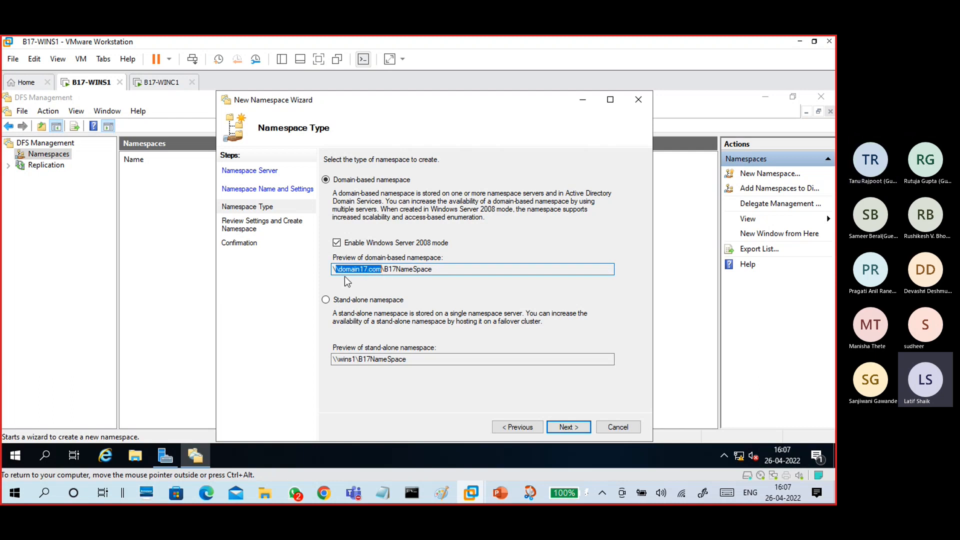
pyautogui.click(360, 269)
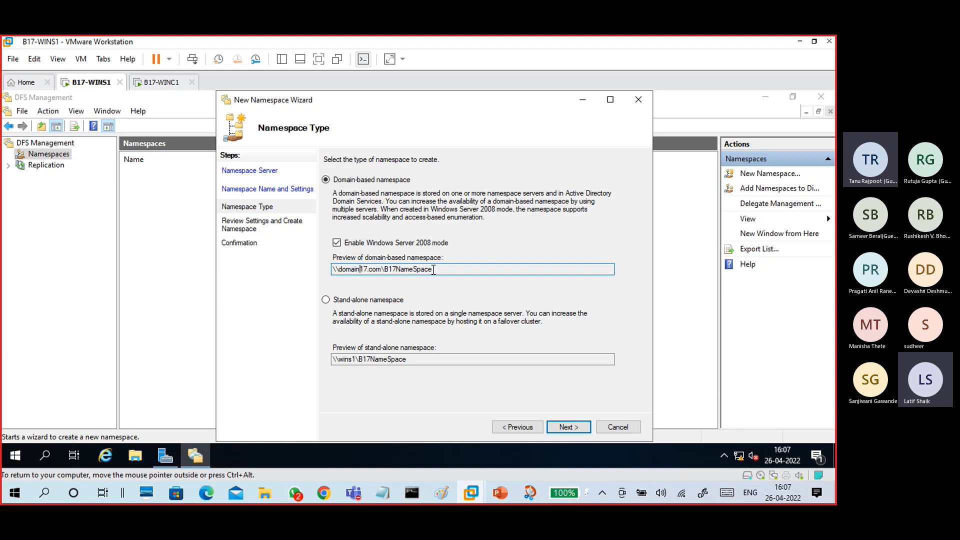
pyautogui.doubleClick(424, 271)
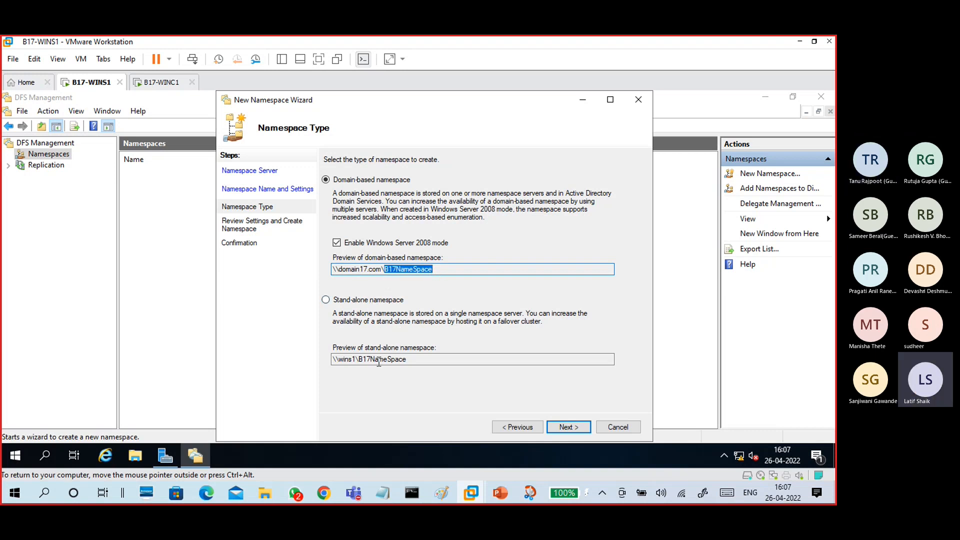
pyautogui.click(354, 360)
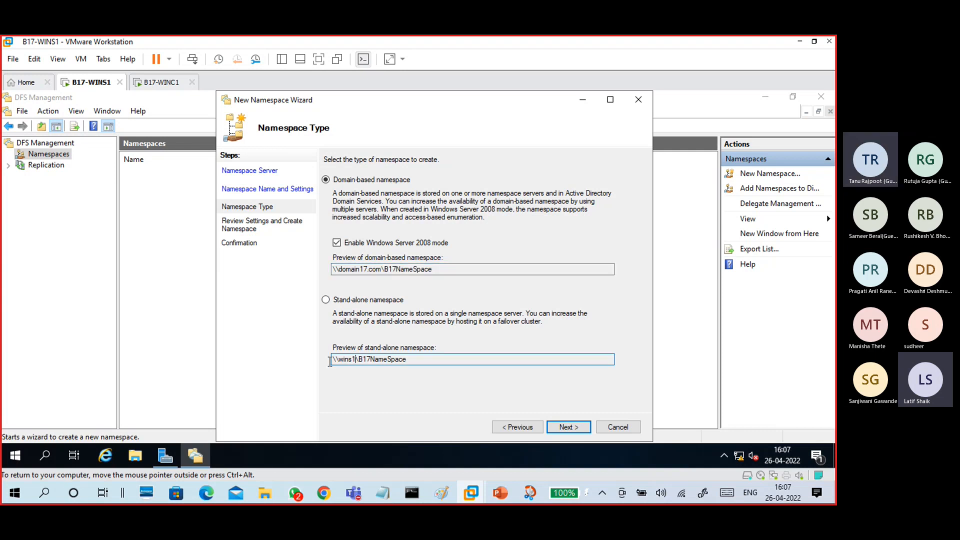
pyautogui.moveTo(354, 361); pyautogui.dragTo(332, 360)
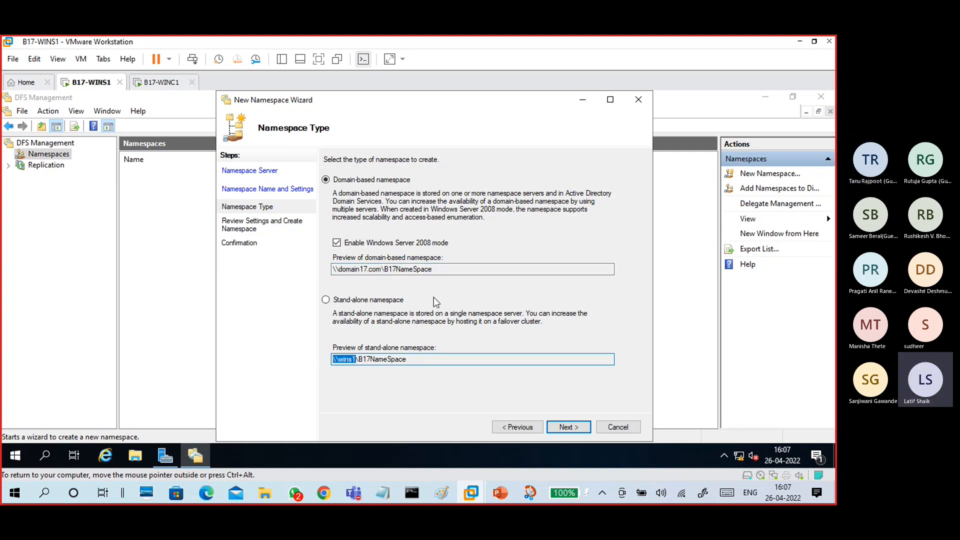
# - Keep the domain-based type and create \\domain17.com\B17NameSpace, closing after Success
pyautogui.click(573, 428)
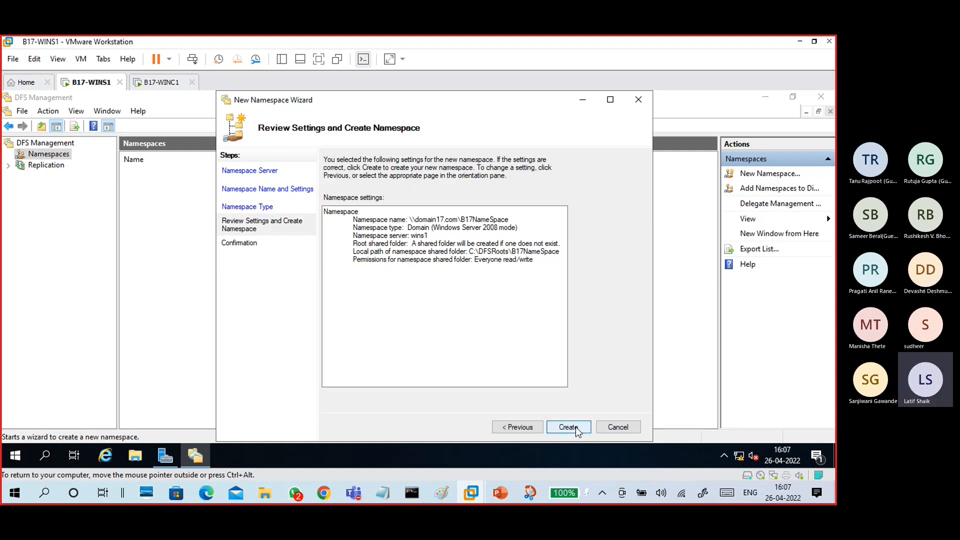
pyautogui.click(568, 427)
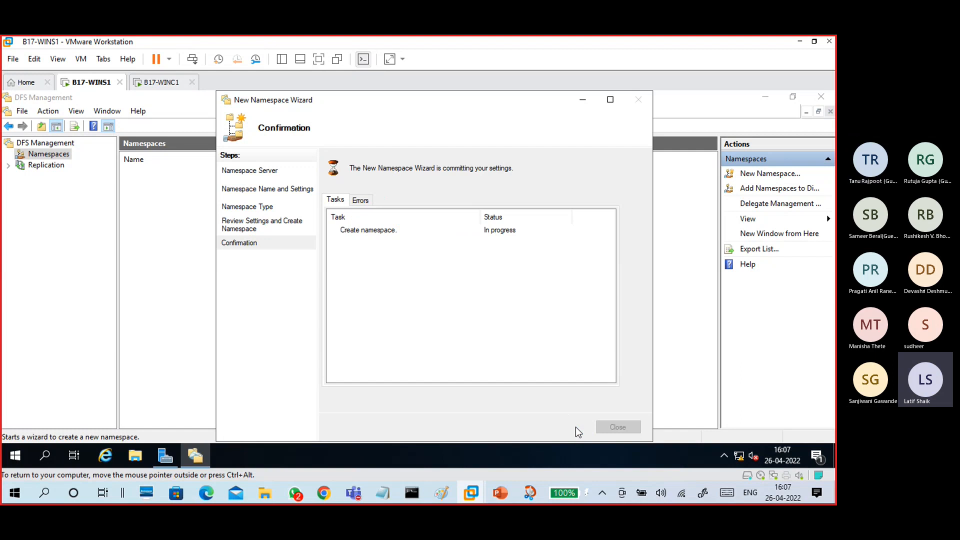
pyautogui.click(385, 232)
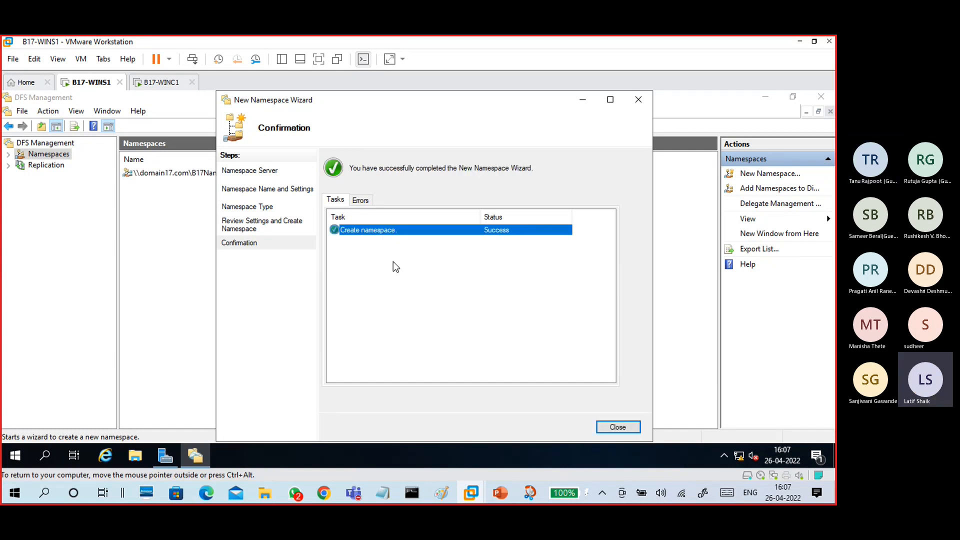
pyautogui.click(615, 429)
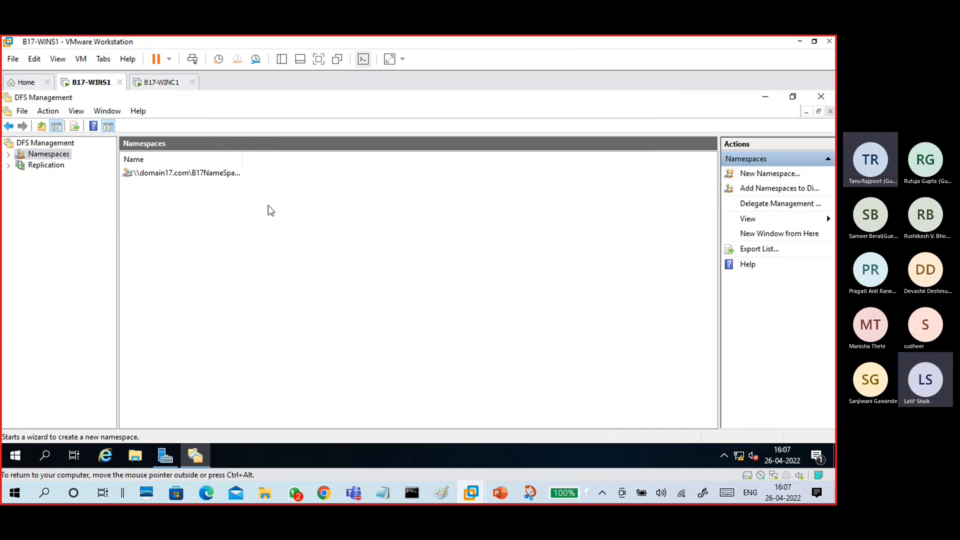
pyautogui.doubleClick(213, 174)
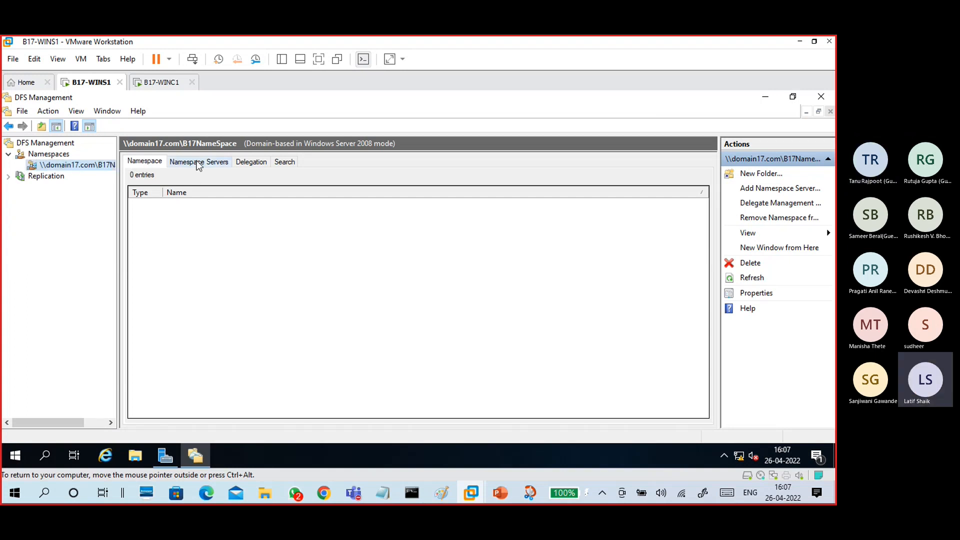
pyautogui.click(198, 163)
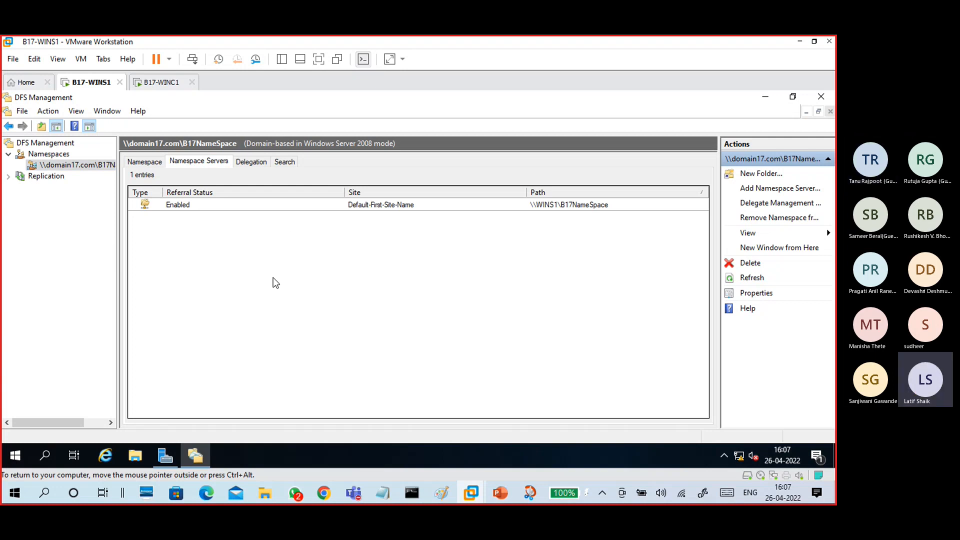
pyautogui.rightClick(237, 252)
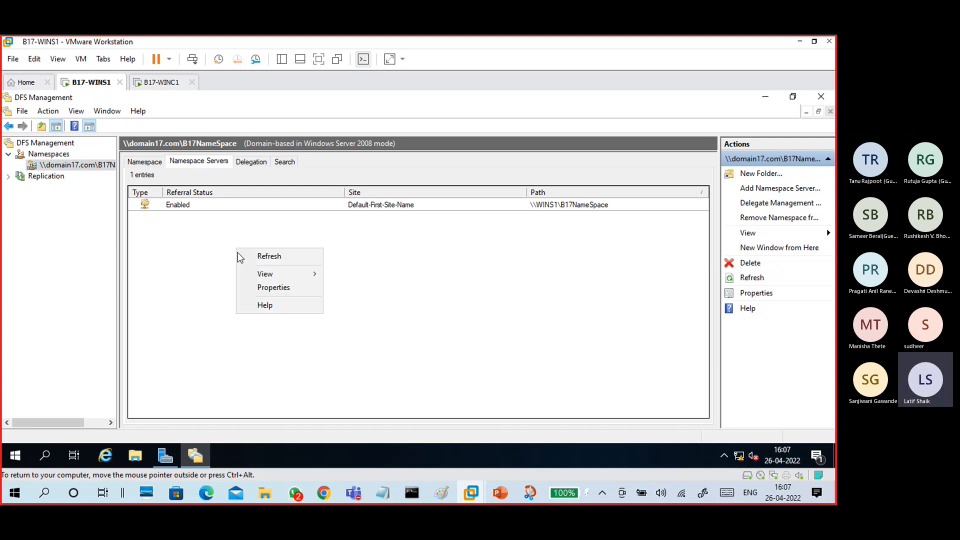
pyautogui.click(258, 257)
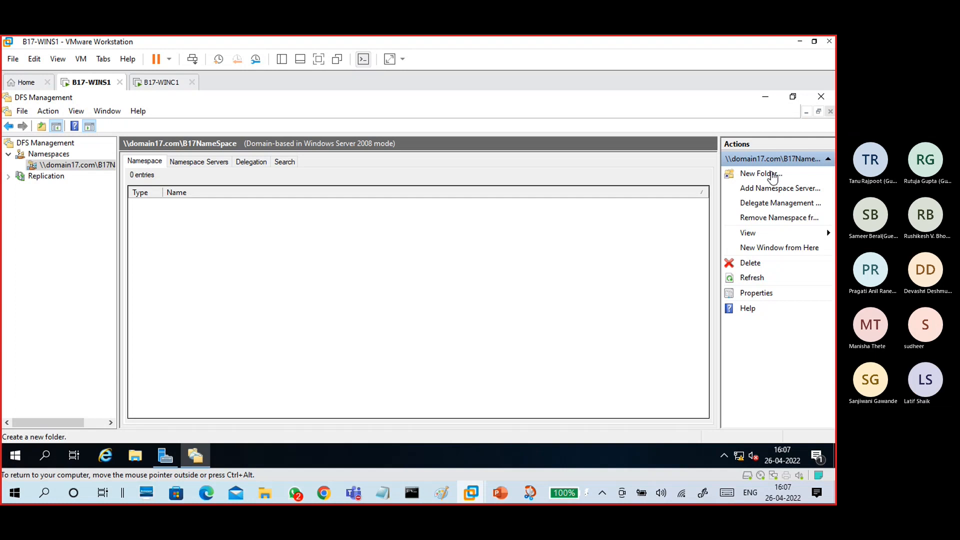
pyautogui.click(773, 175)
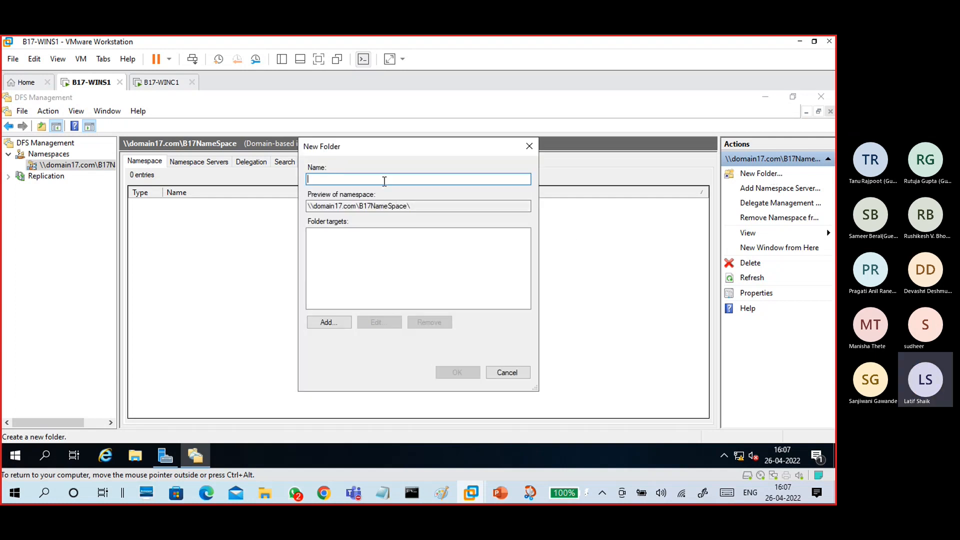
pyautogui.click(508, 372)
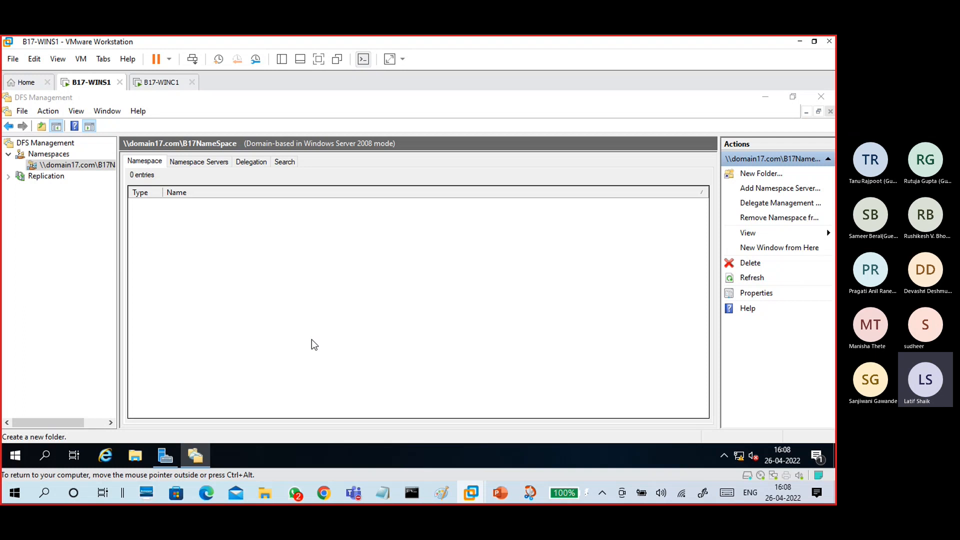
pyautogui.press('super+e')
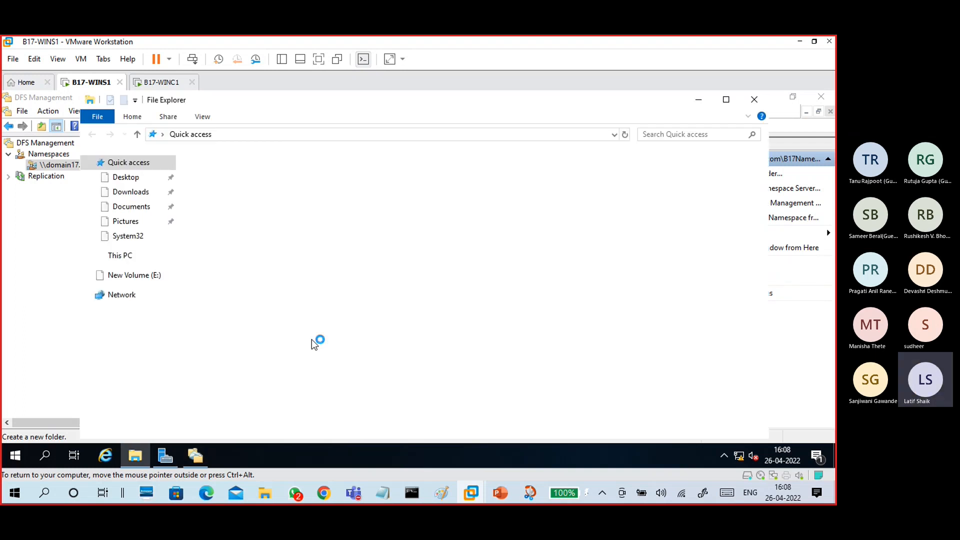
# - Browse C:\DFSRoots to check the B17NameSpace folder
pyautogui.click(131, 256)
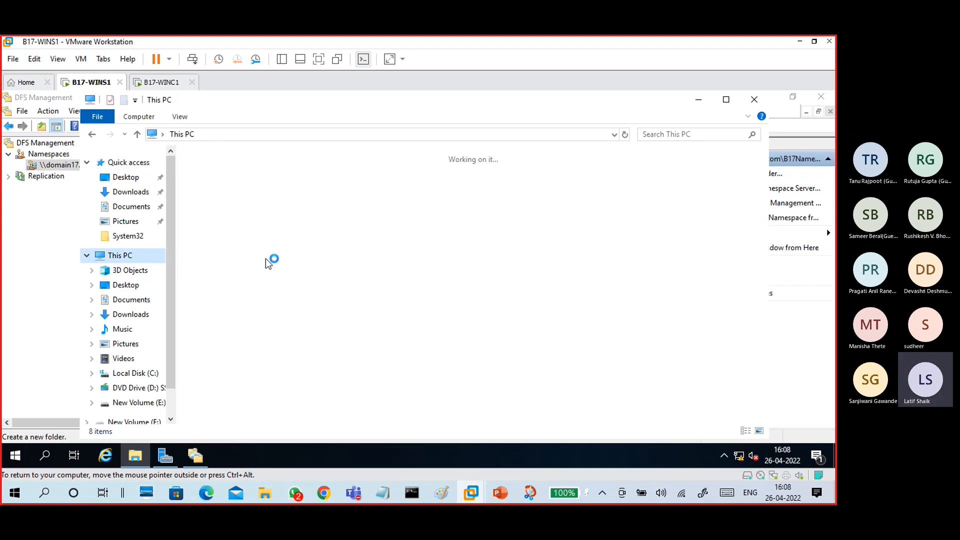
pyautogui.doubleClick(272, 303)
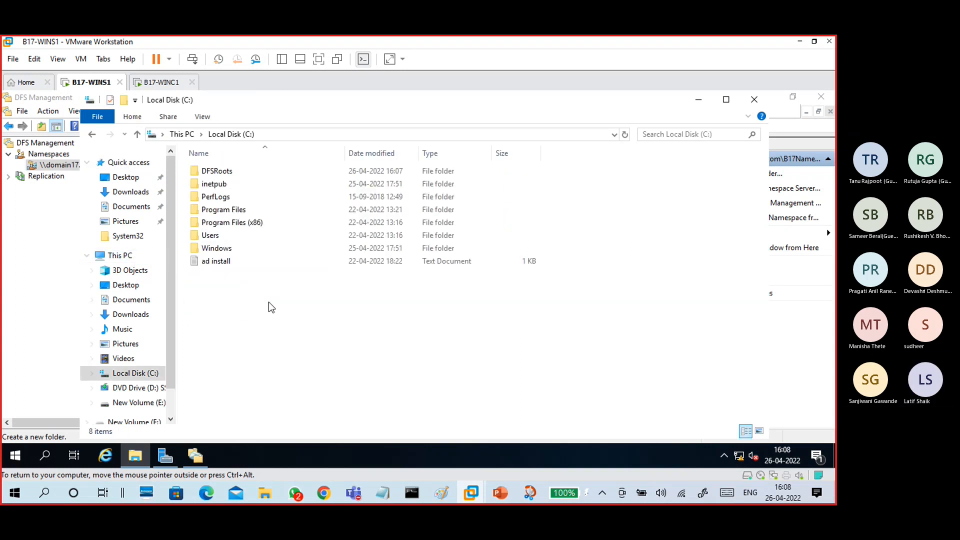
pyautogui.doubleClick(218, 171)
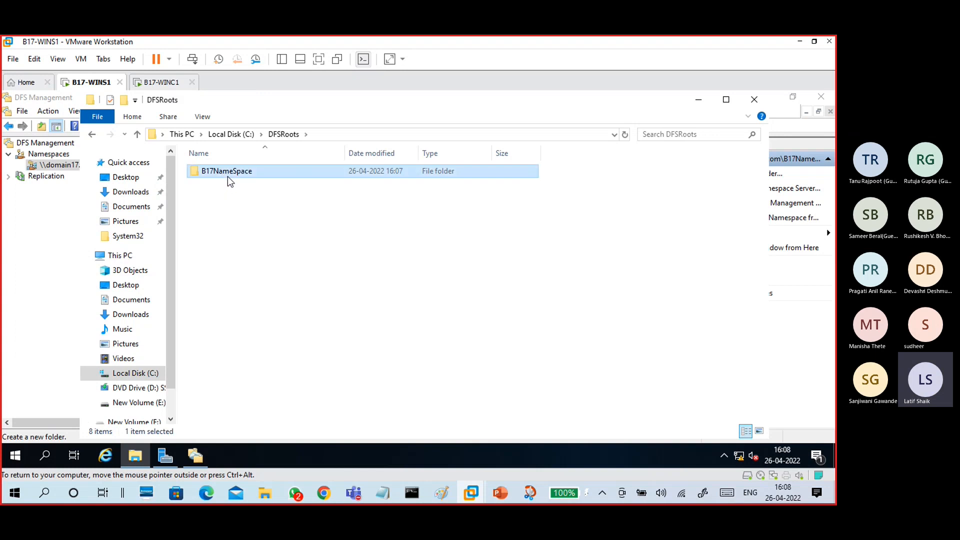
pyautogui.doubleClick(228, 177)
pyautogui.click(236, 134)
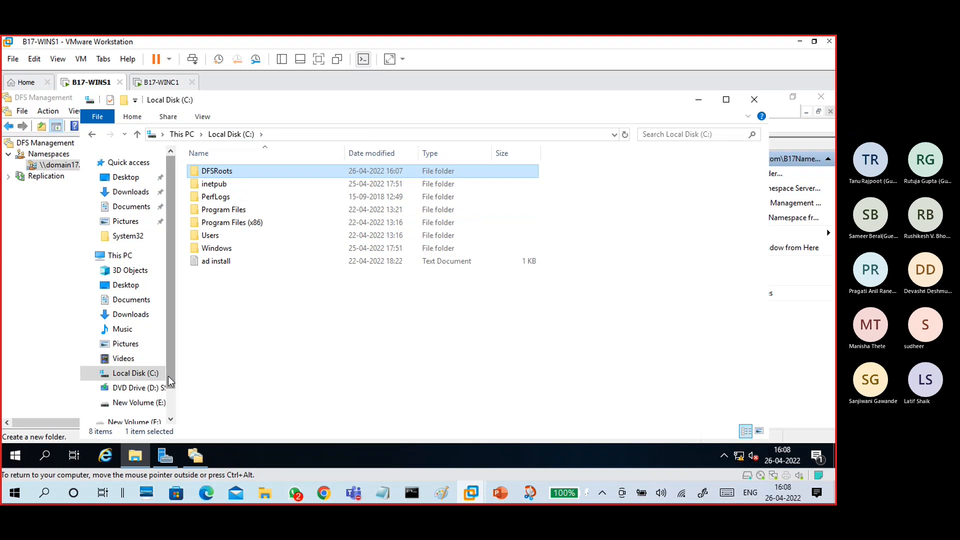
# - Create a new folder named share1 on New Volume (E:)
pyautogui.click(135, 403)
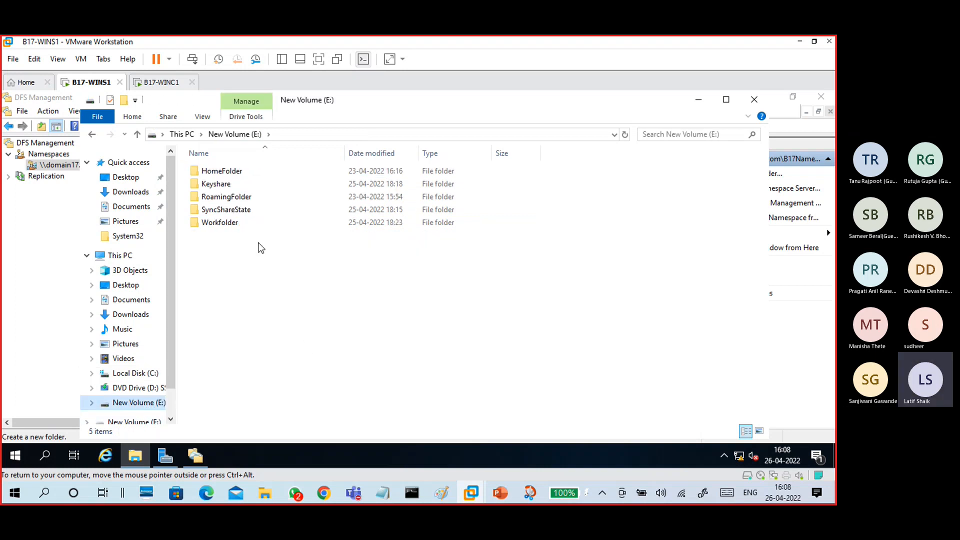
pyautogui.click(236, 187)
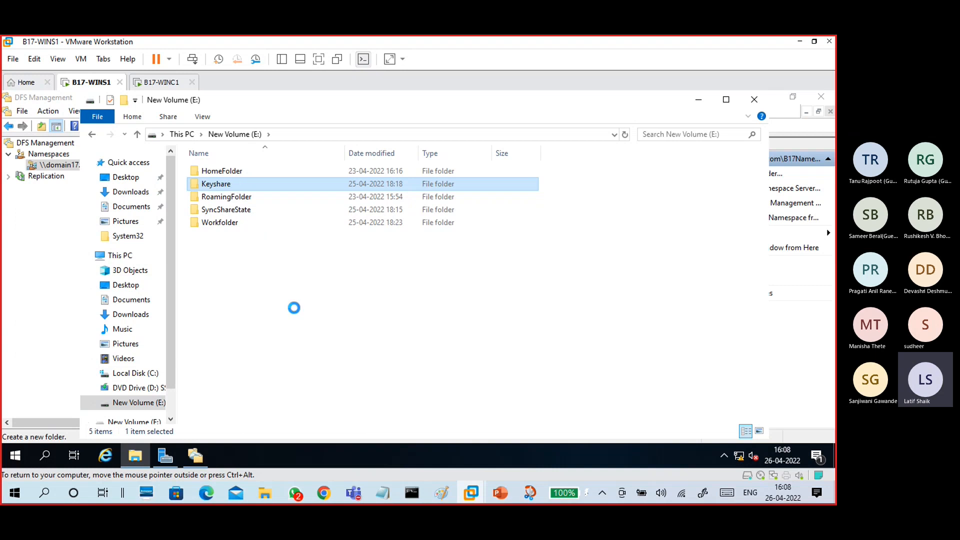
pyautogui.click(511, 306)
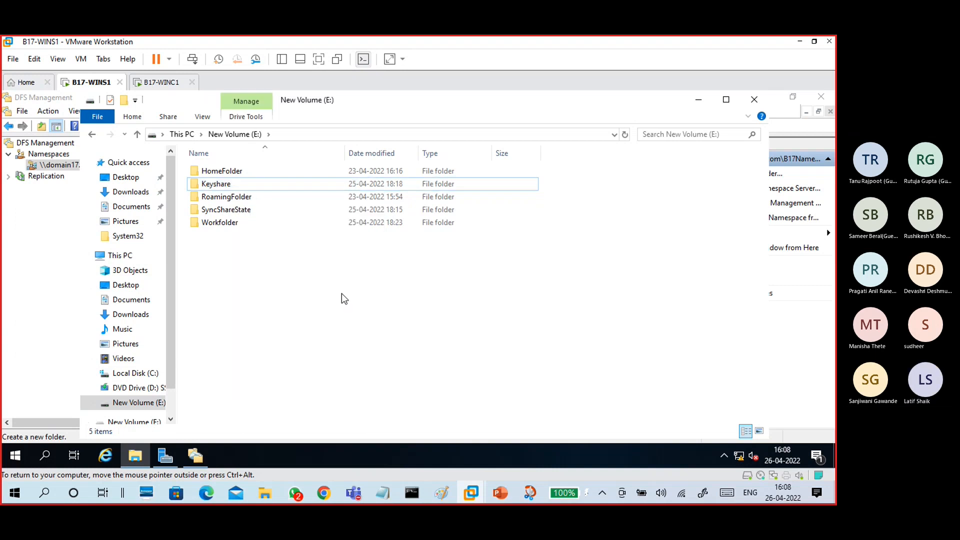
pyautogui.click(229, 188)
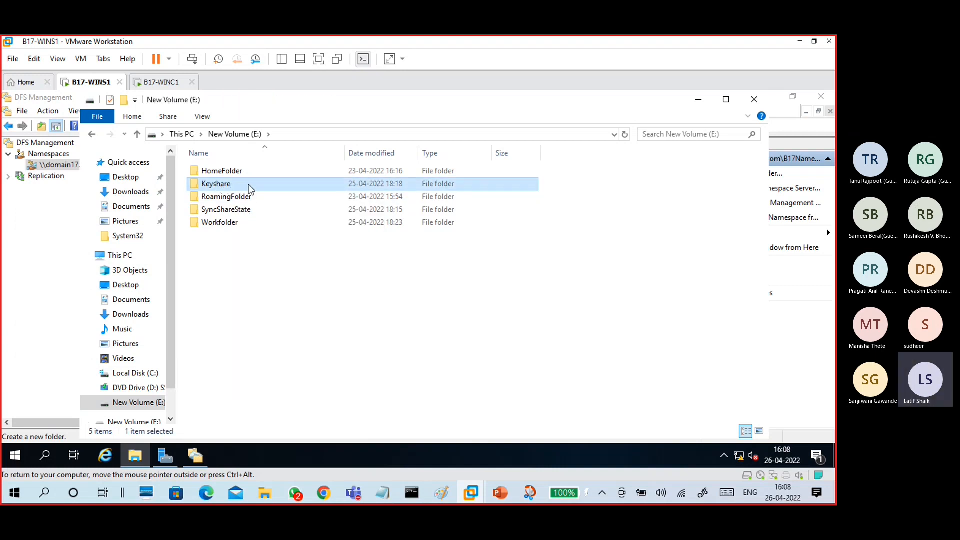
pyautogui.rightClick(274, 279)
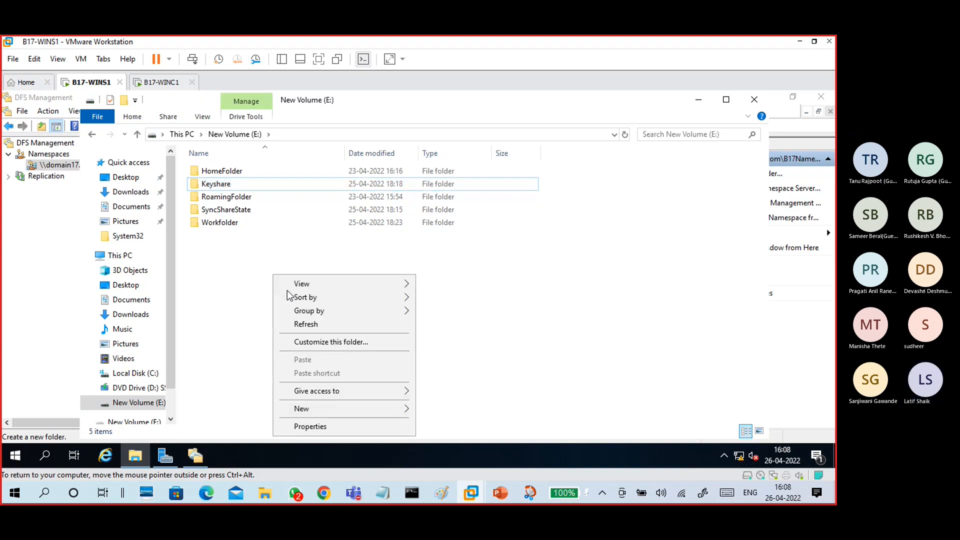
pyautogui.moveTo(344, 409)
pyautogui.click(455, 322)
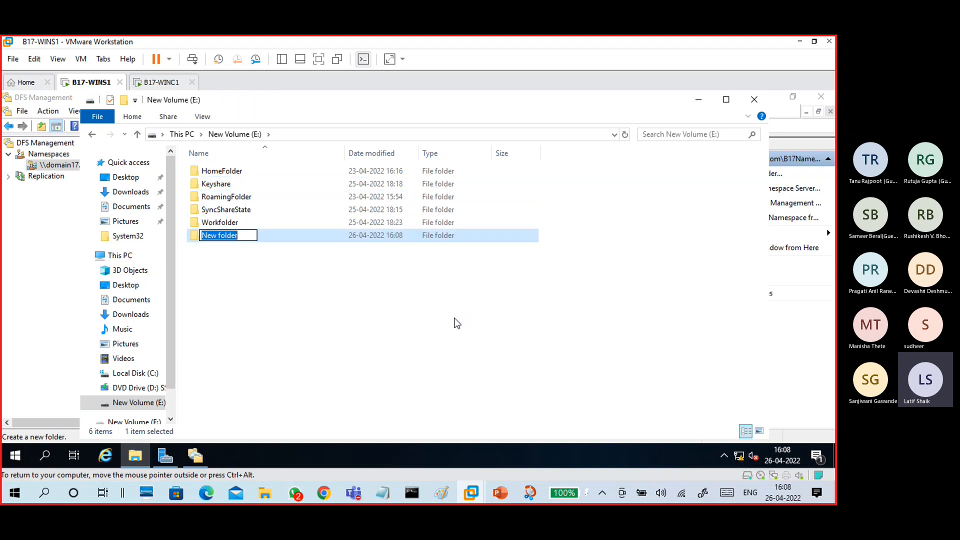
pyautogui.write('share1')
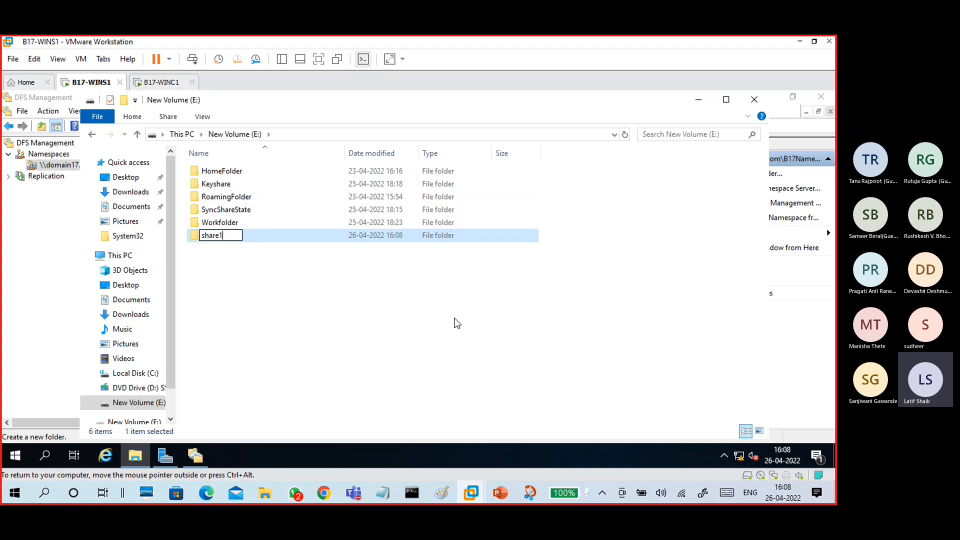
pyautogui.press('Return')
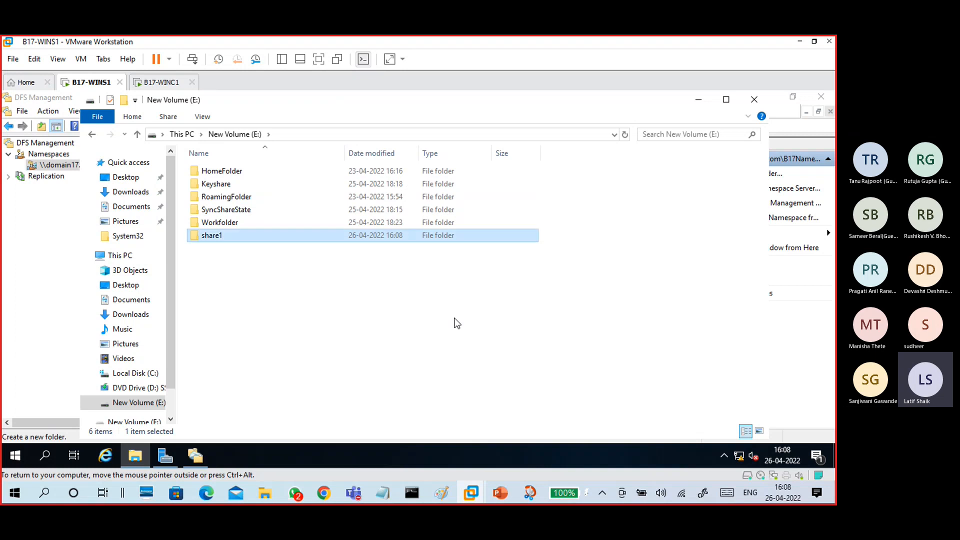
# - Rename the share1 folder to data1
pyautogui.click(338, 239)
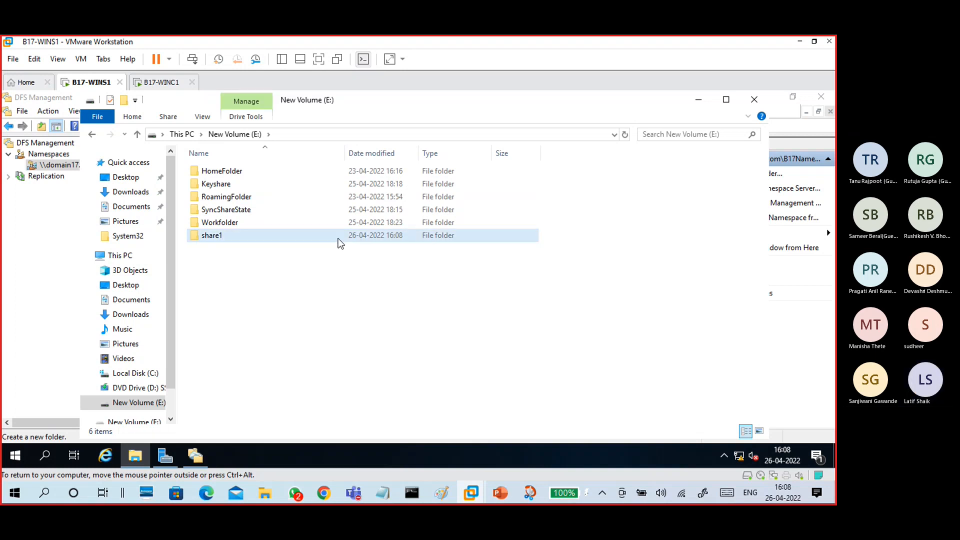
pyautogui.rightClick(338, 240)
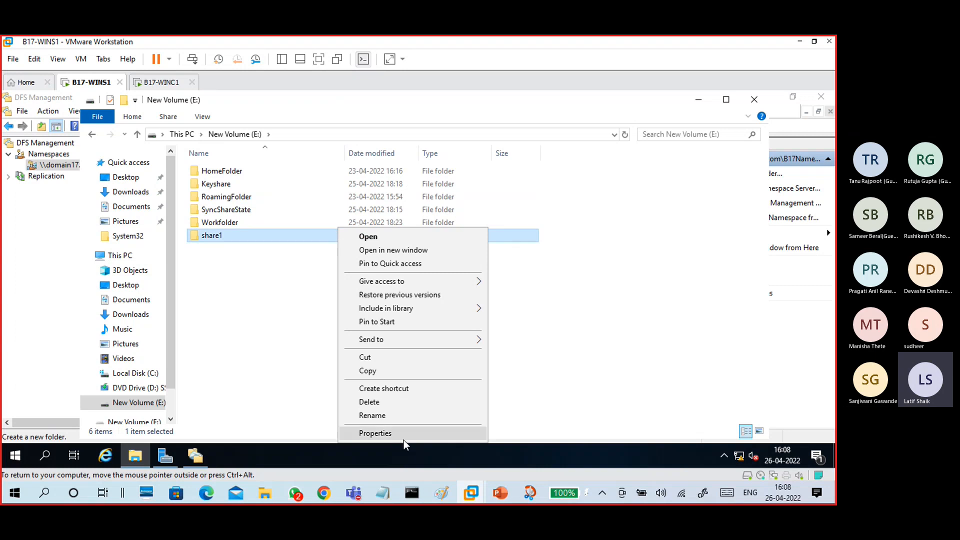
pyautogui.click(394, 415)
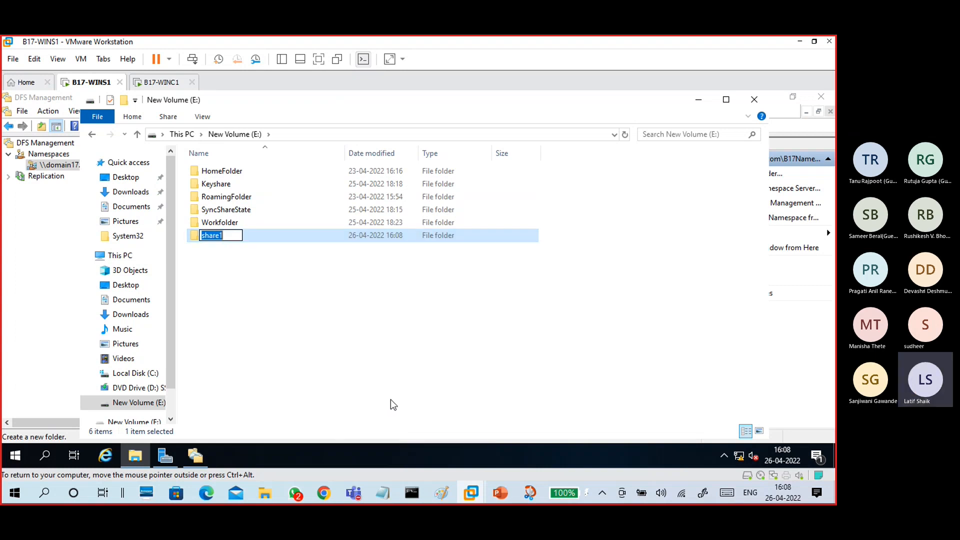
pyautogui.write('data1')
pyautogui.press('Return')
pyautogui.rightClick(245, 249)
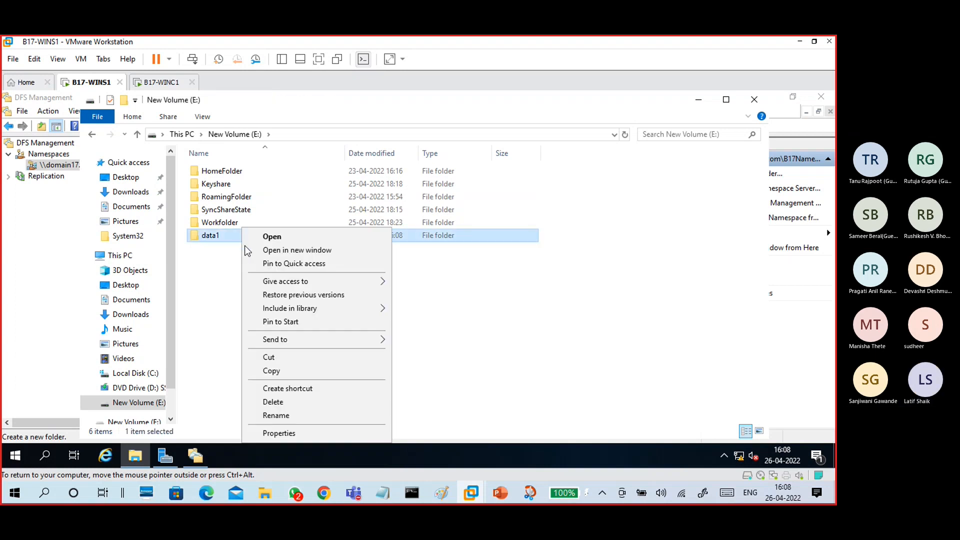
# - Share data1 as share1 with Full Control share permissions
pyautogui.click(280, 433)
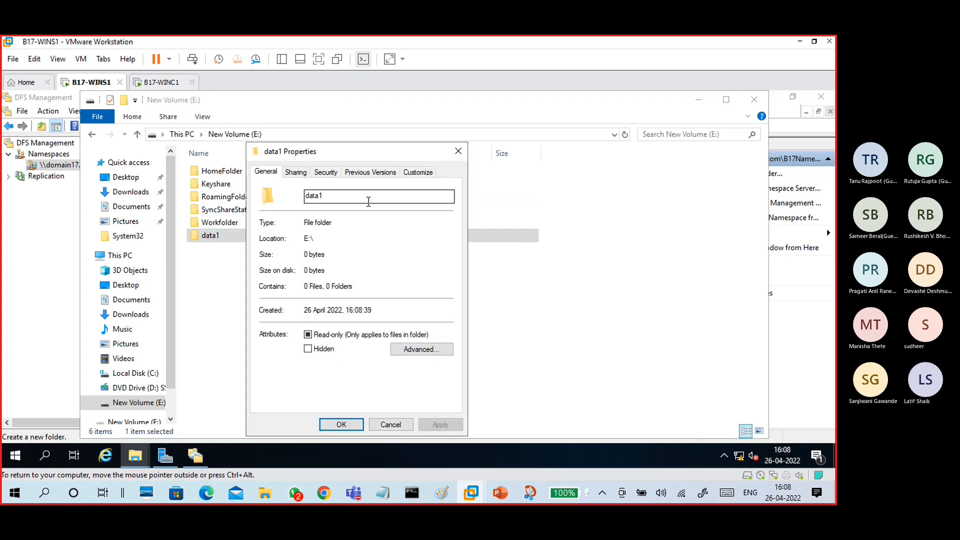
pyautogui.click(304, 174)
pyautogui.click(318, 319)
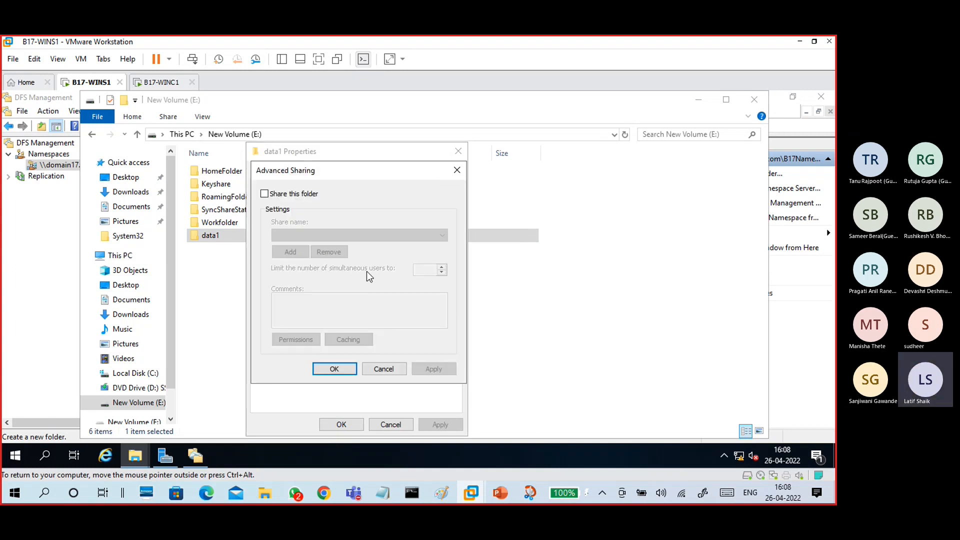
pyautogui.click(306, 195)
pyautogui.moveTo(290, 233); pyautogui.dragTo(260, 236)
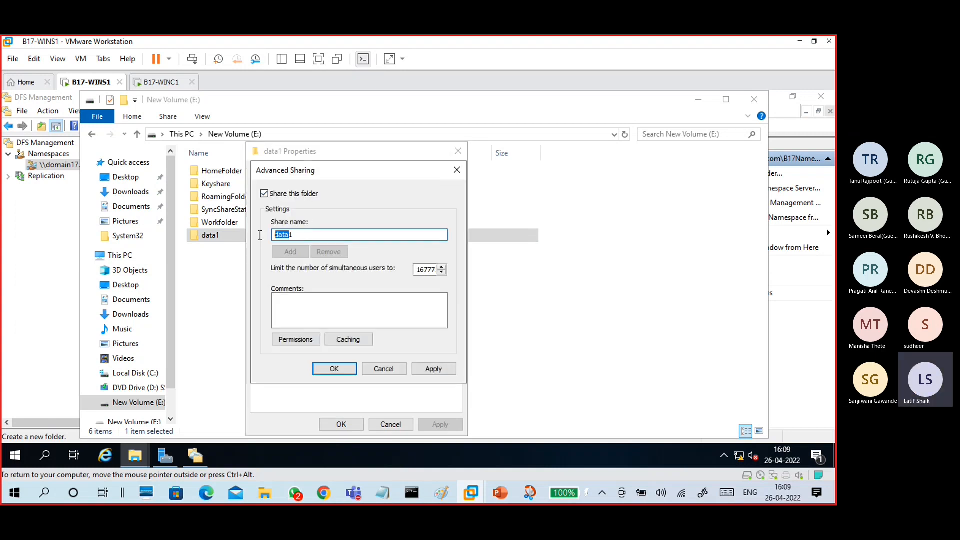
pyautogui.write('share1')
pyautogui.click(293, 340)
pyautogui.click(407, 319)
pyautogui.click(452, 425)
pyautogui.click(356, 425)
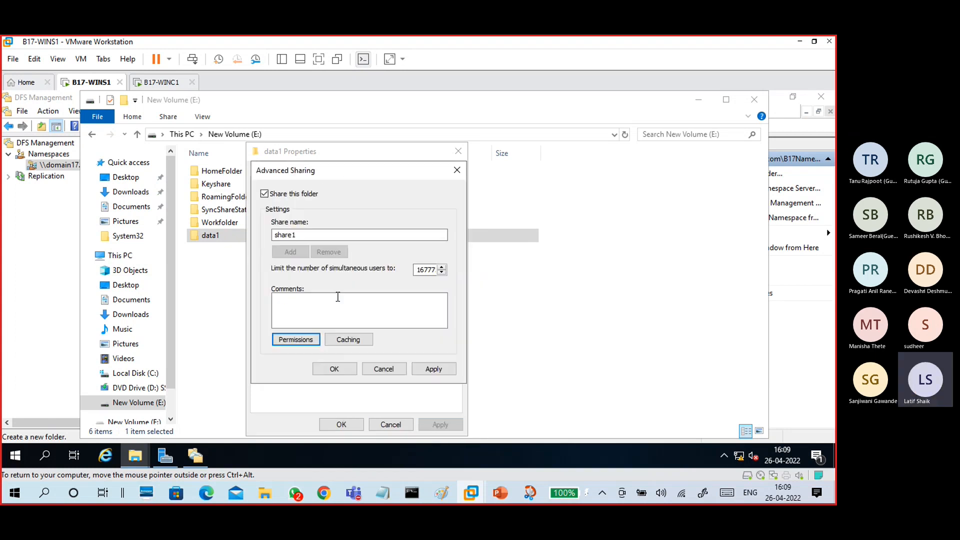
pyautogui.click(345, 369)
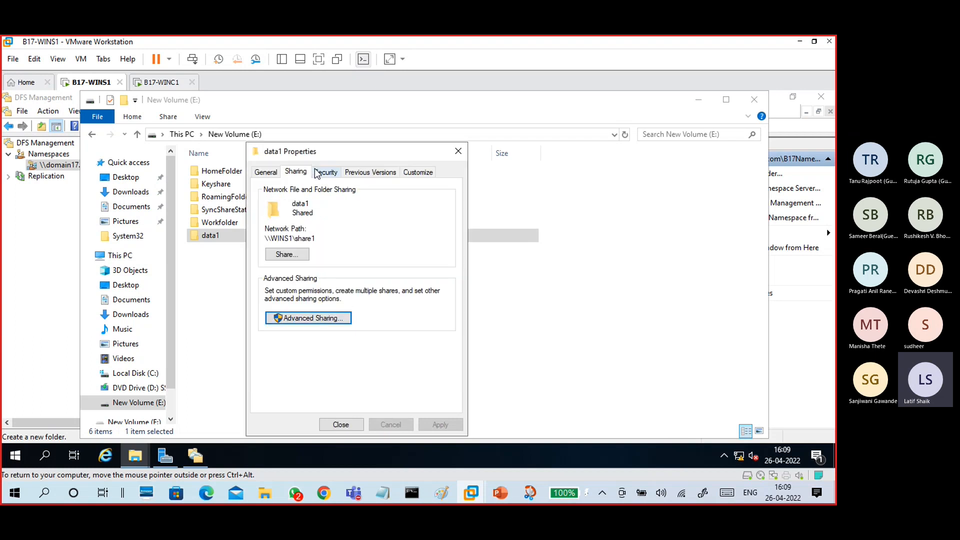
# - Add Authenticated Users to data1's security permissions and close its properties
pyautogui.click(323, 172)
pyautogui.click(426, 274)
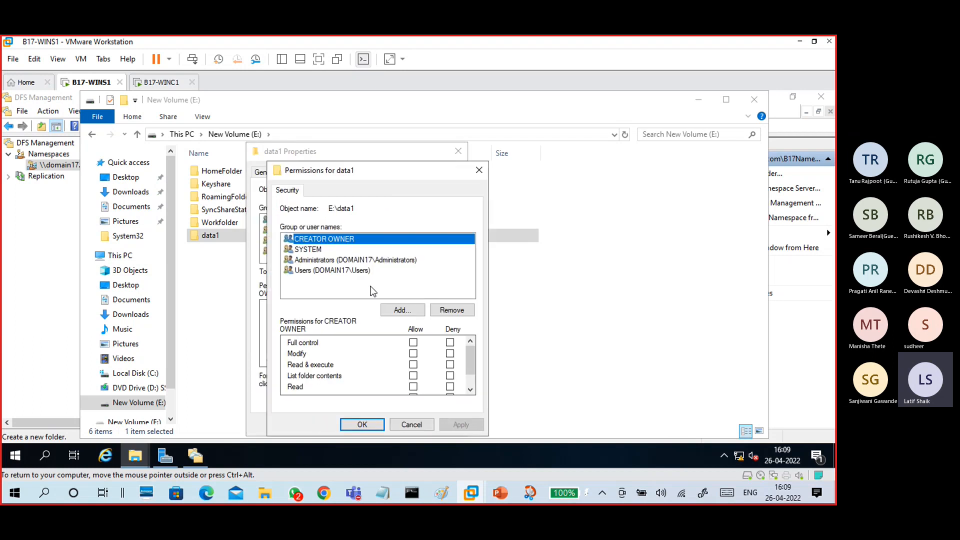
pyautogui.click(402, 310)
pyautogui.write('authen')
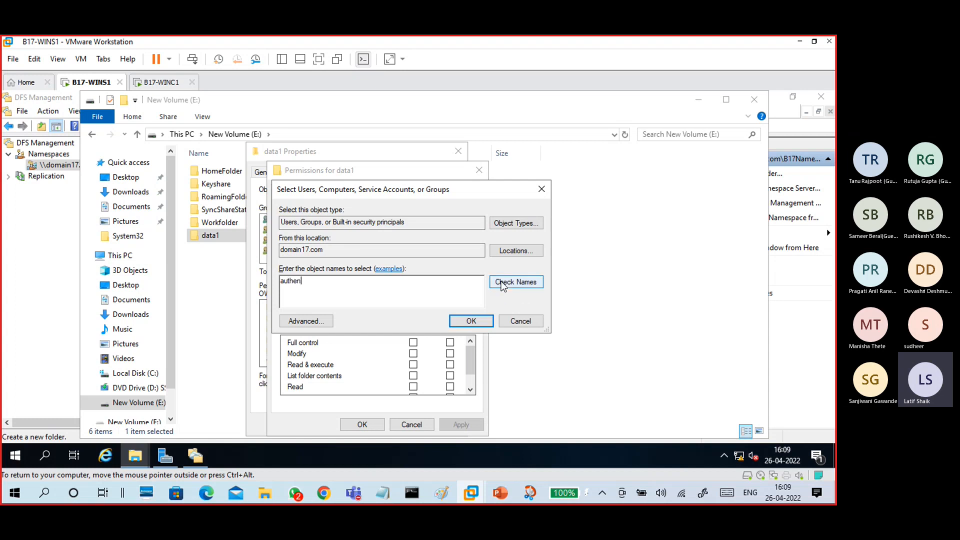
pyautogui.click(515, 282)
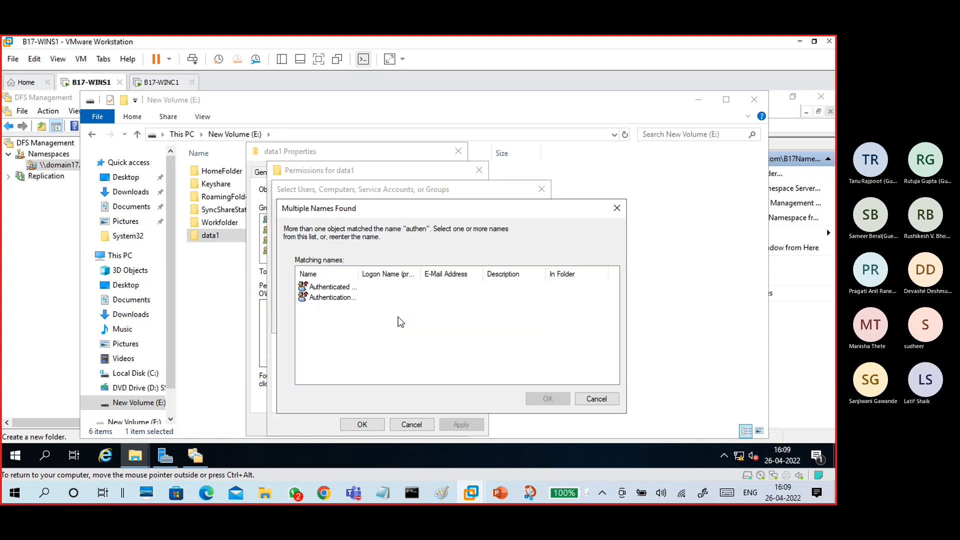
pyautogui.moveTo(358, 274); pyautogui.dragTo(412, 274)
pyautogui.click(547, 399)
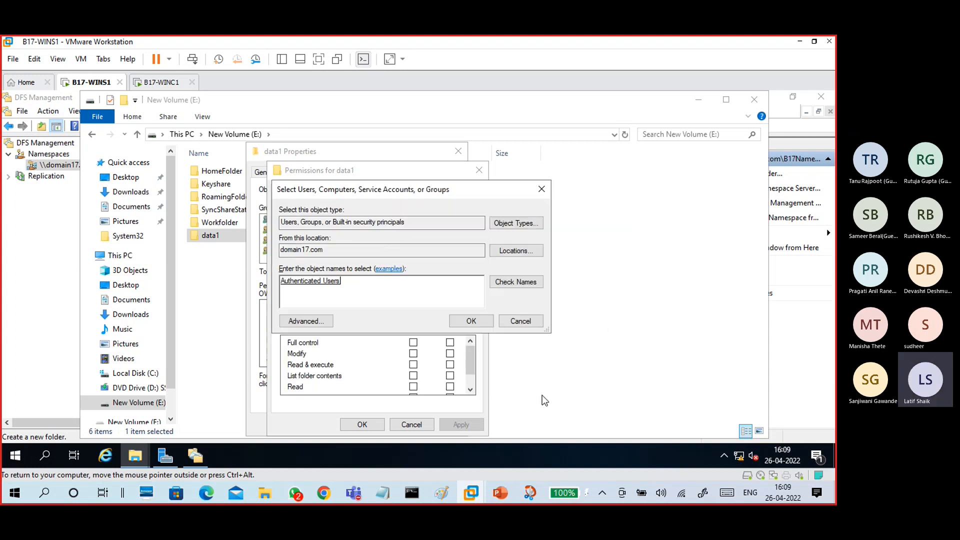
pyautogui.click(486, 325)
pyautogui.click(461, 425)
pyautogui.click(363, 424)
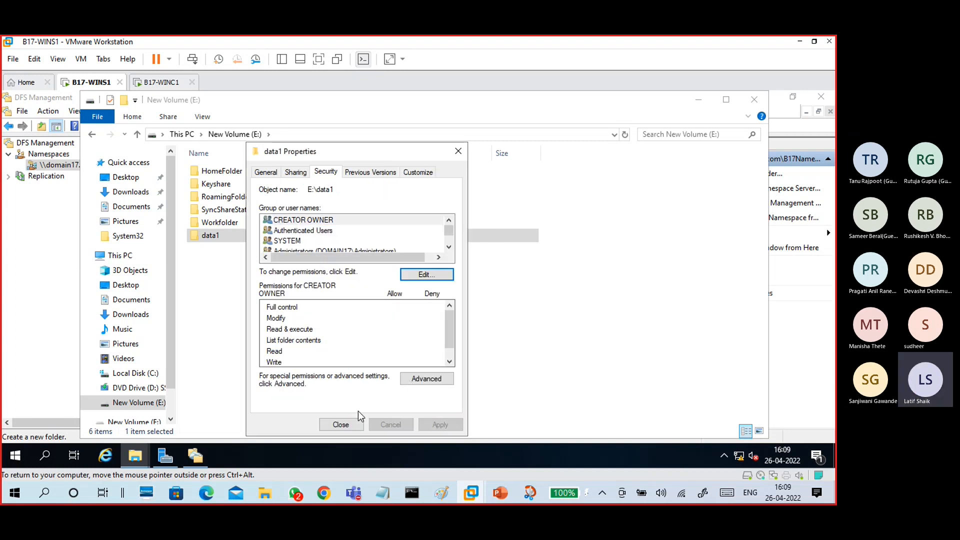
pyautogui.click(334, 425)
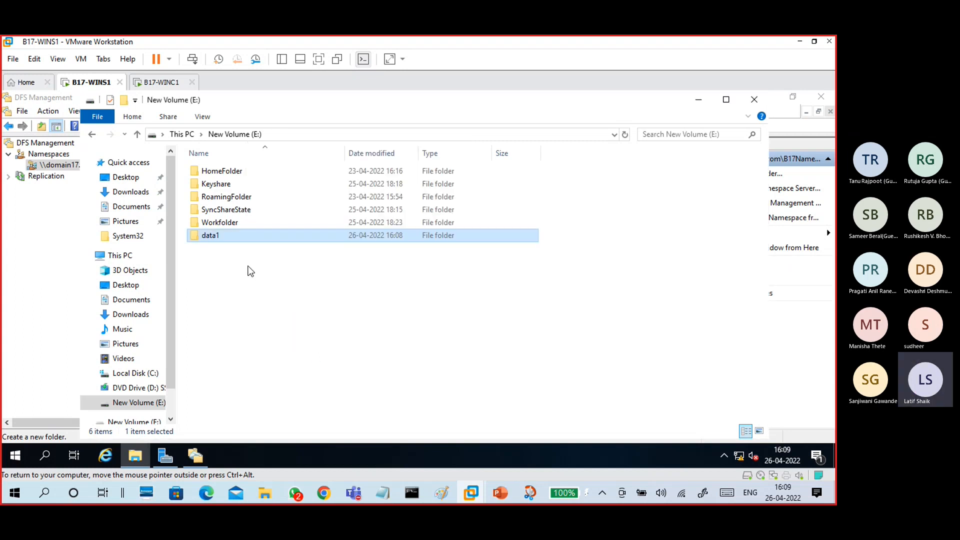
pyautogui.click(250, 271)
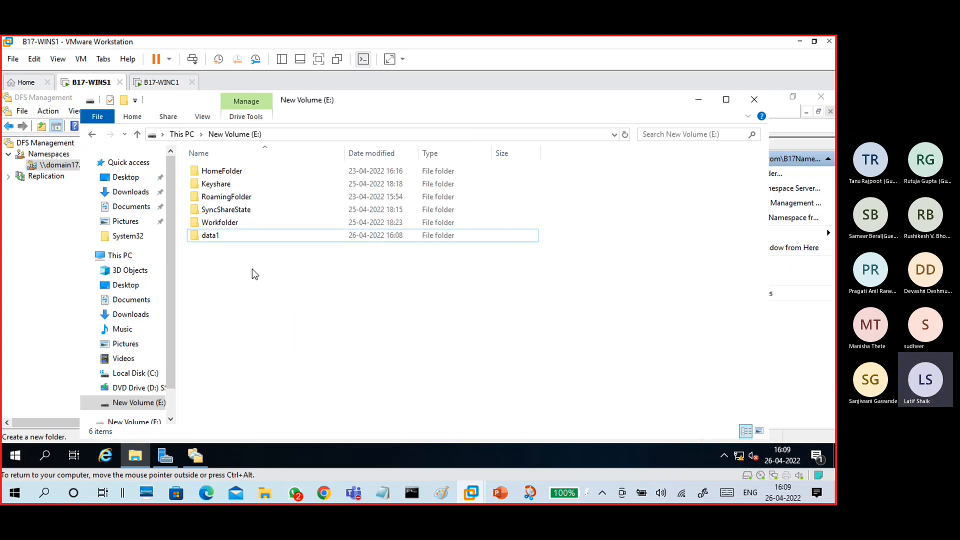
# - Start a new folder named Projects17 in the B17NameSpace namespace
pyautogui.click(698, 99)
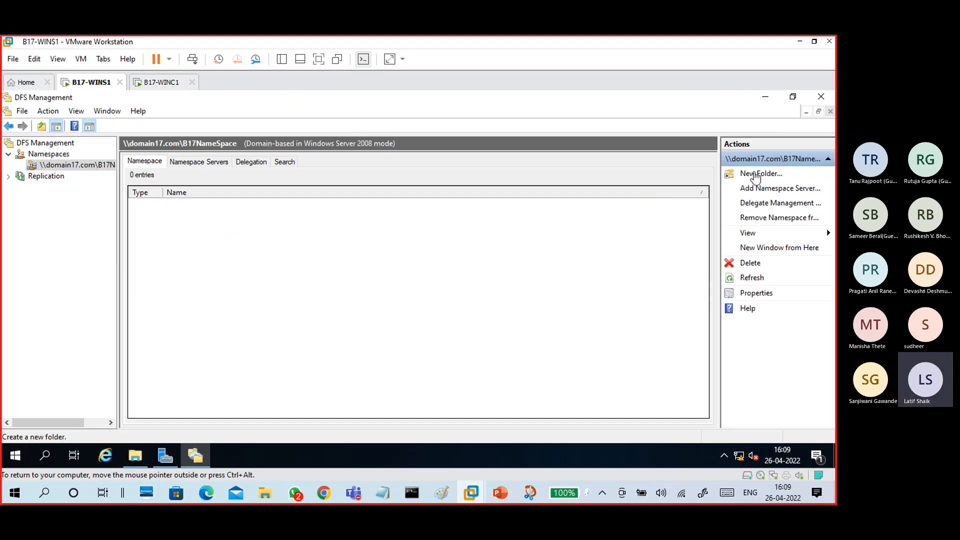
pyautogui.click(756, 175)
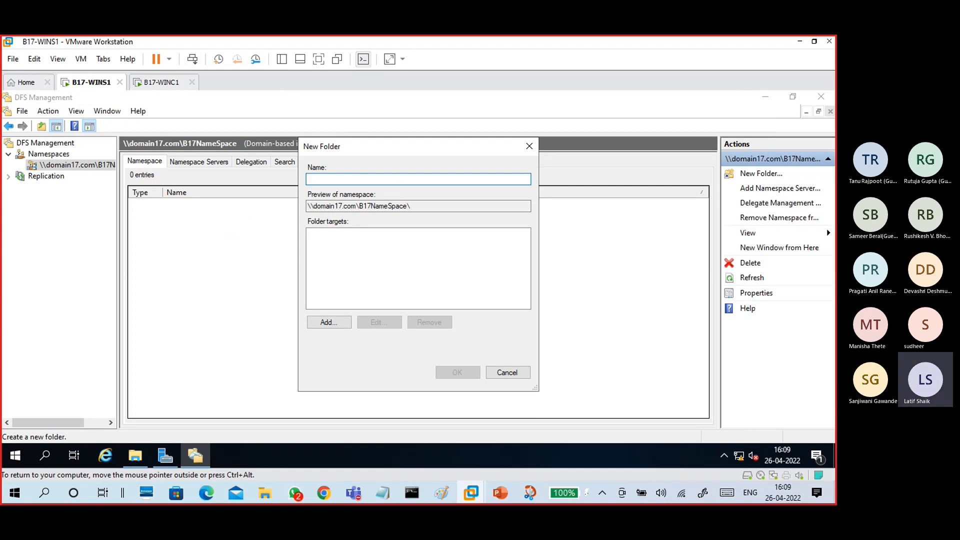
pyautogui.write('m')
pyautogui.press('BackSpace')
pyautogui.write('my')
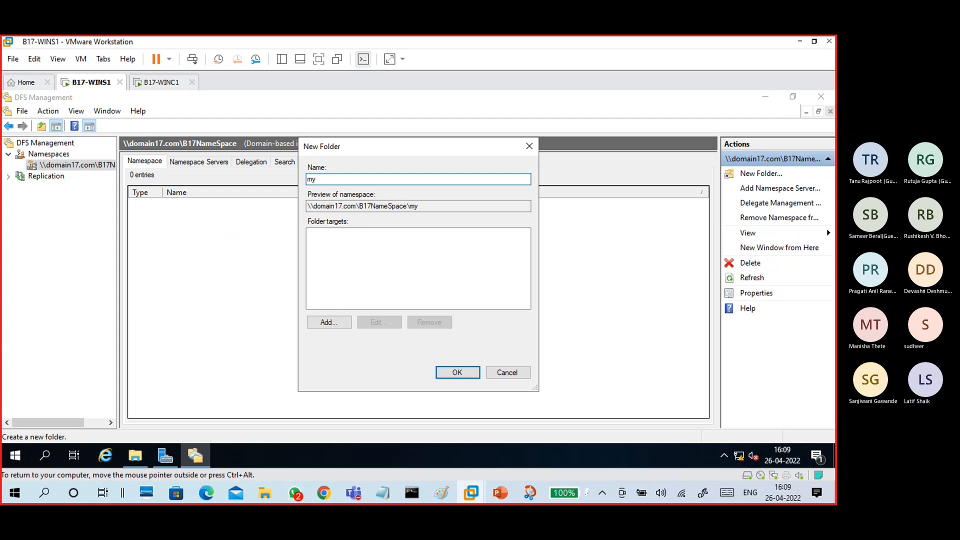
pyautogui.press('BackSpace')
pyautogui.press('BackSpace')
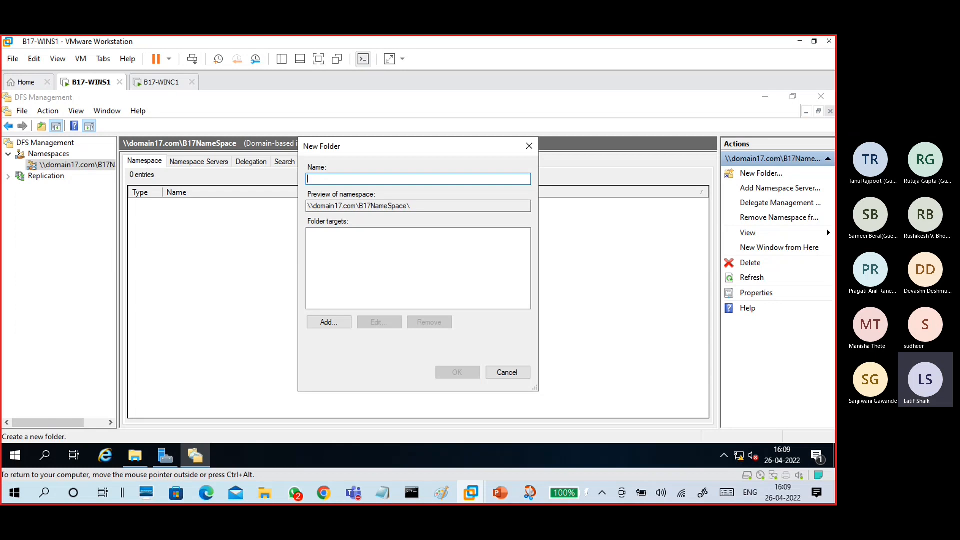
pyautogui.write('Prjects')
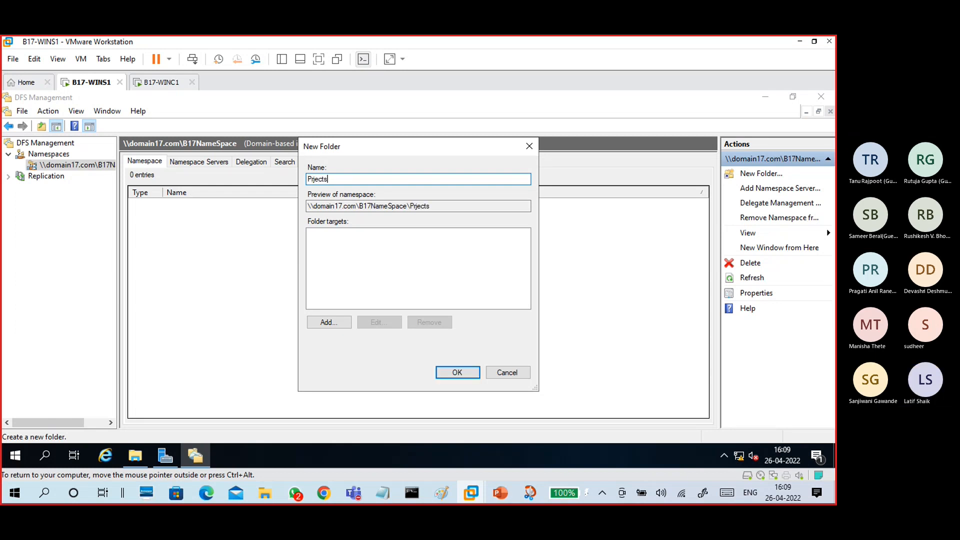
pyautogui.click(310, 179)
pyautogui.write('o')
pyautogui.write('17')
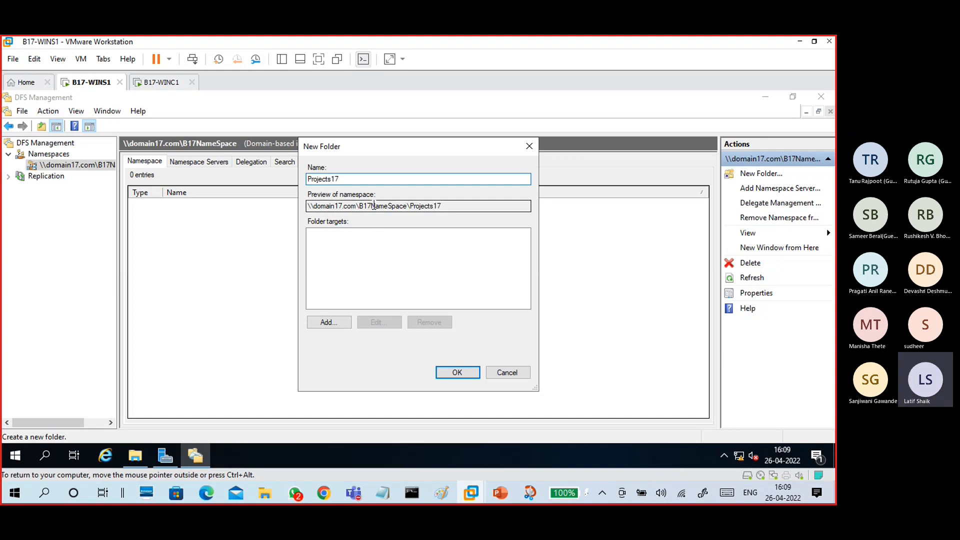
# - Add \\WINS1\share1 as a folder target for Projects17
pyautogui.click(339, 319)
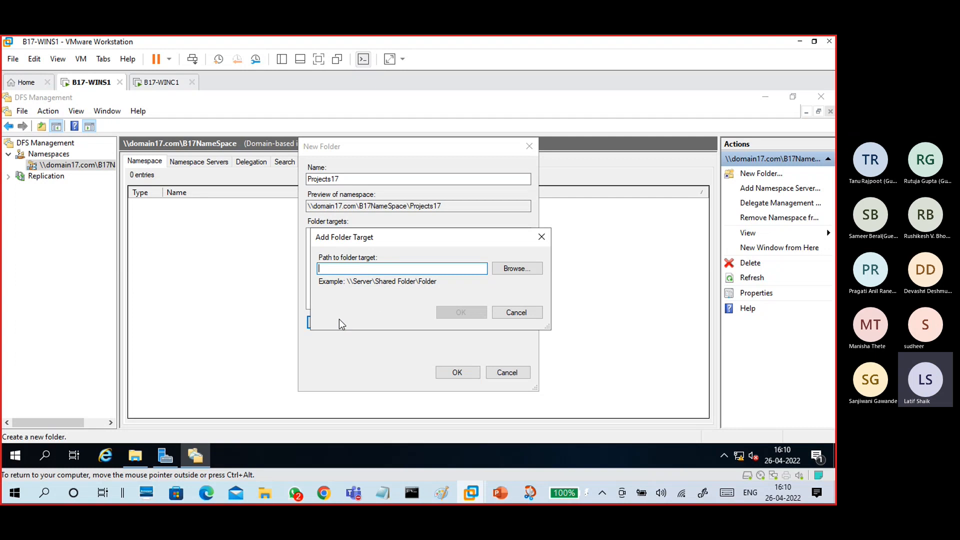
pyautogui.click(504, 269)
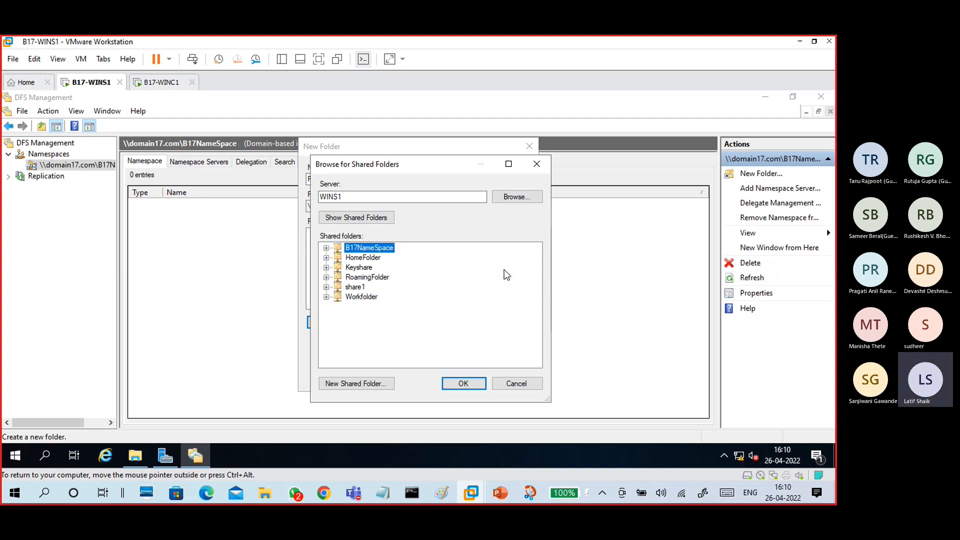
pyautogui.click(359, 289)
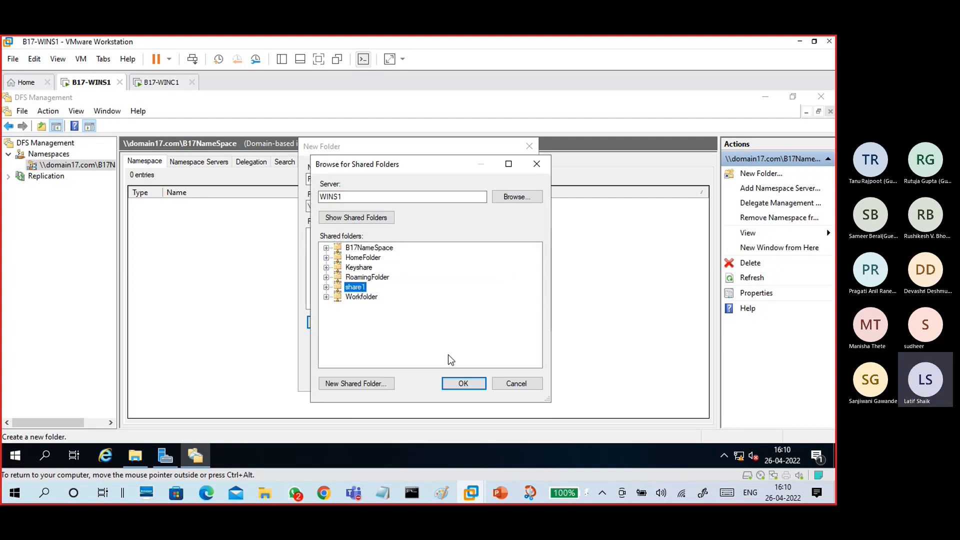
pyautogui.click(463, 383)
pyautogui.click(459, 312)
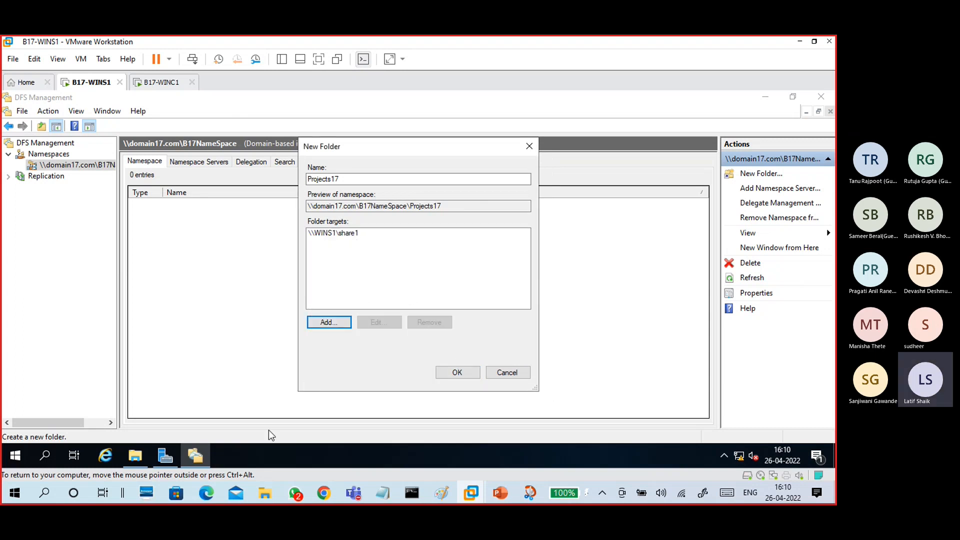
pyautogui.click(135, 455)
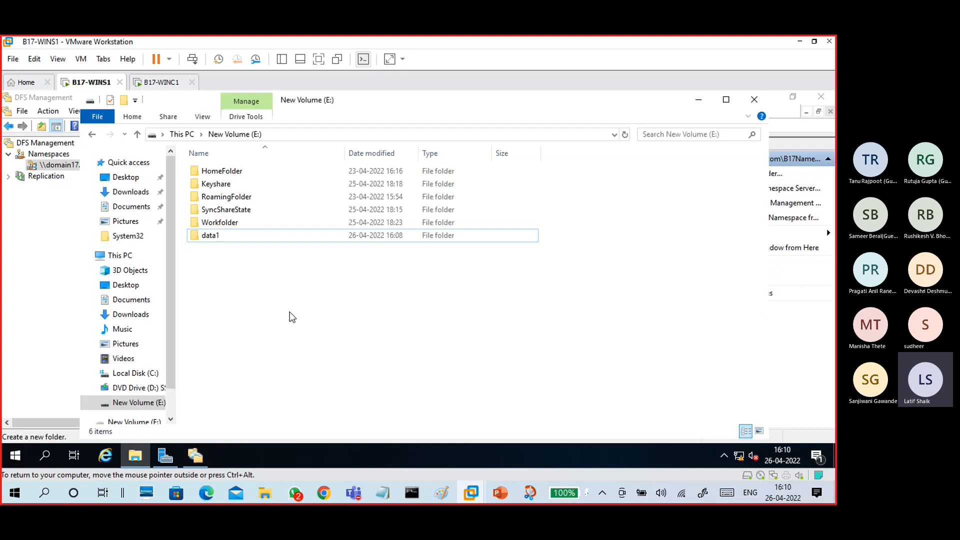
# - Create a new folder named data2 on New Volume (E:) and open its properties
pyautogui.rightClick(289, 312)
pyautogui.moveTo(300, 278)
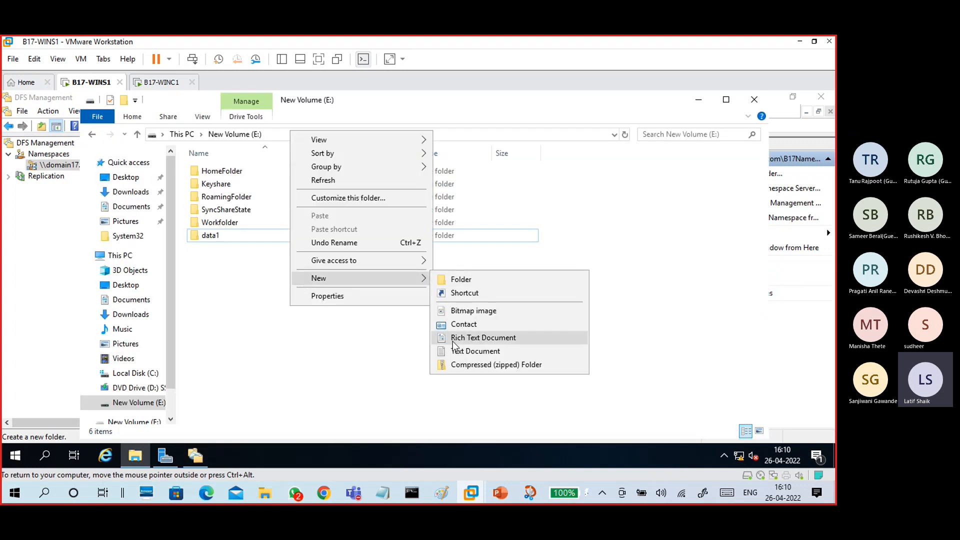
pyautogui.click(458, 280)
pyautogui.write('data2')
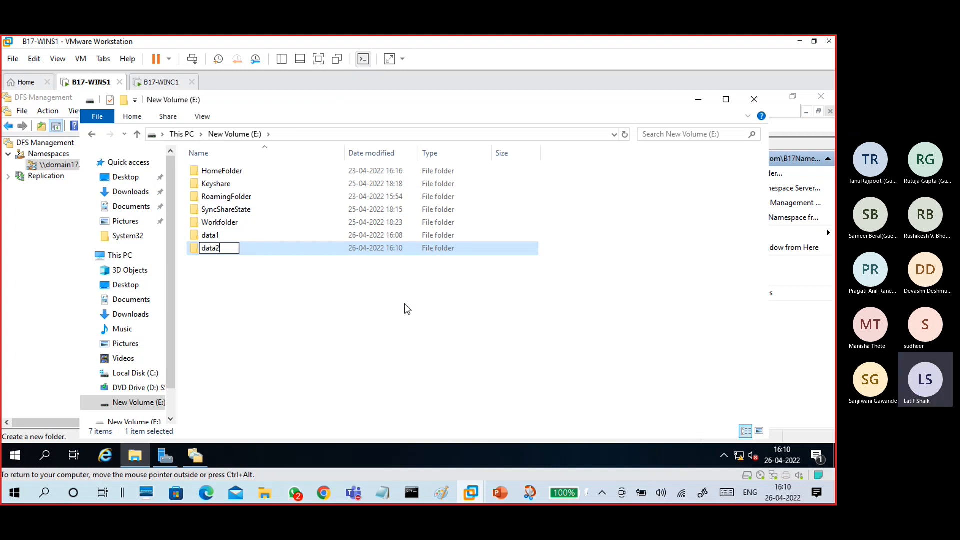
pyautogui.press('Return')
pyautogui.rightClick(233, 260)
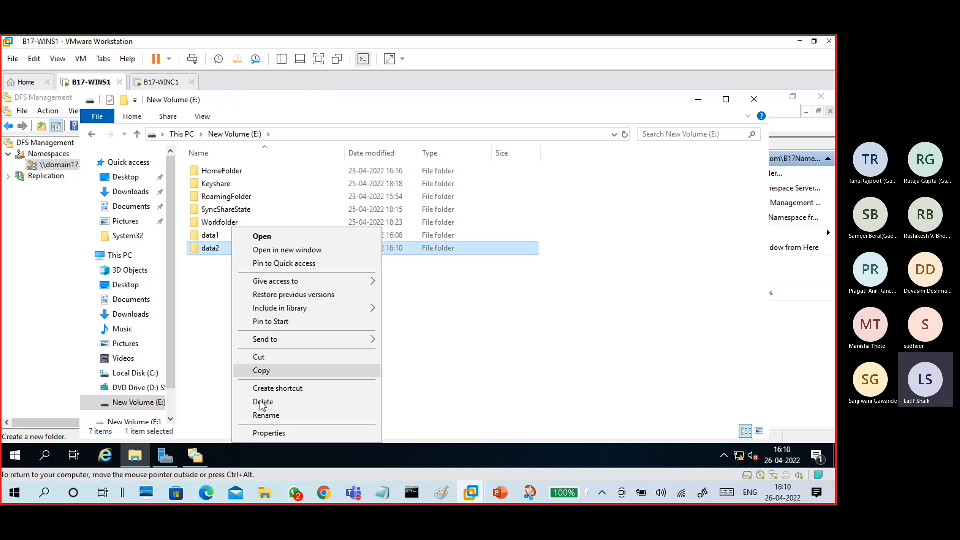
pyautogui.click(260, 433)
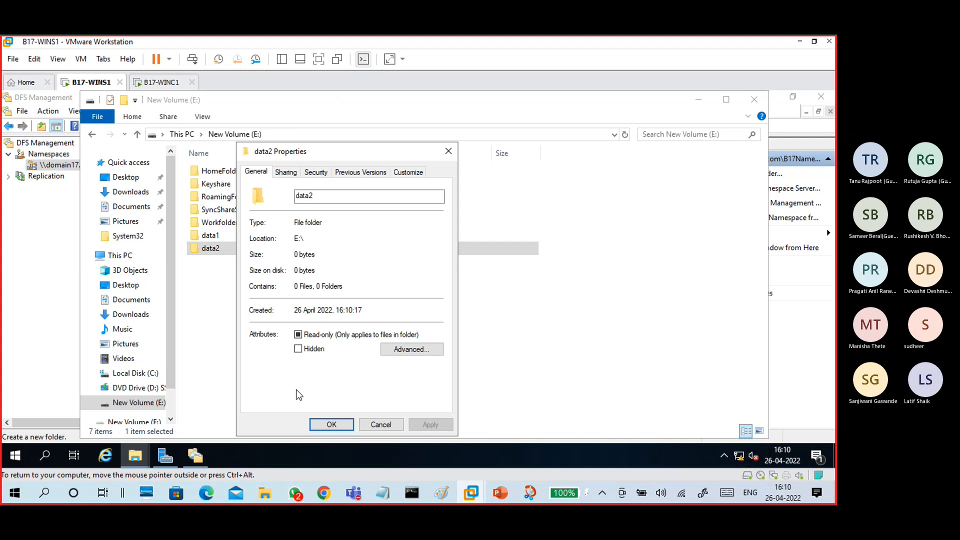
# - Share data2, giving Everyone Full Control share permissions
pyautogui.click(286, 172)
pyautogui.click(313, 320)
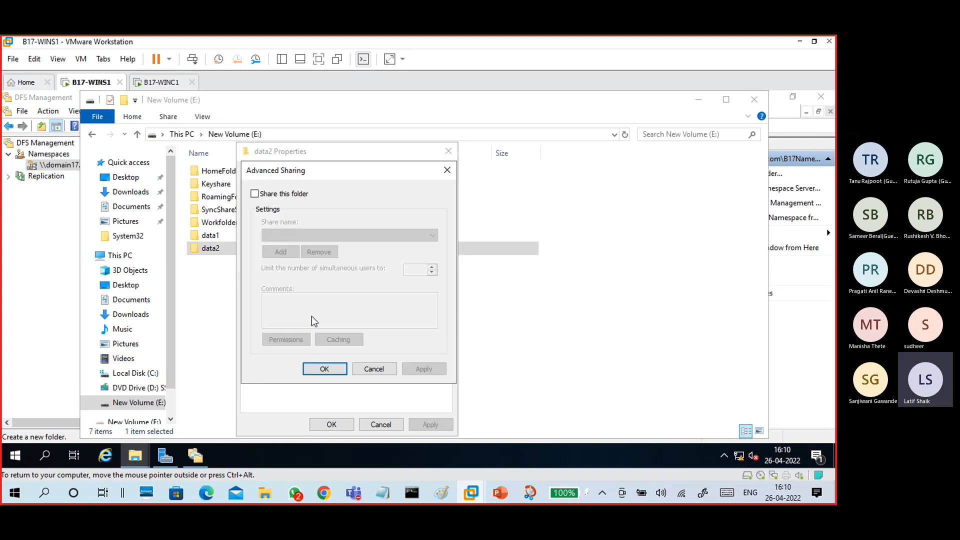
pyautogui.click(282, 195)
pyautogui.click(285, 339)
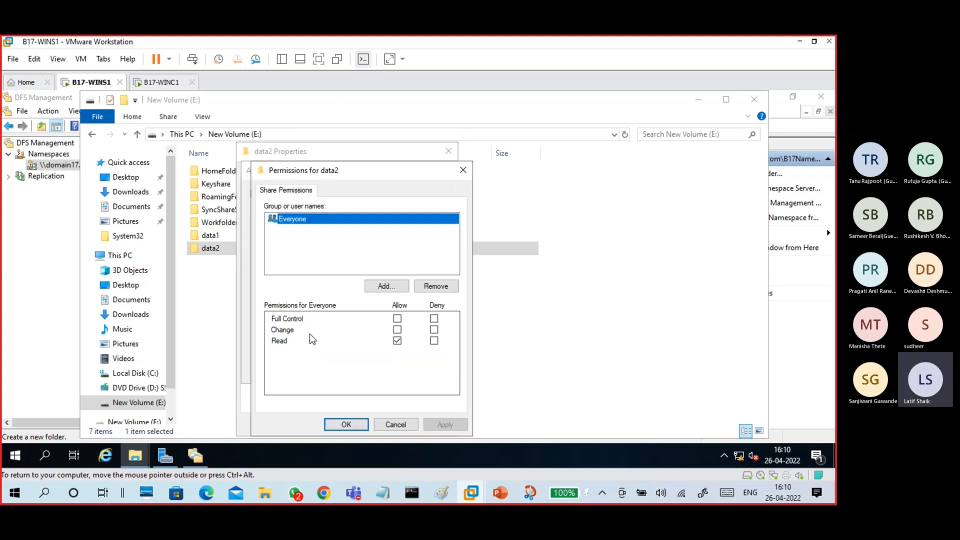
pyautogui.click(397, 318)
pyautogui.click(442, 424)
pyautogui.click(354, 423)
pyautogui.click(408, 373)
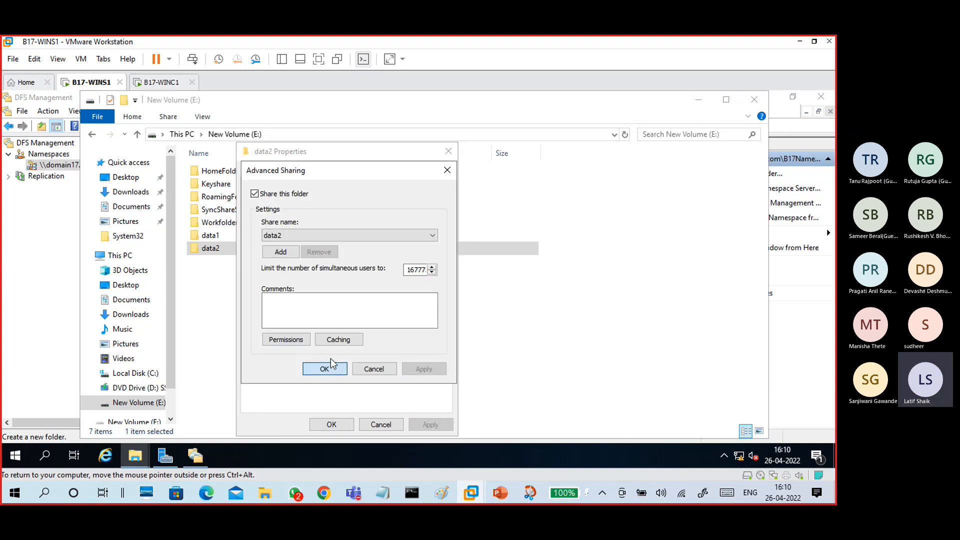
pyautogui.click(330, 367)
# - Grant Authenticated Users Full control in data2's security permissions
pyautogui.click(314, 174)
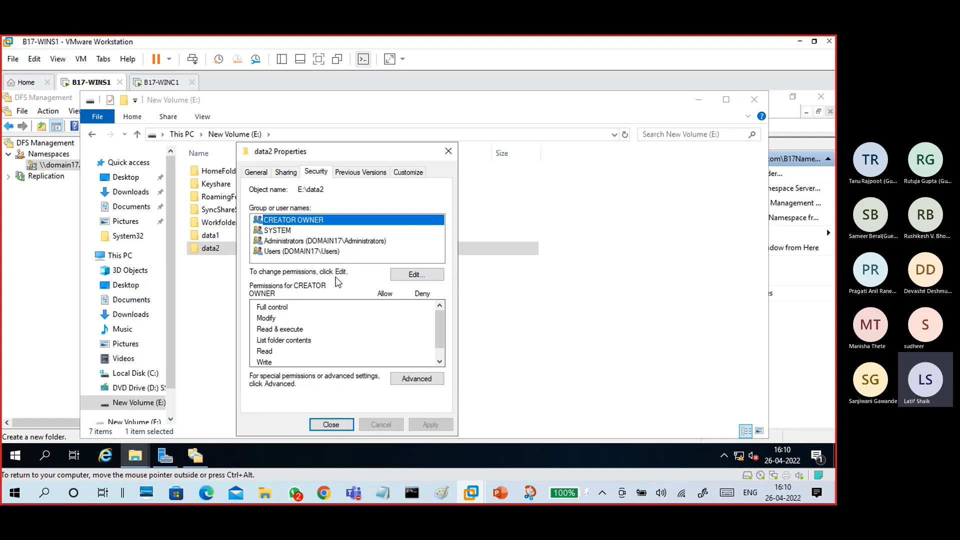
pyautogui.click(402, 278)
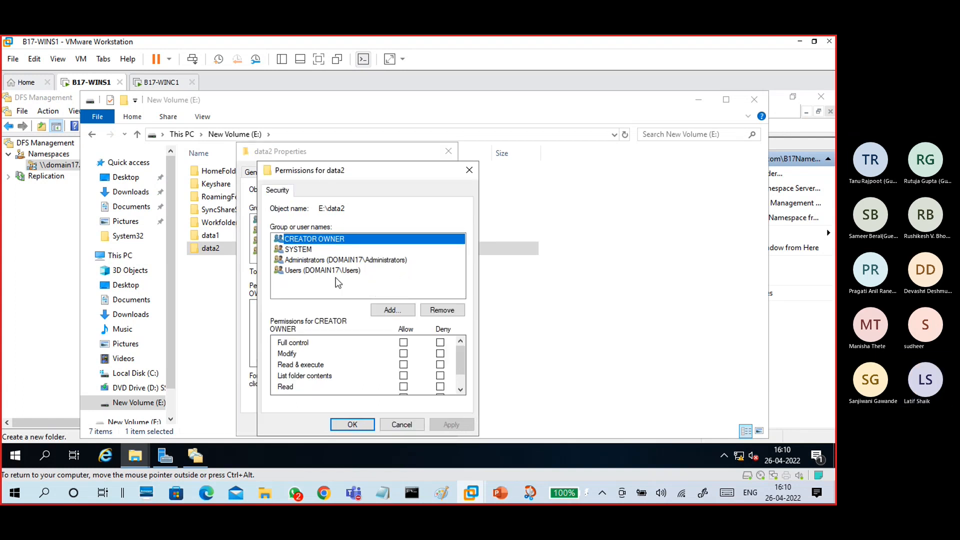
pyautogui.click(392, 310)
pyautogui.write('auth')
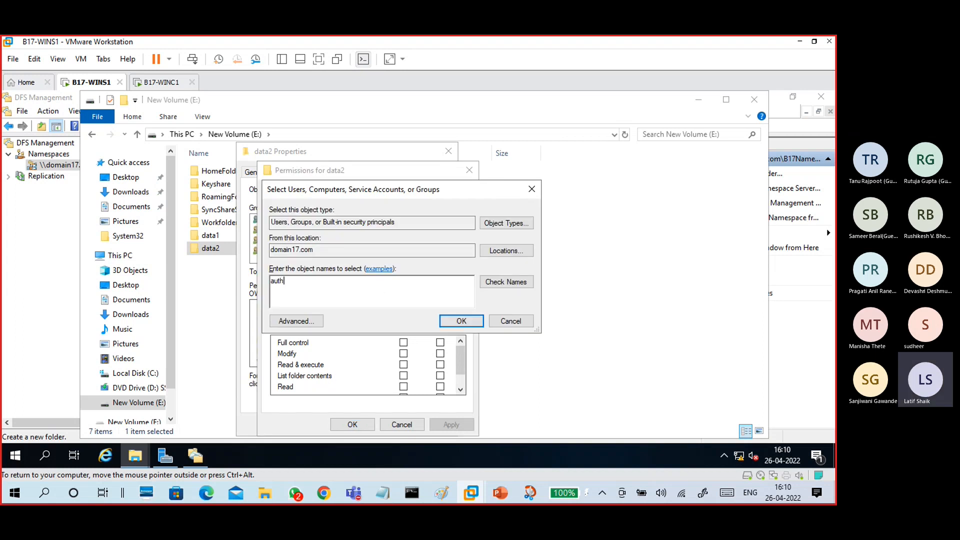
pyautogui.click(502, 282)
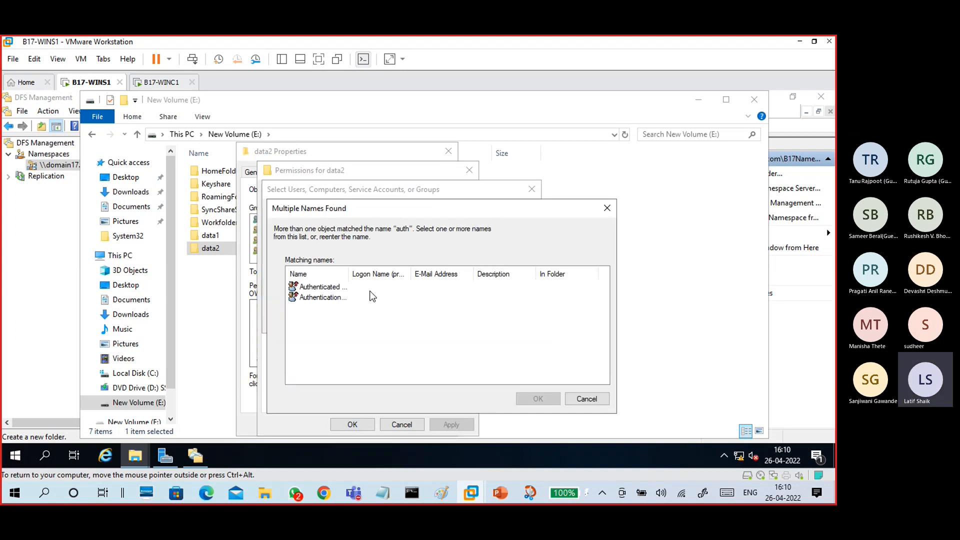
pyautogui.click(340, 288)
pyautogui.moveTo(349, 274); pyautogui.dragTo(408, 275)
pyautogui.click(538, 399)
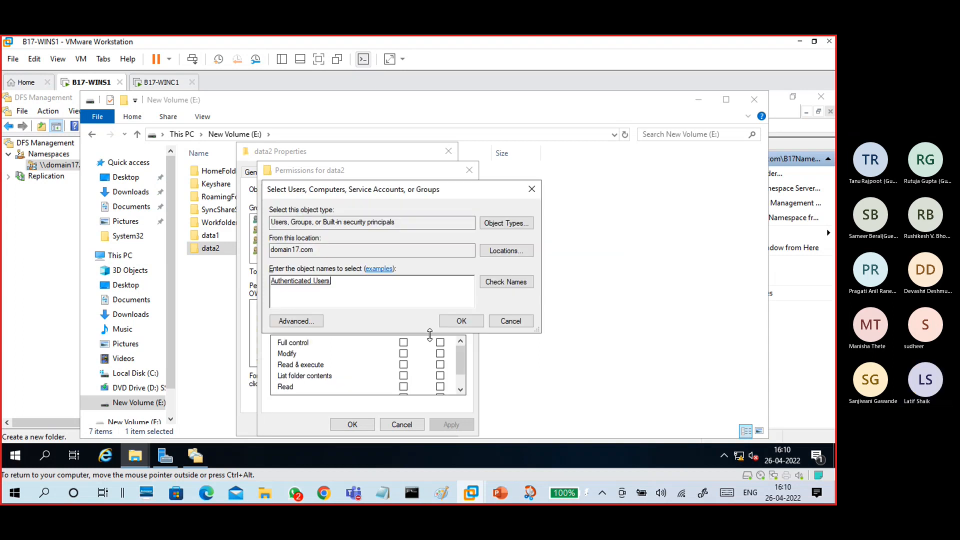
pyautogui.click(452, 321)
pyautogui.click(328, 270)
pyautogui.click(403, 343)
pyautogui.click(439, 424)
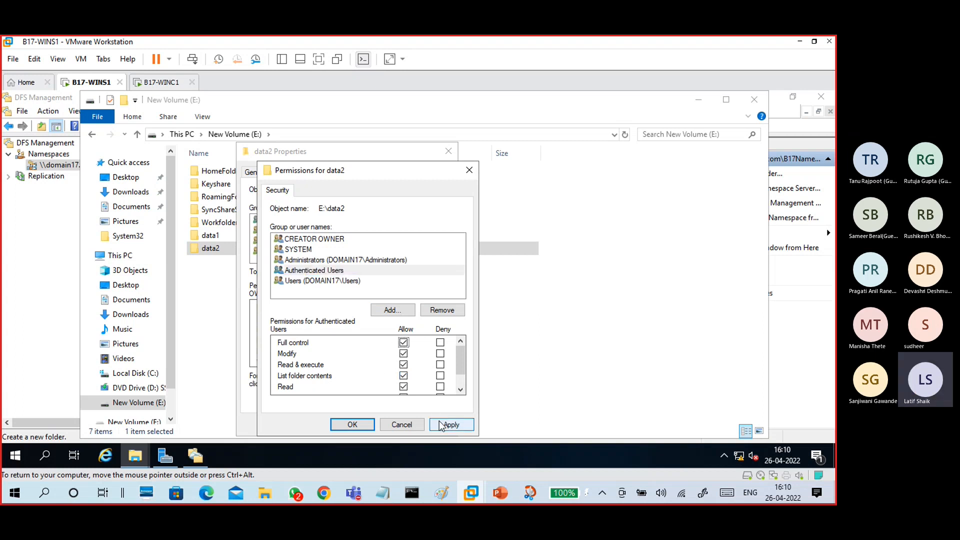
pyautogui.click(362, 424)
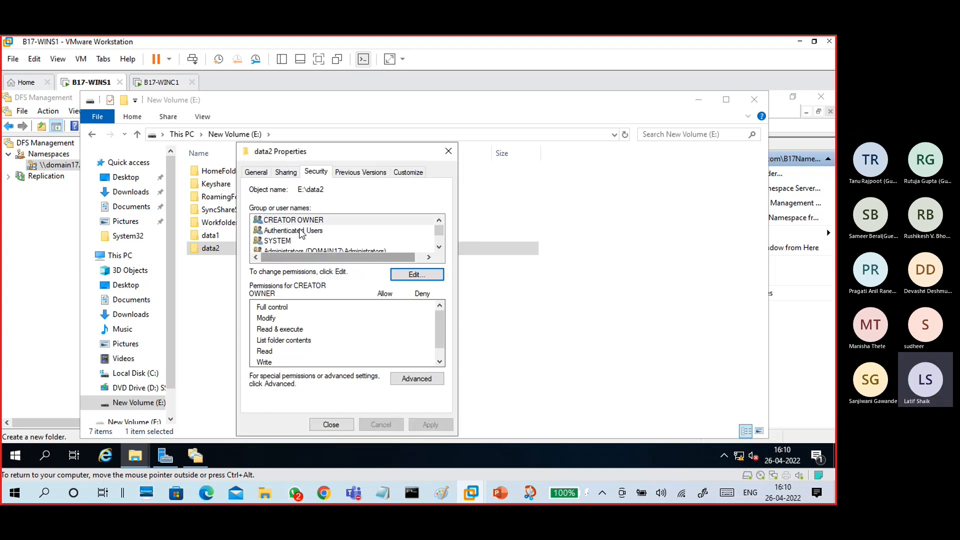
# - Add the share name share2 and remove the data2 share name
pyautogui.click(293, 175)
pyautogui.click(319, 323)
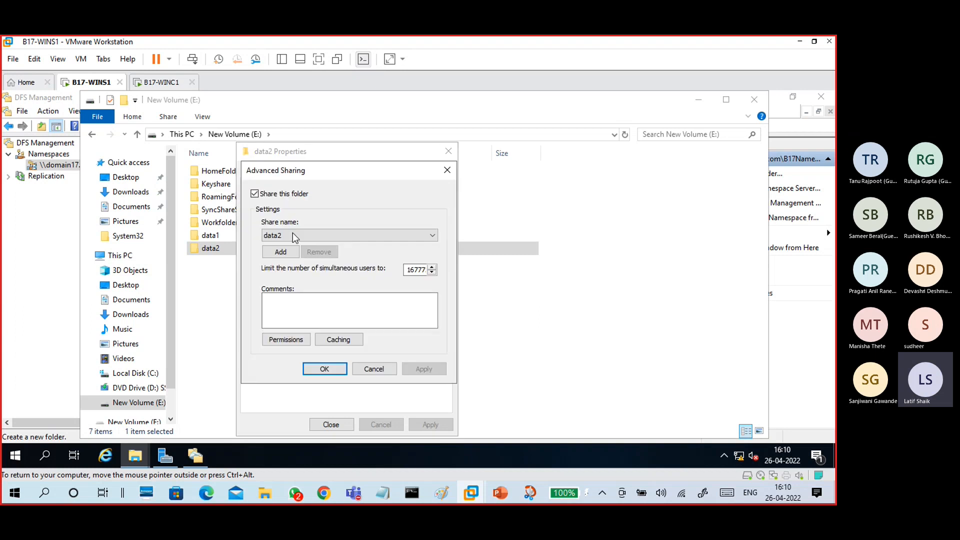
pyautogui.click(280, 252)
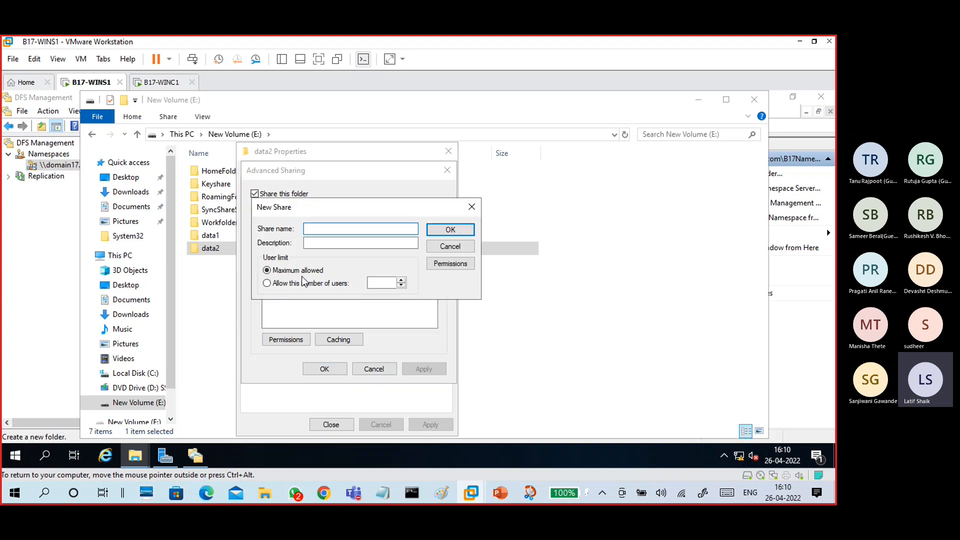
pyautogui.write('share2')
pyautogui.click(440, 230)
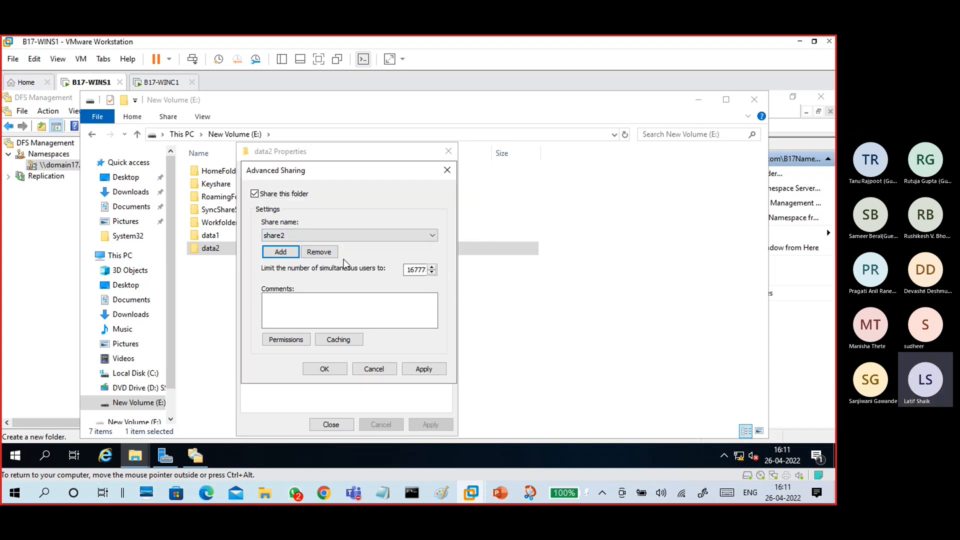
pyautogui.click(344, 238)
pyautogui.click(336, 248)
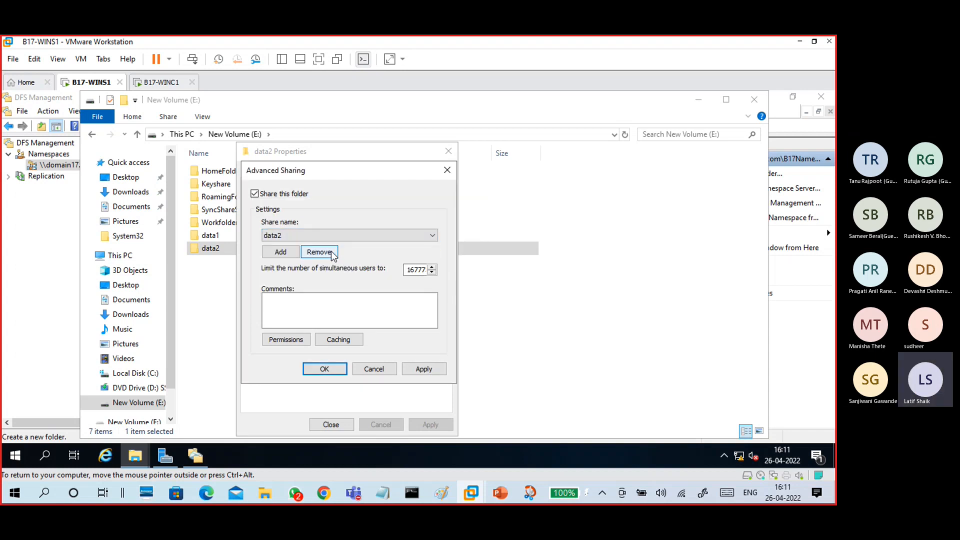
pyautogui.click(334, 253)
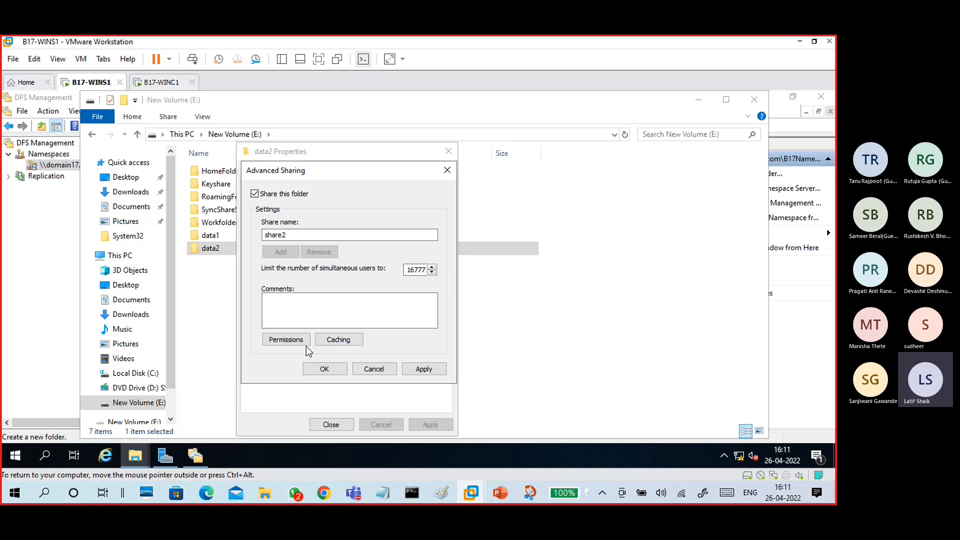
pyautogui.click(325, 369)
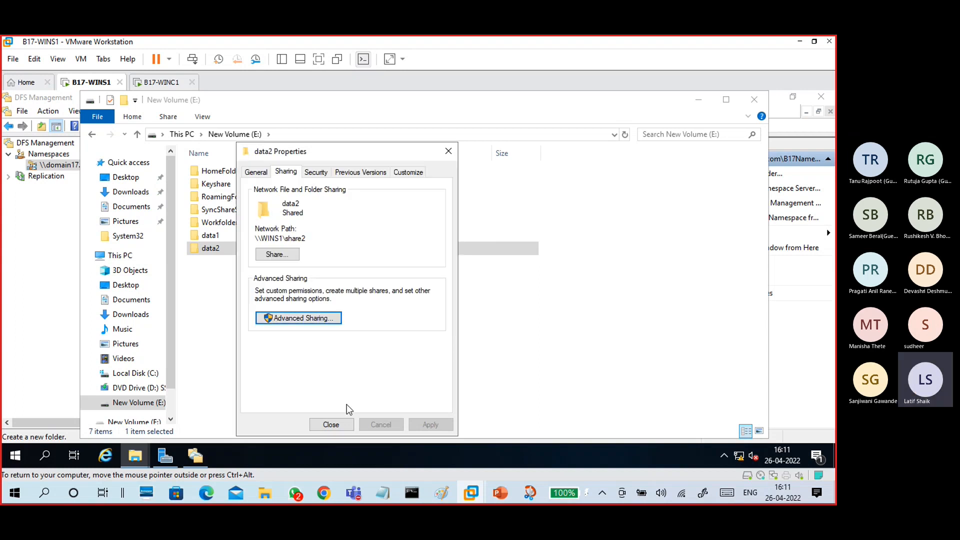
pyautogui.click(342, 427)
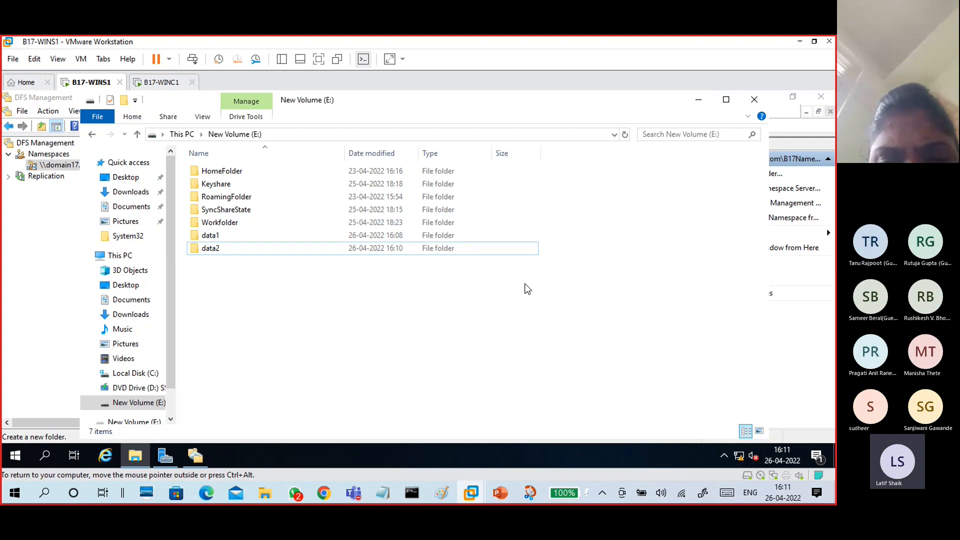
# - Add \\WINS1\share2 as a second folder target for Projects17
pyautogui.click(195, 454)
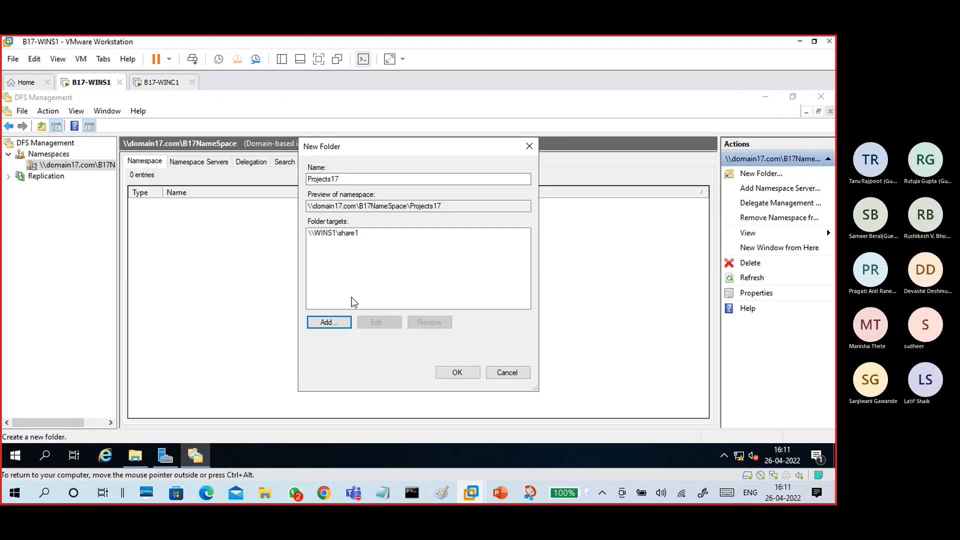
pyautogui.click(340, 235)
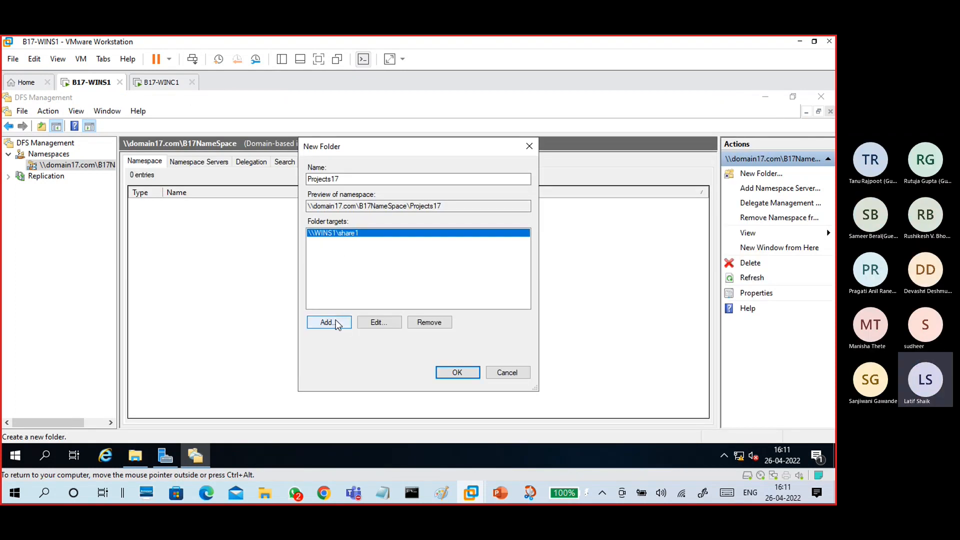
pyautogui.click(336, 323)
pyautogui.click(512, 269)
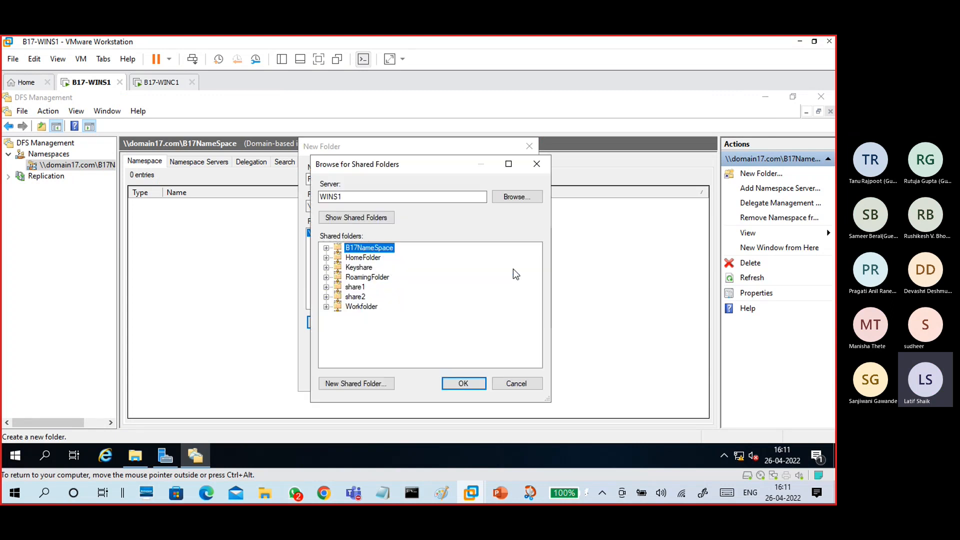
pyautogui.click(356, 297)
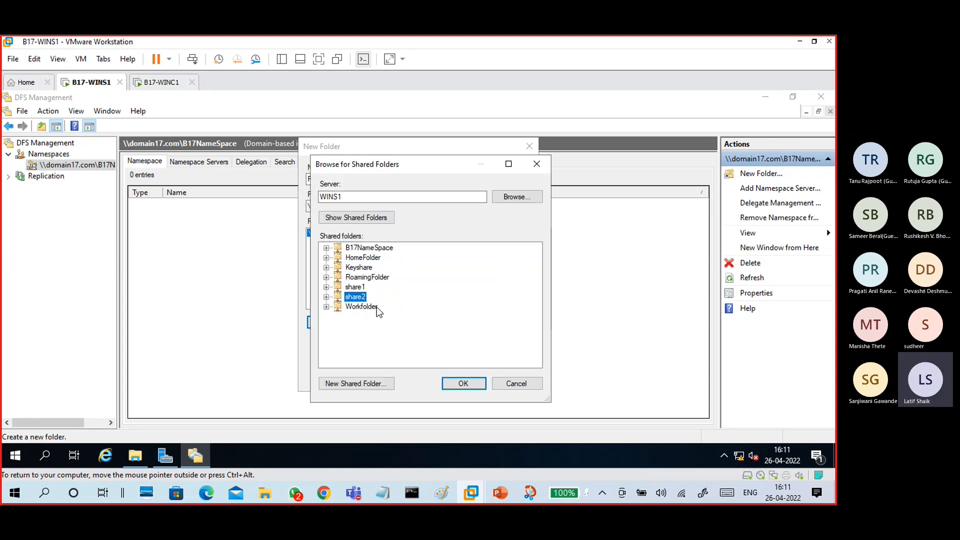
pyautogui.click(459, 384)
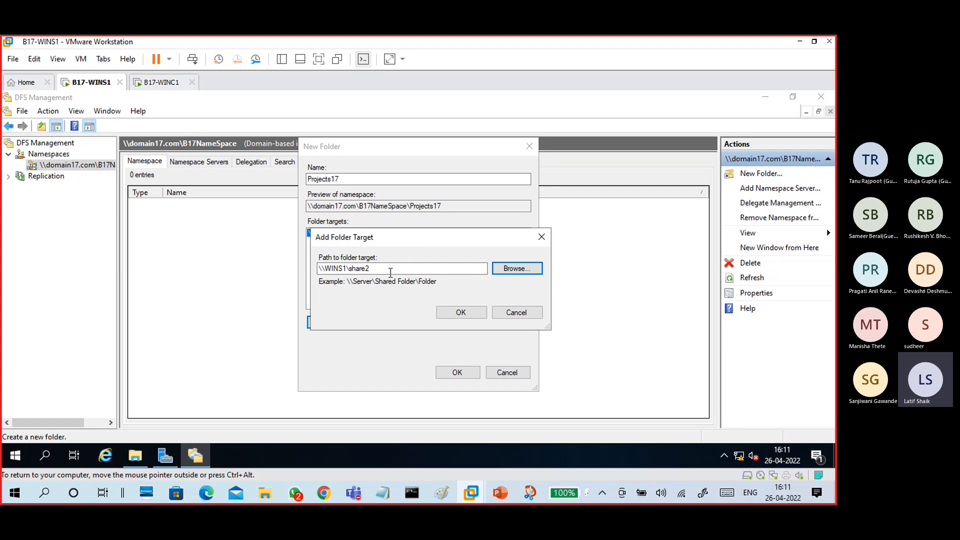
pyautogui.click(457, 313)
# - Create the Projects17 folder, accept replication, and dismiss the replication error
pyautogui.click(456, 376)
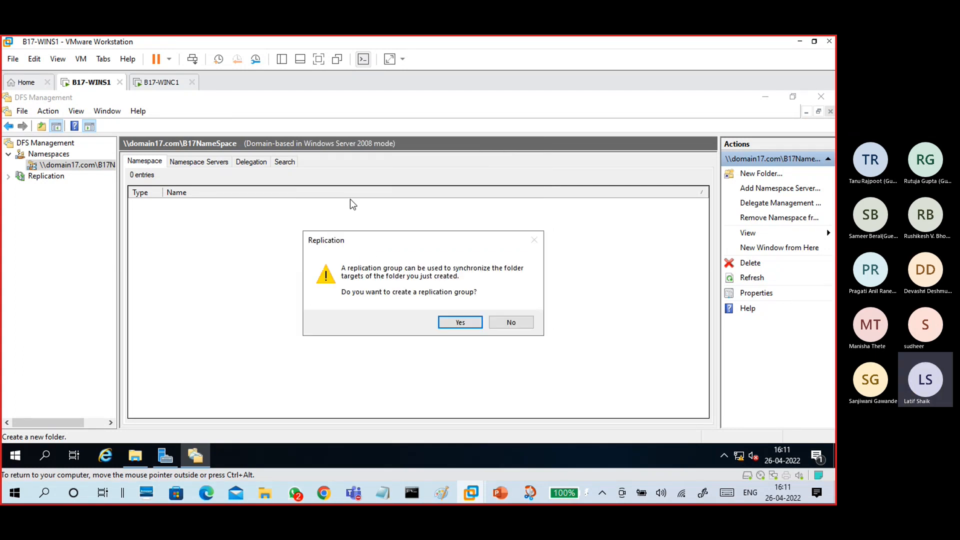
pyautogui.click(464, 325)
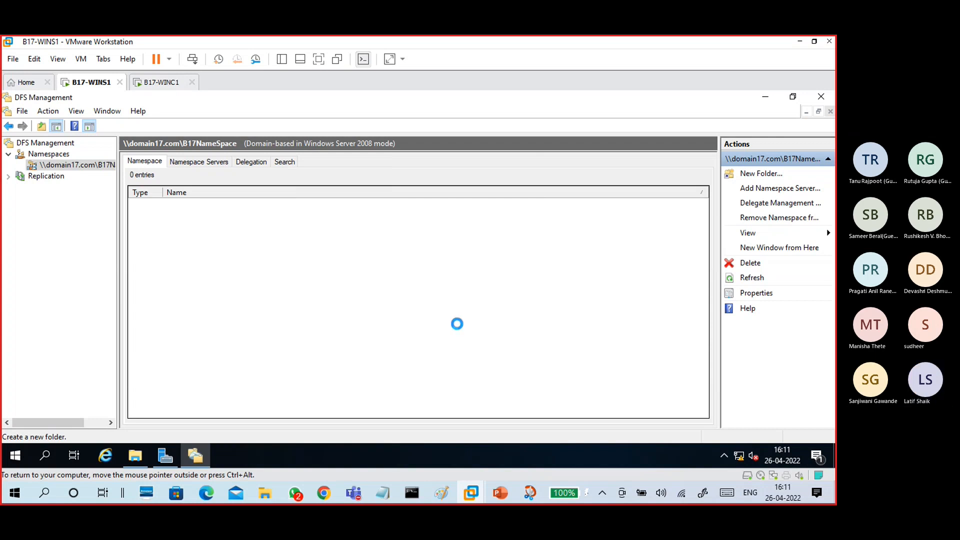
pyautogui.click(529, 223)
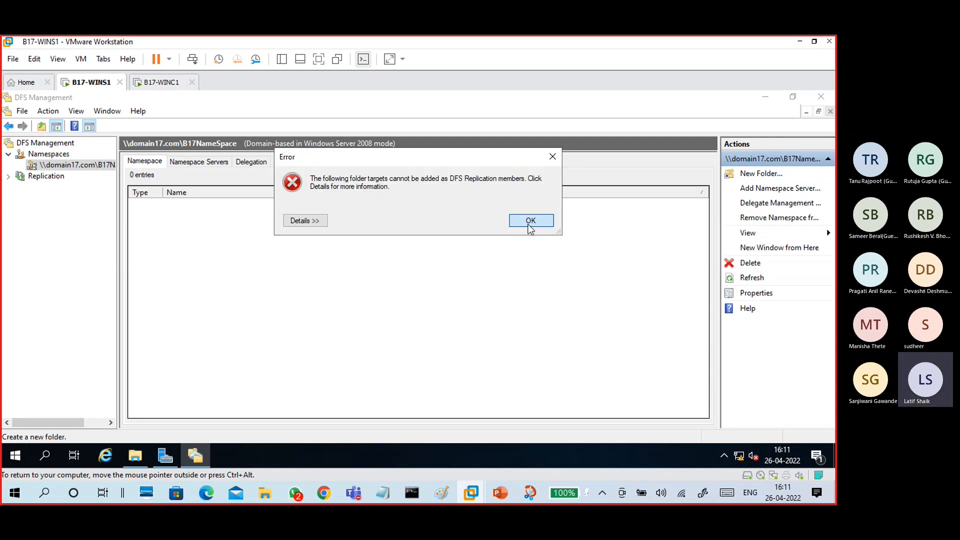
# - Review the Projects17 folder targets share1 and share2
pyautogui.doubleClick(194, 207)
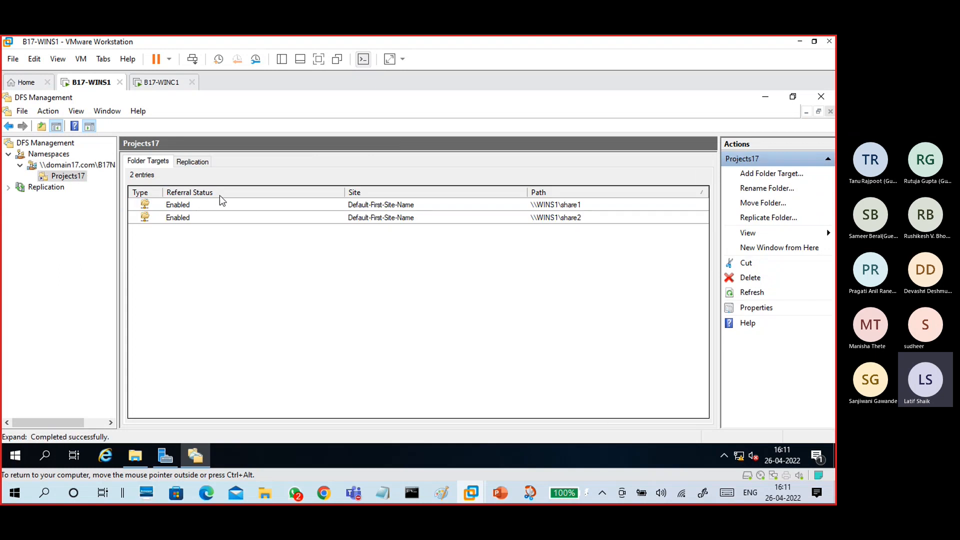
pyautogui.click(225, 206)
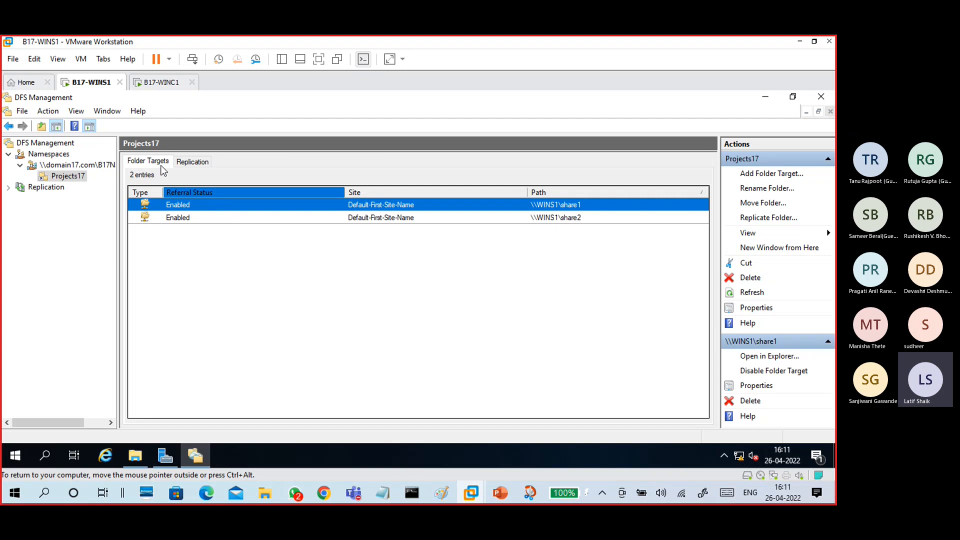
pyautogui.click(75, 165)
pyautogui.click(71, 179)
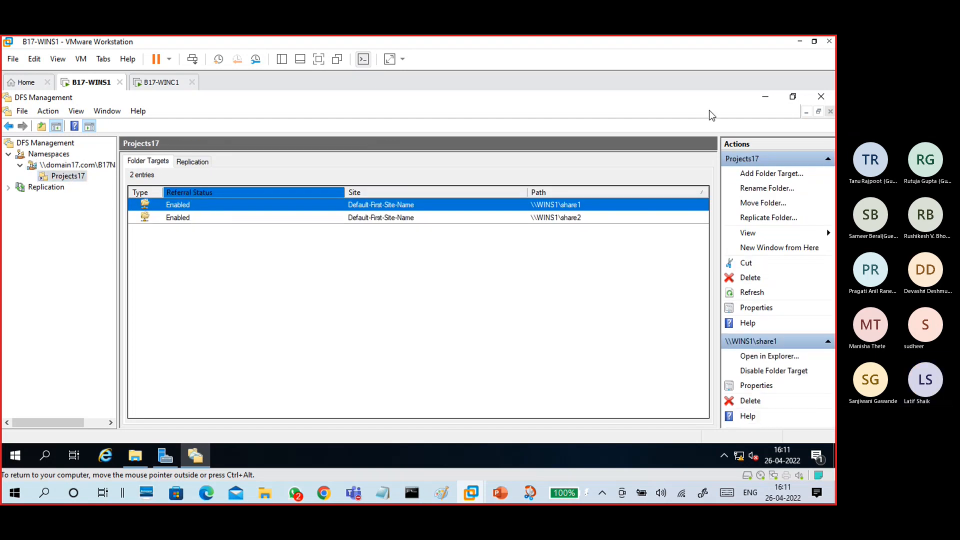
pyautogui.click(135, 455)
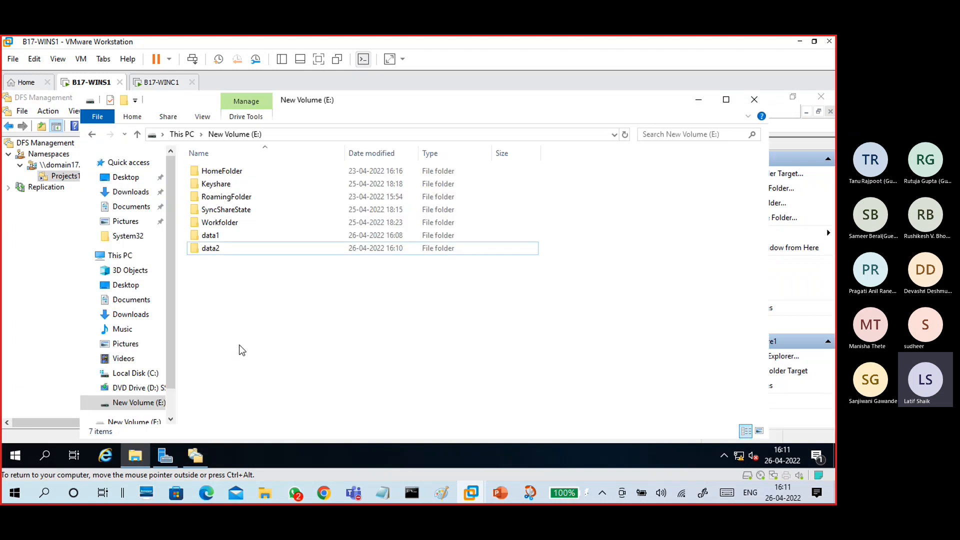
# - Create text file f1 in data1 containing 'this is f1 in data1' and save it
pyautogui.doubleClick(217, 239)
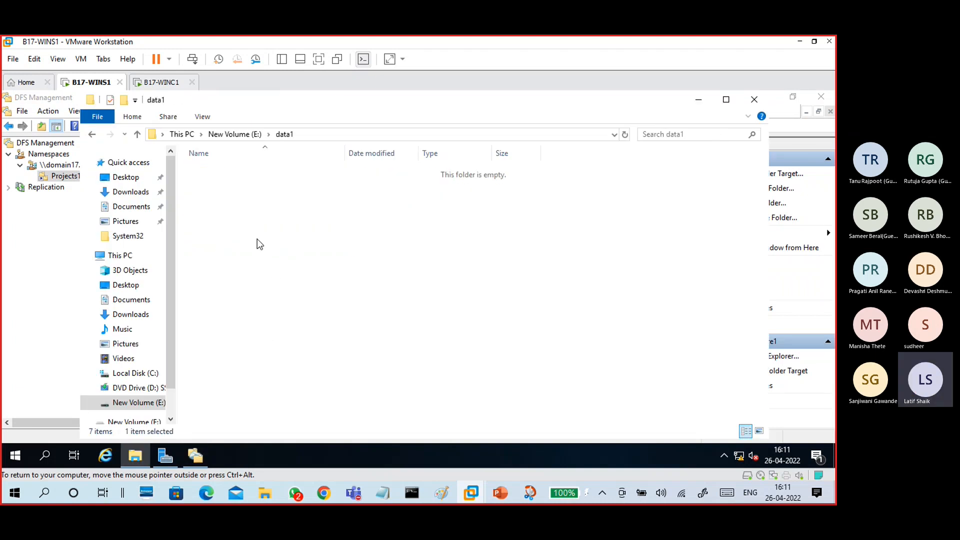
pyautogui.rightClick(255, 218)
pyautogui.moveTo(350, 365)
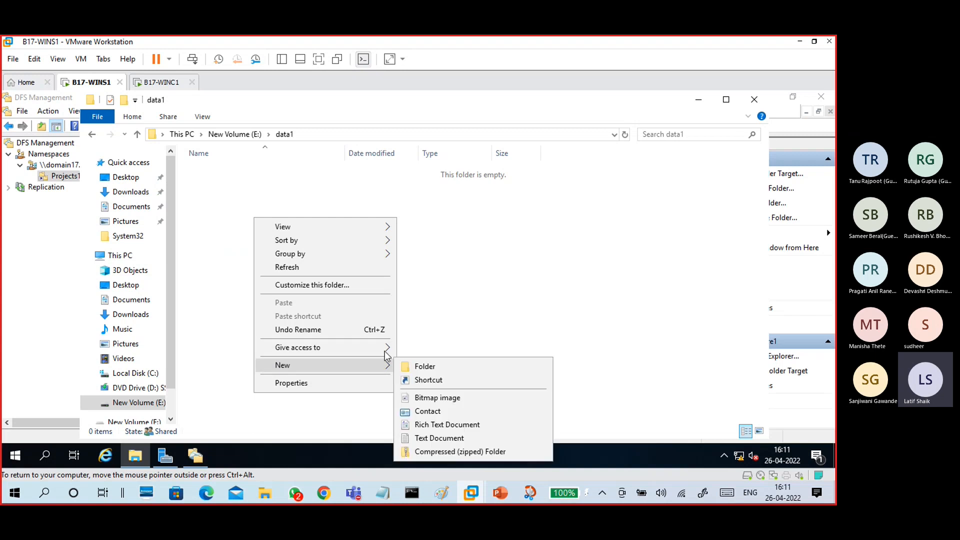
pyautogui.click(435, 438)
pyautogui.write('f1')
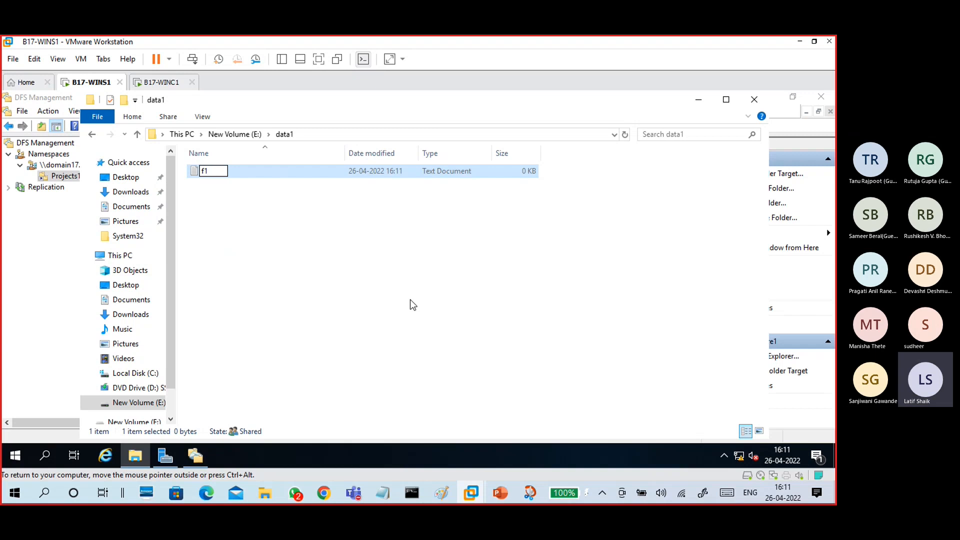
pyautogui.press('Return')
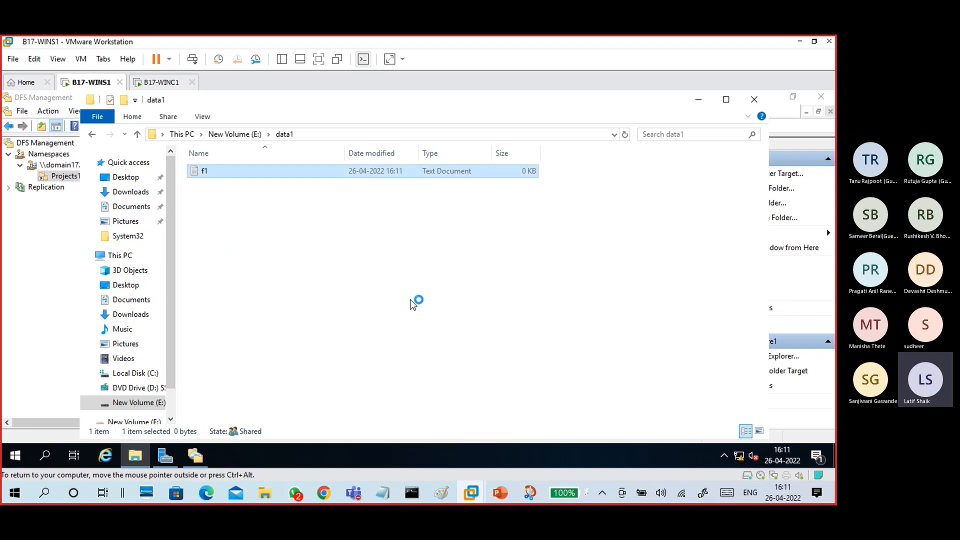
pyautogui.write('this is f')
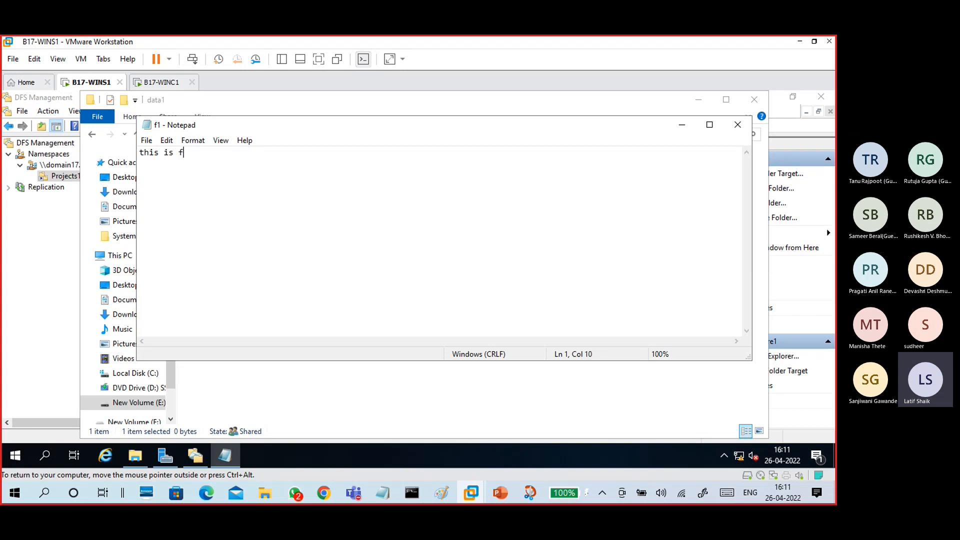
pyautogui.write('1 in data1')
pyautogui.click(737, 125)
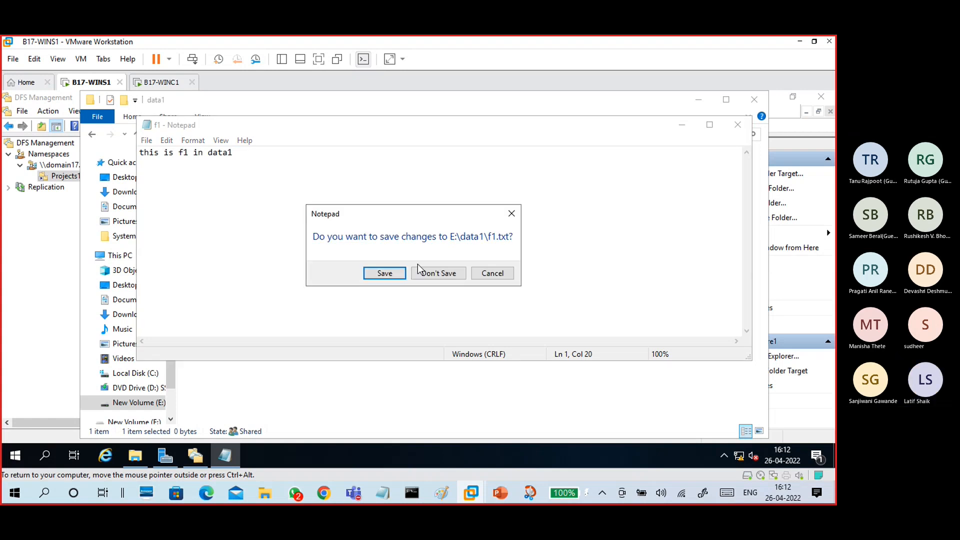
pyautogui.click(396, 269)
# - Create text file f2 in data2 containing 'this is f2 in data2', save it, and return to E:
pyautogui.click(235, 134)
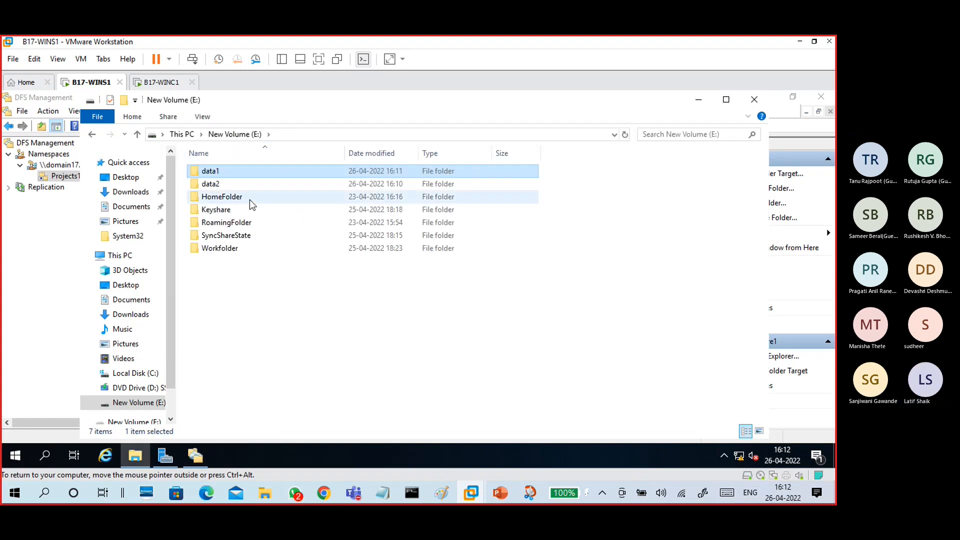
pyautogui.doubleClick(241, 184)
pyautogui.rightClick(247, 190)
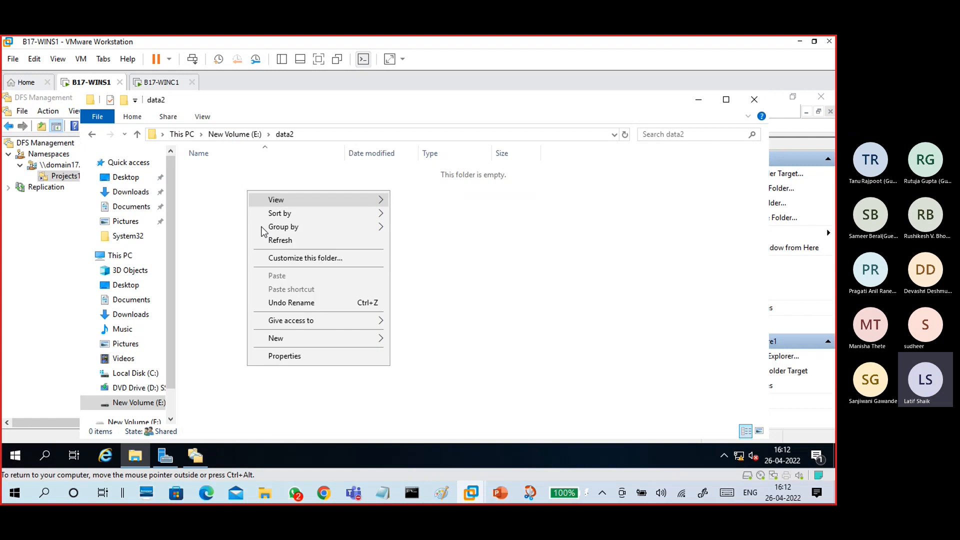
pyautogui.moveTo(351, 338)
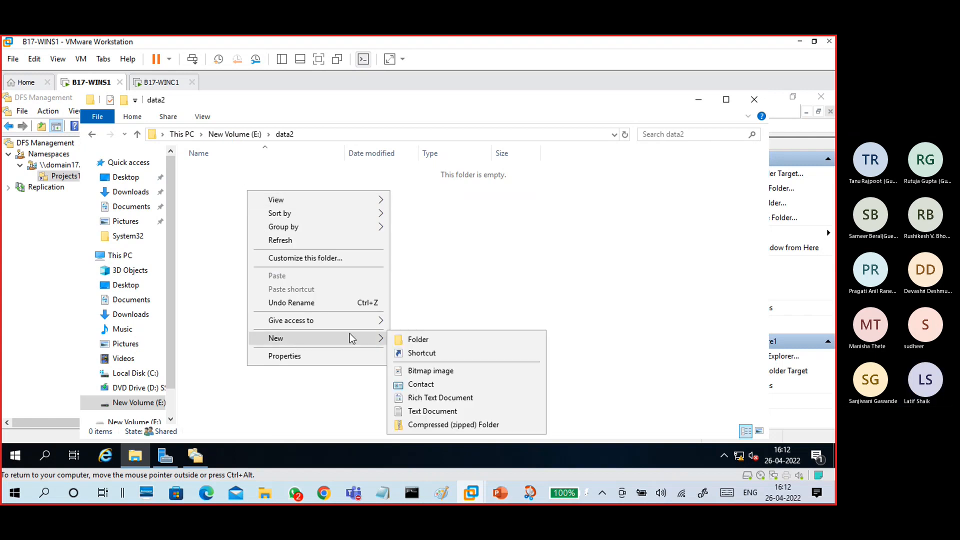
pyautogui.click(410, 414)
pyautogui.write('f2')
pyautogui.press('Return')
pyautogui.write('this is ')
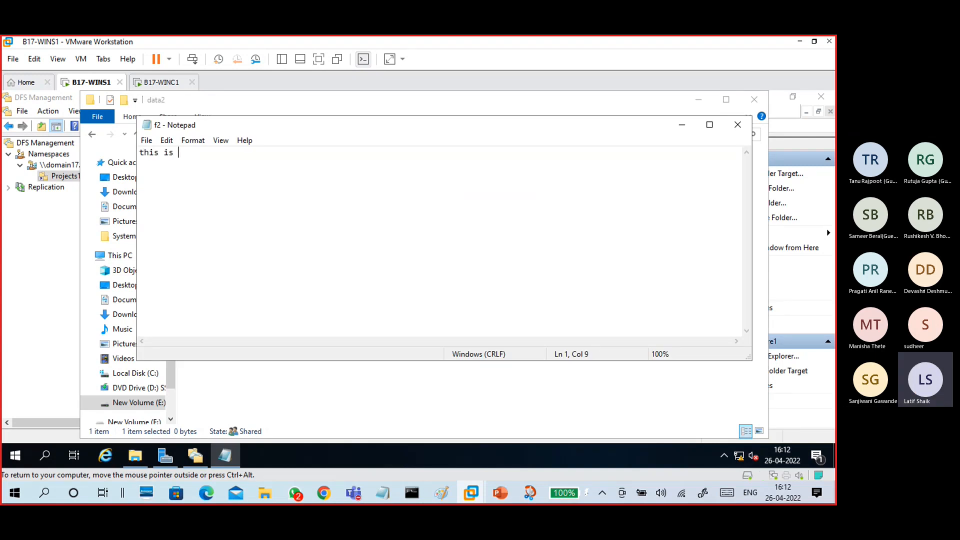
pyautogui.write('f2 f')
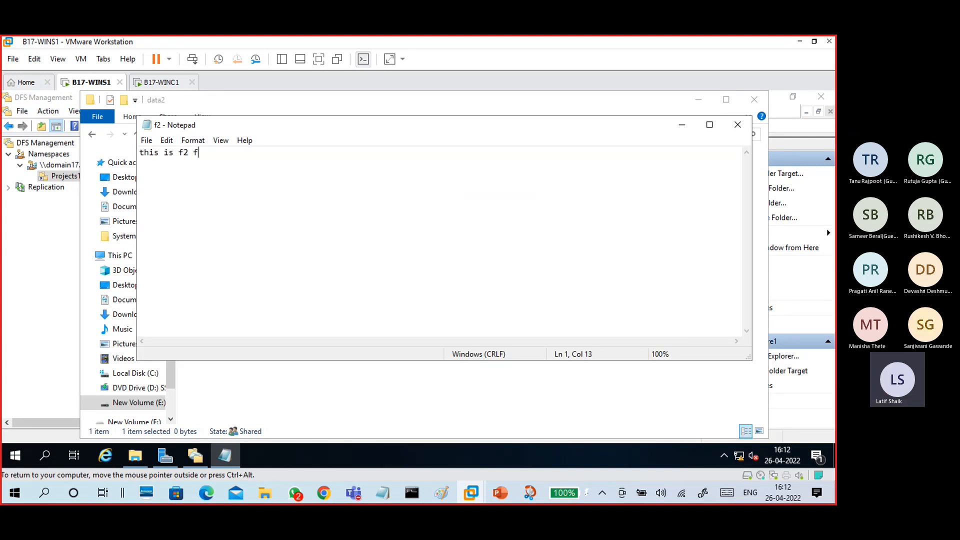
pyautogui.press('BackSpace')
pyautogui.write('ind')
pyautogui.press('BackSpace')
pyautogui.press('BackSpace')
pyautogui.write('n data2')
pyautogui.press('Return')
pyautogui.click(738, 125)
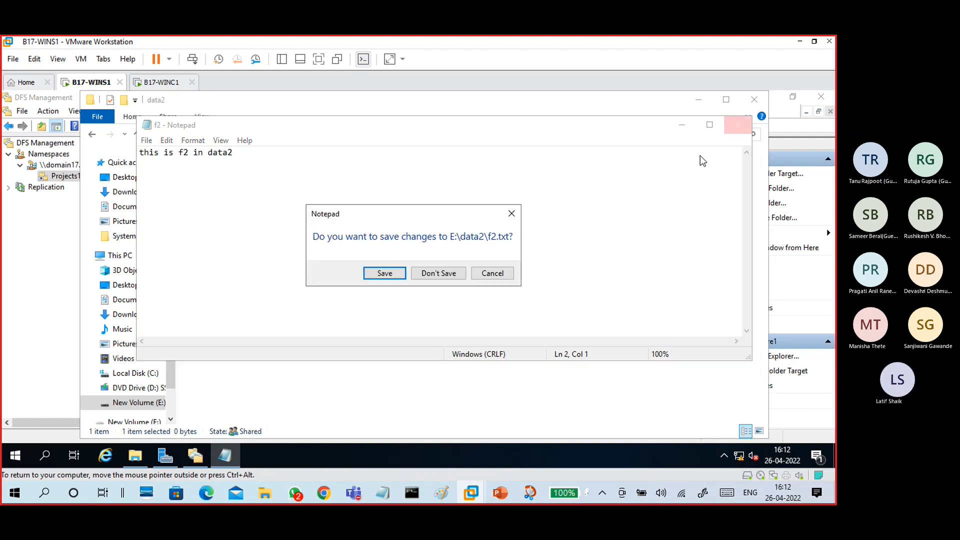
pyautogui.click(401, 274)
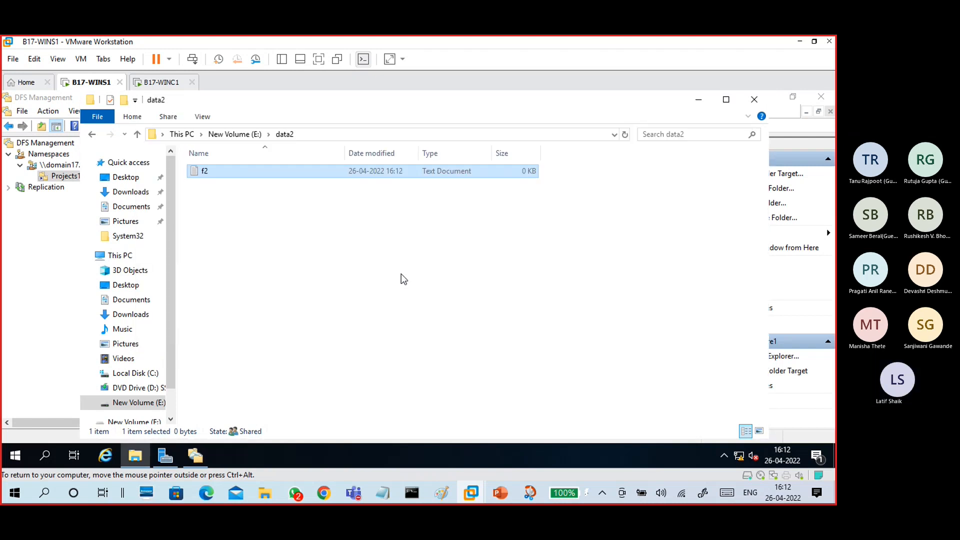
pyautogui.click(245, 135)
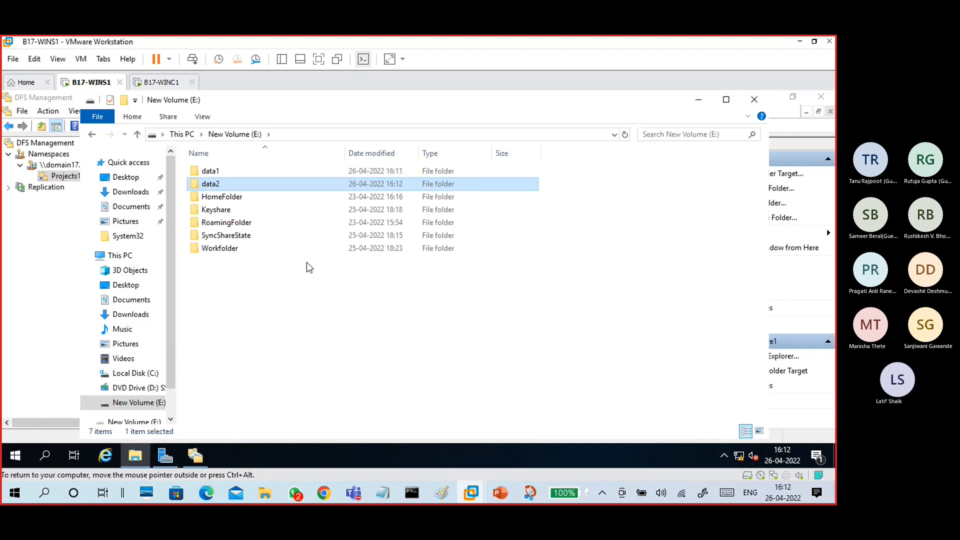
# - Switch to the B17-WINC1 client VM and sign in with the domain user's password
pyautogui.click(700, 104)
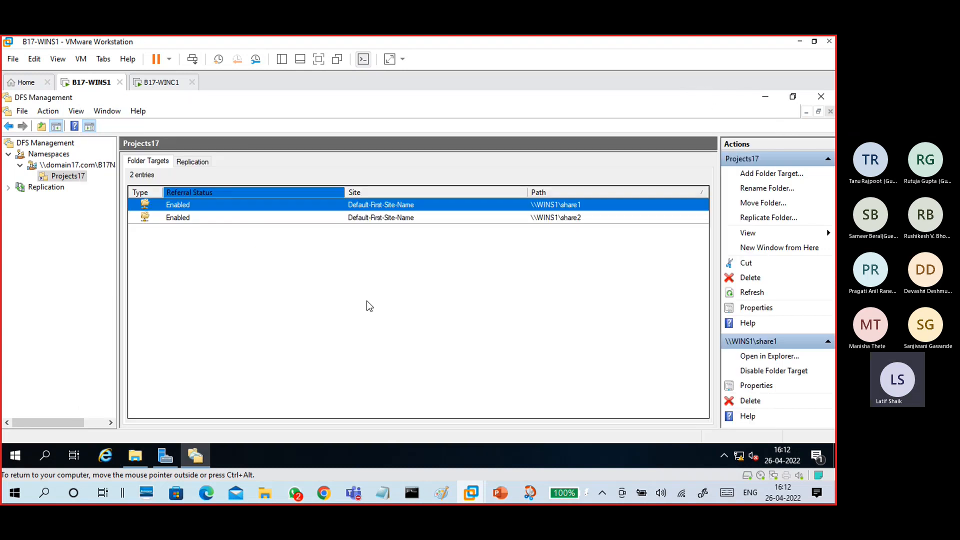
pyautogui.click(170, 86)
pyautogui.click(317, 301)
pyautogui.click(325, 337)
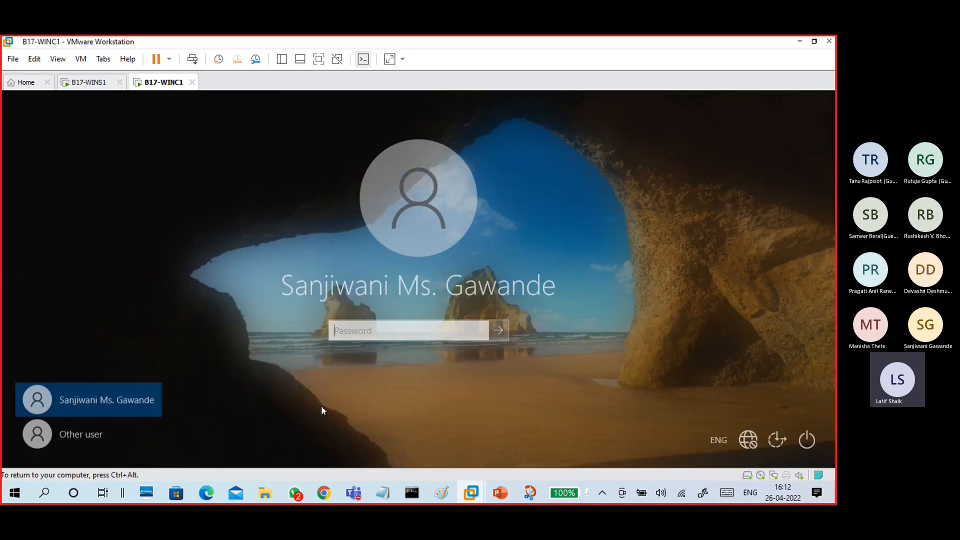
pyautogui.write('*********')
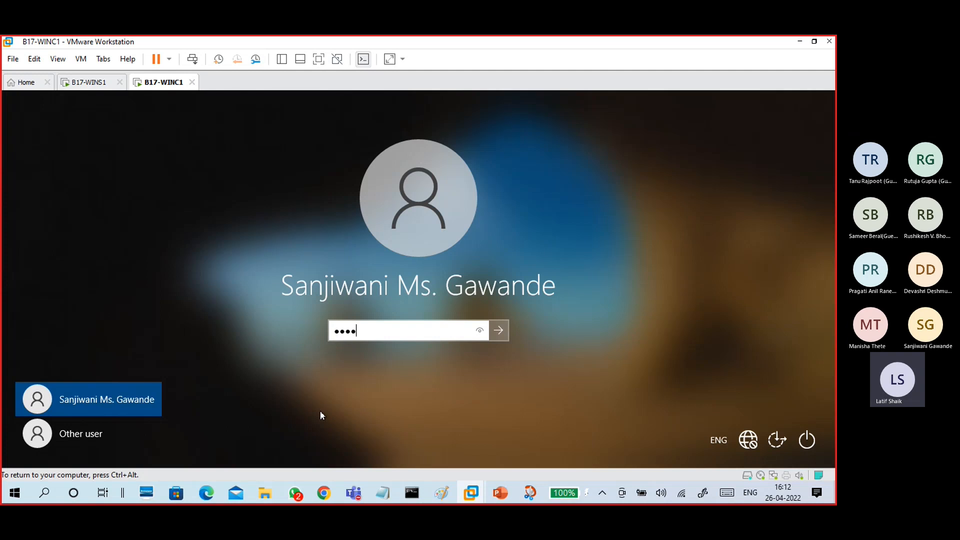
pyautogui.press('Return')
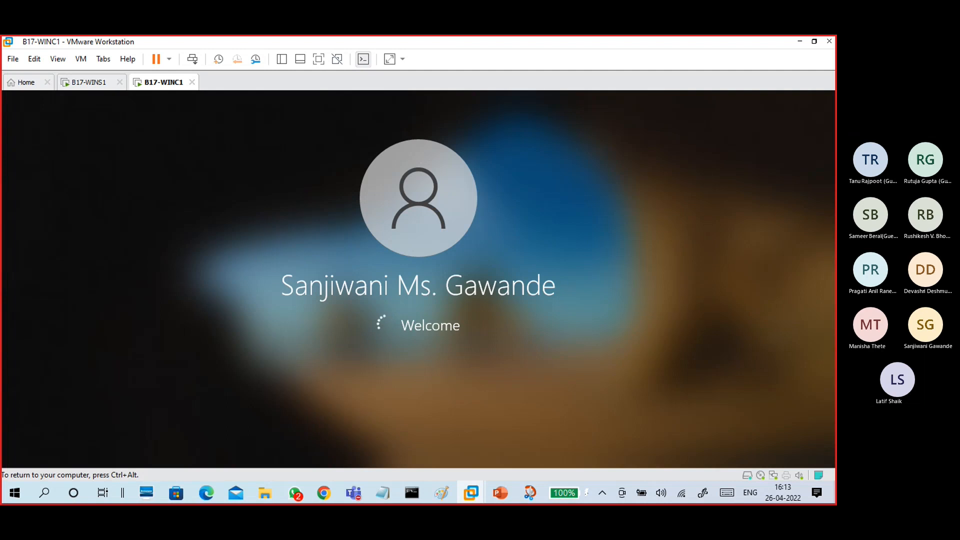
pyautogui.hotkey('ctrl', 'alt')
# - On WINS1, inspect B17NameSpace, its Projects17 folder and namespace servers, then return to WINC1
pyautogui.click(89, 82)
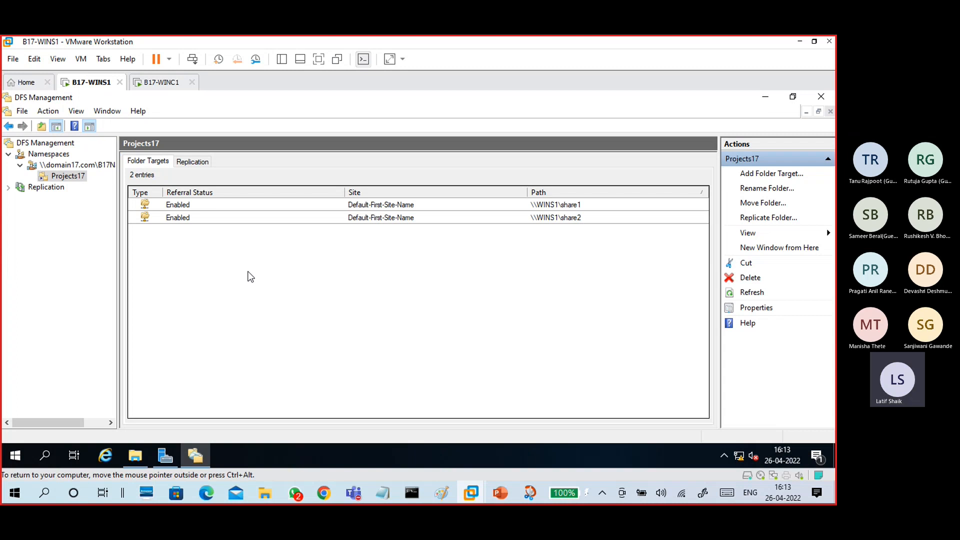
pyautogui.click(80, 166)
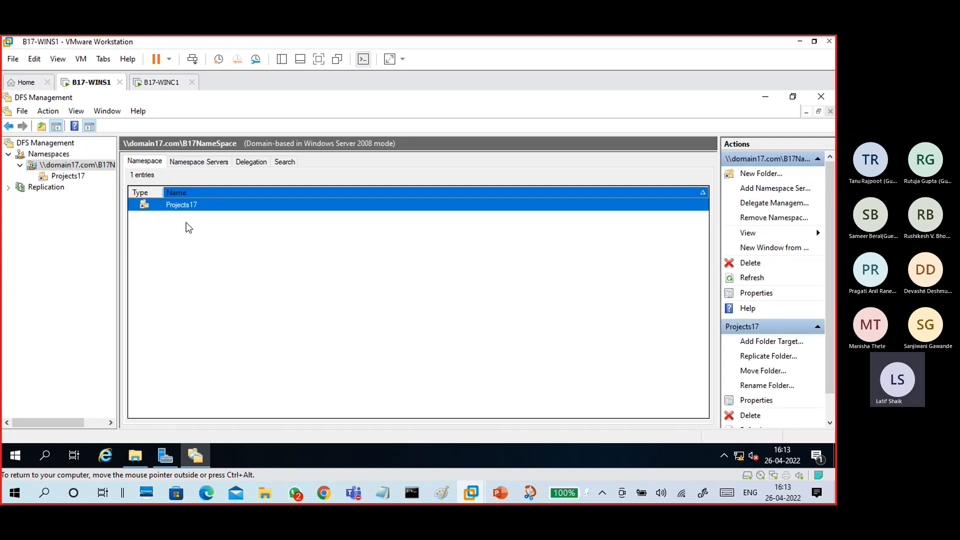
pyautogui.click(195, 285)
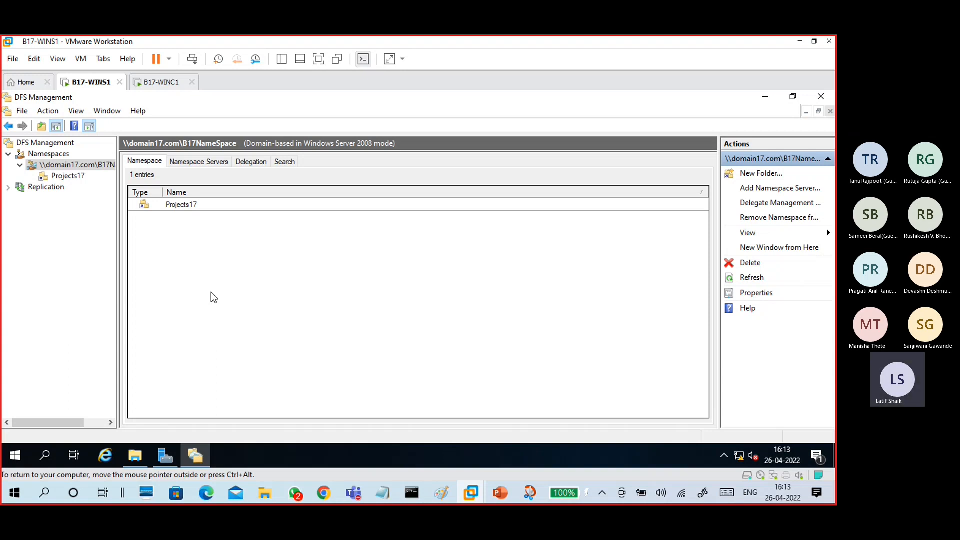
pyautogui.click(195, 204)
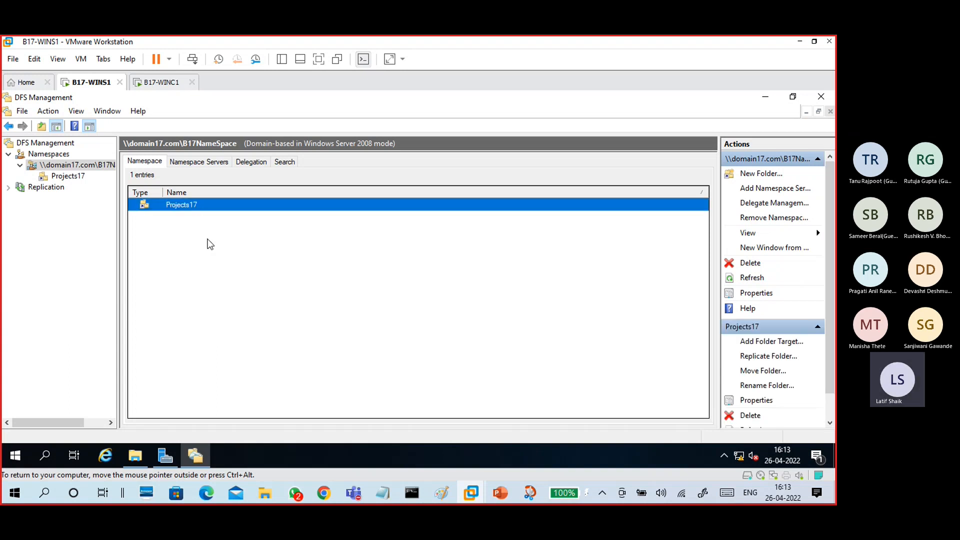
pyautogui.click(214, 278)
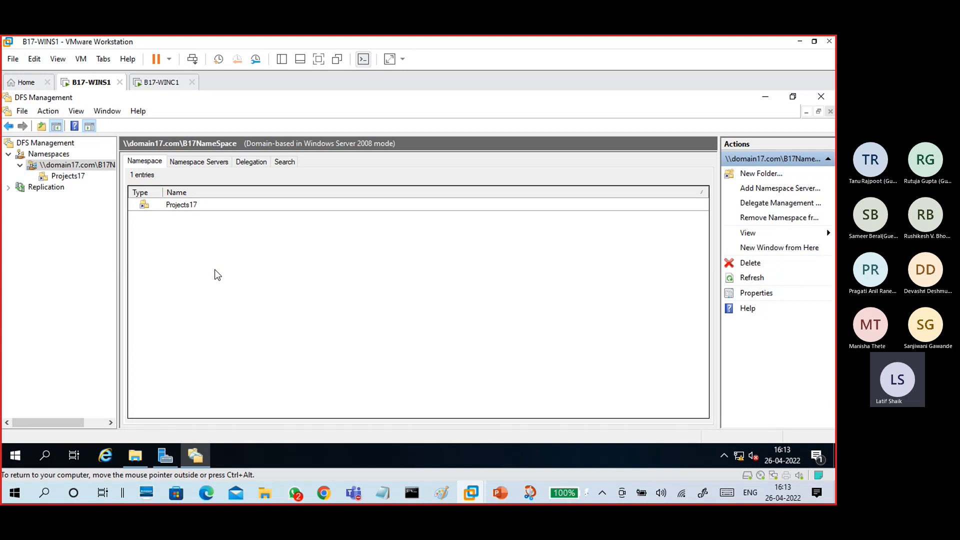
pyautogui.click(206, 164)
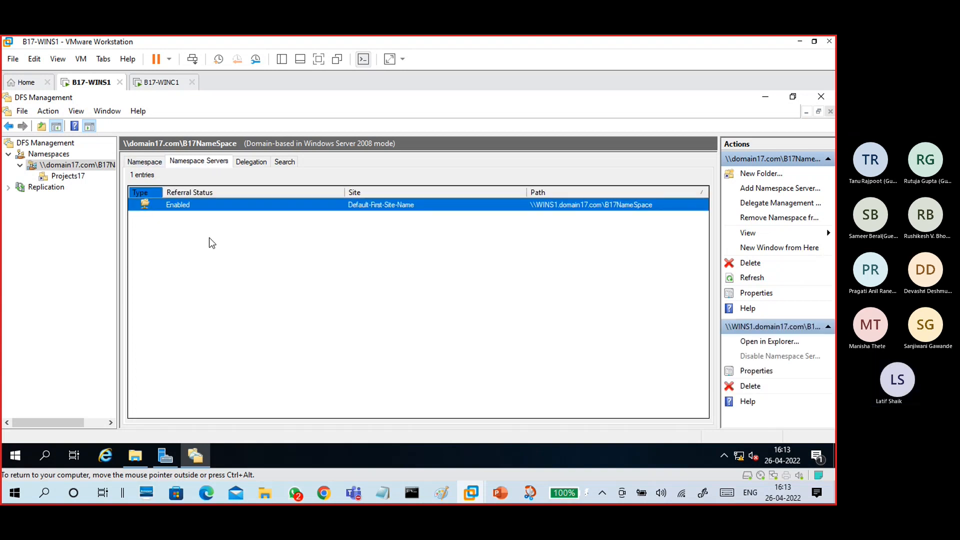
pyautogui.click(83, 175)
pyautogui.click(82, 165)
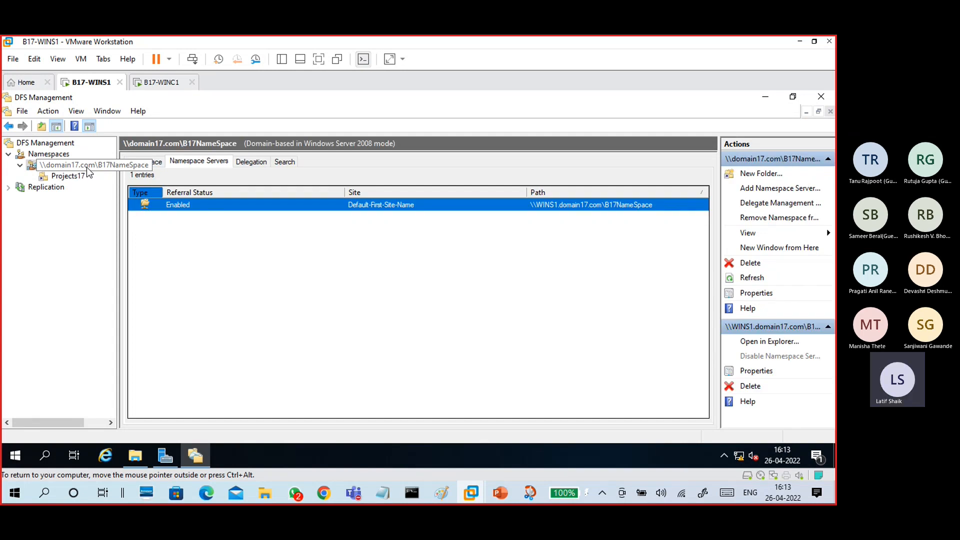
pyautogui.click(161, 82)
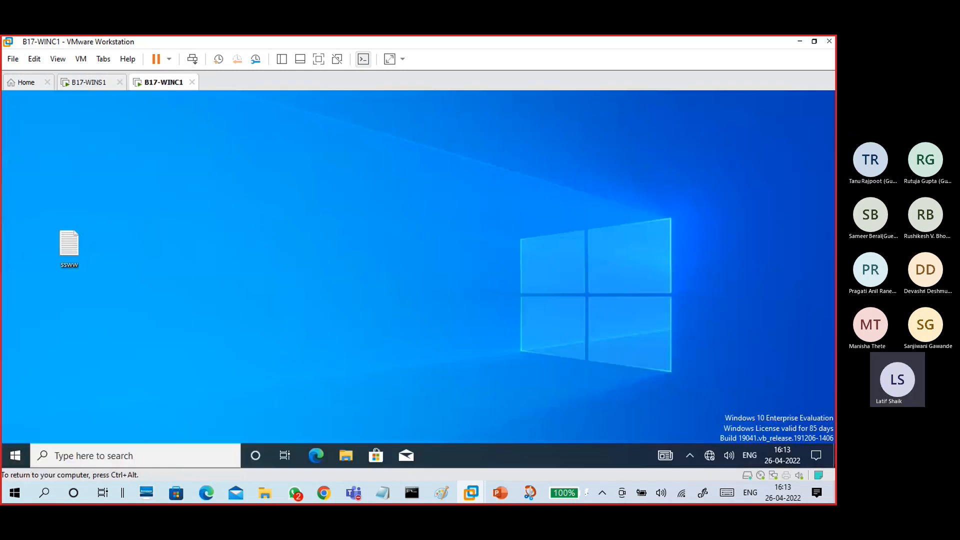
# - Open \\domain17.com\B17NameSpace on the client through the Run box
pyautogui.press('super+r')
pyautogui.write('\\\\')
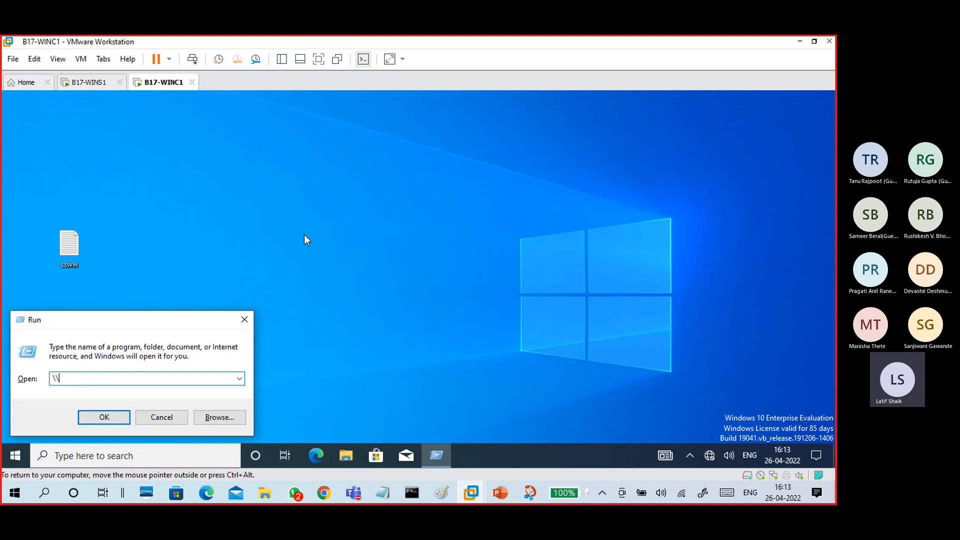
pyautogui.write('dc')
pyautogui.write('main17.com')
pyautogui.write('\\B17')
pyautogui.press('Down')
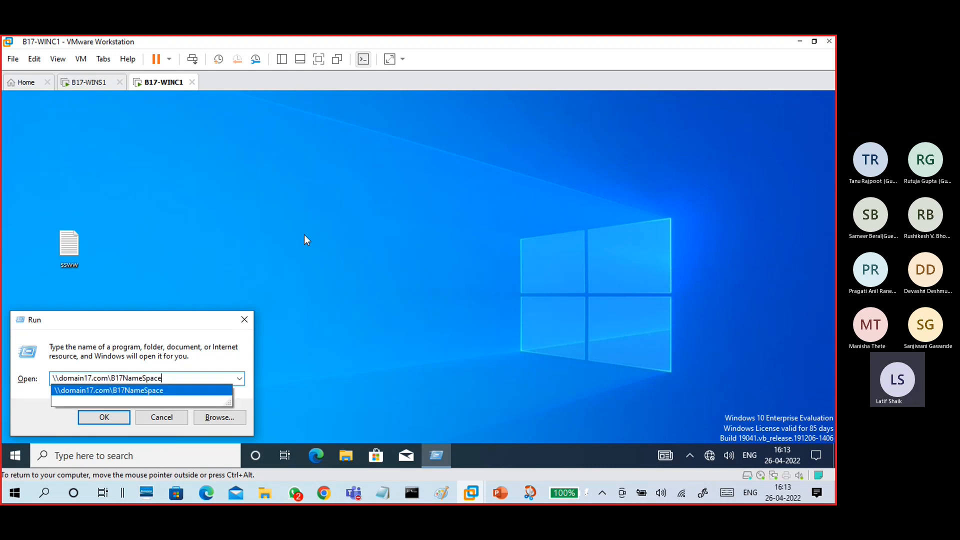
pyautogui.press('Return')
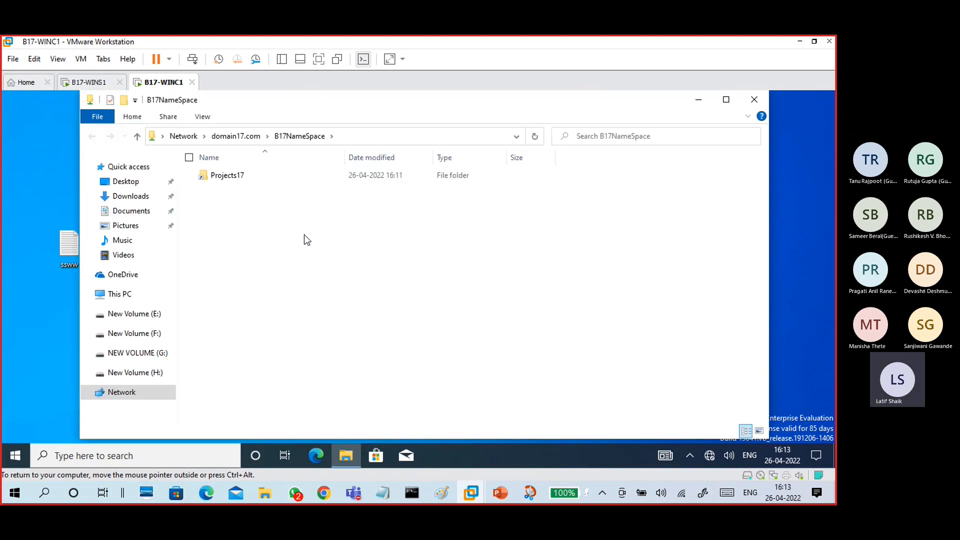
# - Enter Projects17, view the f2 file's text, then go back and reopen Projects17
pyautogui.click(249, 179)
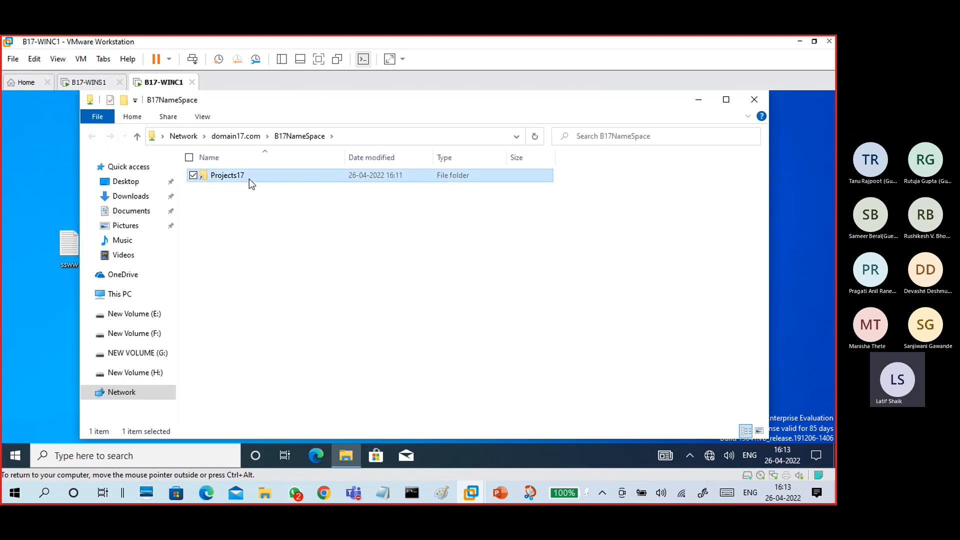
pyautogui.doubleClick(249, 178)
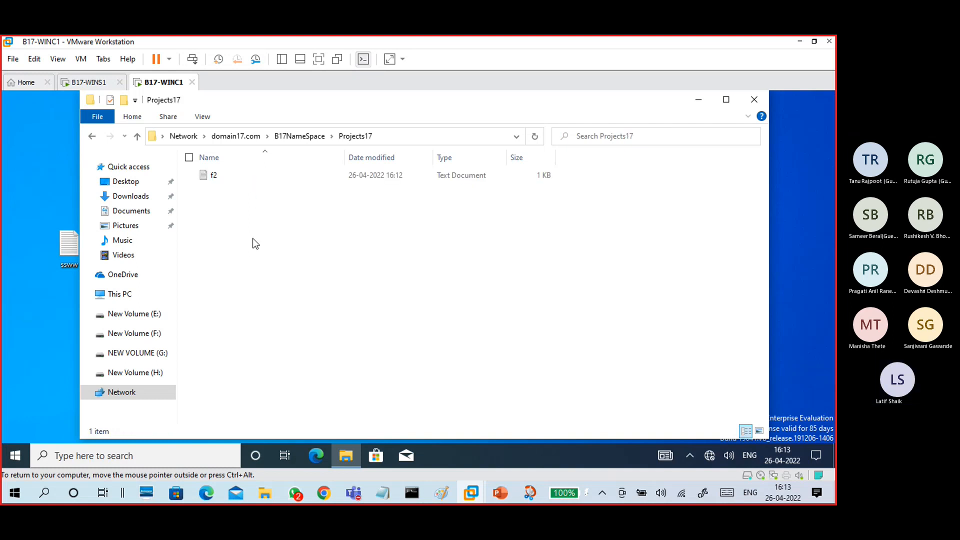
pyautogui.click(238, 177)
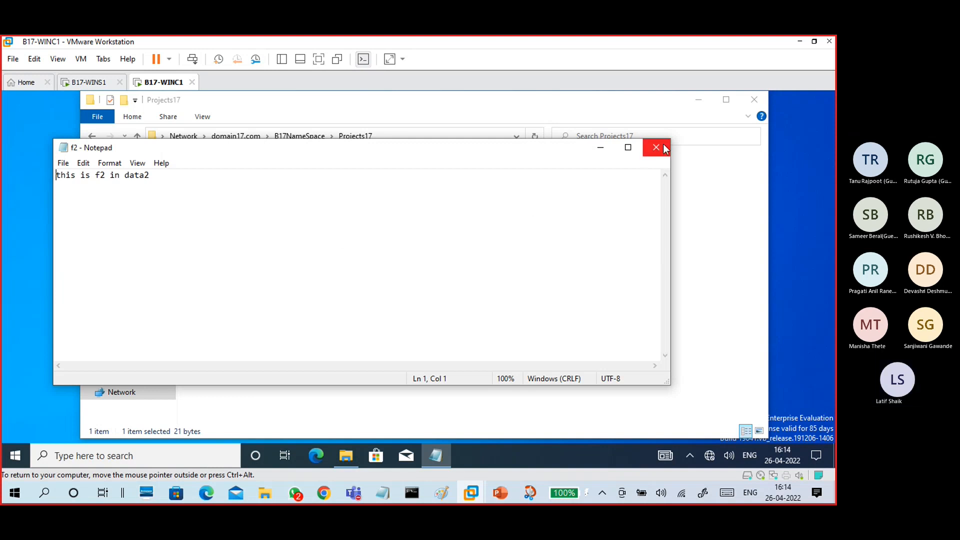
pyautogui.click(662, 146)
pyautogui.click(302, 137)
pyautogui.doubleClick(248, 179)
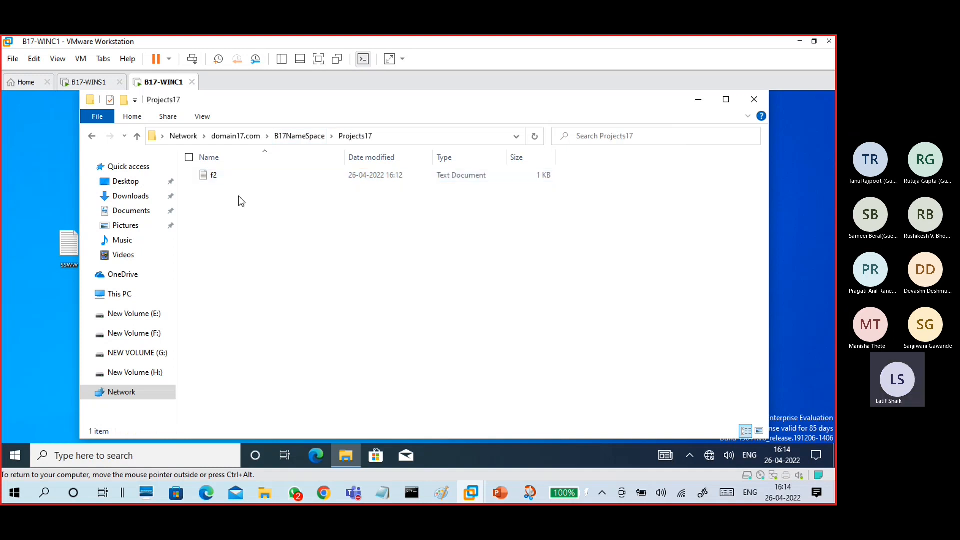
# - From the domain17.com list, open share1 and share2 to confirm both are empty
pyautogui.click(237, 137)
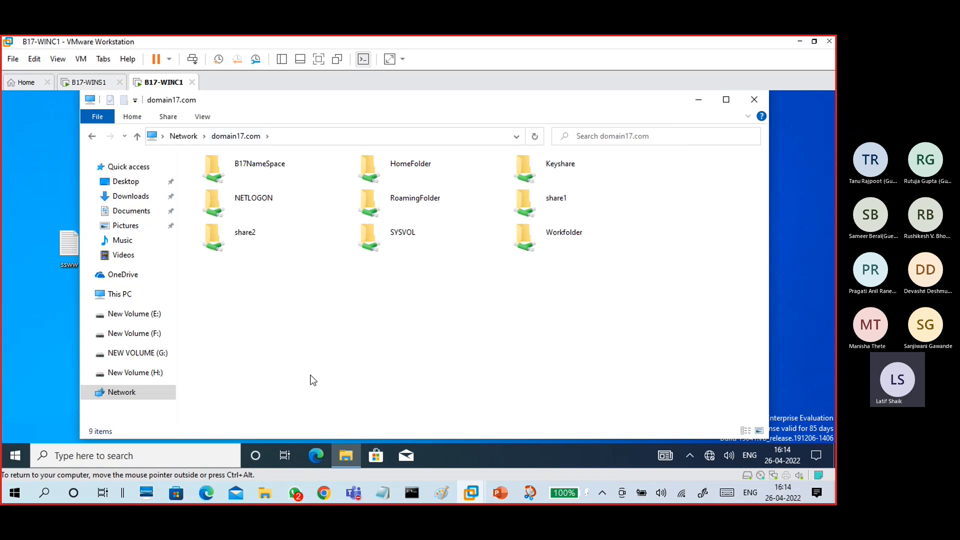
pyautogui.click(572, 200)
pyautogui.doubleClick(571, 200)
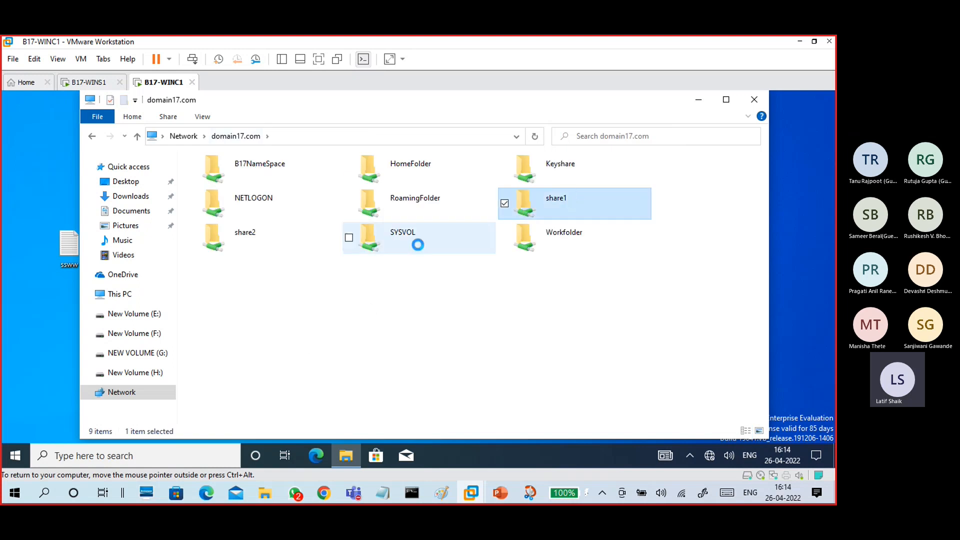
pyautogui.click(242, 135)
pyautogui.click(265, 243)
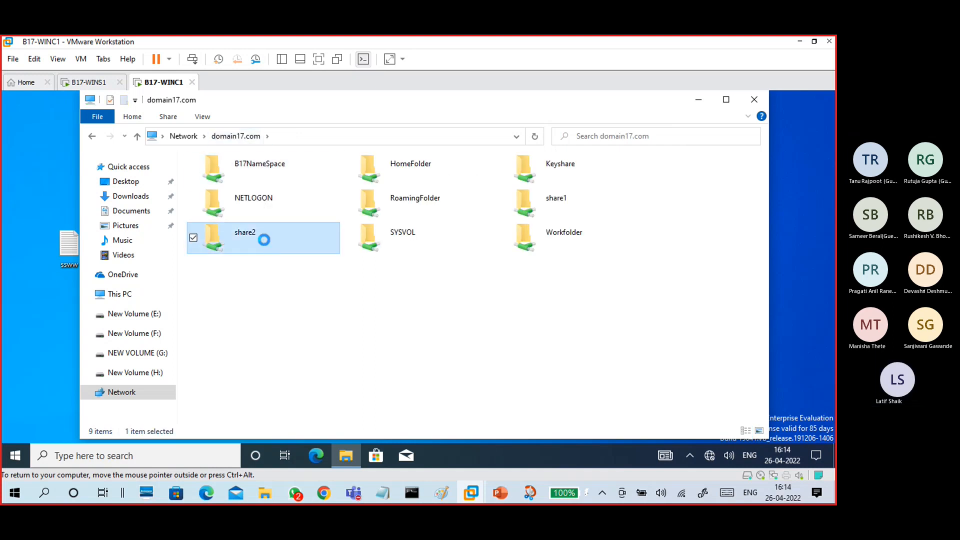
pyautogui.click(242, 140)
pyautogui.doubleClick(284, 235)
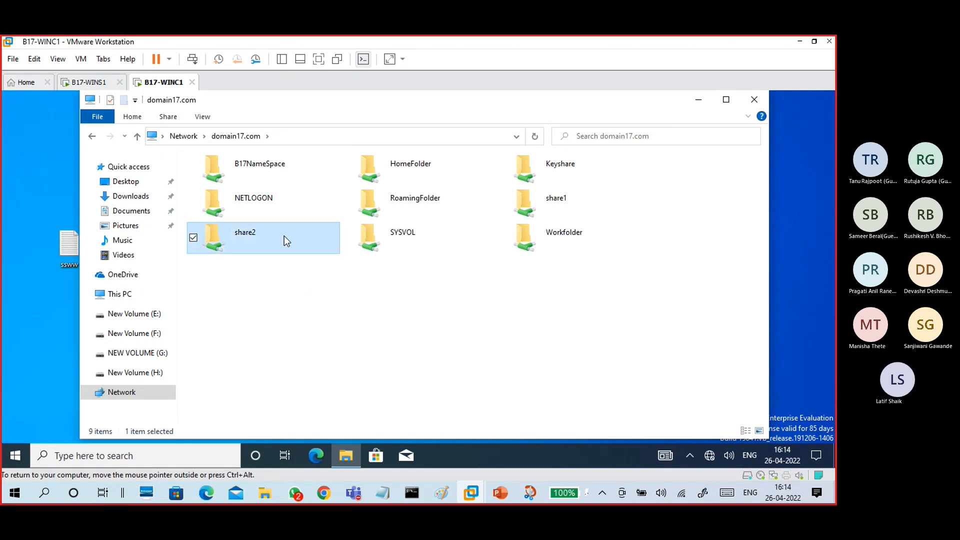
pyautogui.click(241, 138)
pyautogui.doubleClick(564, 203)
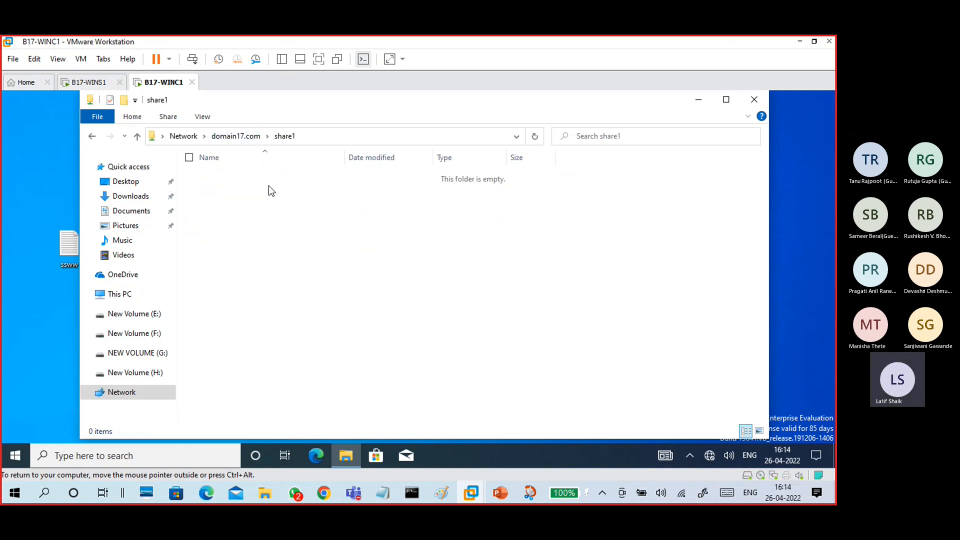
pyautogui.click(234, 138)
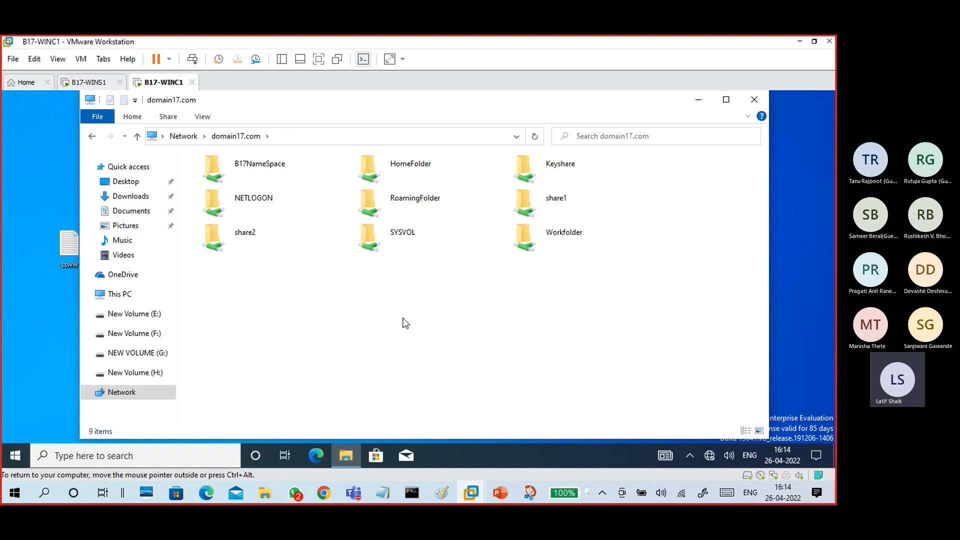
# - Open B17NameSpace and select its Projects17 folder
pyautogui.doubleClick(277, 175)
pyautogui.click(243, 139)
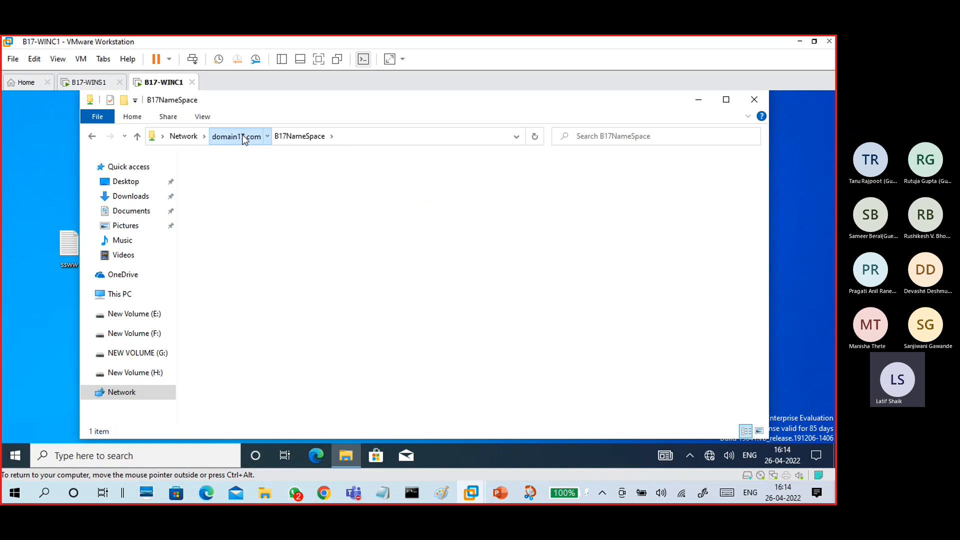
pyautogui.doubleClick(259, 175)
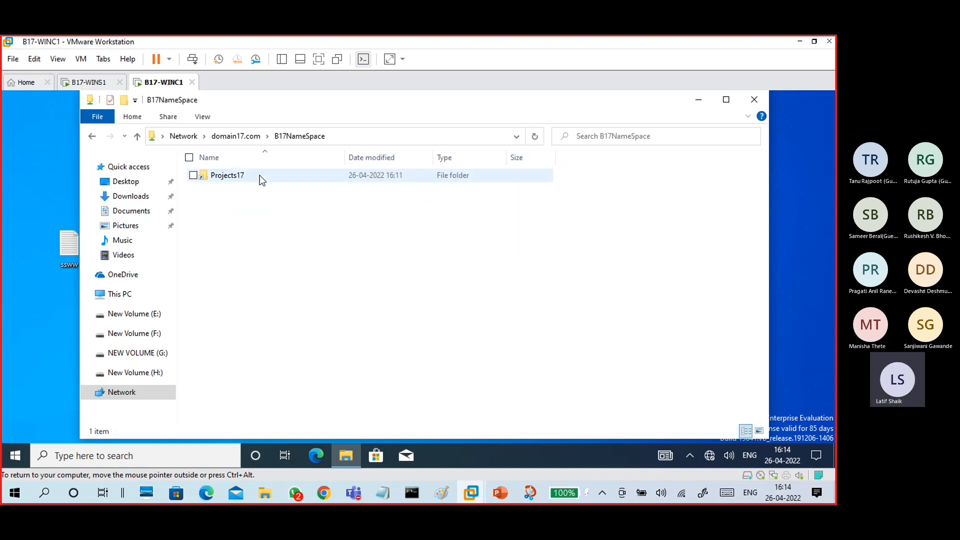
pyautogui.click(230, 173)
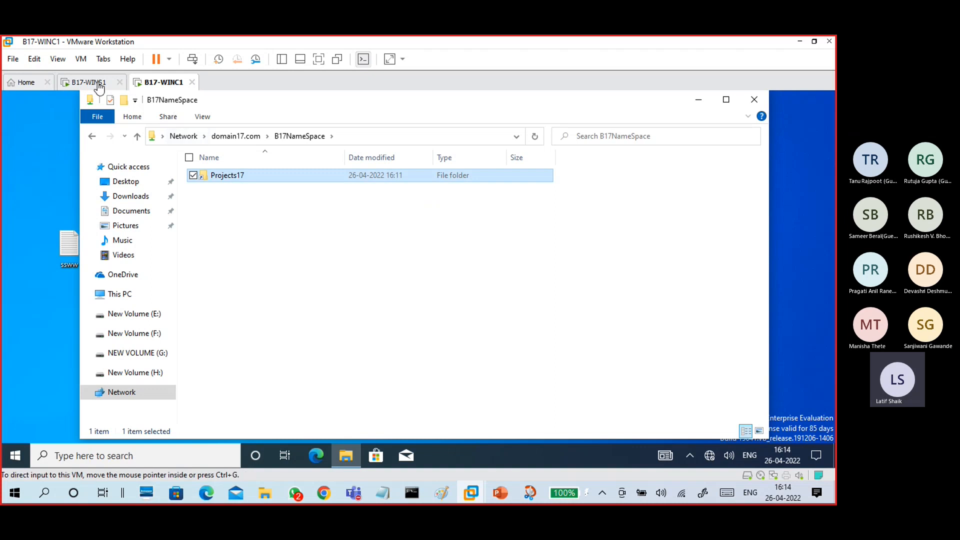
# - On WINS1, try the Replicate Folder Wizard for Projects17, dismiss its error, then switch to WINC1
pyautogui.click(96, 82)
pyautogui.click(75, 179)
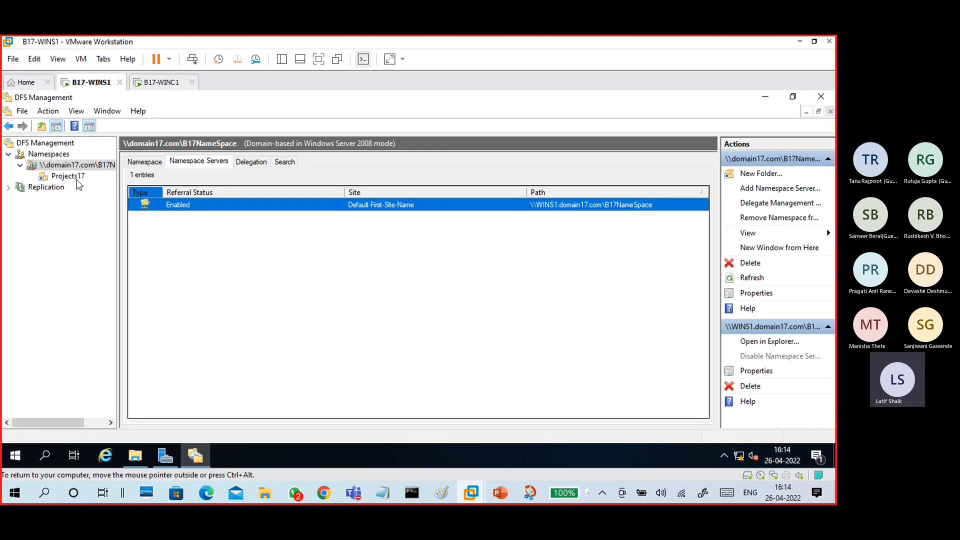
pyautogui.click(184, 205)
pyautogui.click(184, 219)
pyautogui.click(193, 163)
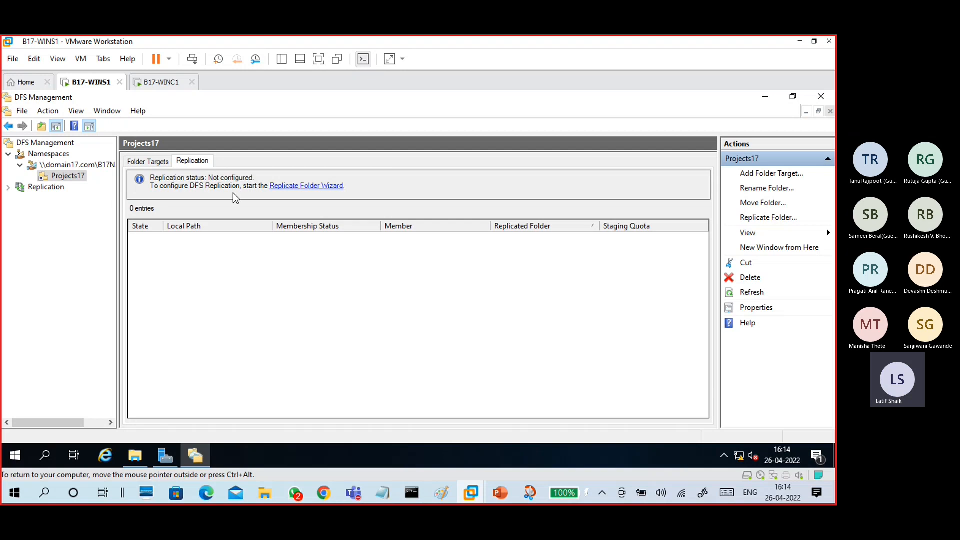
pyautogui.click(318, 187)
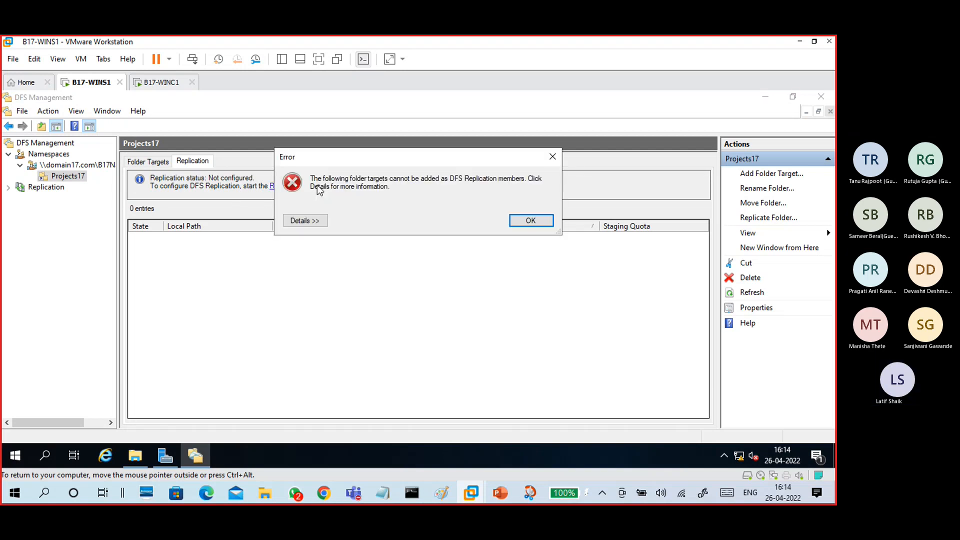
pyautogui.click(530, 221)
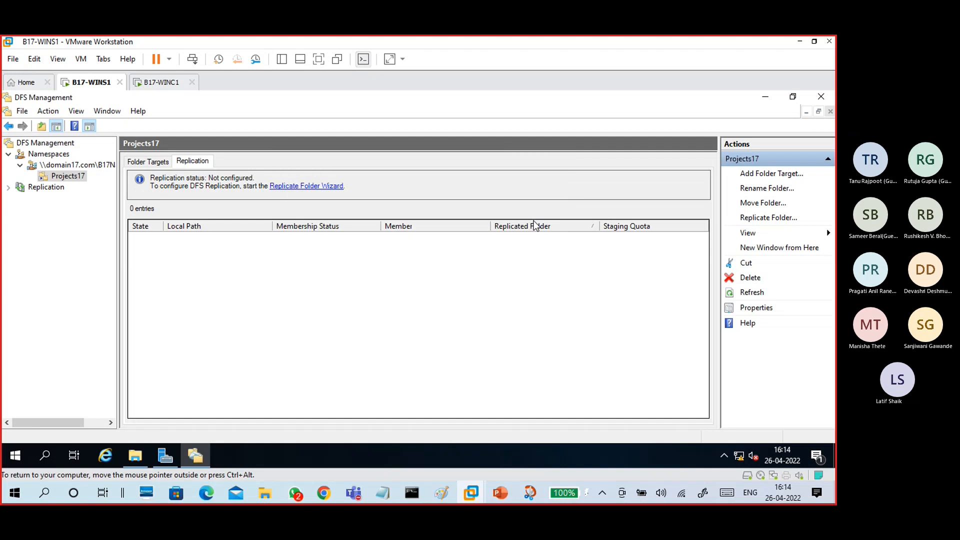
pyautogui.click(148, 161)
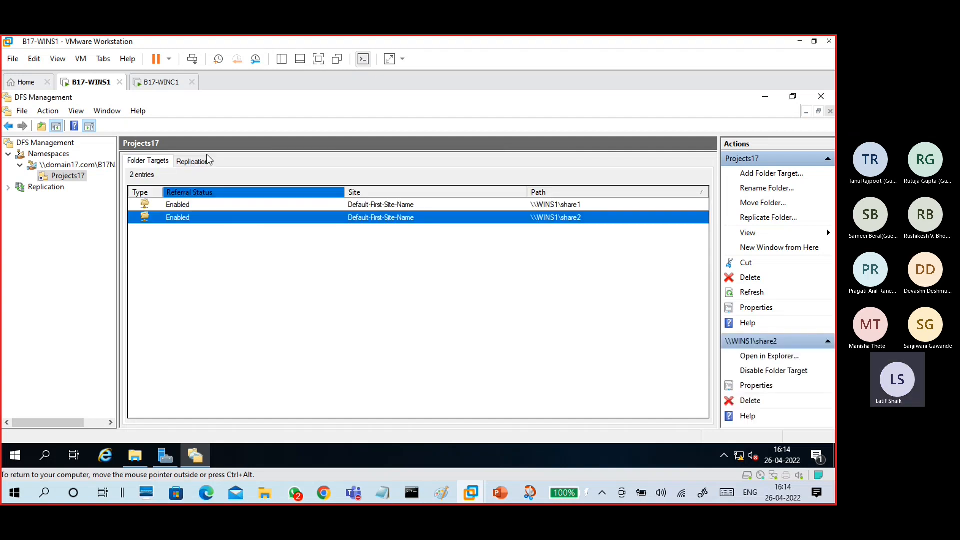
pyautogui.click(160, 83)
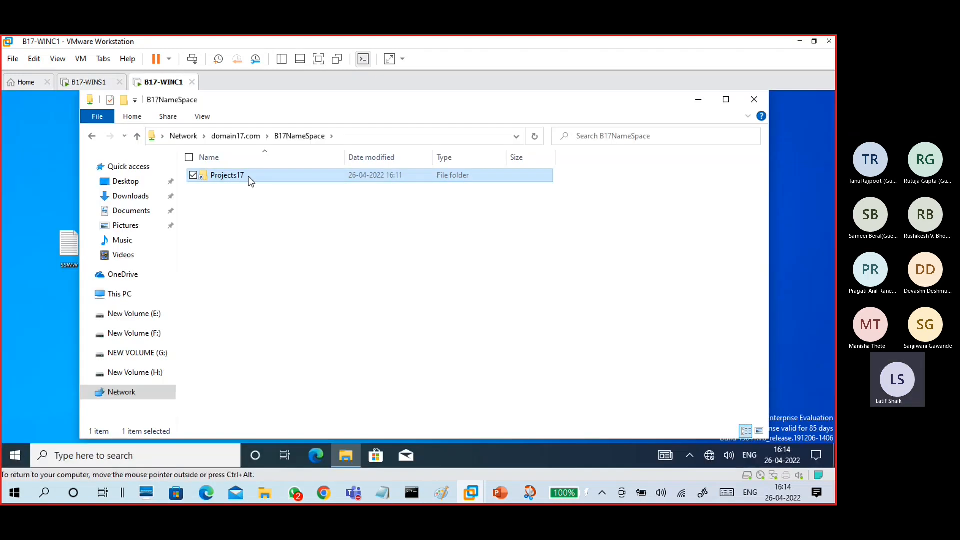
# - Open Projects17 on the client, then on WINS1 select both share targets and refresh
pyautogui.doubleClick(248, 177)
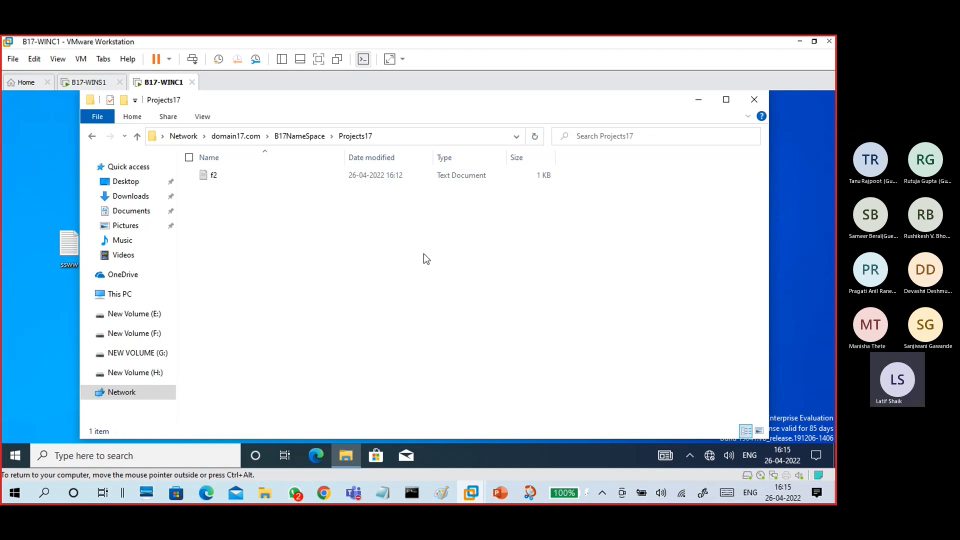
pyautogui.click(88, 82)
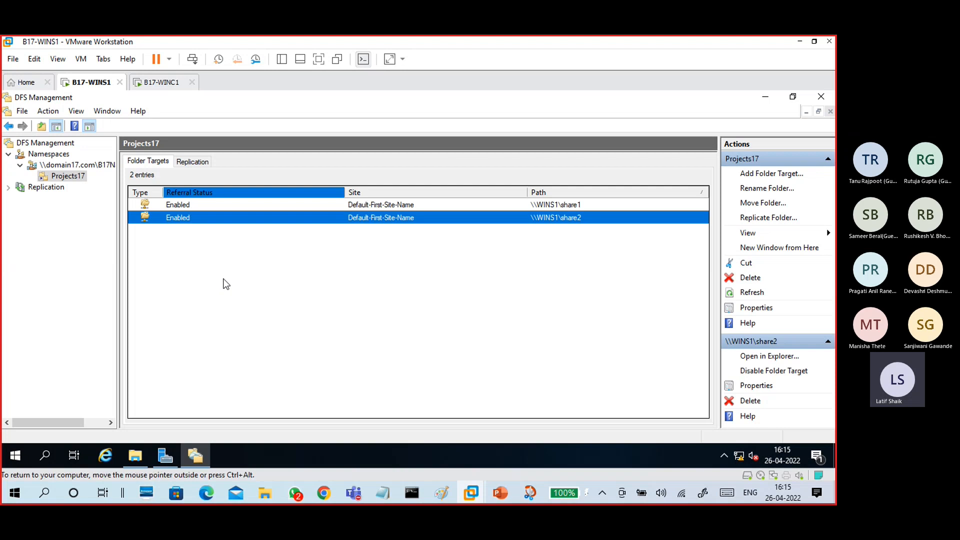
pyautogui.click(200, 208)
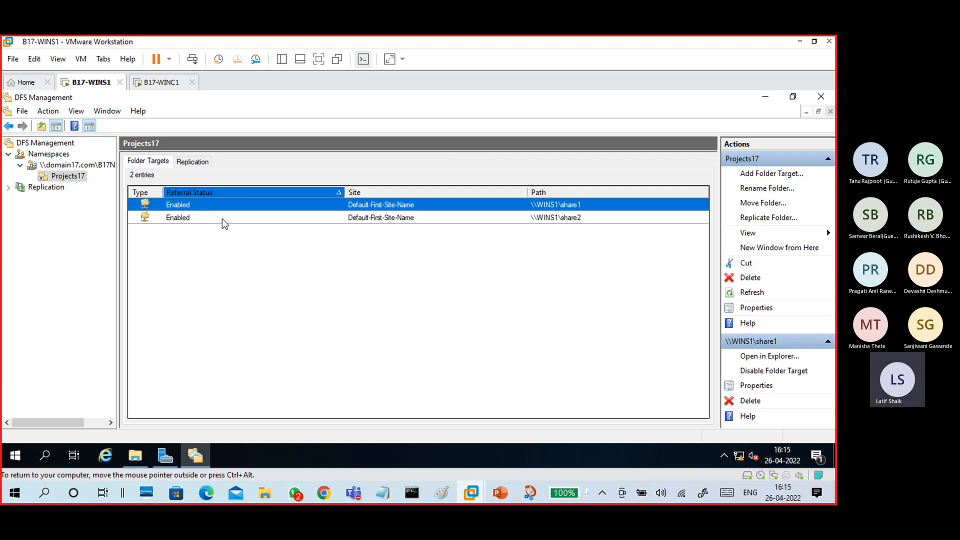
pyautogui.click(223, 218)
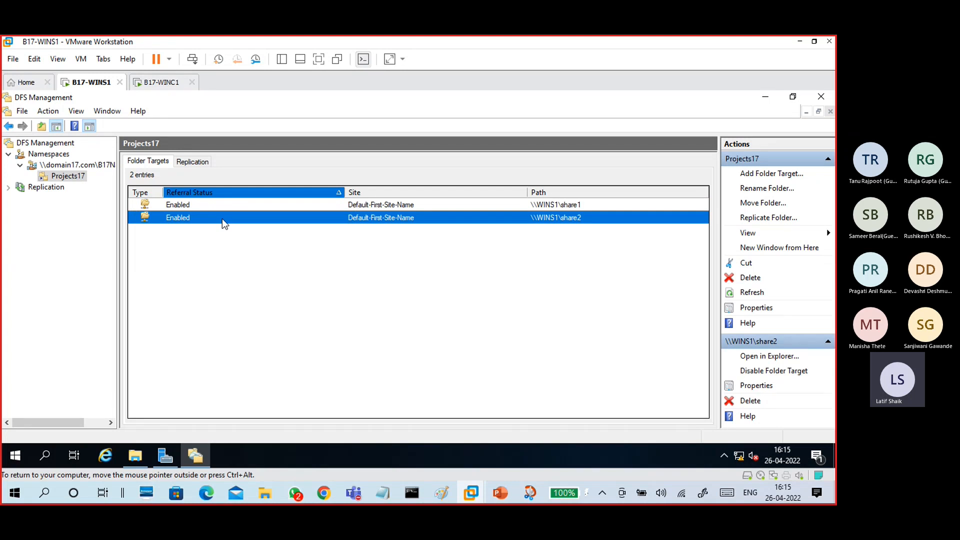
pyautogui.click(763, 295)
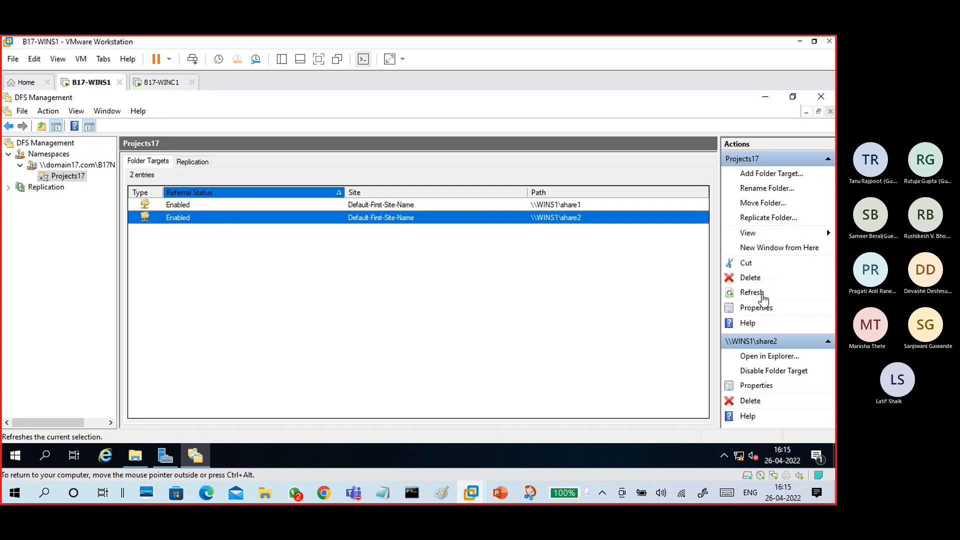
# - Open share2 to find f2 and share1 to find f1, then reselect both folder targets
pyautogui.click(767, 359)
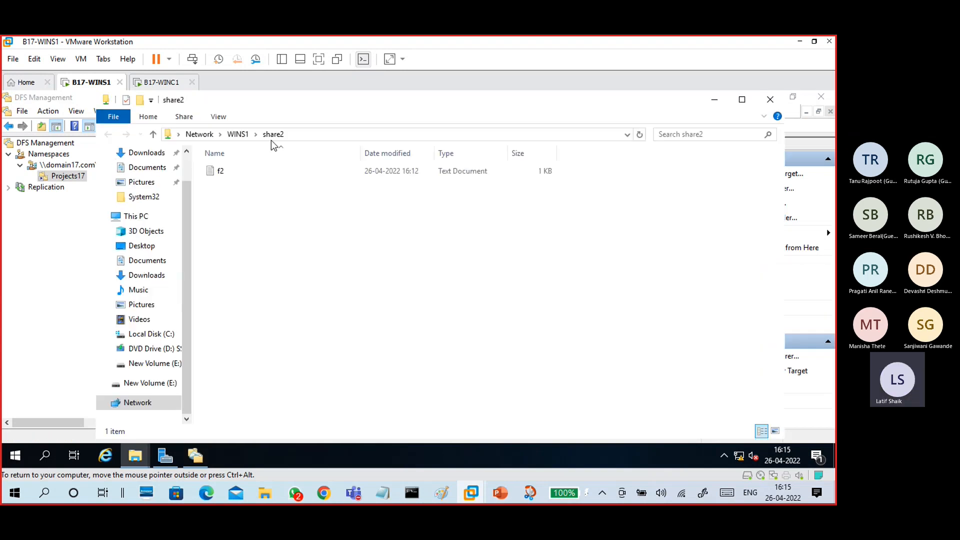
pyautogui.click(230, 170)
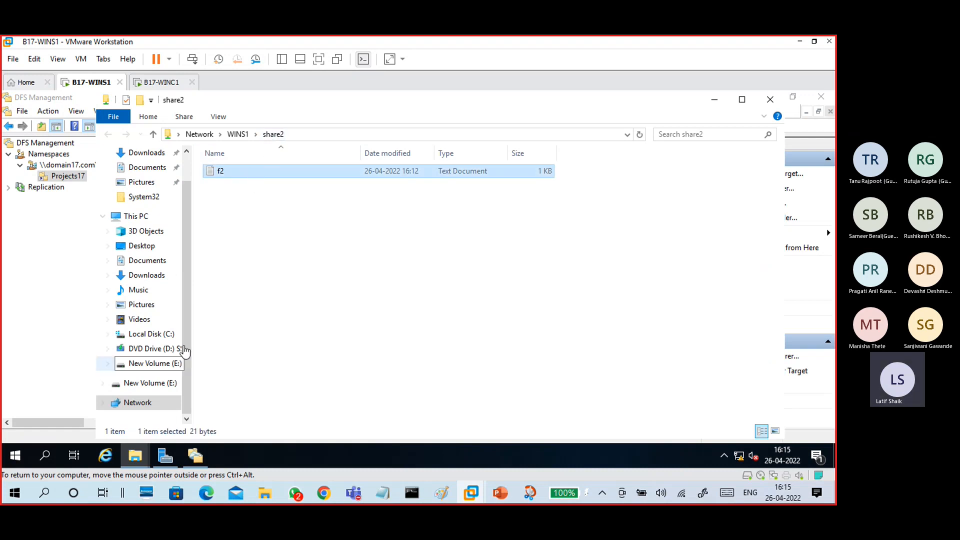
pyautogui.click(237, 134)
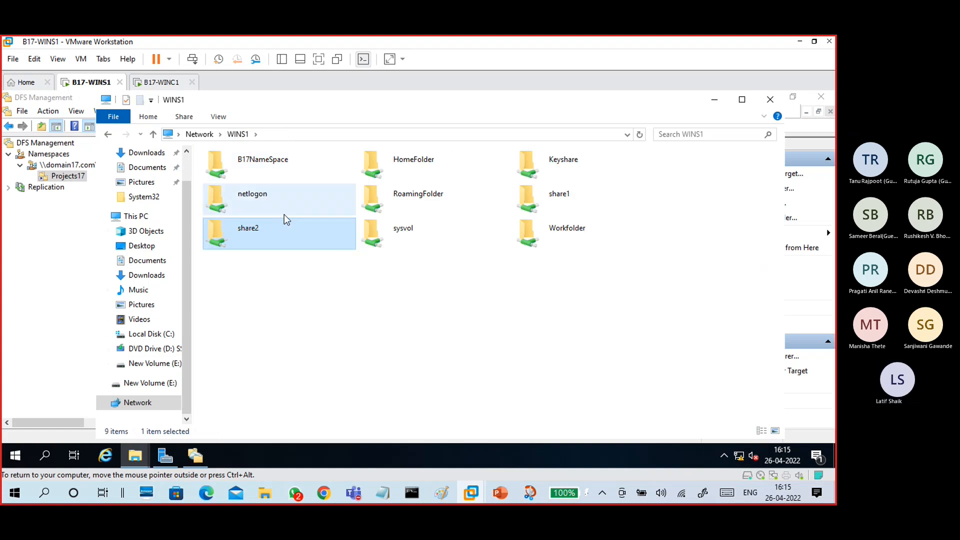
pyautogui.doubleClick(578, 193)
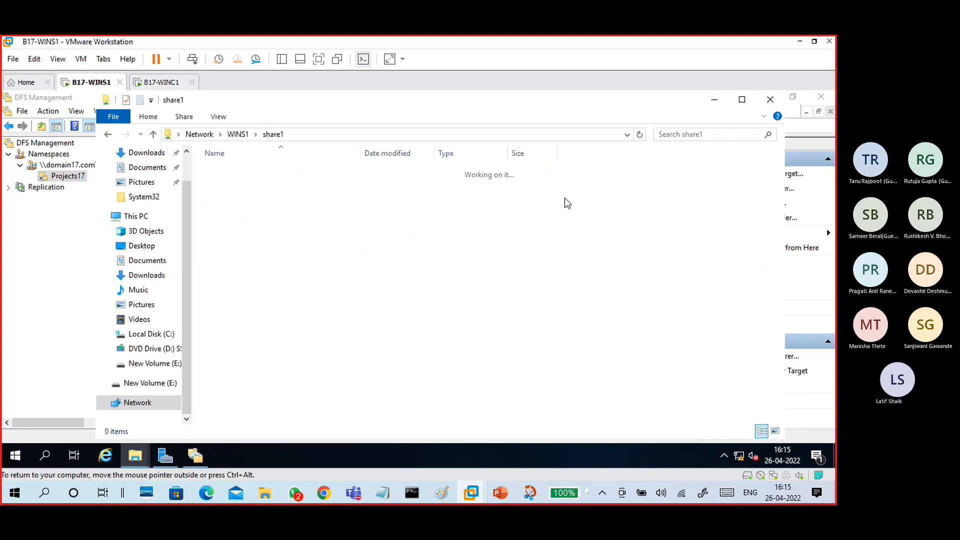
pyautogui.click(224, 171)
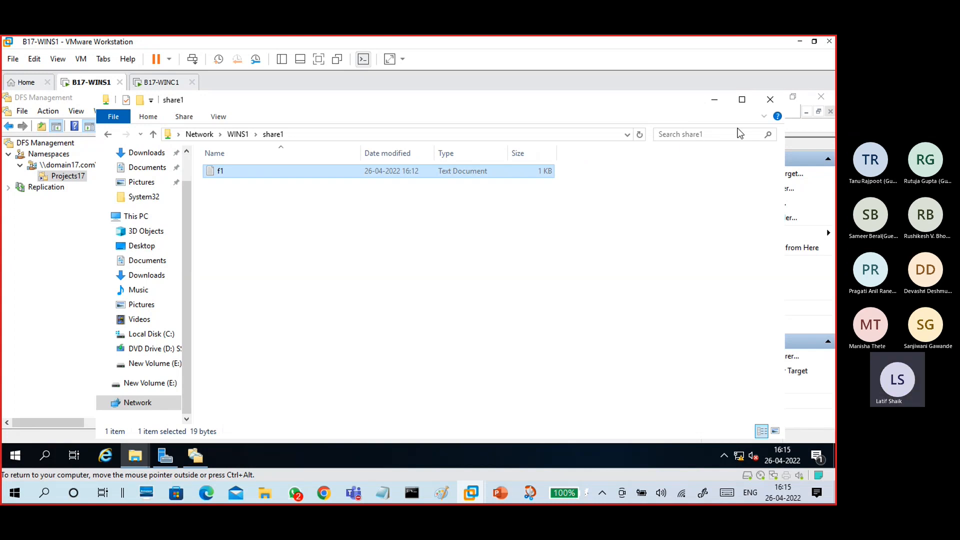
pyautogui.click(770, 100)
pyautogui.click(392, 273)
pyautogui.click(217, 204)
pyautogui.click(221, 217)
# - Browse to C:\DFSRoots\B17NameSpace and try opening Projects17, dismissing the not-accessible error
pyautogui.click(148, 450)
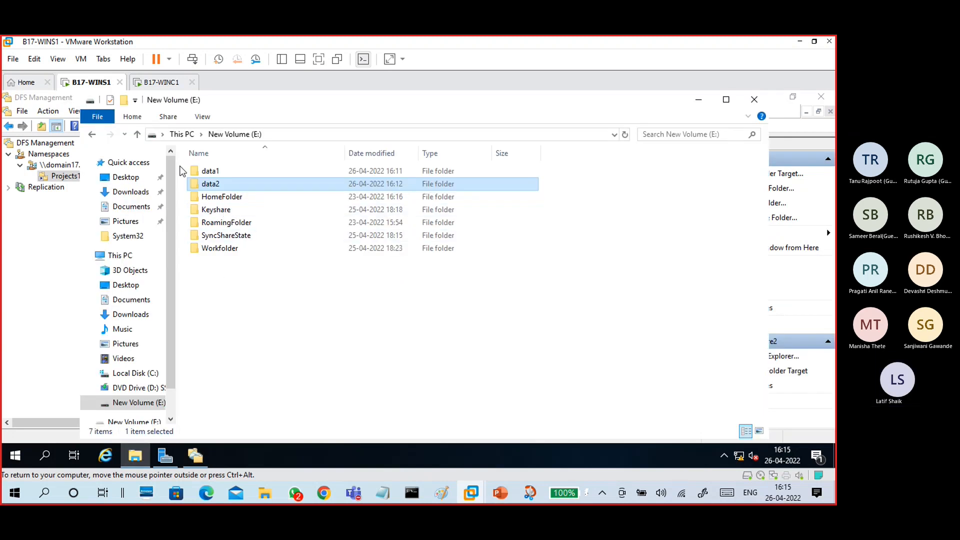
pyautogui.click(143, 375)
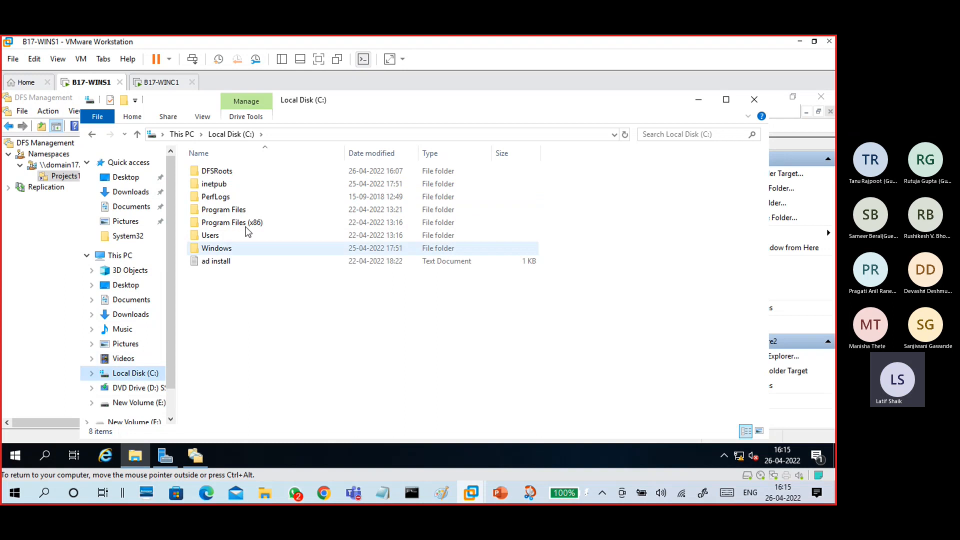
pyautogui.doubleClick(230, 173)
pyautogui.doubleClick(230, 173)
pyautogui.doubleClick(230, 173)
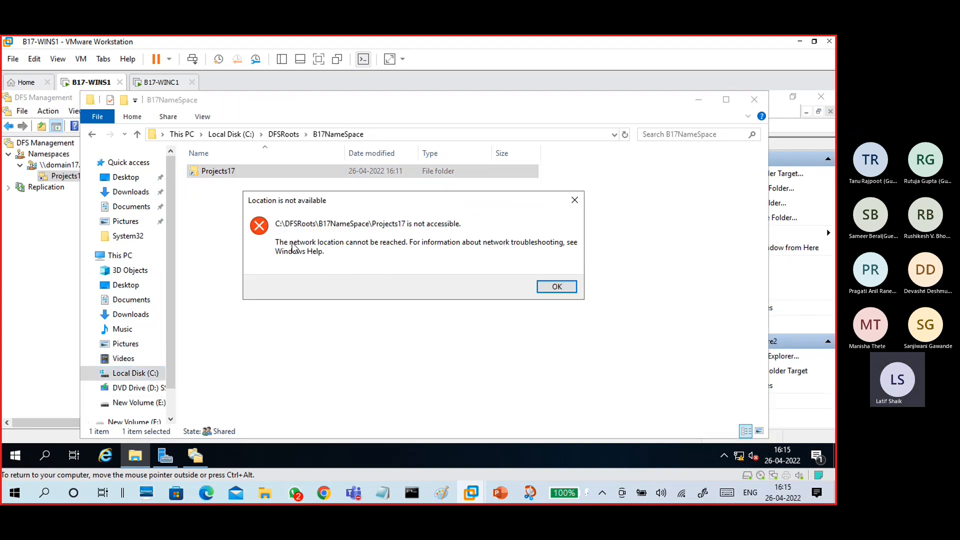
pyautogui.click(557, 286)
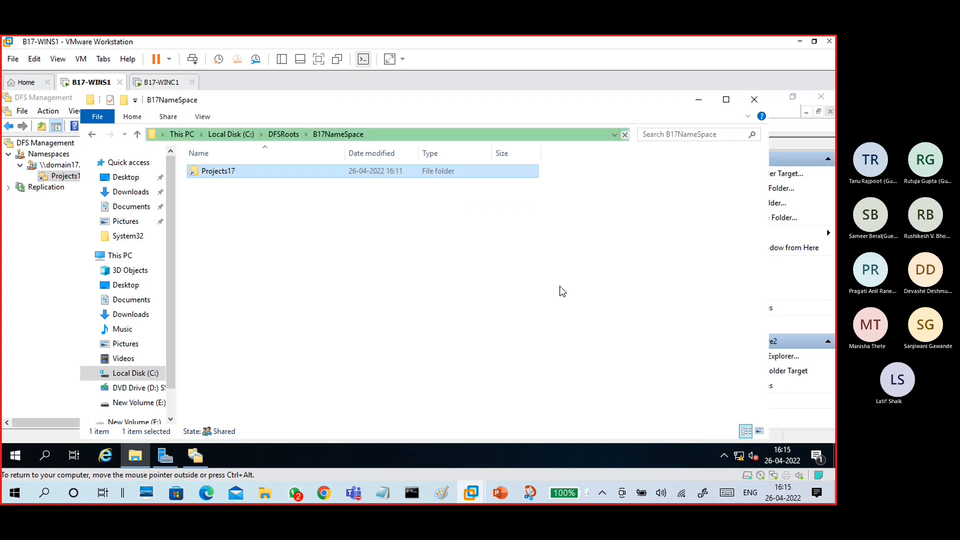
# - Close Explorer, retry replicating Projects17, dismiss the error and select both folder targets
pyautogui.click(763, 99)
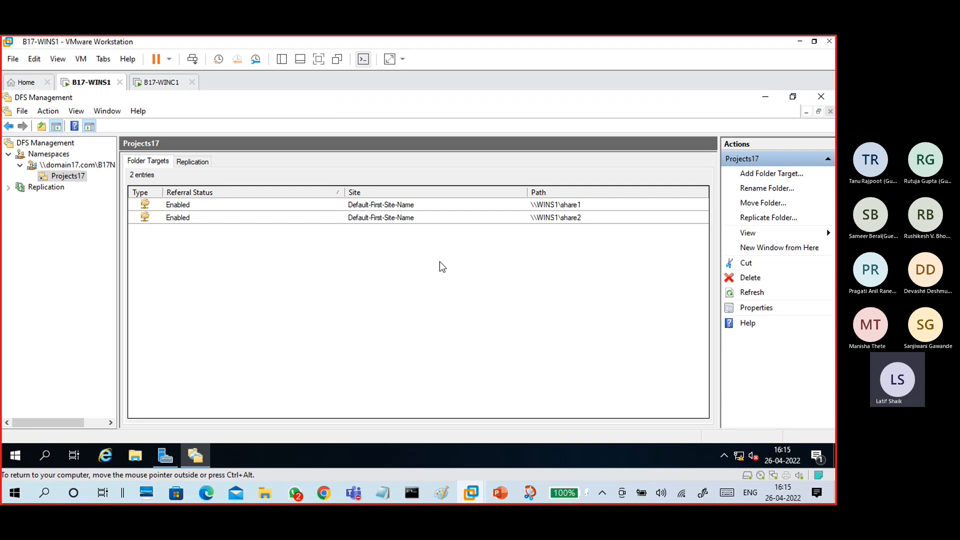
pyautogui.click(735, 219)
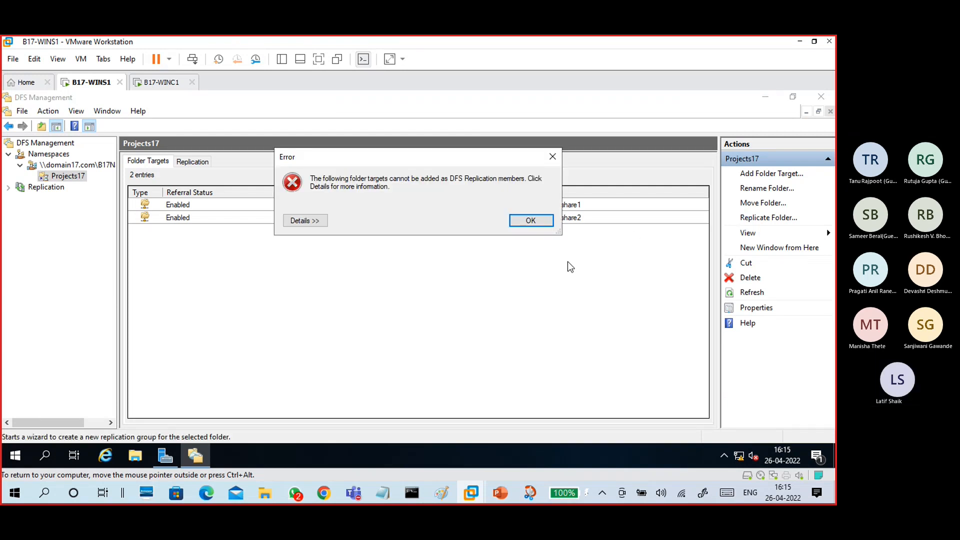
pyautogui.click(531, 220)
pyautogui.click(529, 206)
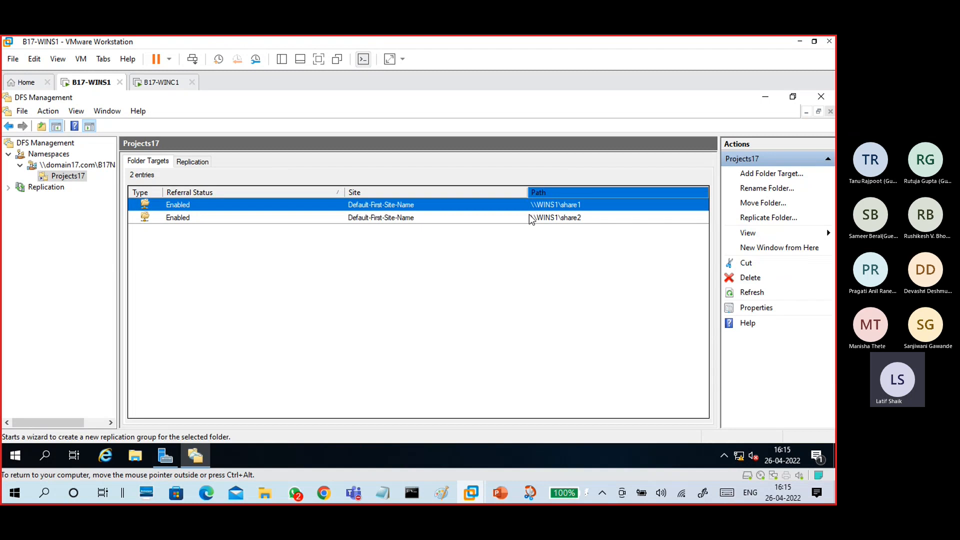
pyautogui.keyDown('shift'); pyautogui.click(395, 215); pyautogui.keyUp('shift')
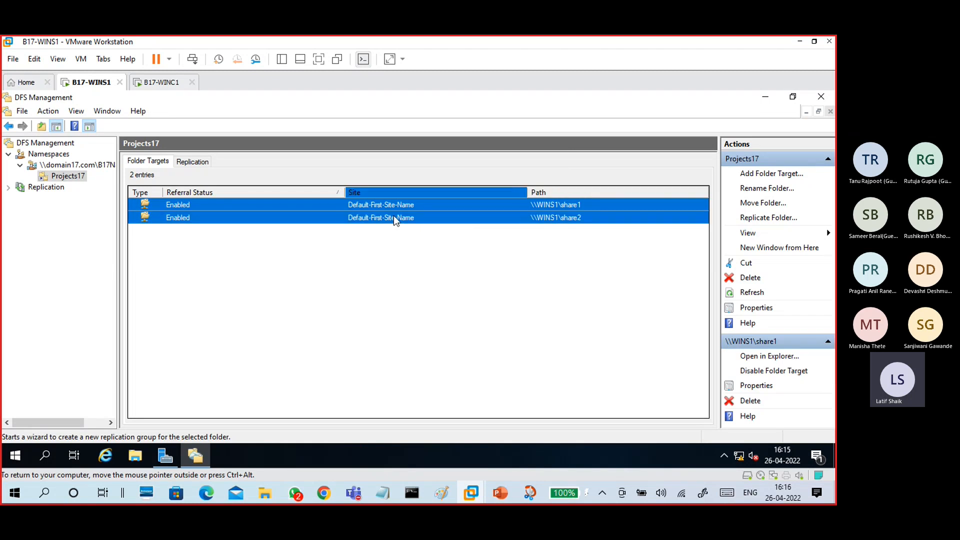
# - Replicate with both targets and read the details: share2 resolves to the same server as share1
pyautogui.click(754, 218)
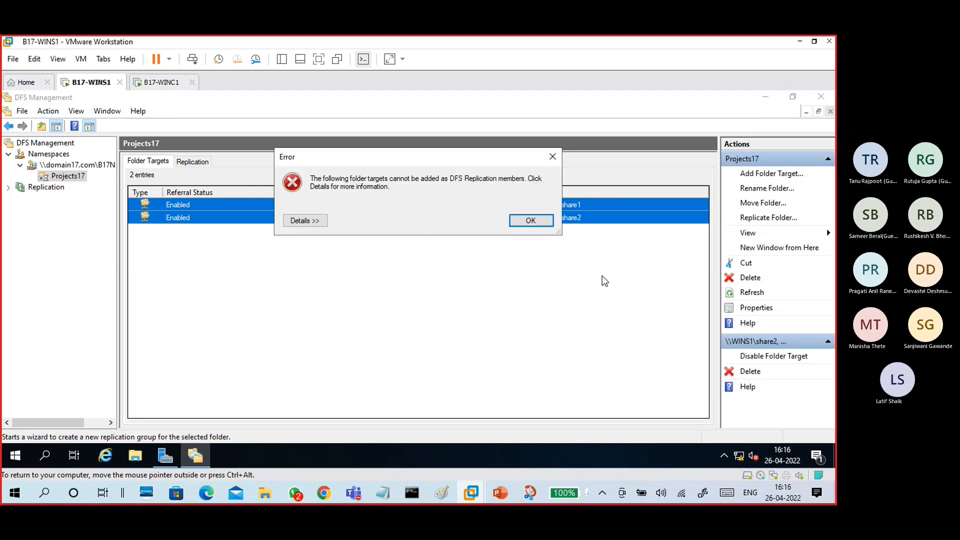
pyautogui.click(306, 220)
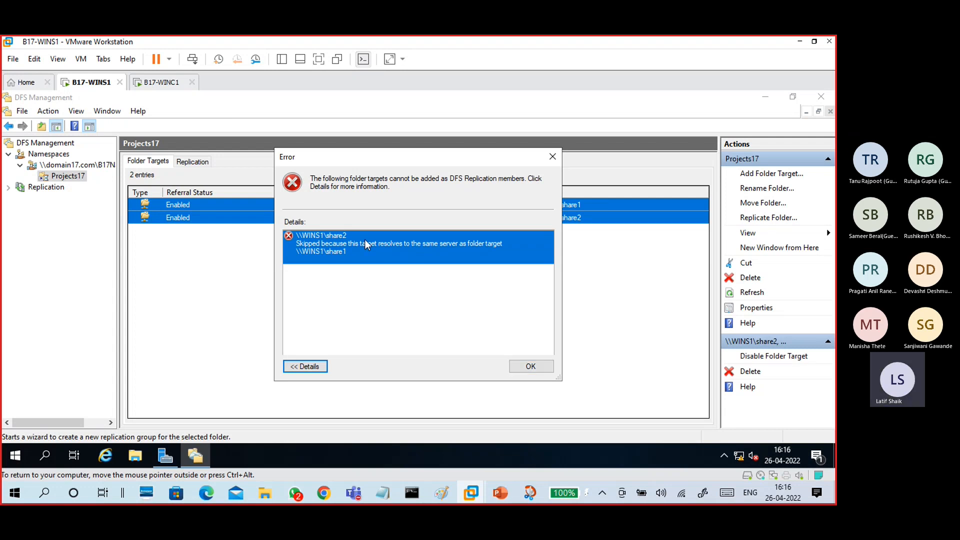
pyautogui.click(535, 367)
pyautogui.click(246, 248)
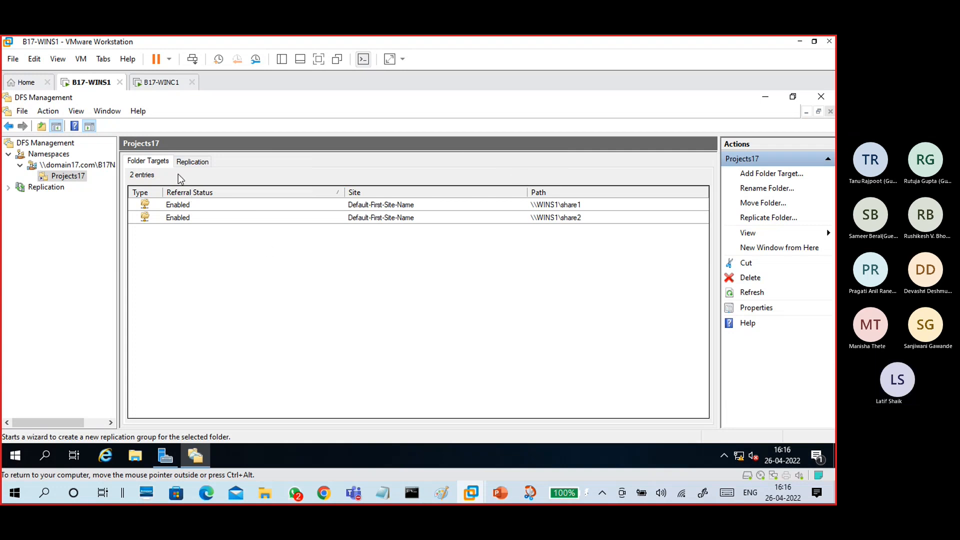
pyautogui.click(188, 161)
pyautogui.click(155, 166)
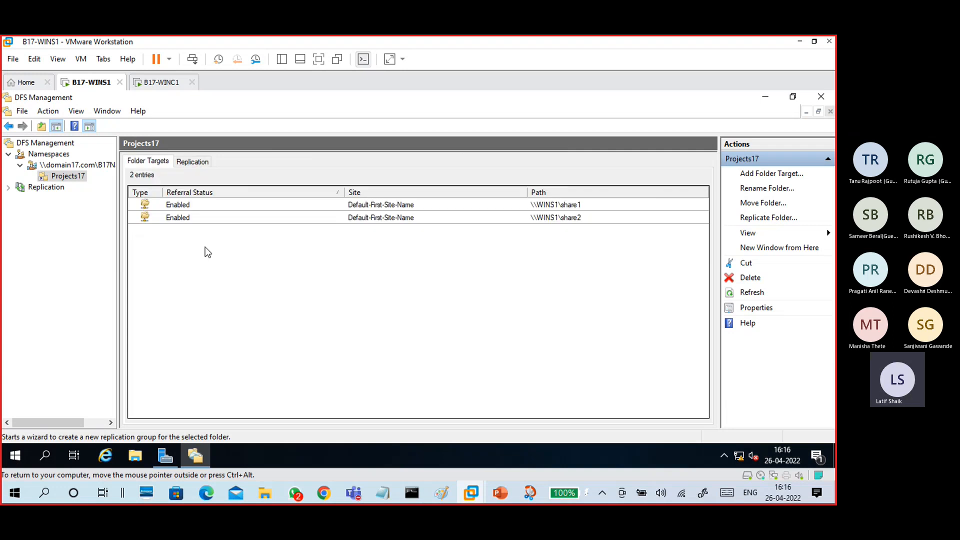
pyautogui.click(77, 177)
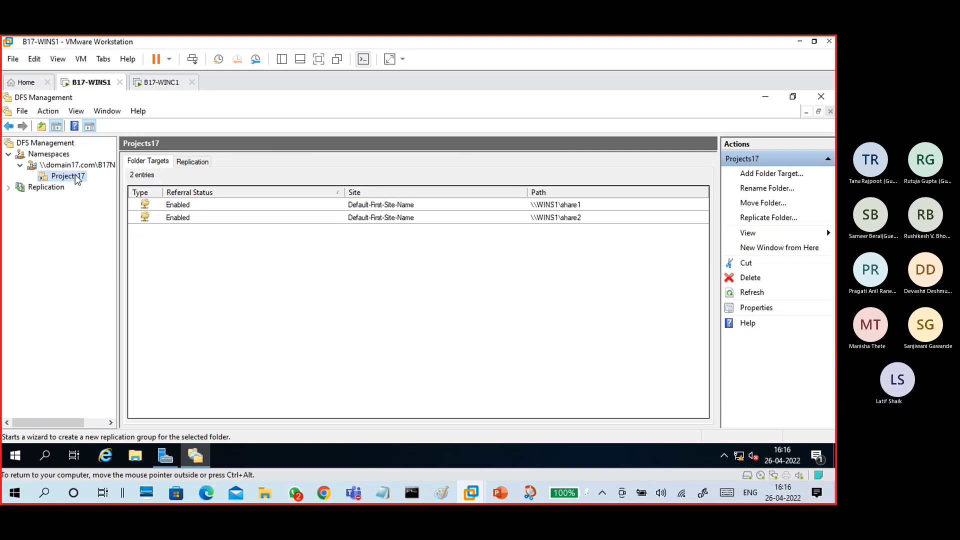
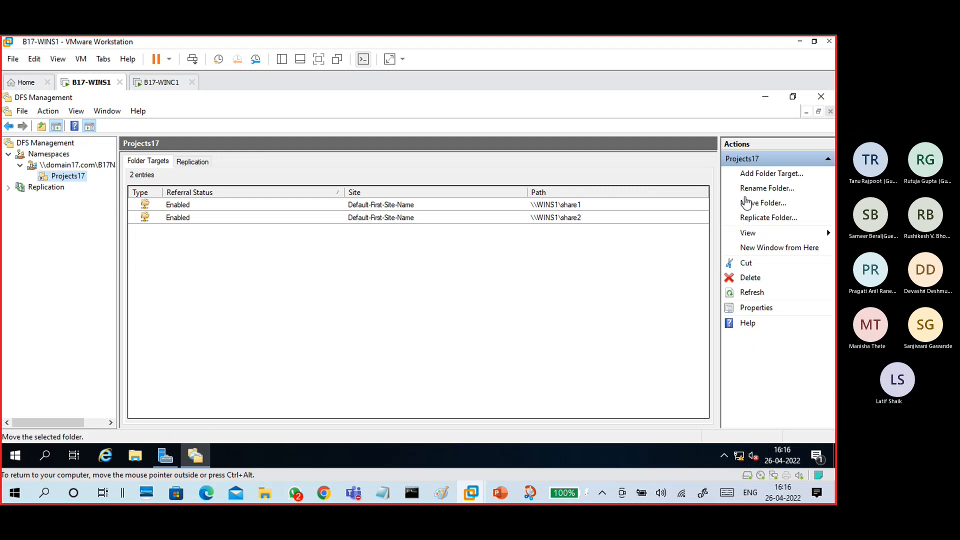
# - Look over Projects17's share1 and share2 targets and briefly check File Explorer
pyautogui.click(201, 217)
pyautogui.click(203, 203)
pyautogui.click(217, 229)
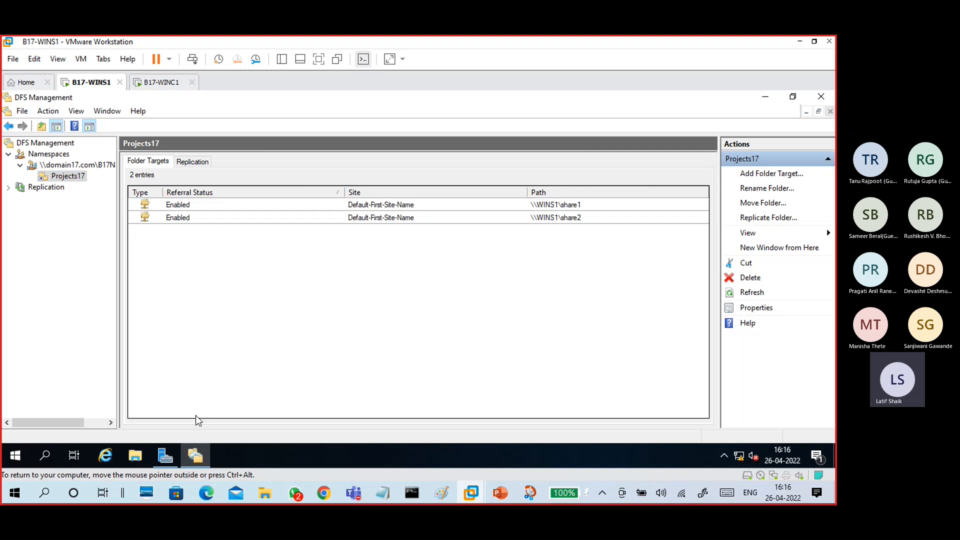
pyautogui.click(135, 456)
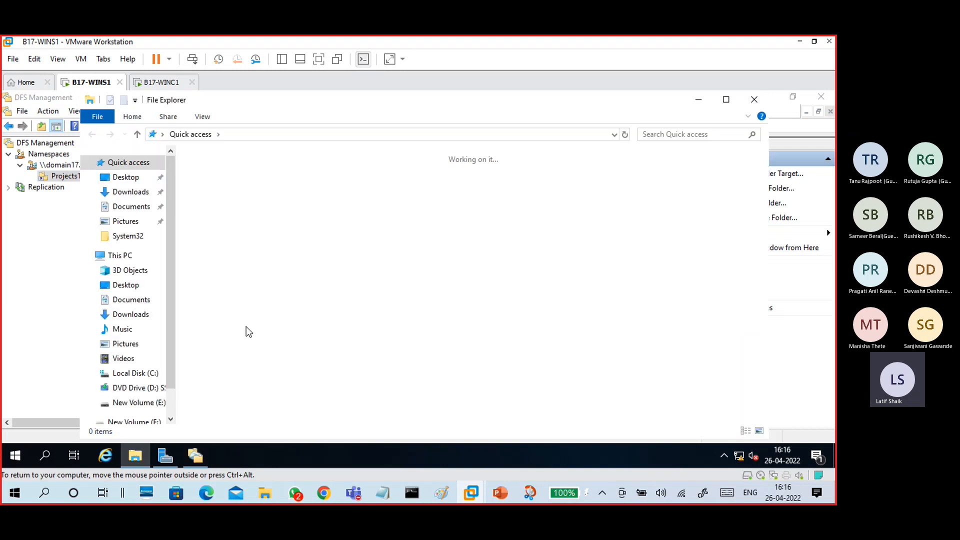
pyautogui.click(755, 97)
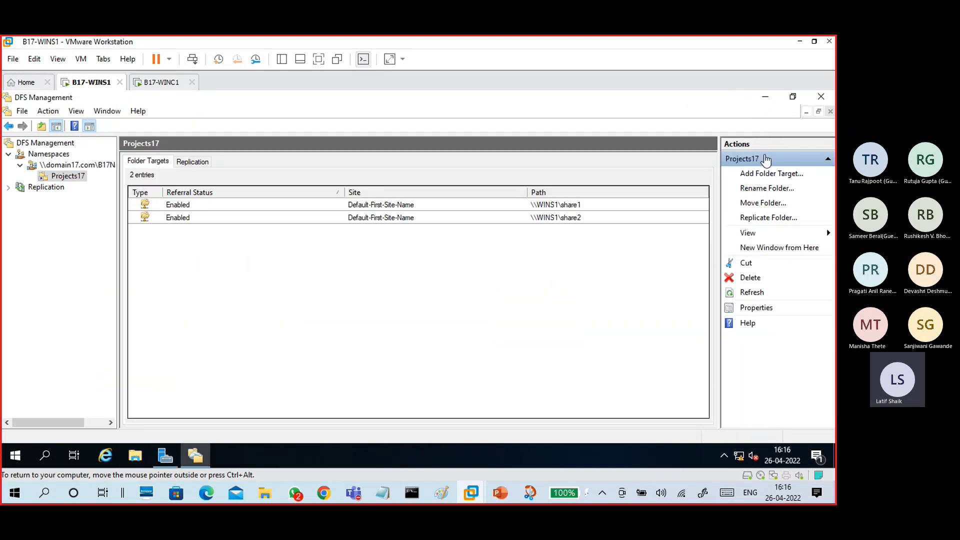
# - Add \\WINS1\Keyshare as a Projects17 target and review all three targets
pyautogui.click(767, 174)
pyautogui.click(510, 223)
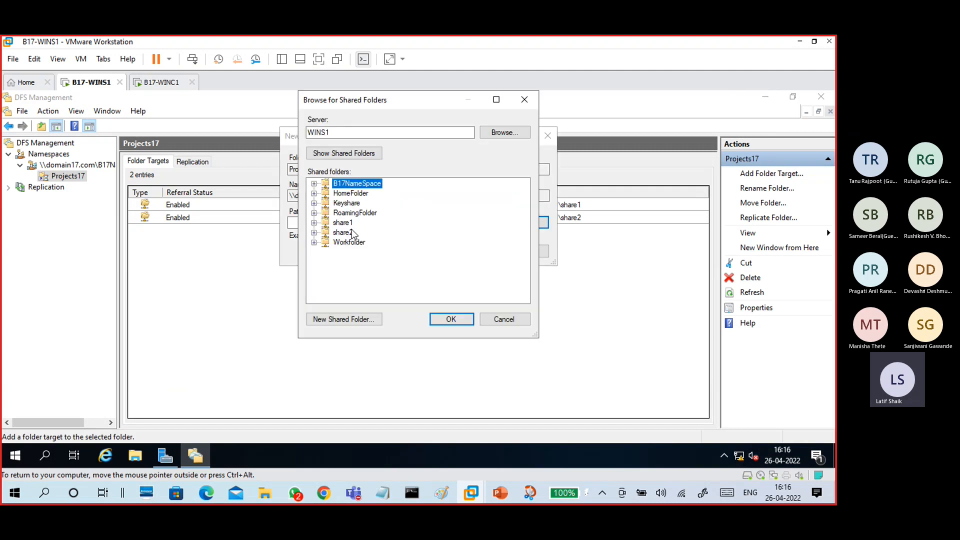
pyautogui.click(347, 203)
pyautogui.click(450, 319)
pyautogui.click(464, 254)
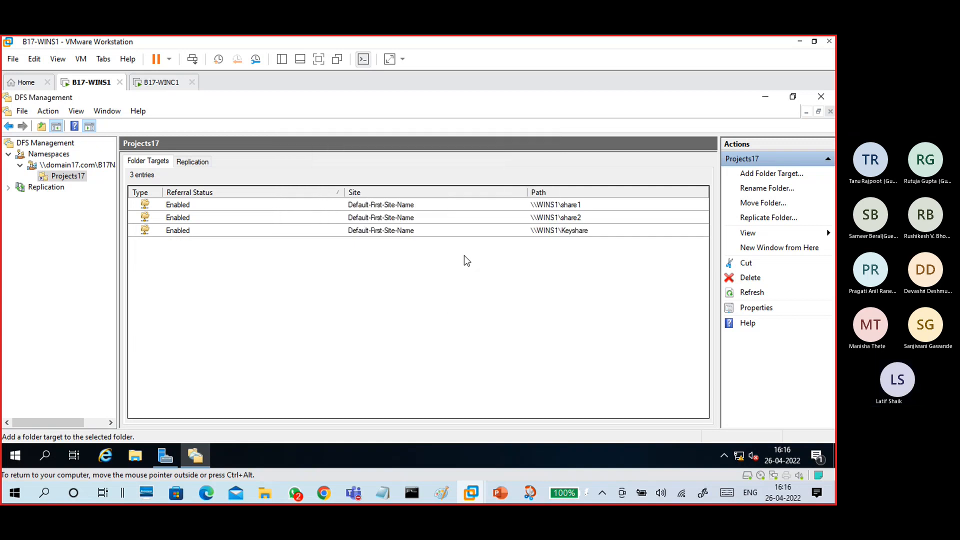
pyautogui.click(423, 232)
pyautogui.click(423, 216)
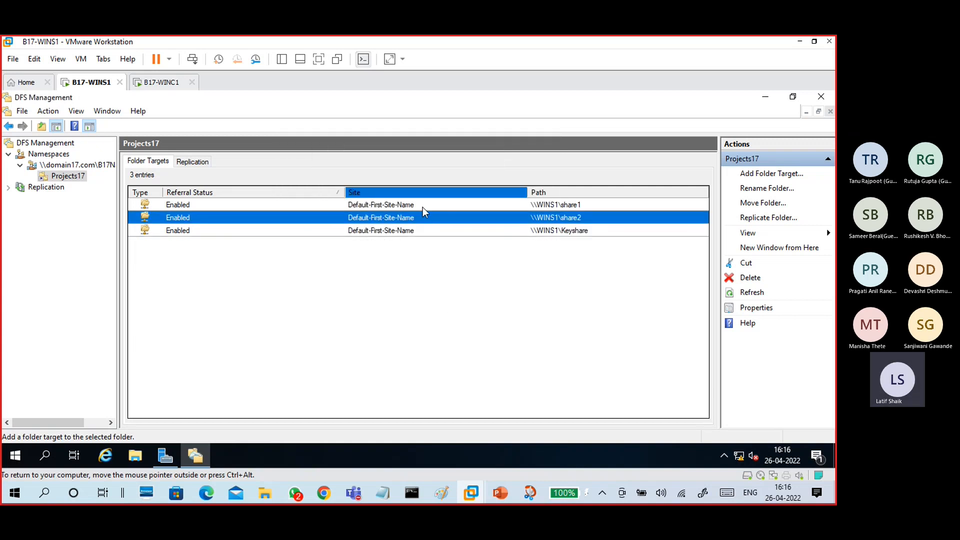
pyautogui.click(422, 206)
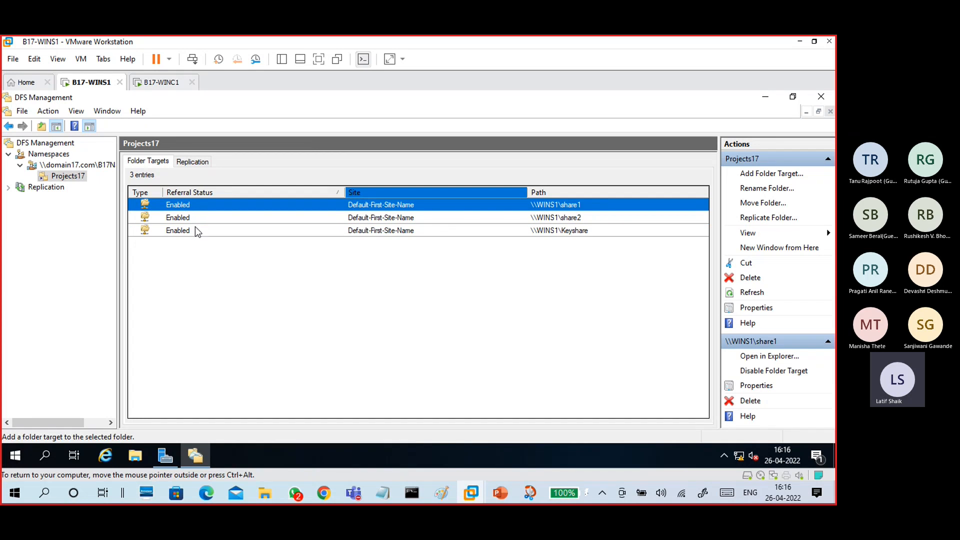
pyautogui.click(158, 83)
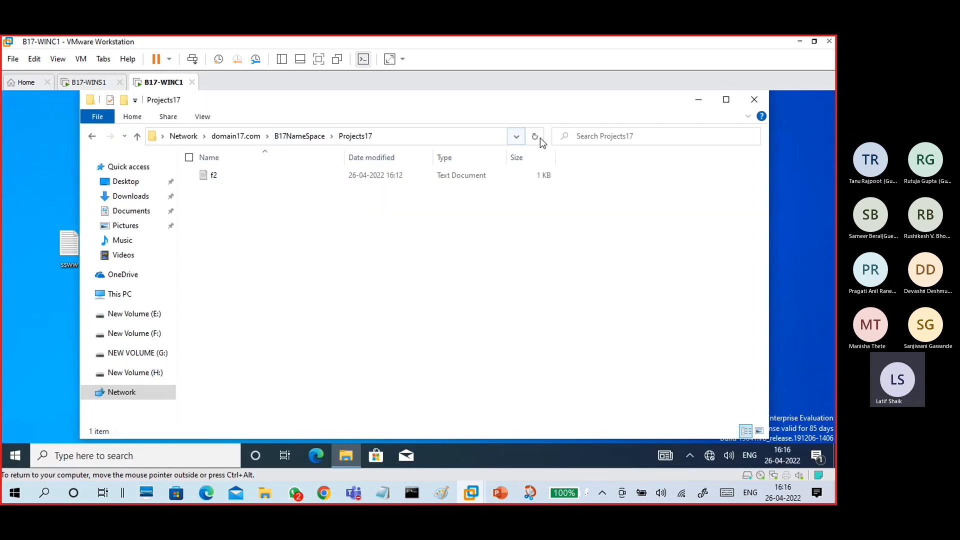
pyautogui.click(316, 137)
pyautogui.doubleClick(263, 175)
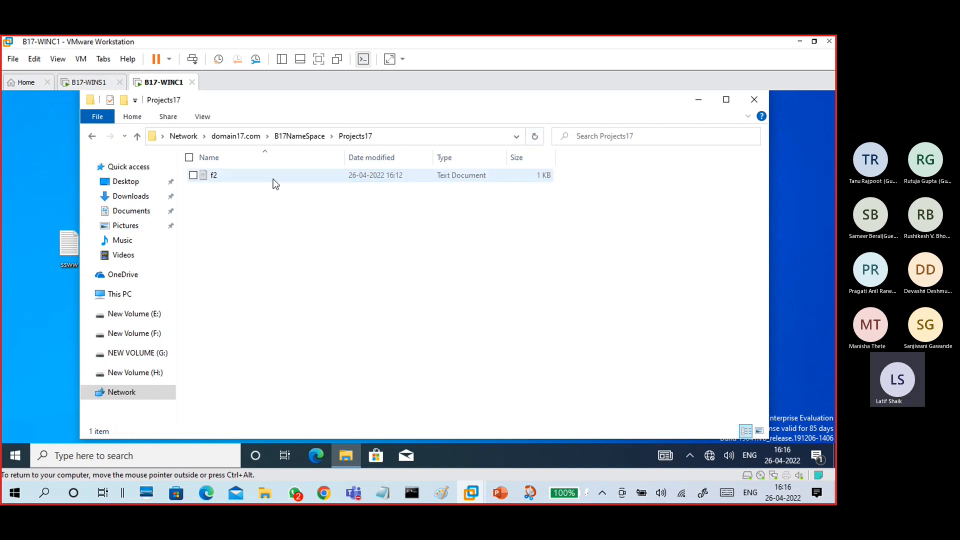
pyautogui.click(290, 181)
pyautogui.click(112, 86)
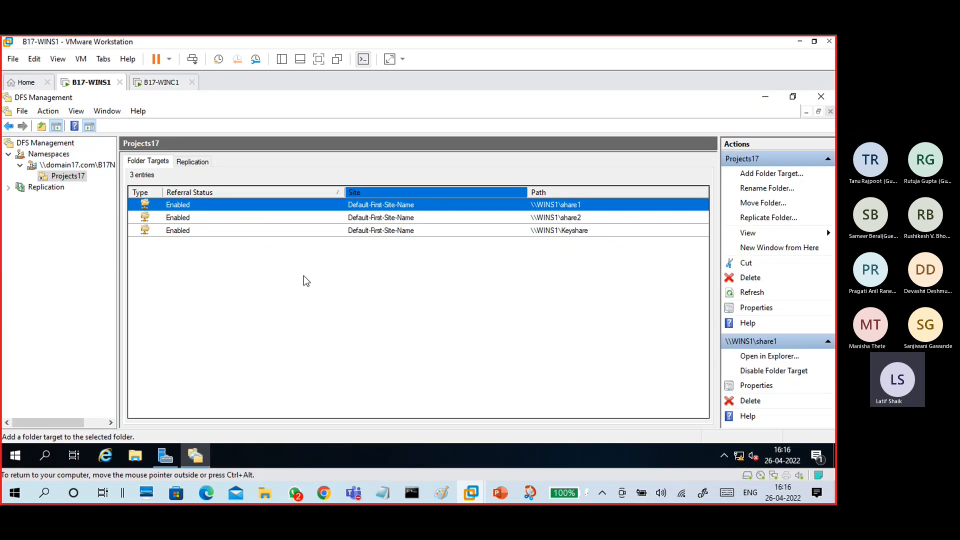
# - Delete the \\WINS1\Keyshare target from Projects17 and confirm the removal
pyautogui.click(280, 232)
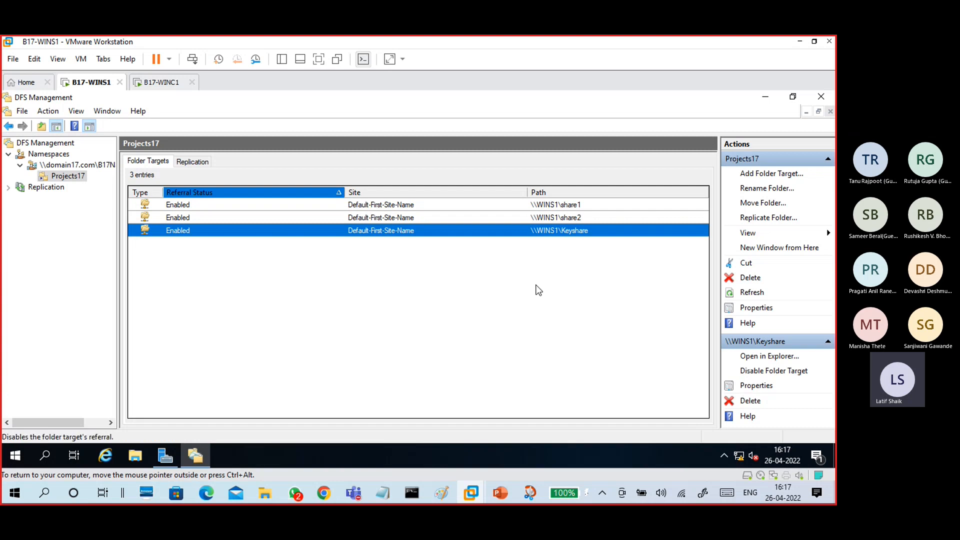
pyautogui.rightClick(451, 232)
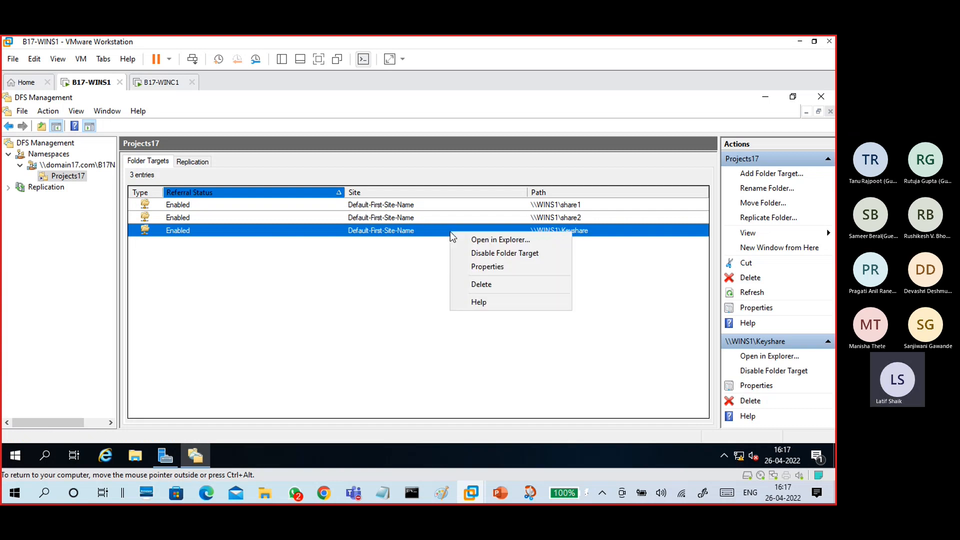
pyautogui.click(470, 286)
pyautogui.click(462, 324)
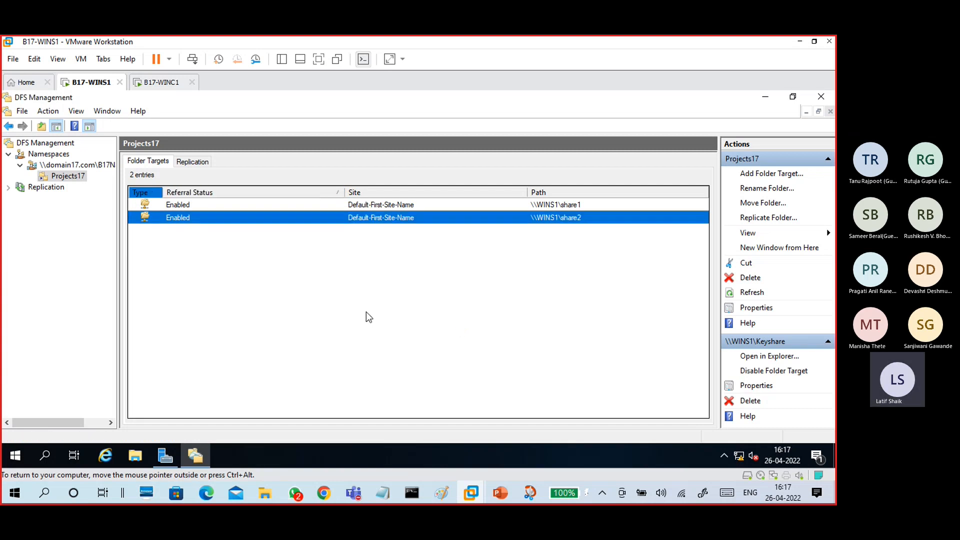
# - Create a new folder named data3 on the server's C: drive
pyautogui.click(136, 453)
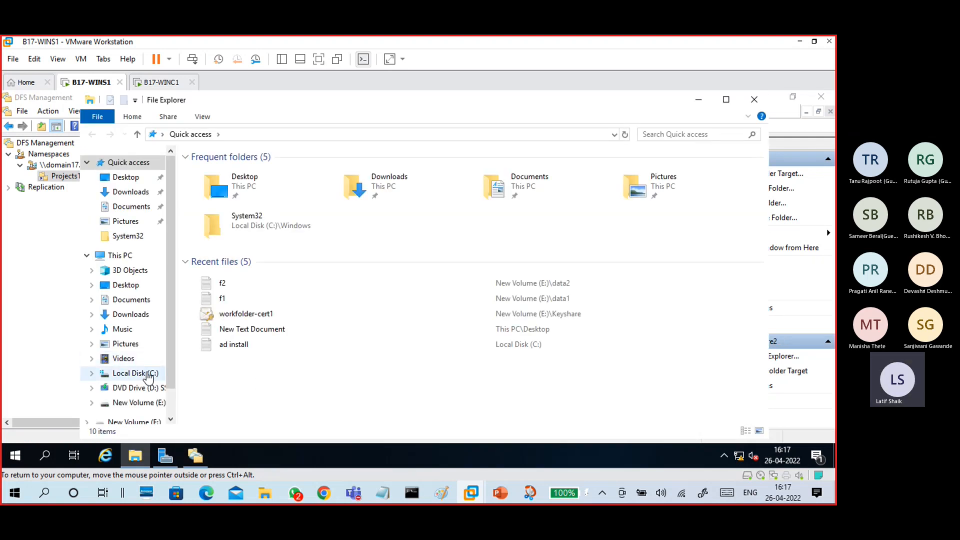
pyautogui.click(150, 375)
pyautogui.rightClick(279, 325)
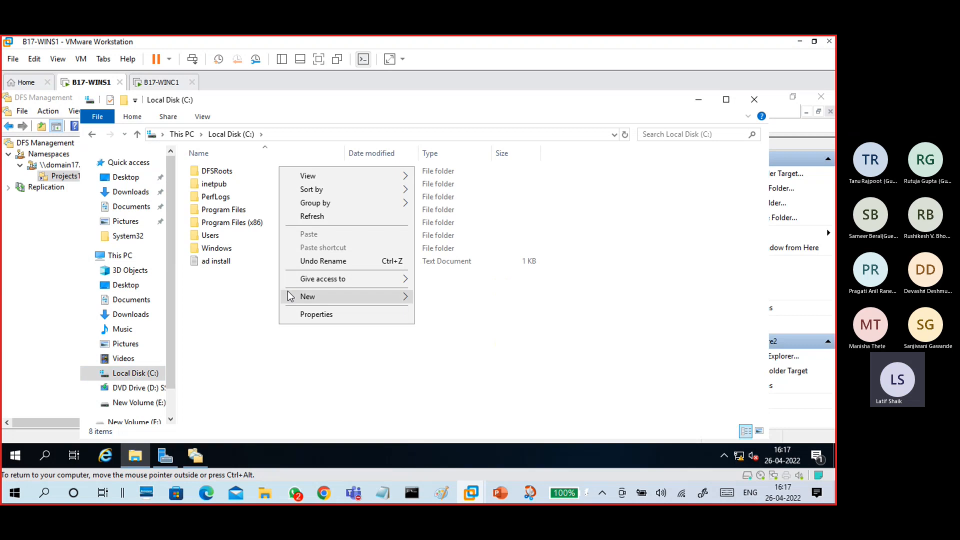
pyautogui.moveTo(289, 297)
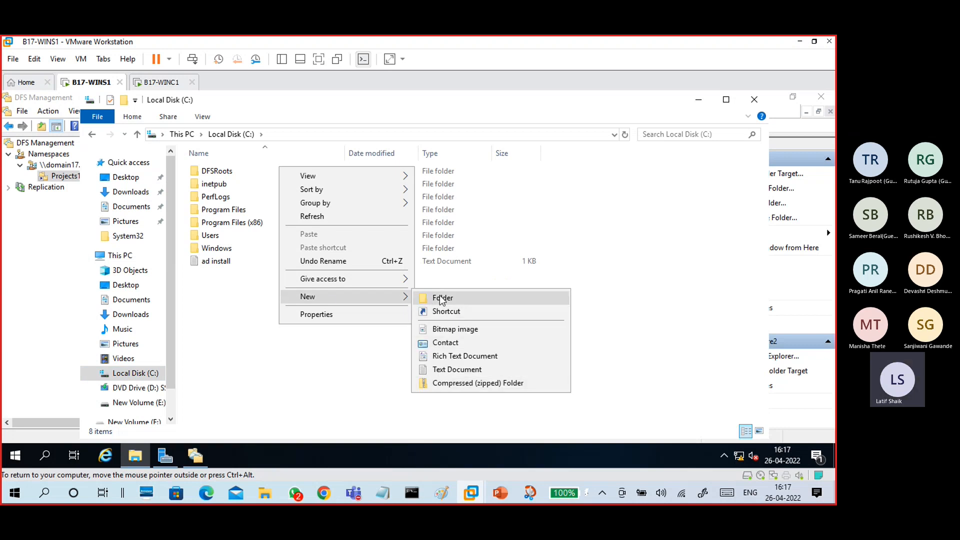
pyautogui.click(441, 300)
pyautogui.write('data3')
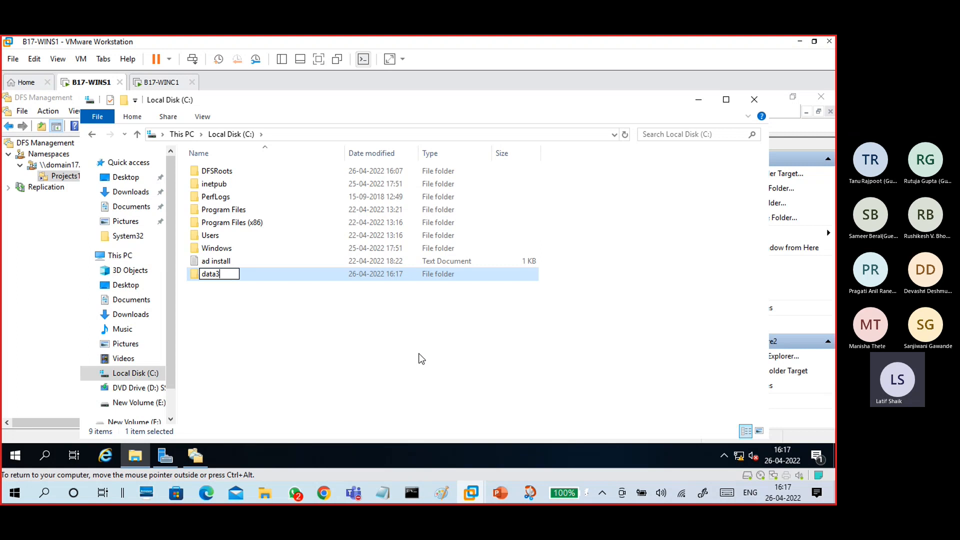
pyautogui.press('Return')
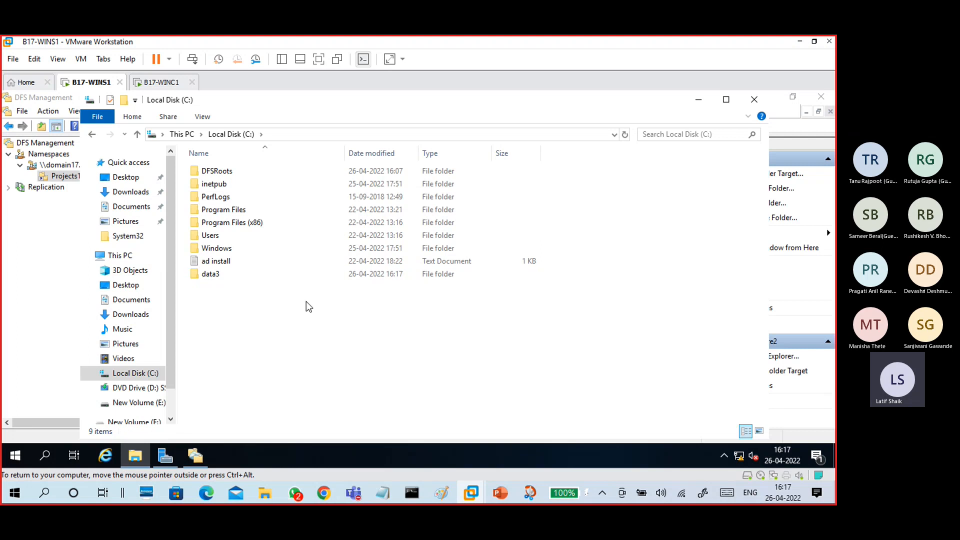
# - Inside data3, create a text document named f3
pyautogui.doubleClick(295, 272)
pyautogui.rightClick(325, 239)
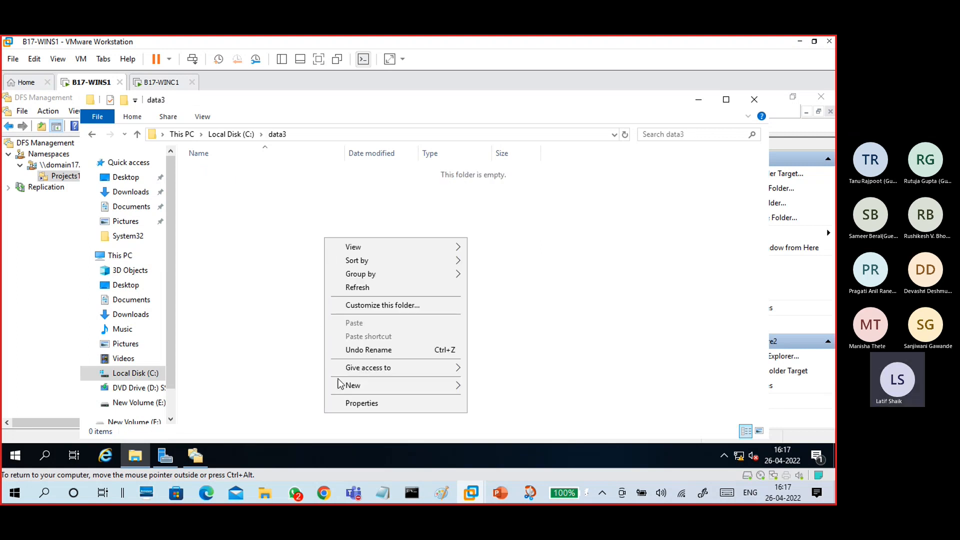
pyautogui.moveTo(370, 385)
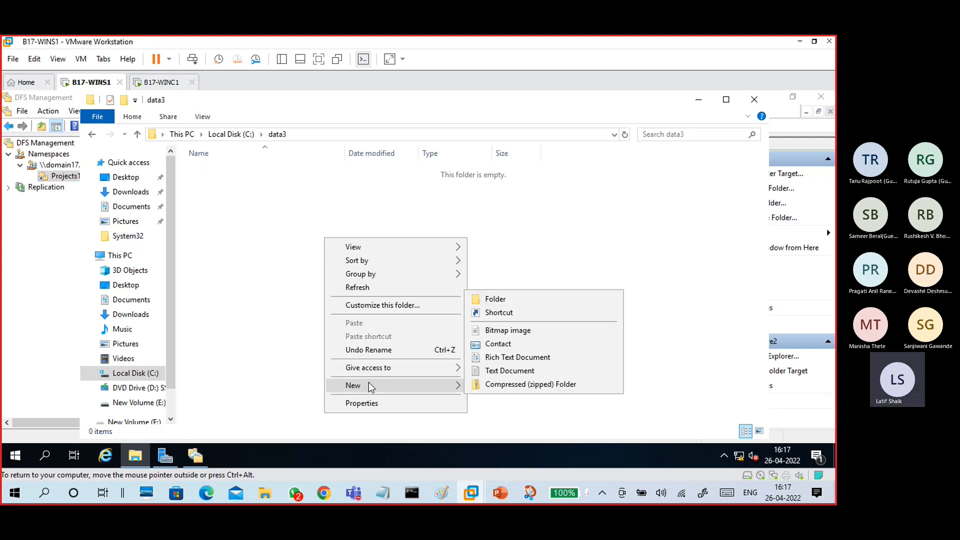
pyautogui.click(505, 371)
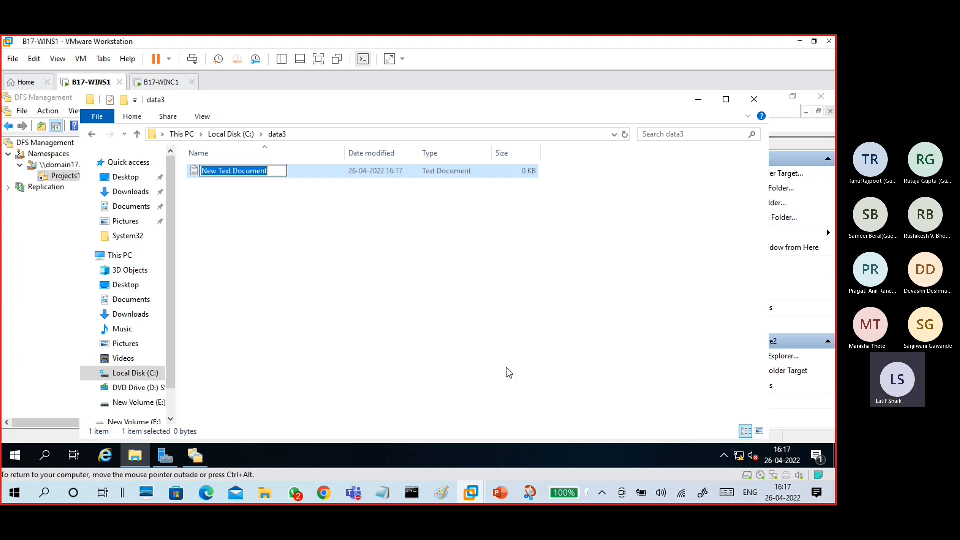
pyautogui.write('f3')
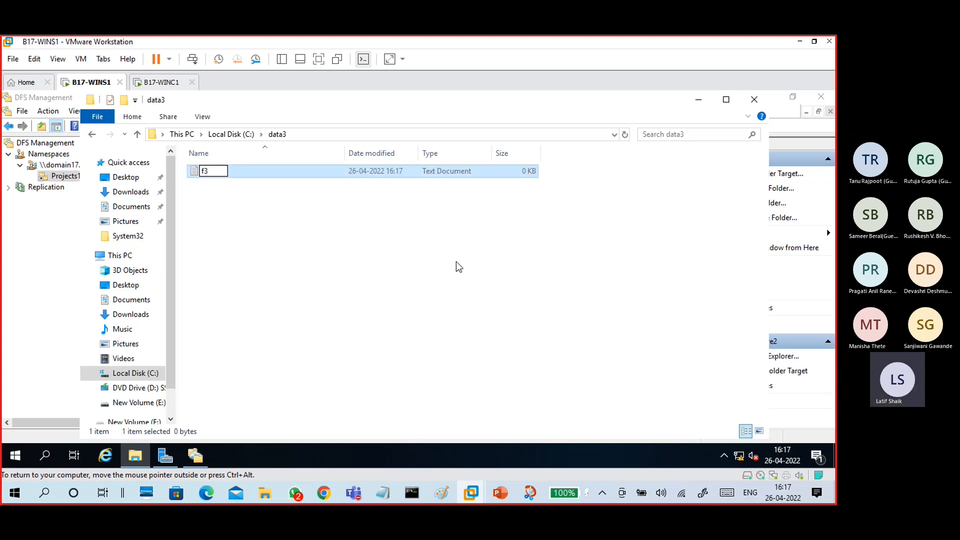
pyautogui.click(456, 262)
# - Return to C: and open the data3 folder's Properties
pyautogui.click(238, 135)
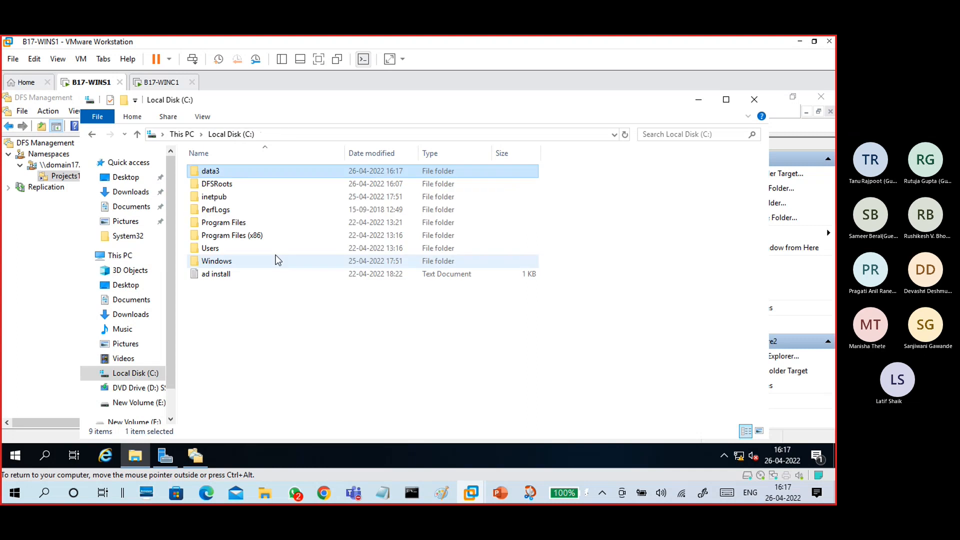
pyautogui.rightClick(251, 173)
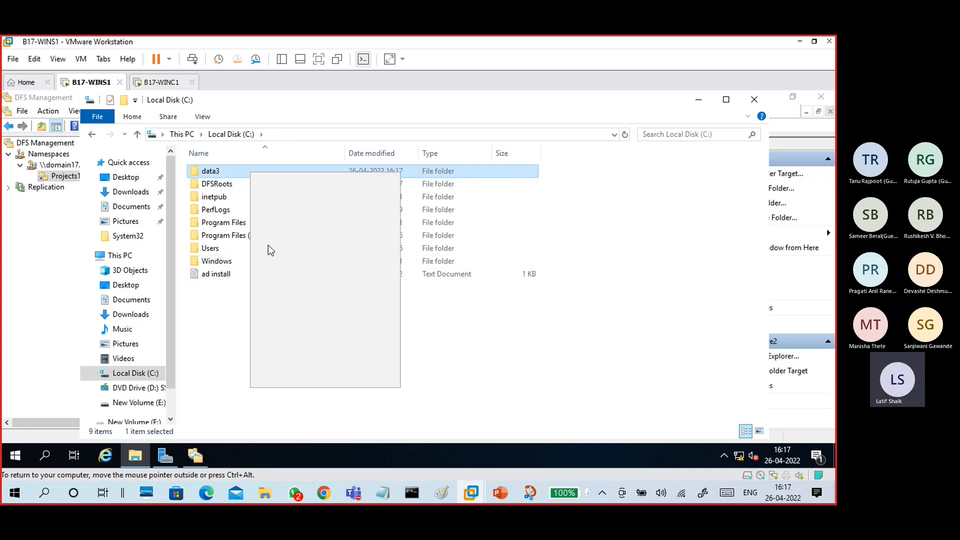
pyautogui.click(311, 383)
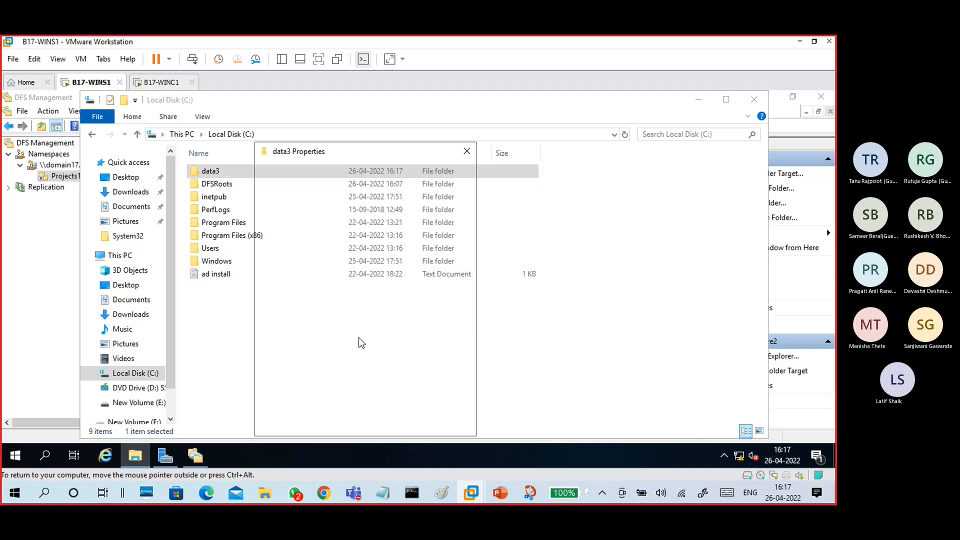
# - Share data3 through Advanced Sharing, giving Everyone Full Control share permission
pyautogui.click(305, 171)
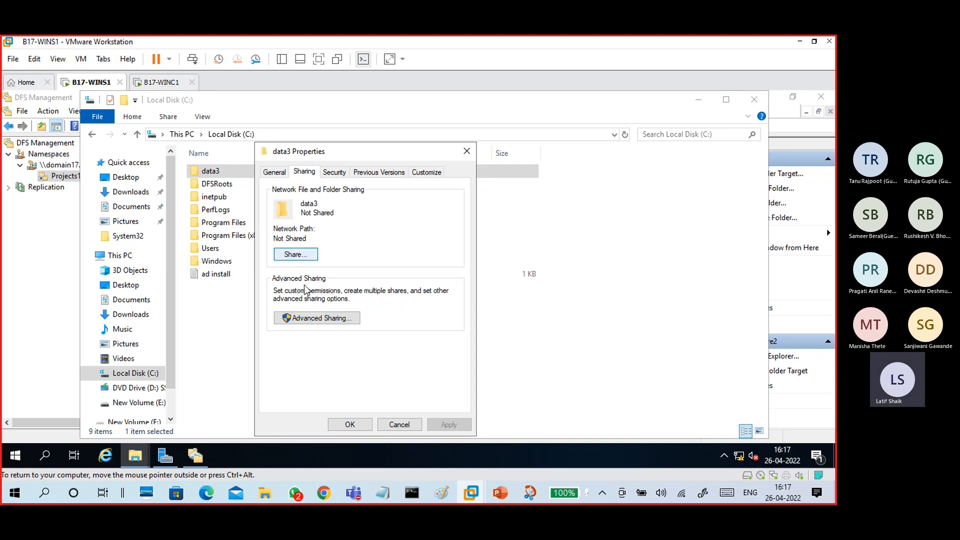
pyautogui.click(311, 319)
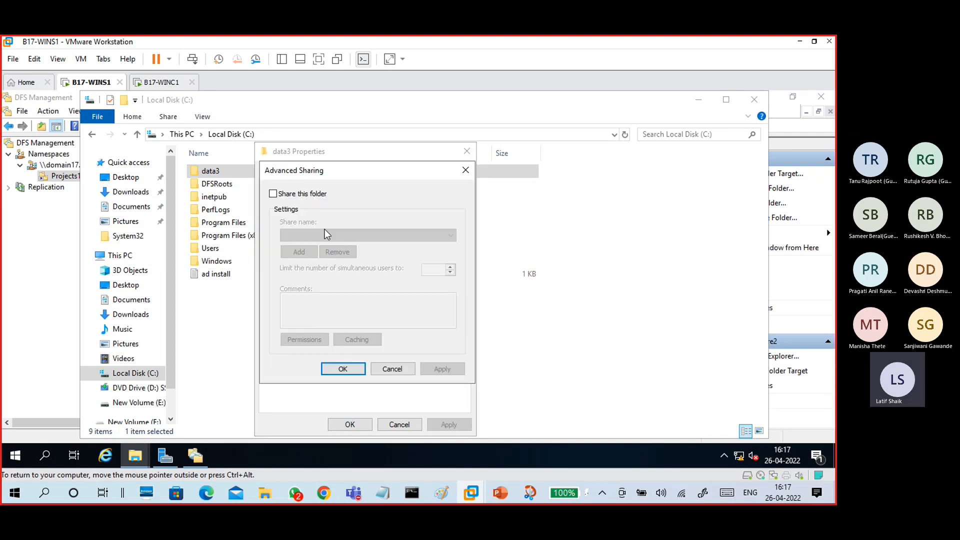
pyautogui.click(311, 195)
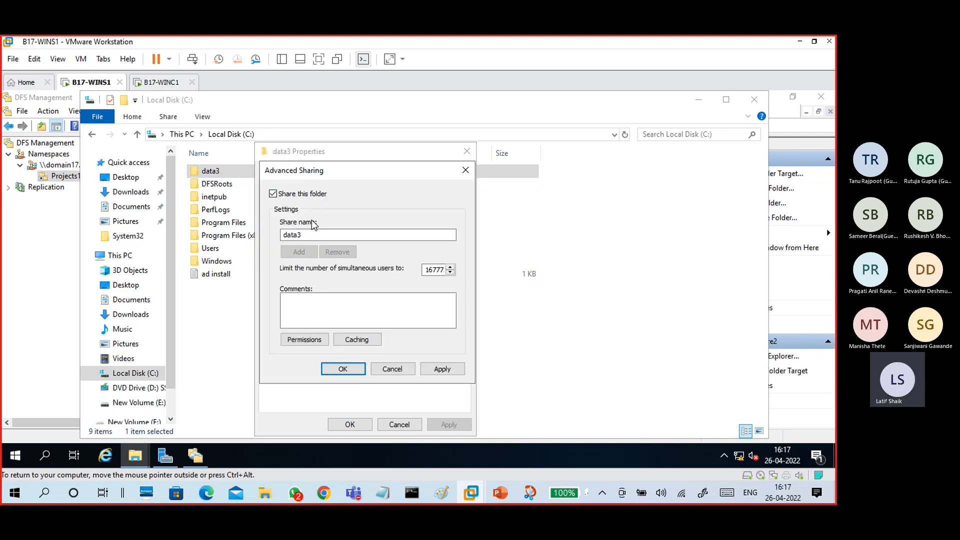
pyautogui.click(313, 341)
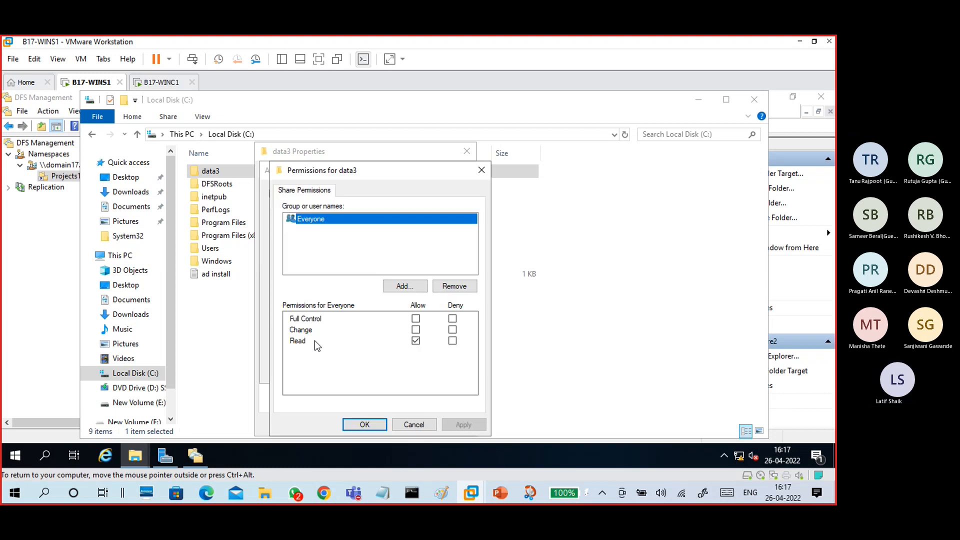
pyautogui.click(417, 320)
pyautogui.click(455, 425)
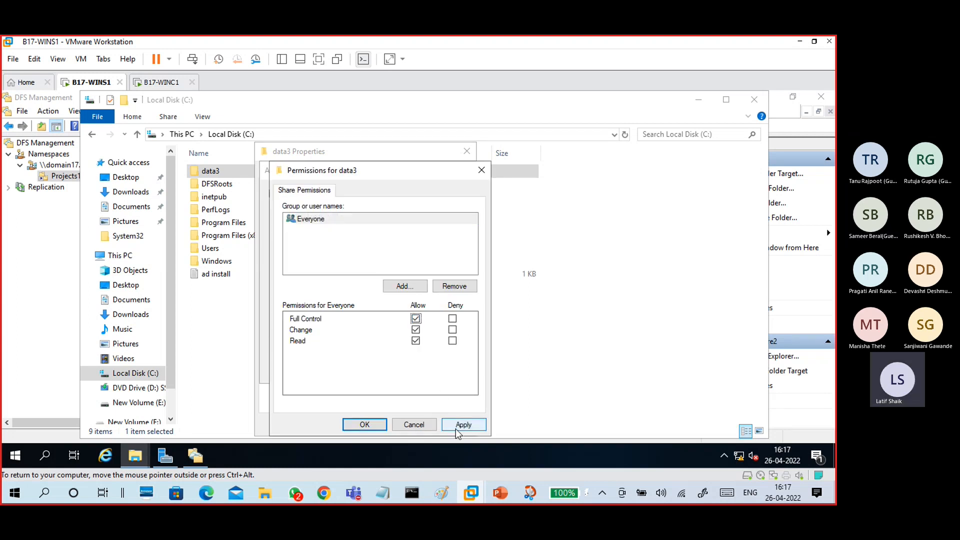
pyautogui.click(370, 425)
pyautogui.click(433, 371)
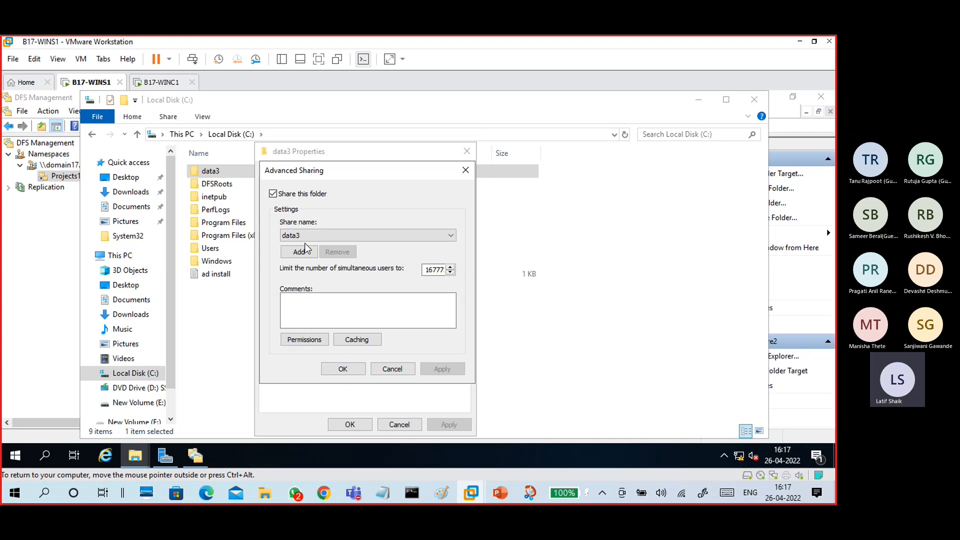
pyautogui.click(350, 372)
# - Add Everyone to data3's security permissions with Full control and apply
pyautogui.click(336, 173)
pyautogui.click(426, 276)
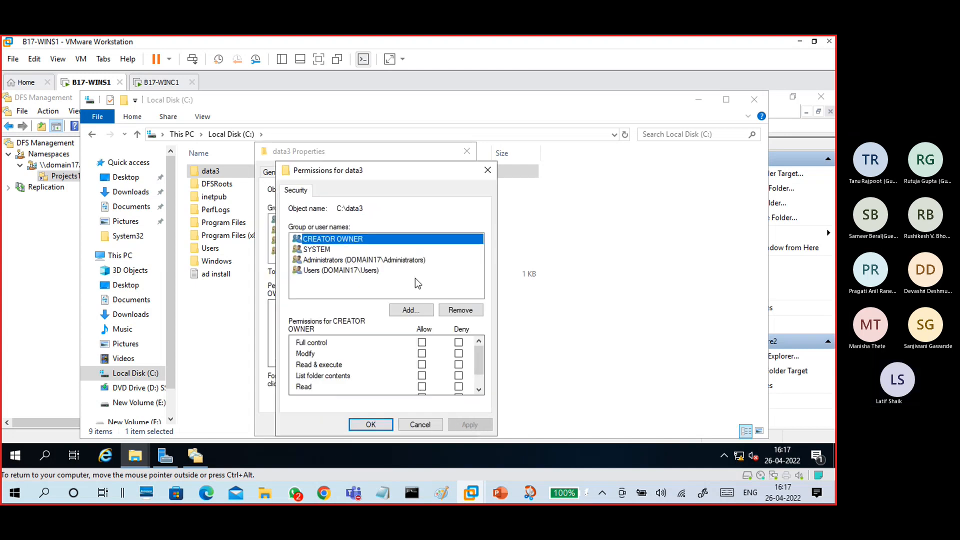
pyautogui.click(407, 310)
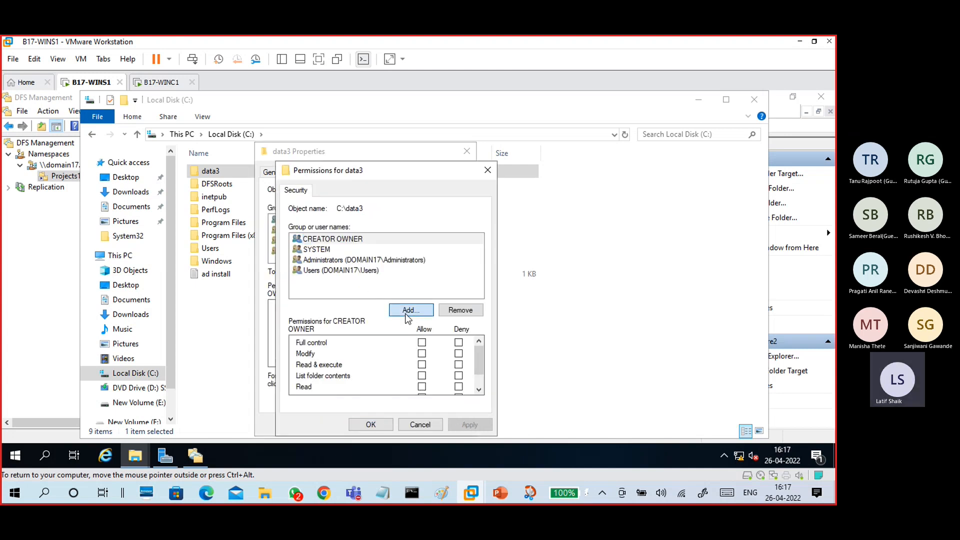
pyautogui.write('every')
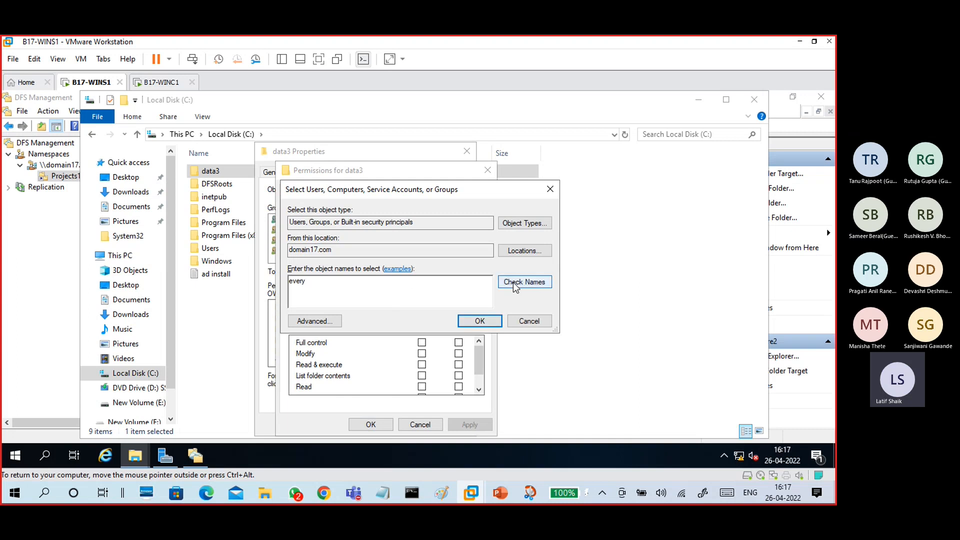
pyautogui.click(503, 284)
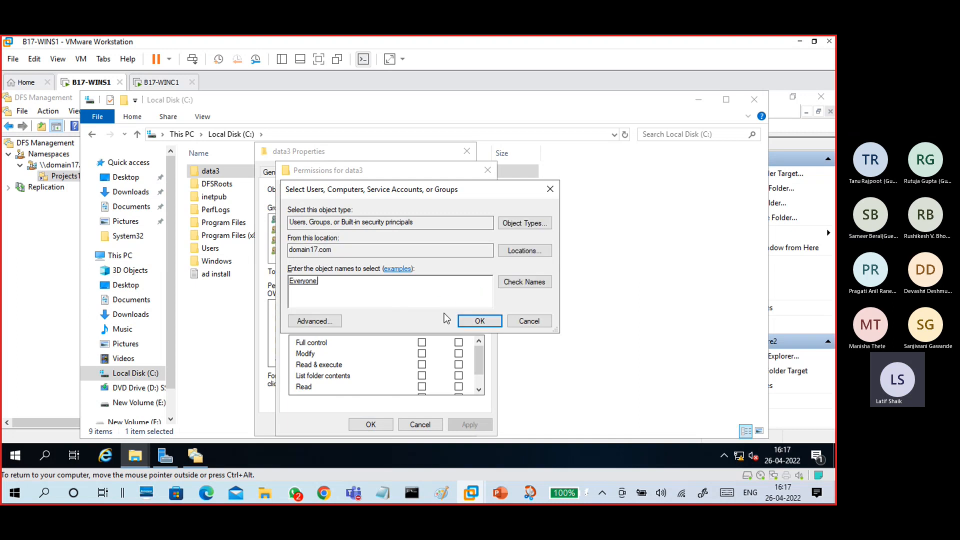
pyautogui.click(465, 322)
pyautogui.click(422, 342)
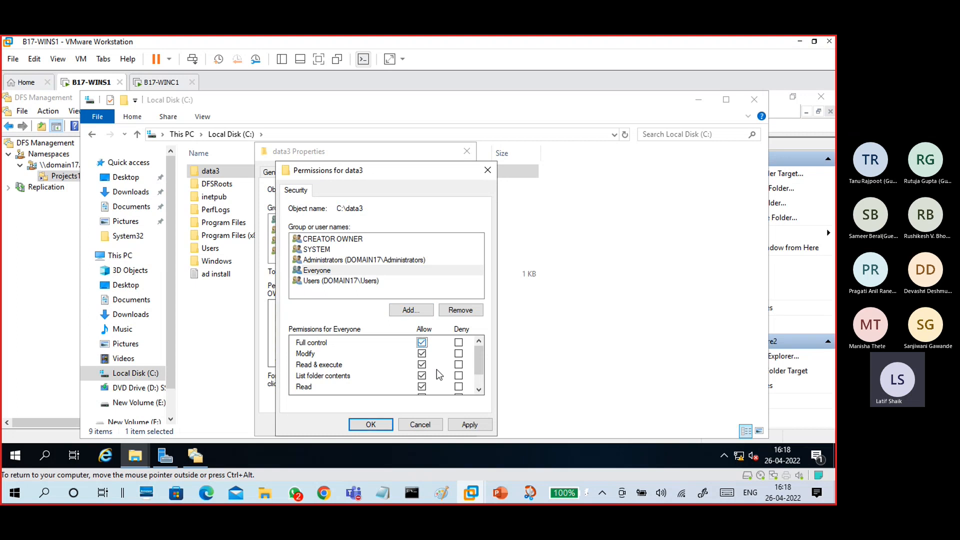
pyautogui.click(362, 270)
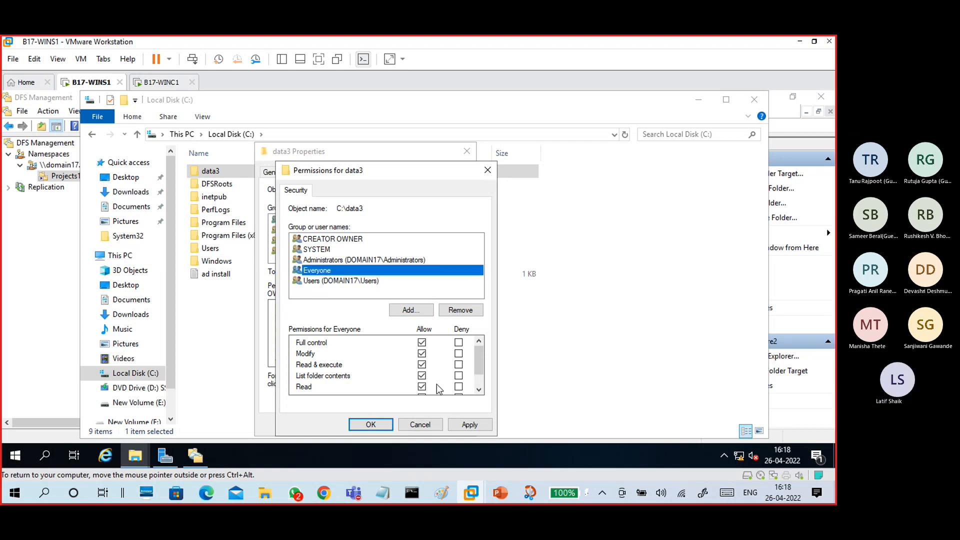
pyautogui.click(457, 424)
pyautogui.click(373, 423)
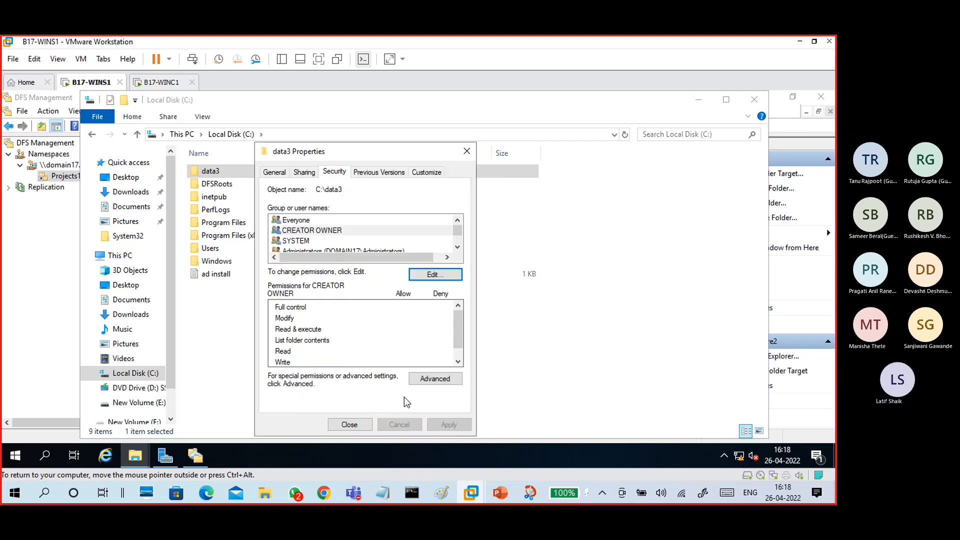
# - Check data3's sharing status and close its Properties dialog
pyautogui.click(302, 172)
pyautogui.click(366, 423)
pyautogui.click(344, 359)
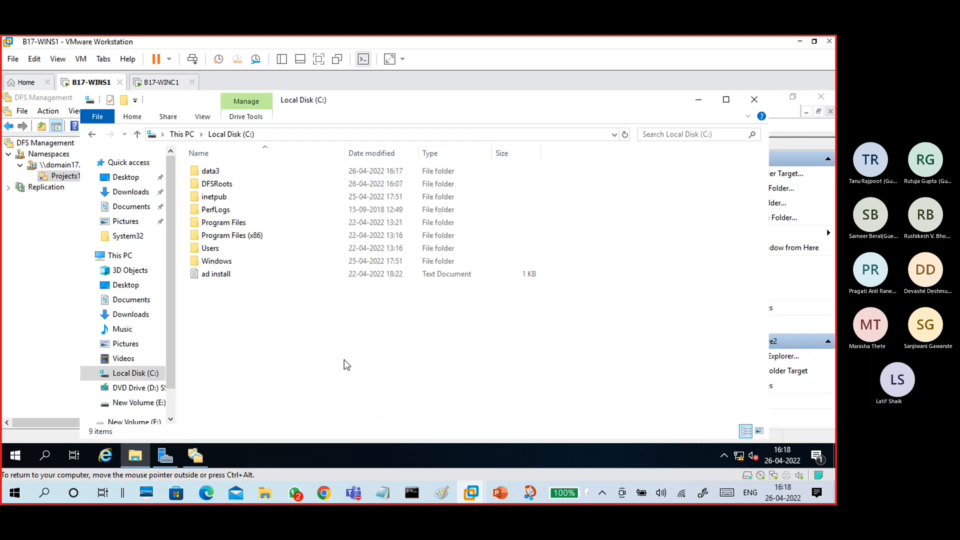
# - Add \\WINS1\data3 as a third folder target of Projects17
pyautogui.click(700, 100)
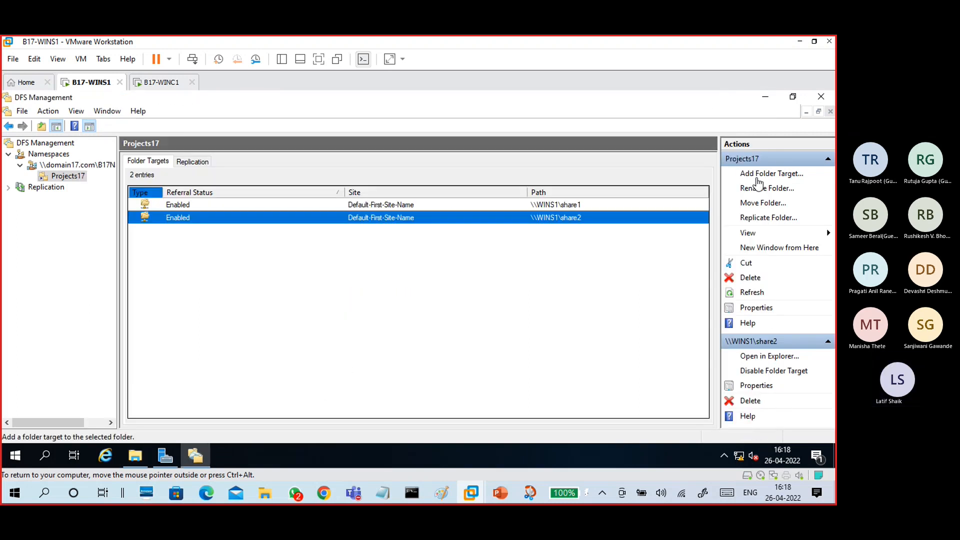
pyautogui.click(758, 175)
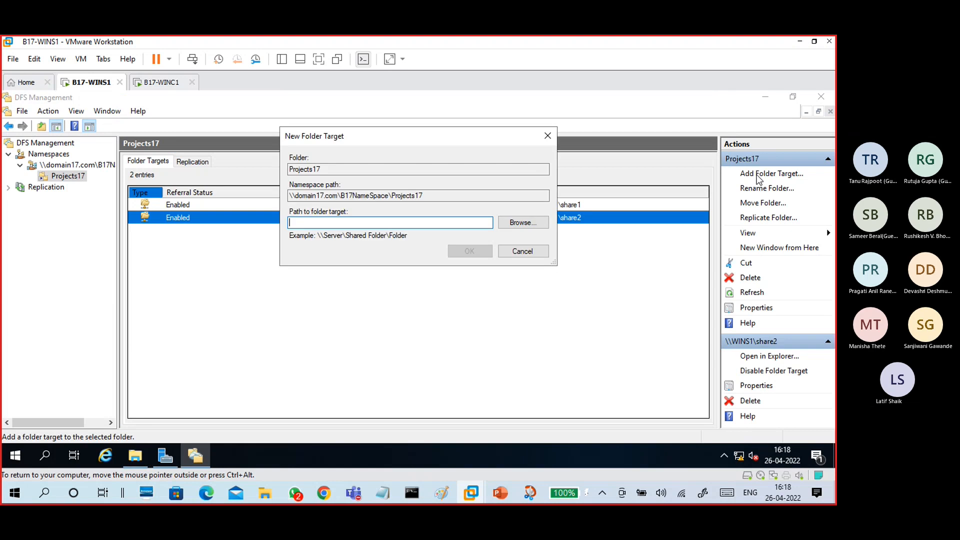
pyautogui.click(520, 222)
pyautogui.click(341, 193)
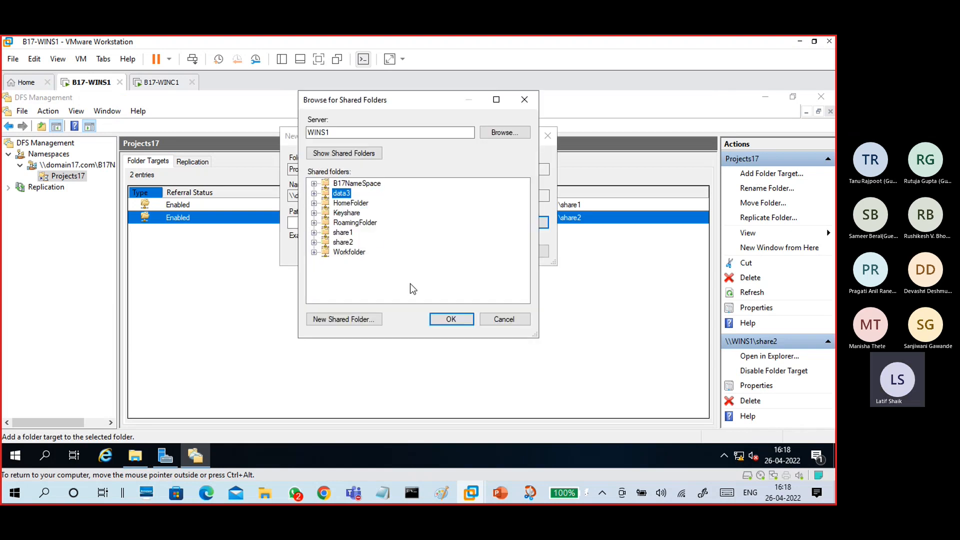
pyautogui.click(450, 320)
pyautogui.click(470, 251)
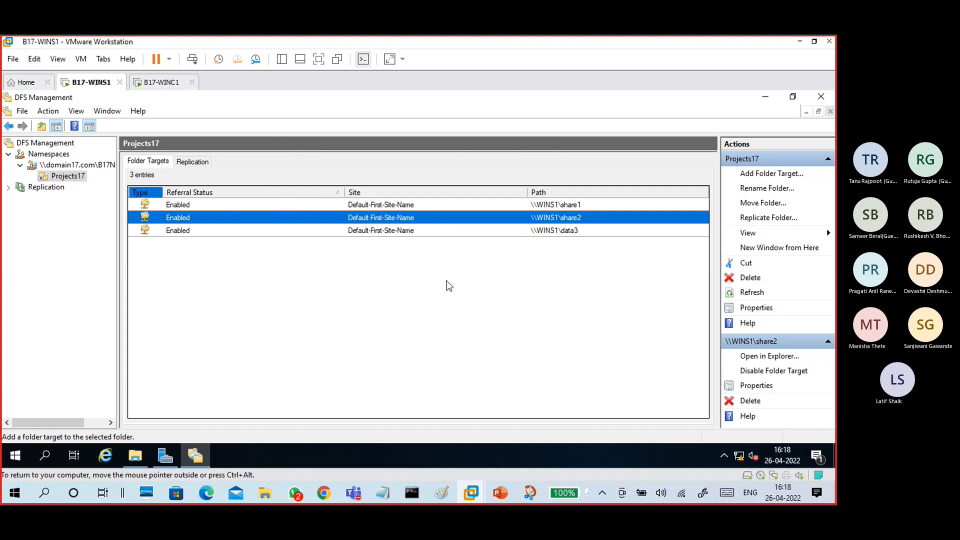
pyautogui.click(421, 233)
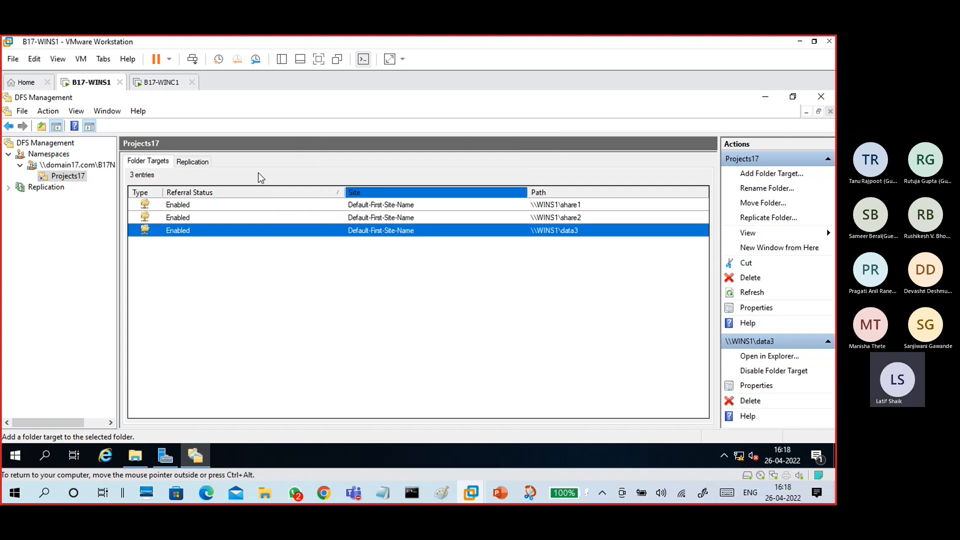
# - Refresh the B17NameSpace namespace from its right-click menu
pyautogui.click(50, 155)
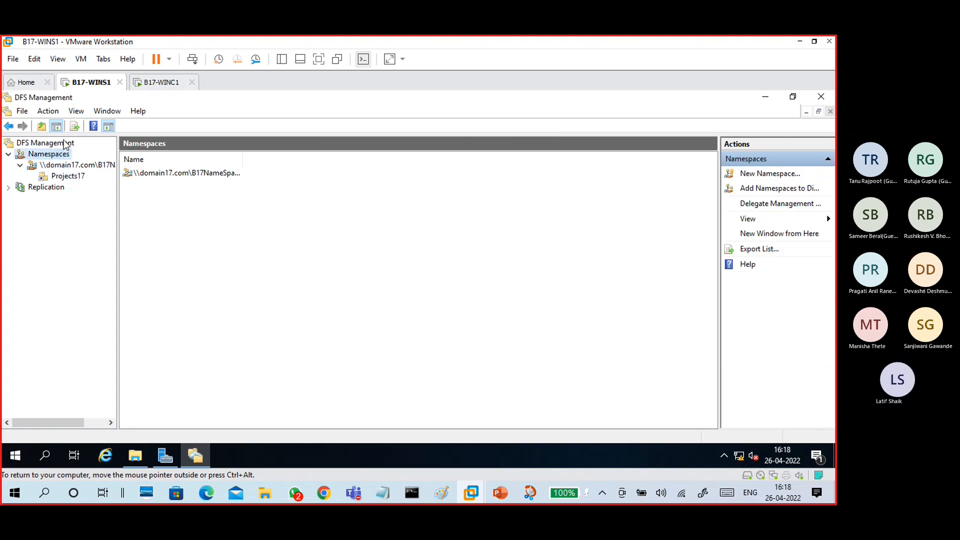
pyautogui.click(60, 165)
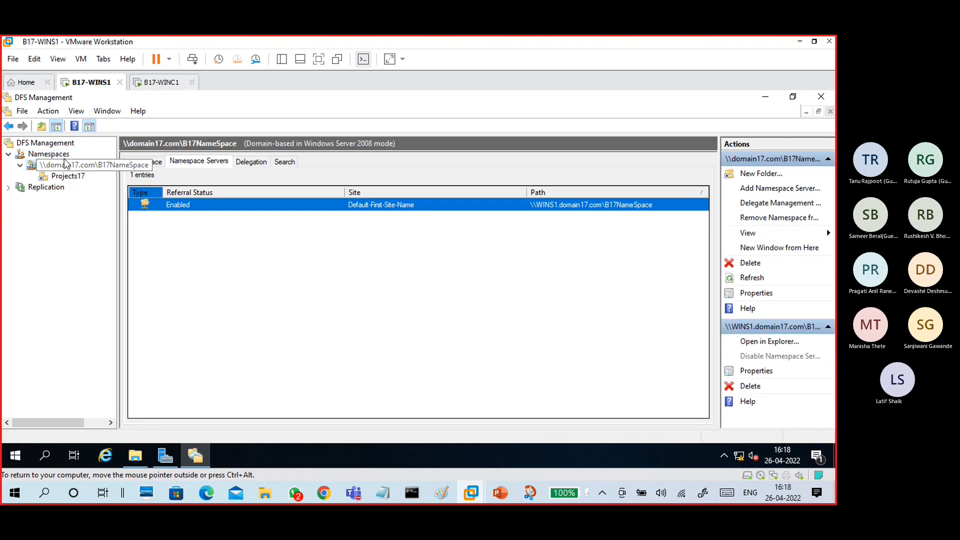
pyautogui.rightClick(75, 170)
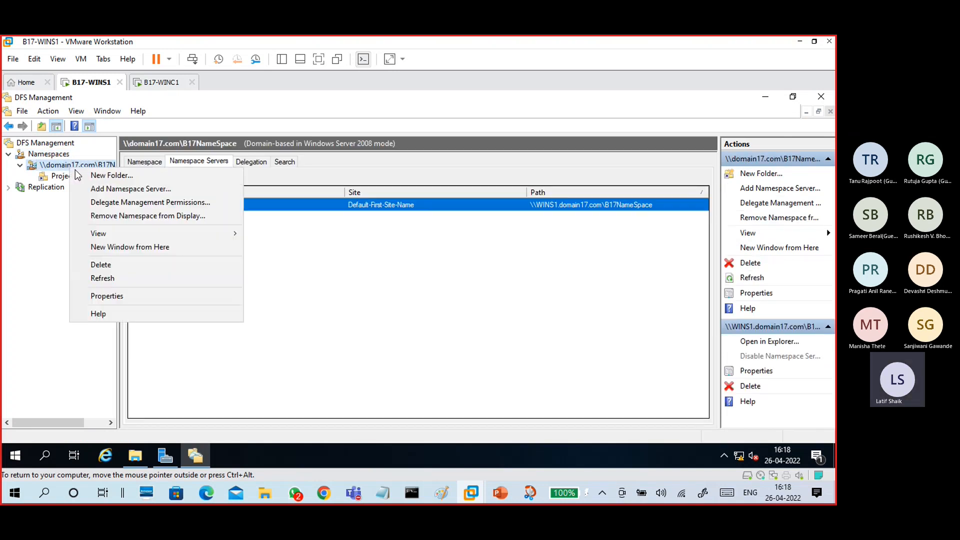
pyautogui.click(105, 278)
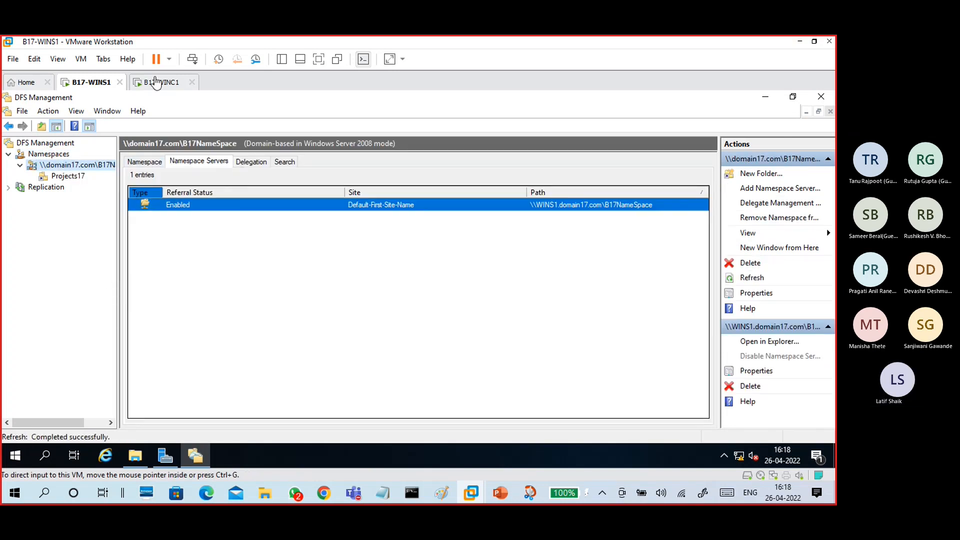
pyautogui.click(161, 82)
# - Browse up through the namespace folders, dismiss the network discovery error and close the window
pyautogui.click(314, 137)
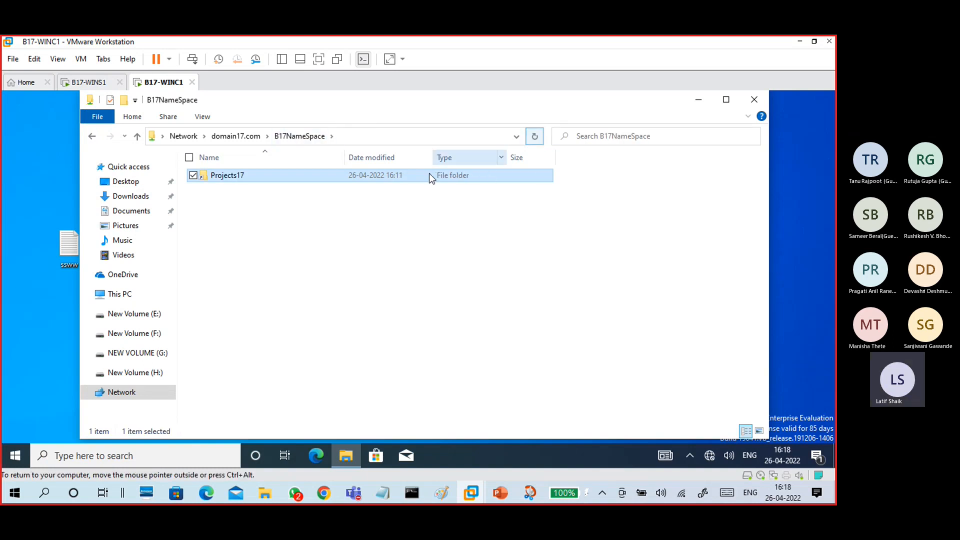
pyautogui.doubleClick(311, 176)
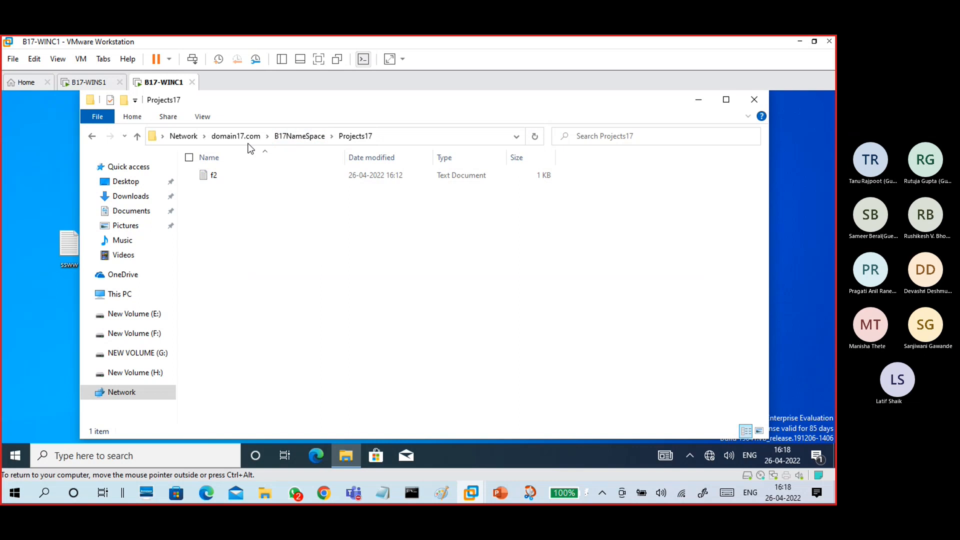
pyautogui.click(236, 136)
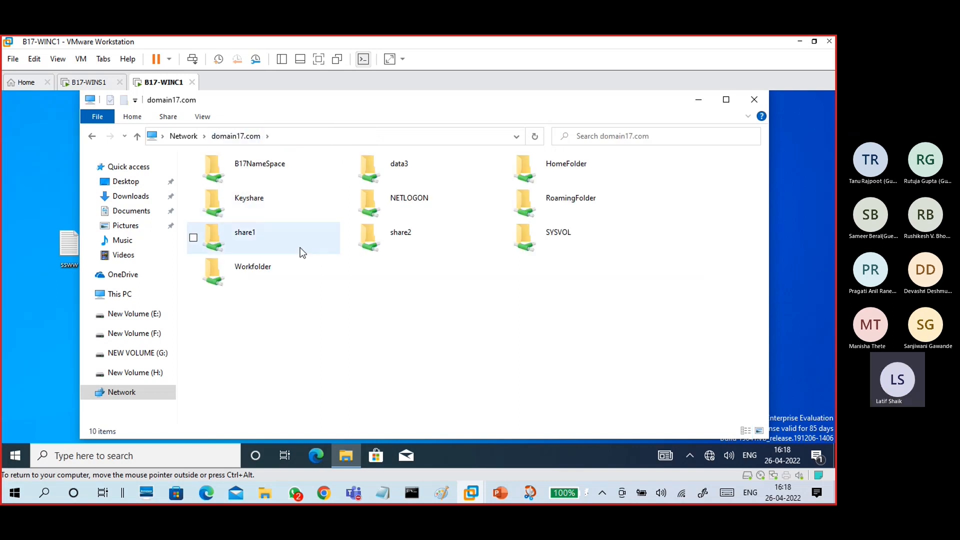
pyautogui.doubleClick(275, 166)
pyautogui.click(181, 140)
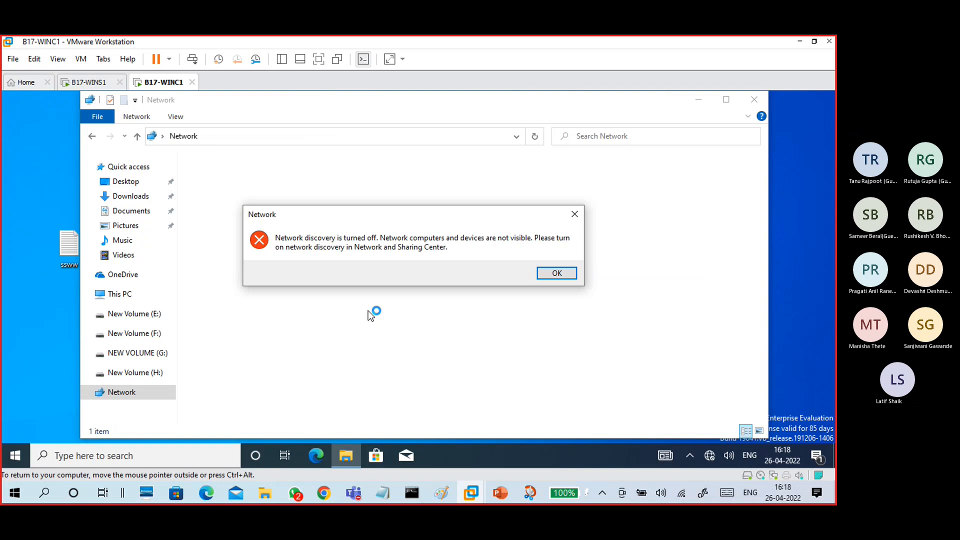
pyautogui.click(544, 273)
pyautogui.click(754, 102)
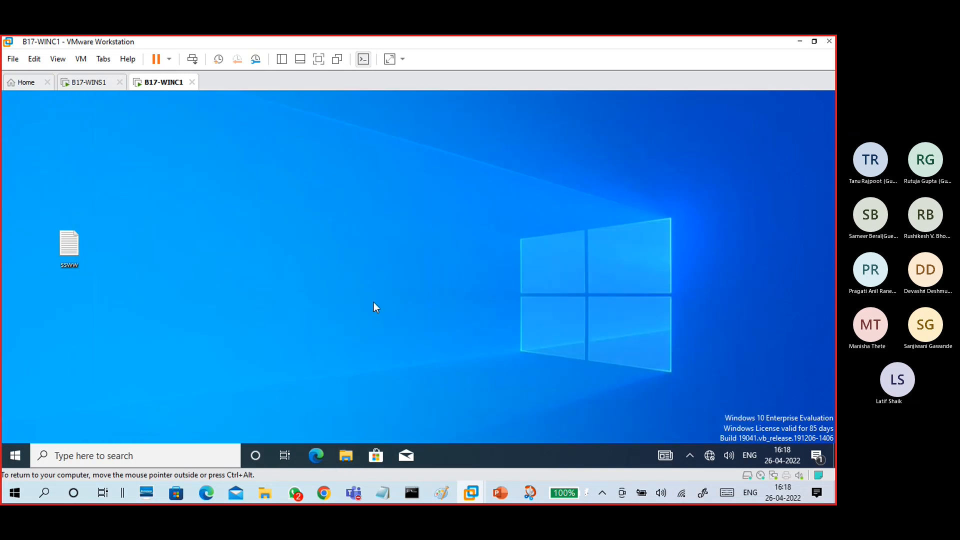
# - Reopen \\domain17.com\B17NameSpace, open f2 in Projects17 reading "this is f2 in data2", and close it
pyautogui.press('super+r')
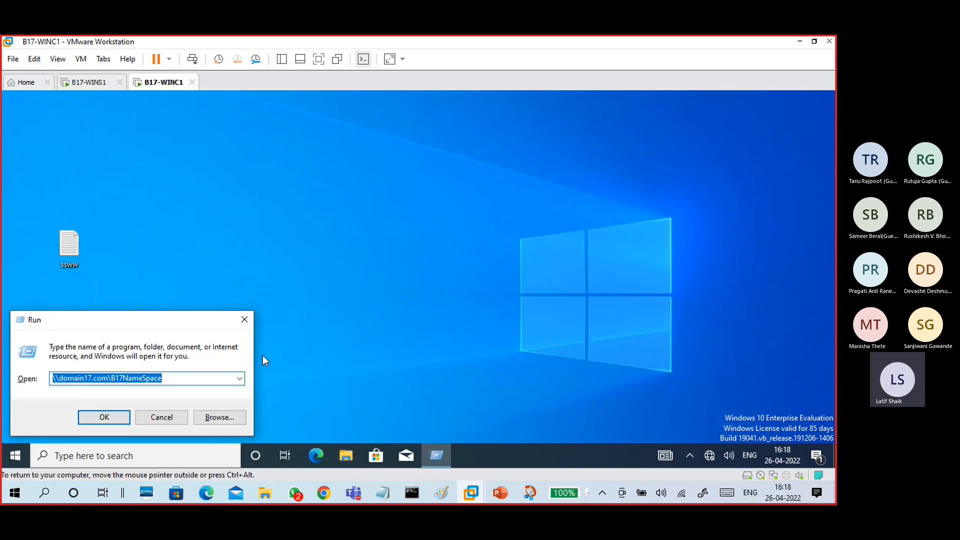
pyautogui.click(104, 418)
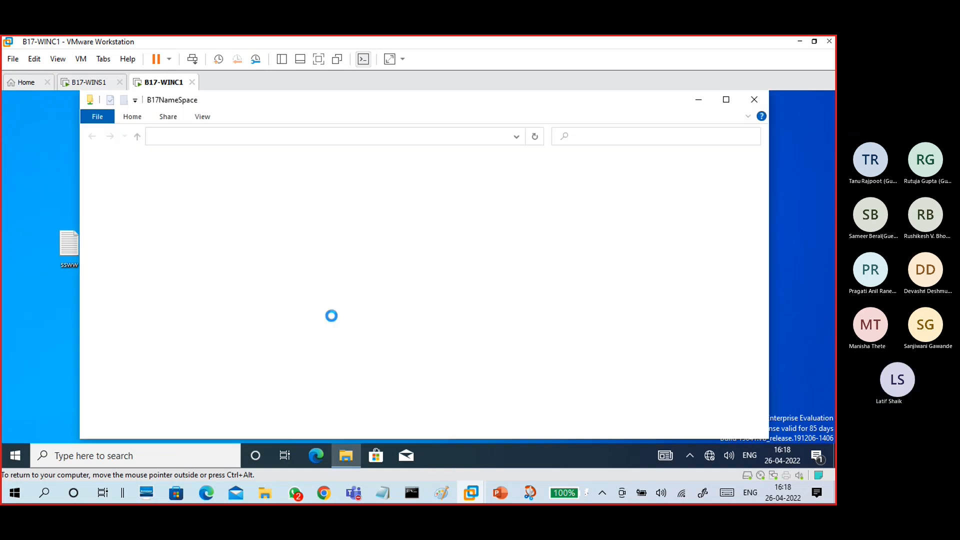
pyautogui.doubleClick(235, 175)
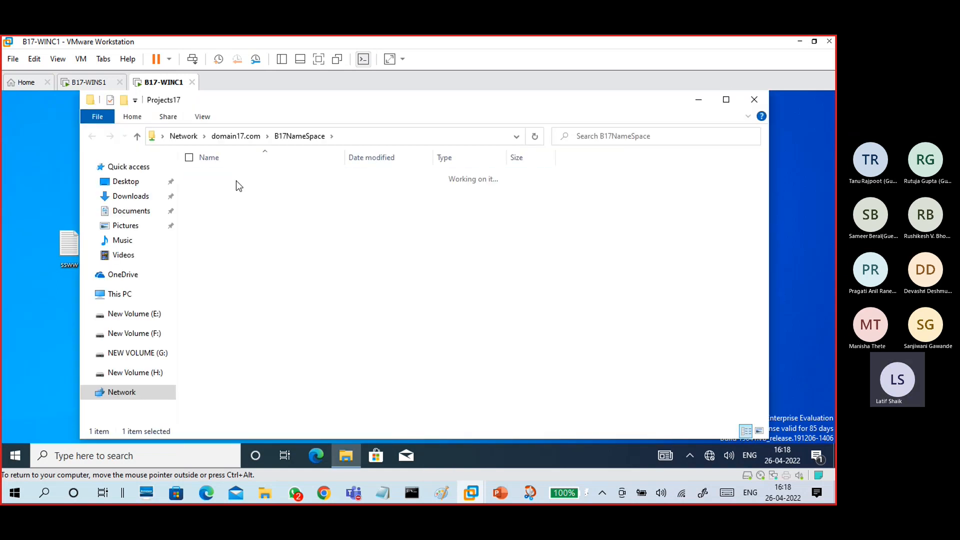
pyautogui.doubleClick(219, 186)
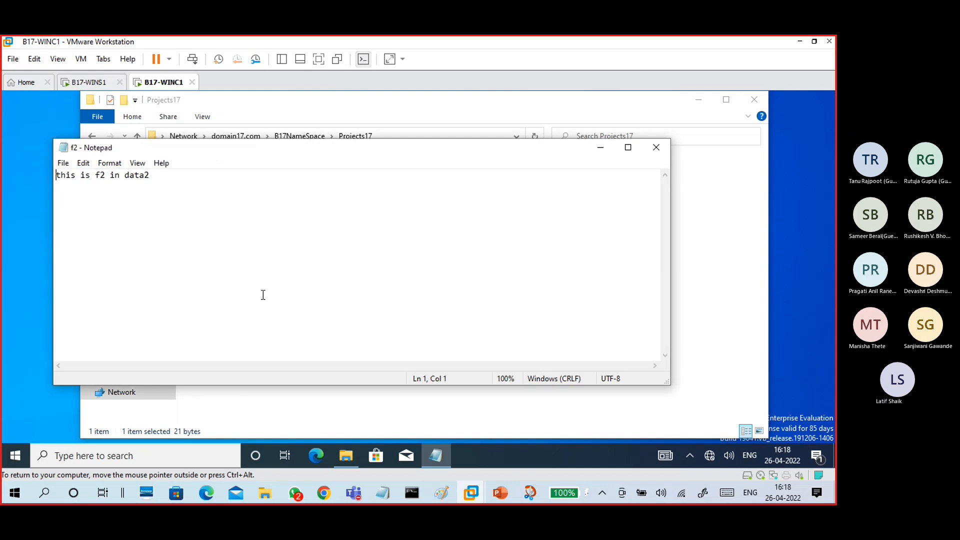
pyautogui.click(656, 147)
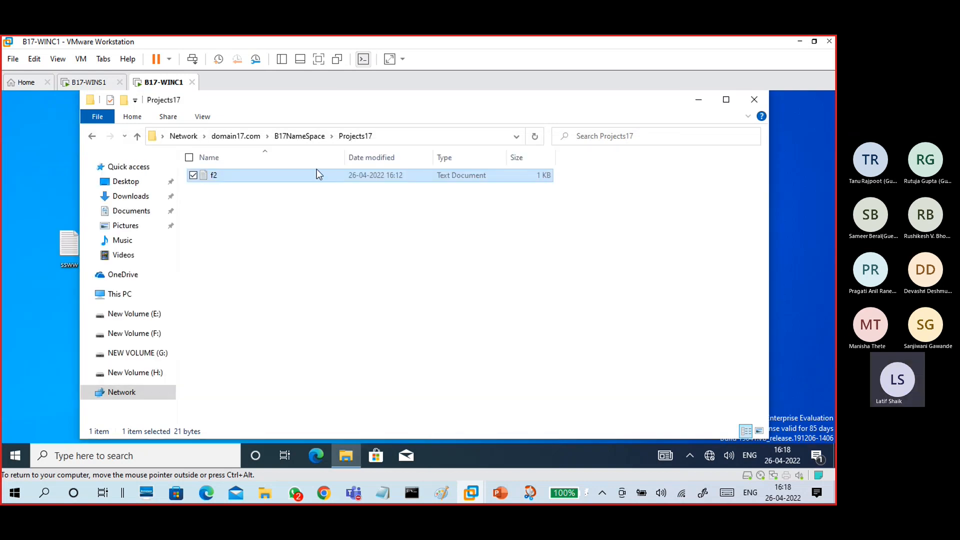
# - On the server, review Projects17's targets, then delete the Projects17 folder and confirm
pyautogui.click(93, 82)
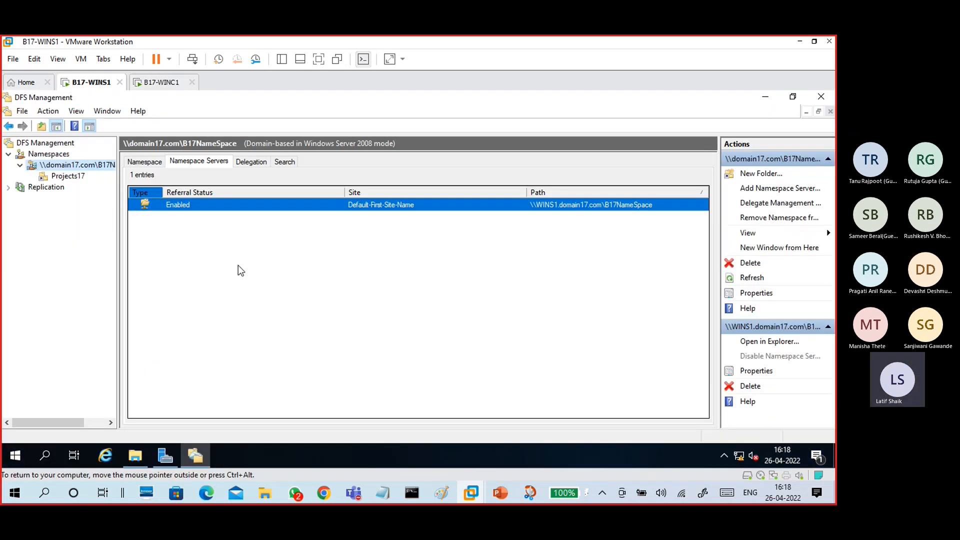
pyautogui.click(78, 176)
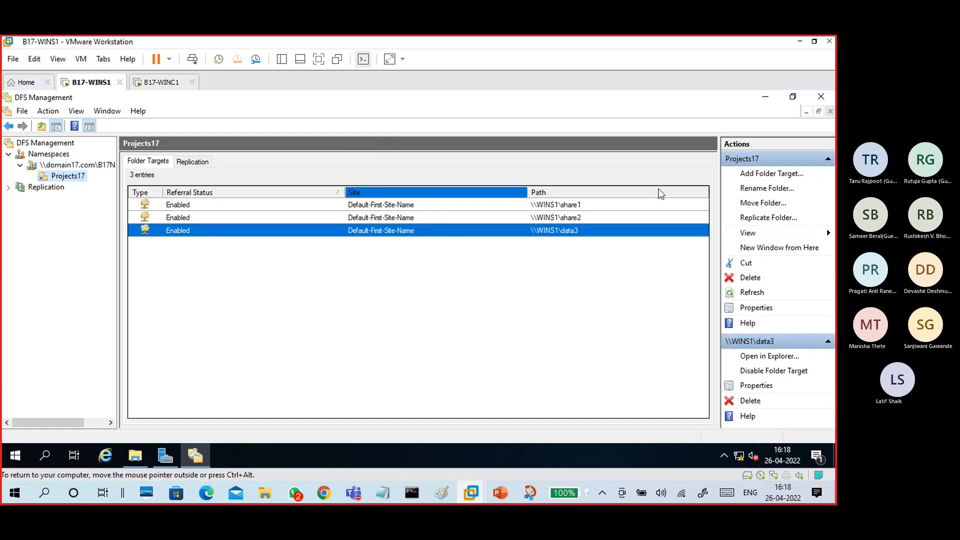
pyautogui.click(400, 205)
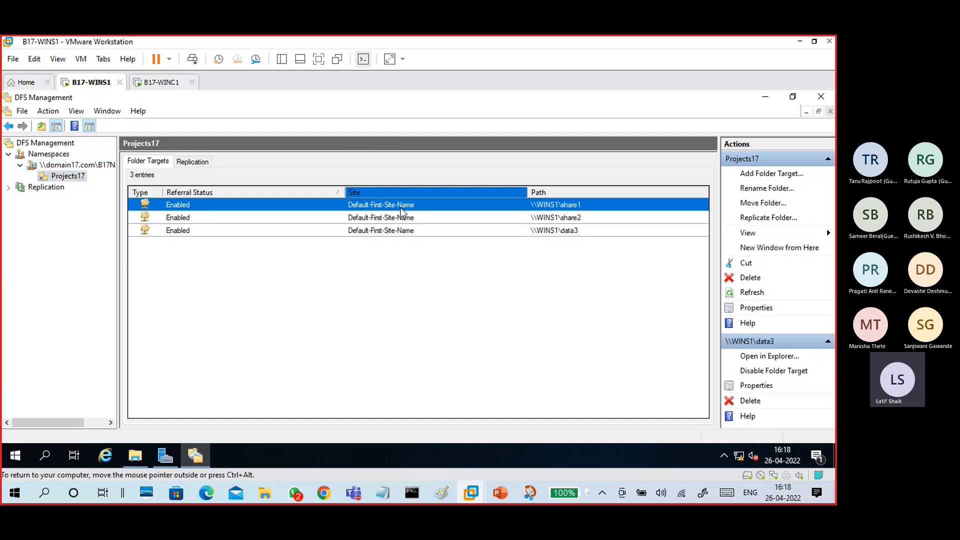
pyautogui.click(434, 217)
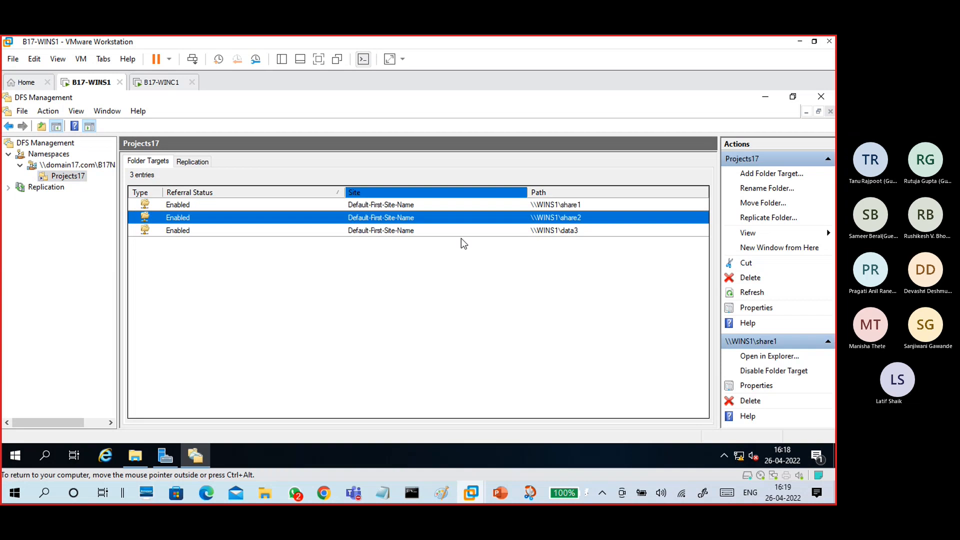
pyautogui.click(749, 278)
pyautogui.click(456, 330)
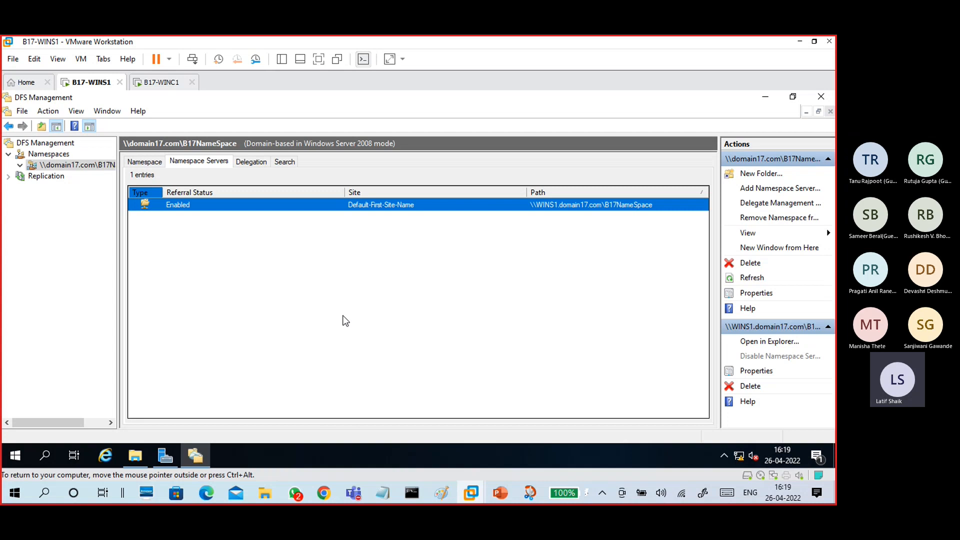
# - Check B17NameSpace's Namespace, Namespace Servers and Delegation tabs, refreshing the delegation list
pyautogui.click(145, 160)
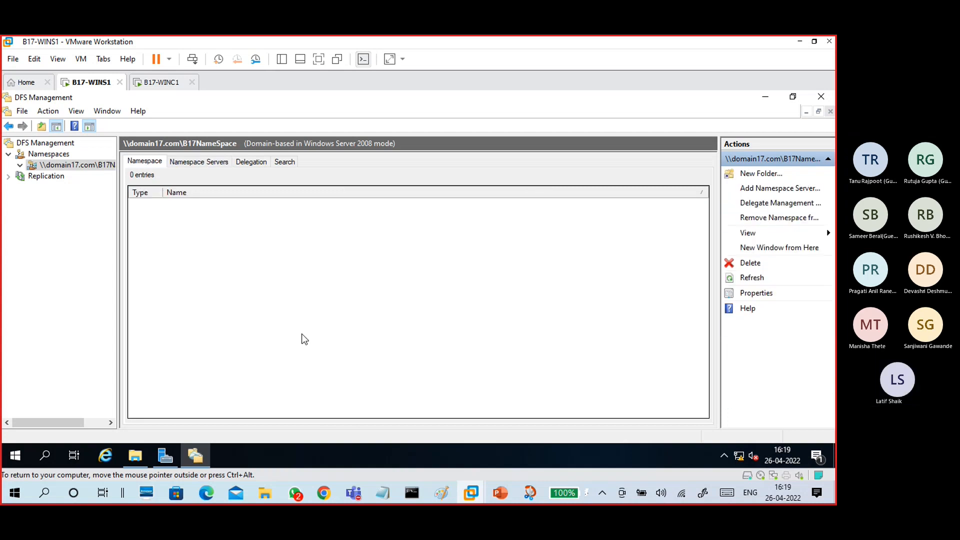
pyautogui.click(195, 162)
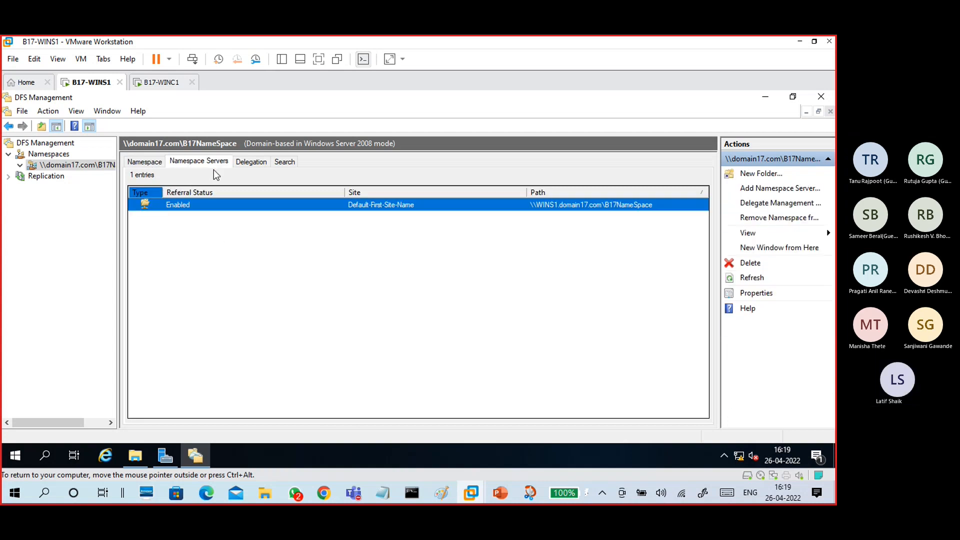
pyautogui.click(264, 162)
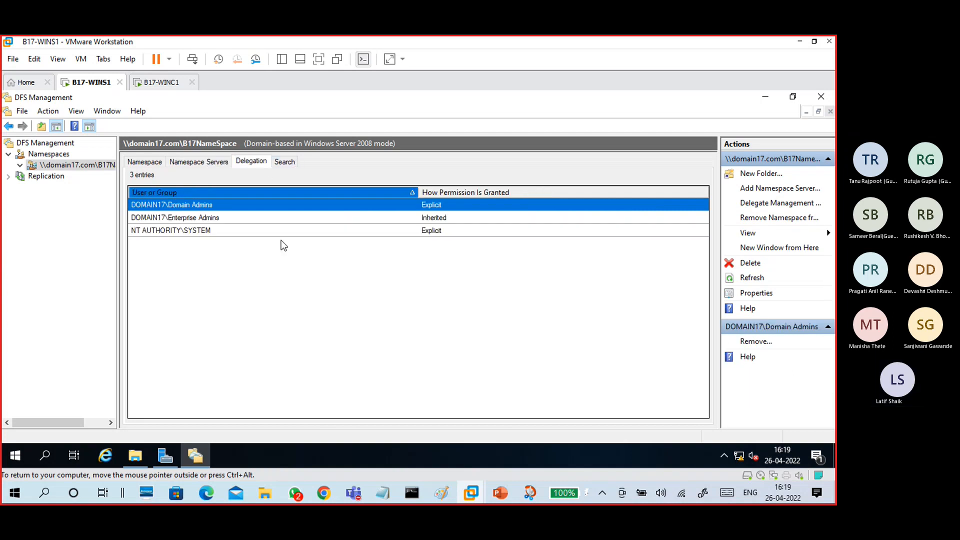
pyautogui.click(275, 271)
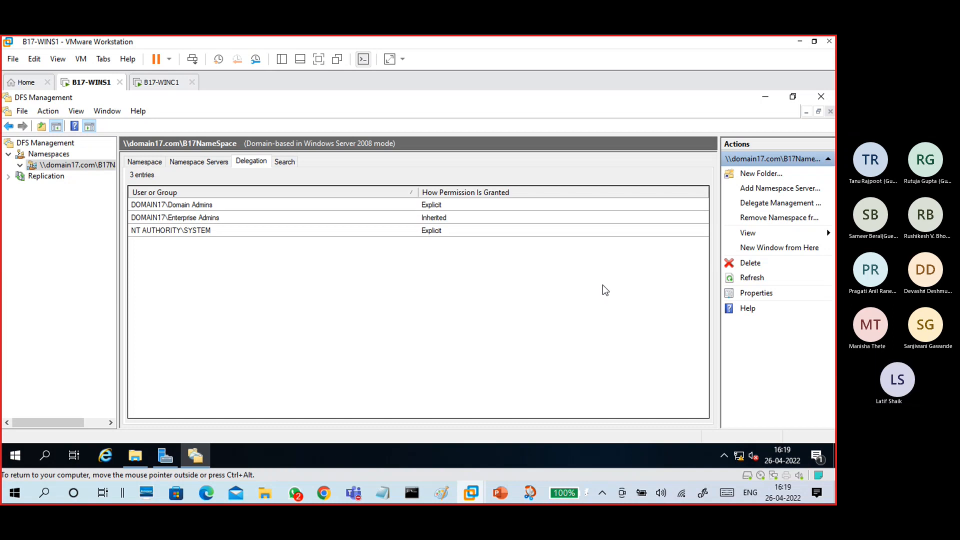
pyautogui.rightClick(501, 265)
pyautogui.click(522, 272)
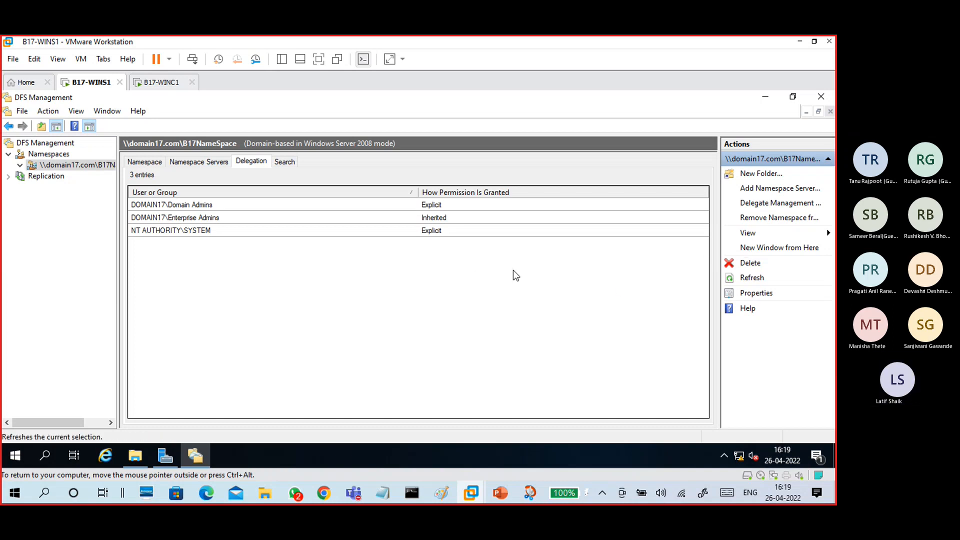
# - Open the namespace's Properties and cancel without changes
pyautogui.rightClick(387, 280)
pyautogui.click(412, 302)
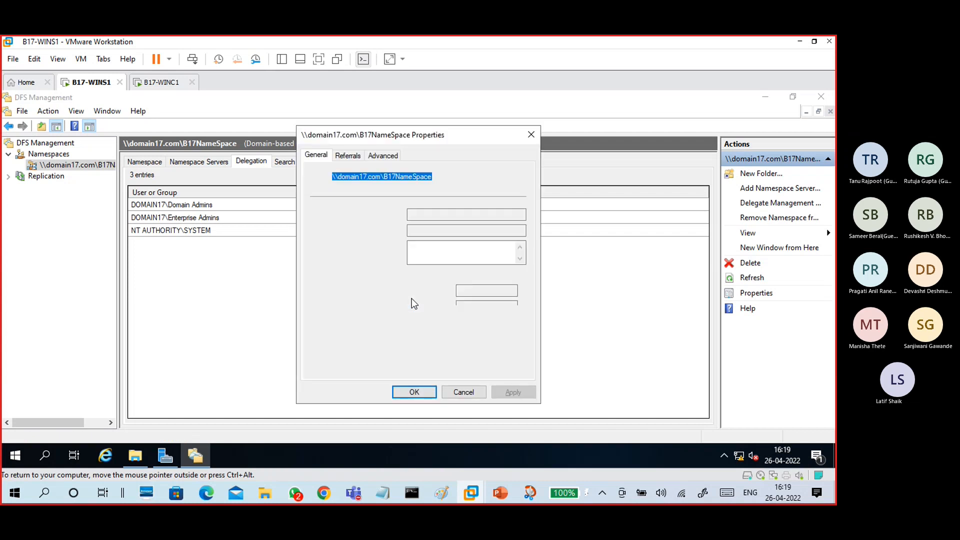
pyautogui.click(464, 391)
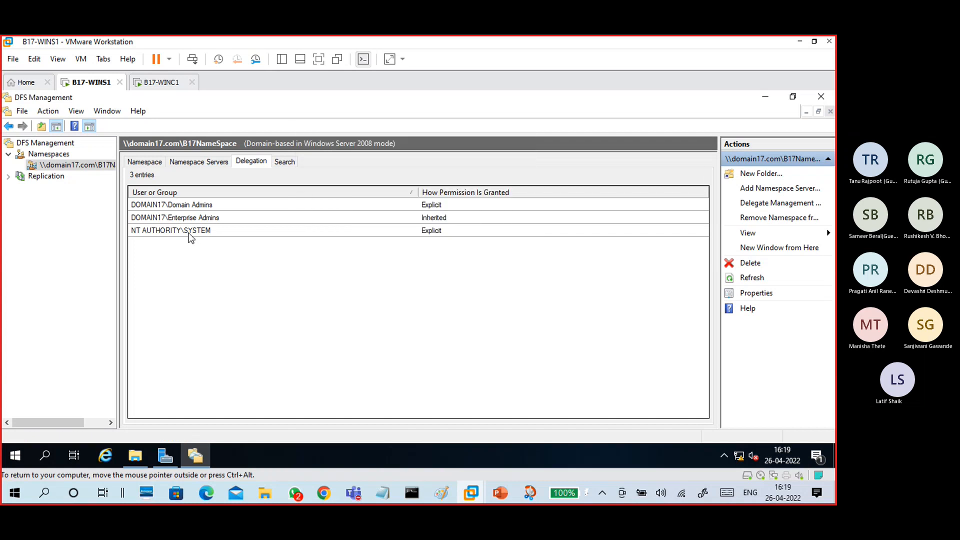
pyautogui.rightClick(95, 165)
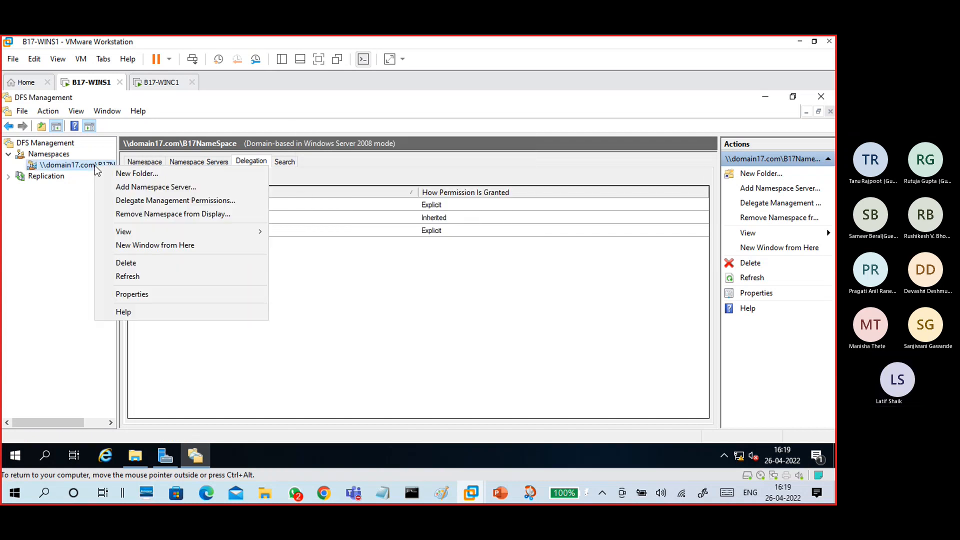
# - Open Add Namespace Server and the Referrals and Advanced properties, cancelling each unchanged
pyautogui.click(122, 188)
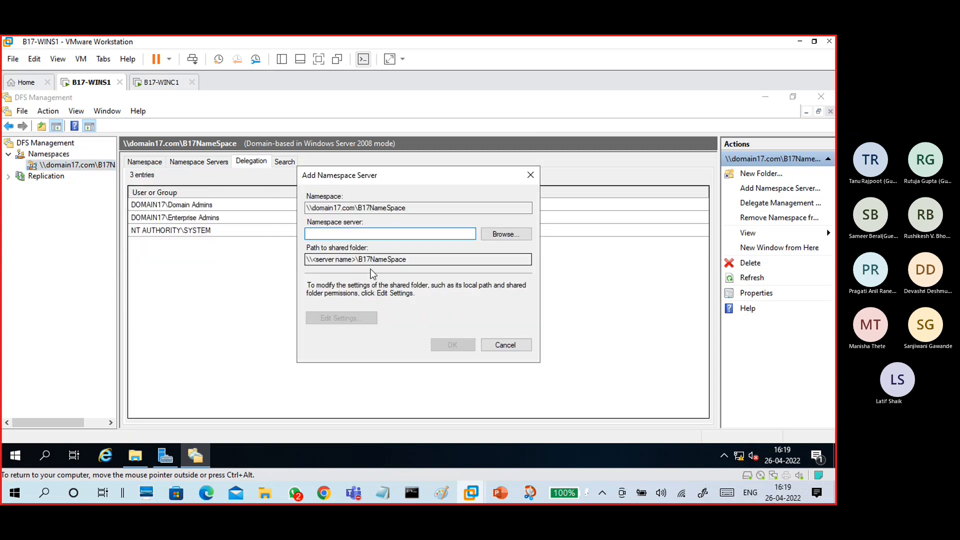
pyautogui.click(502, 350)
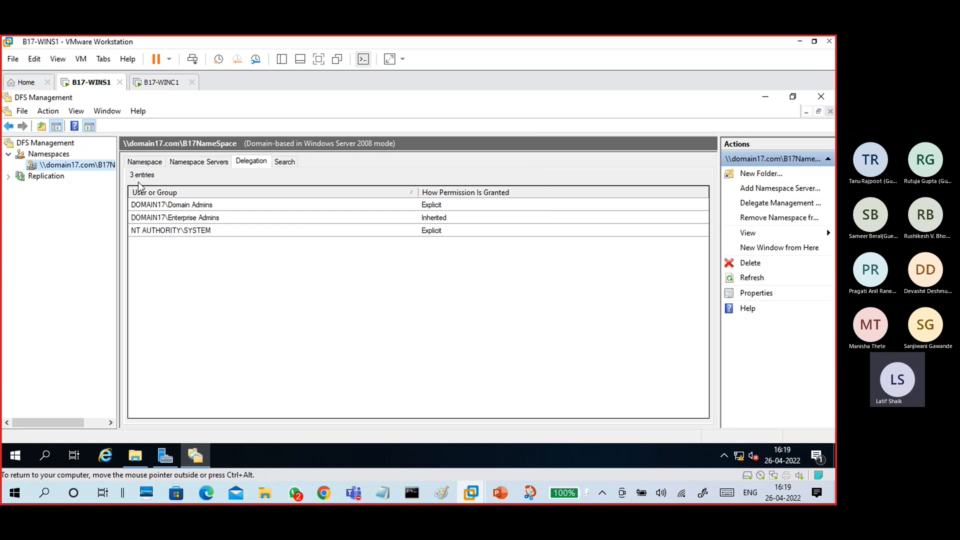
pyautogui.click(142, 163)
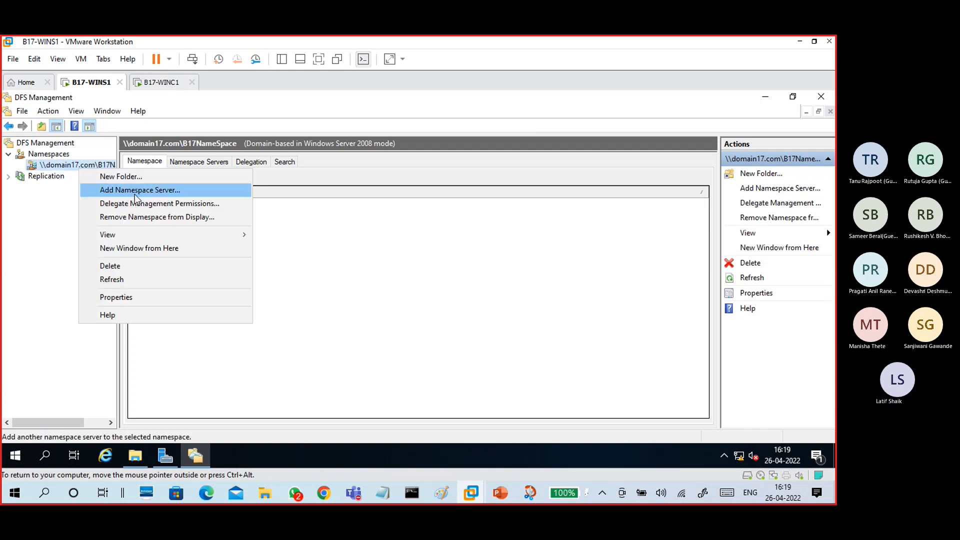
pyautogui.moveTo(154, 238)
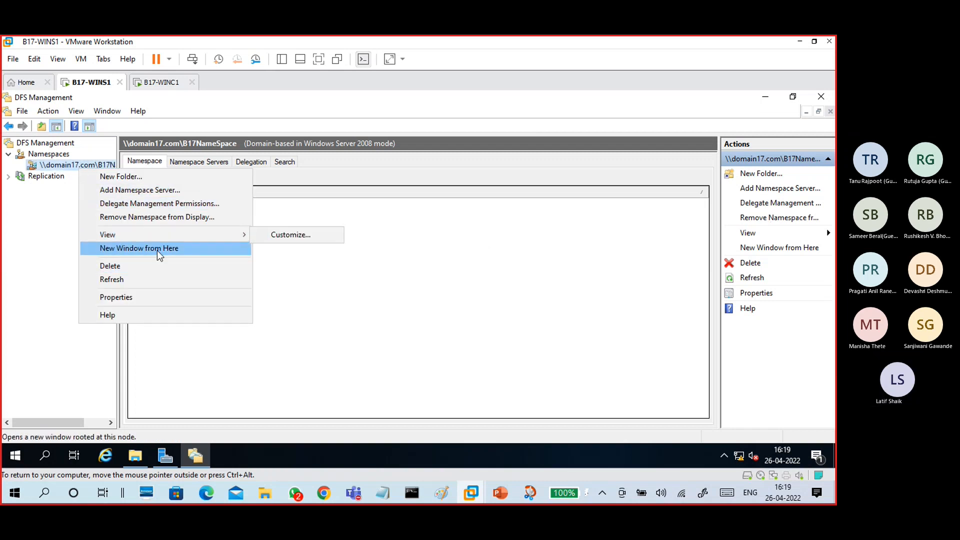
pyautogui.click(150, 300)
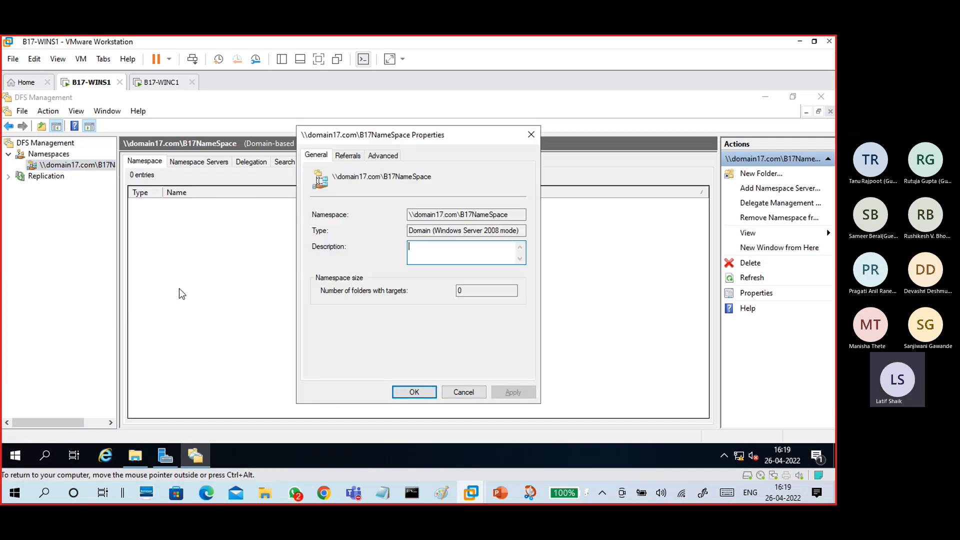
pyautogui.click(352, 157)
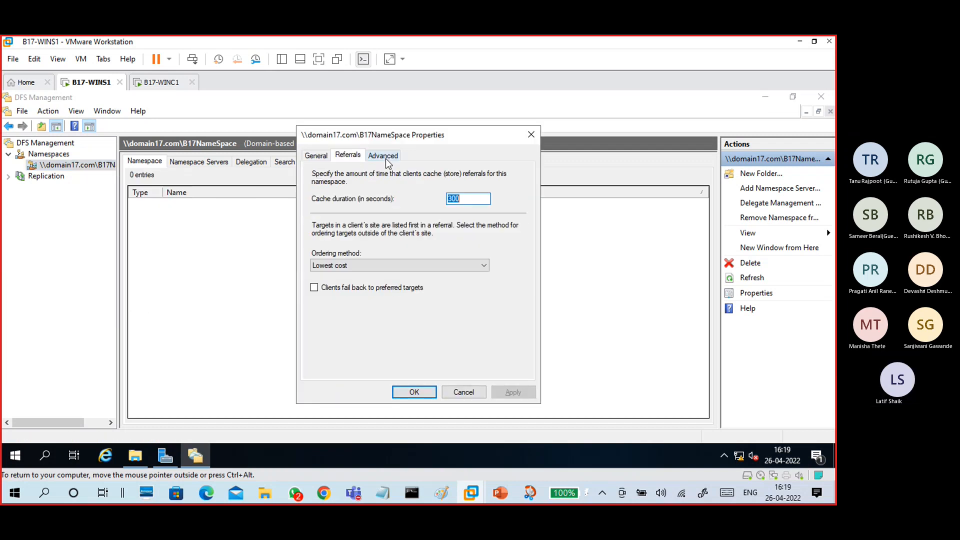
pyautogui.click(385, 157)
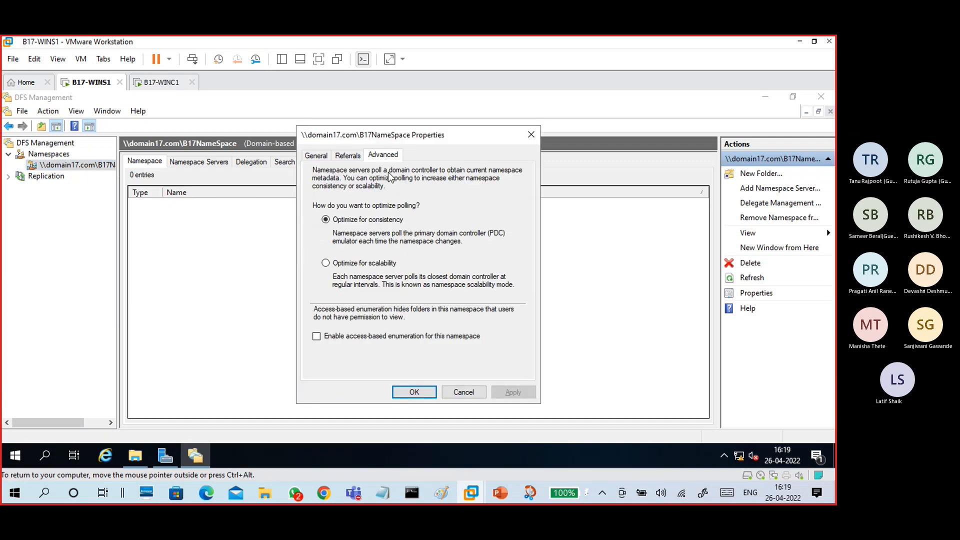
pyautogui.click(462, 391)
pyautogui.rightClick(264, 241)
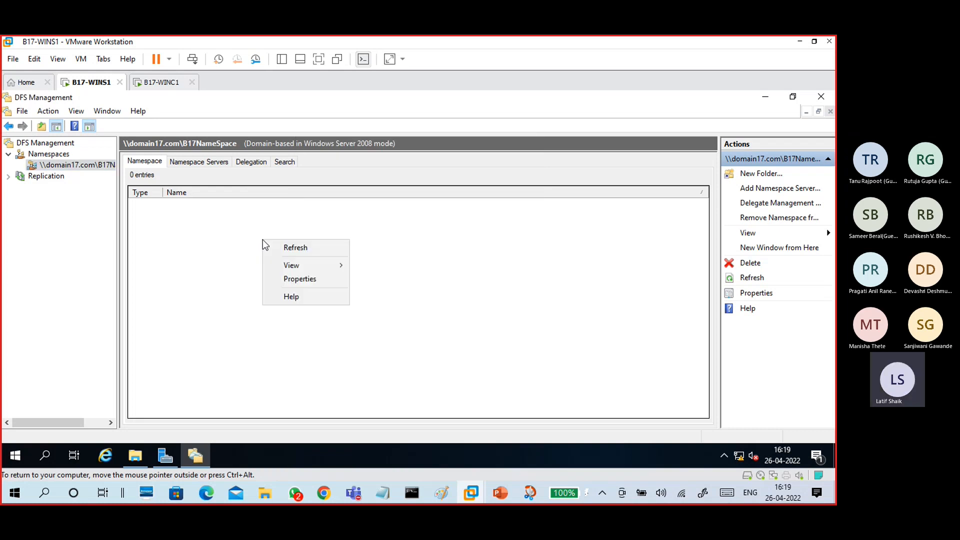
pyautogui.click(431, 249)
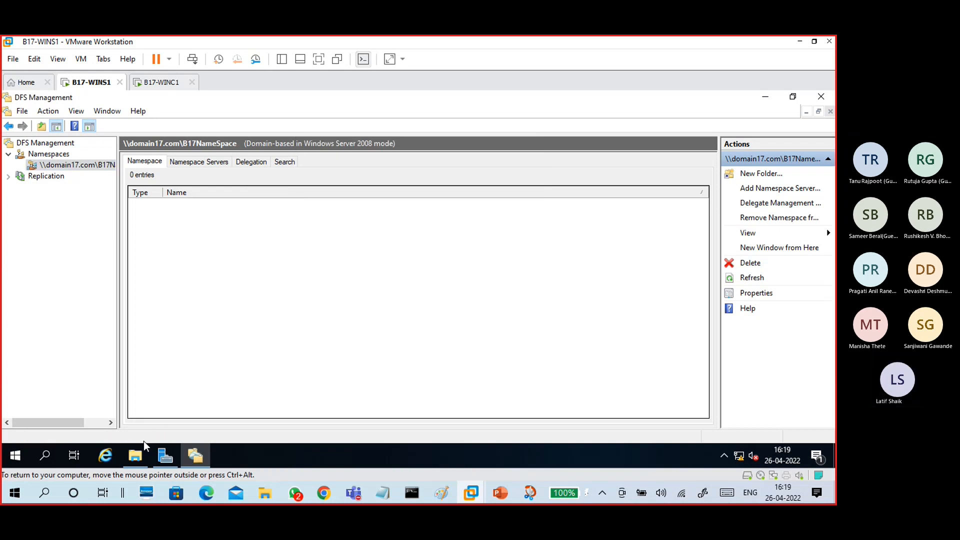
# - Confirm C:\DFSRoots\B17NameSpace is empty, then start a new namespace folder
pyautogui.click(138, 453)
pyautogui.doubleClick(210, 183)
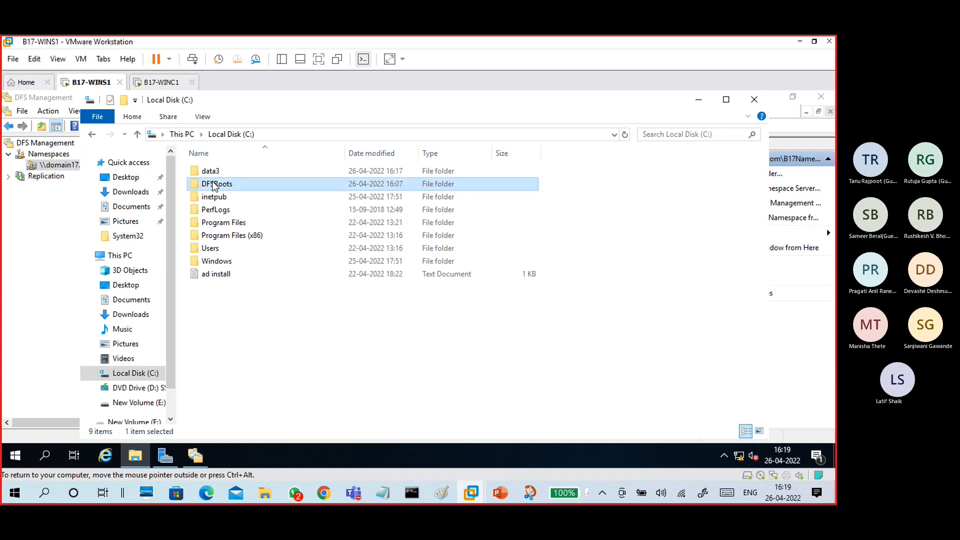
pyautogui.doubleClick(212, 174)
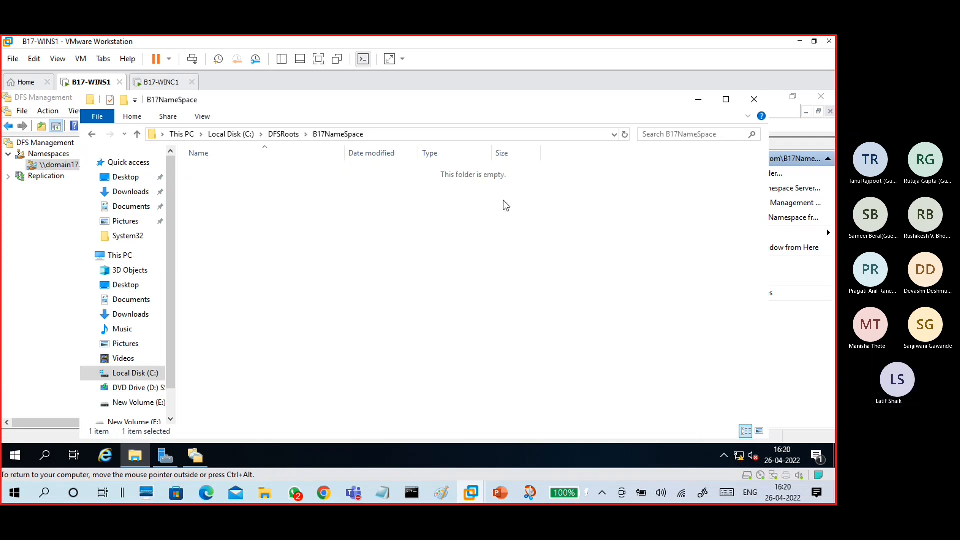
pyautogui.click(699, 100)
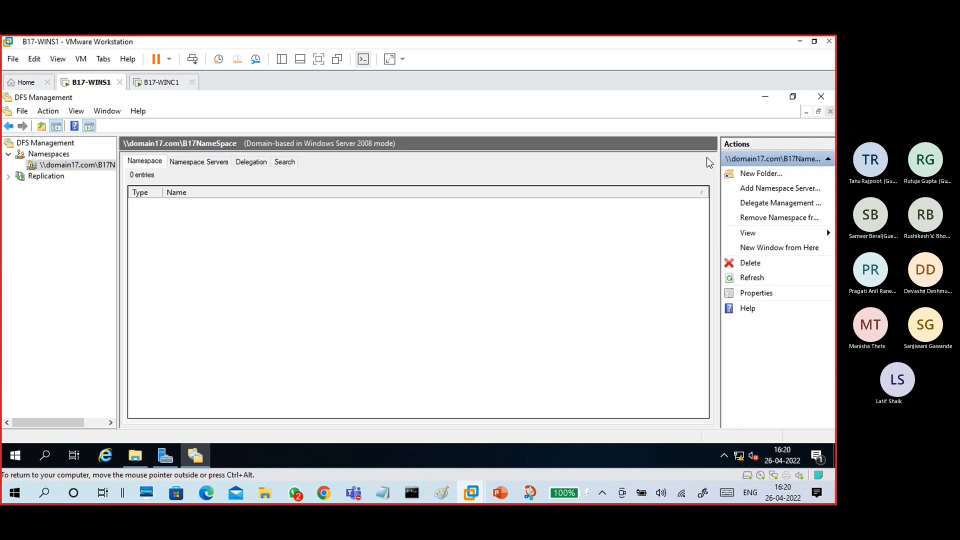
pyautogui.click(755, 173)
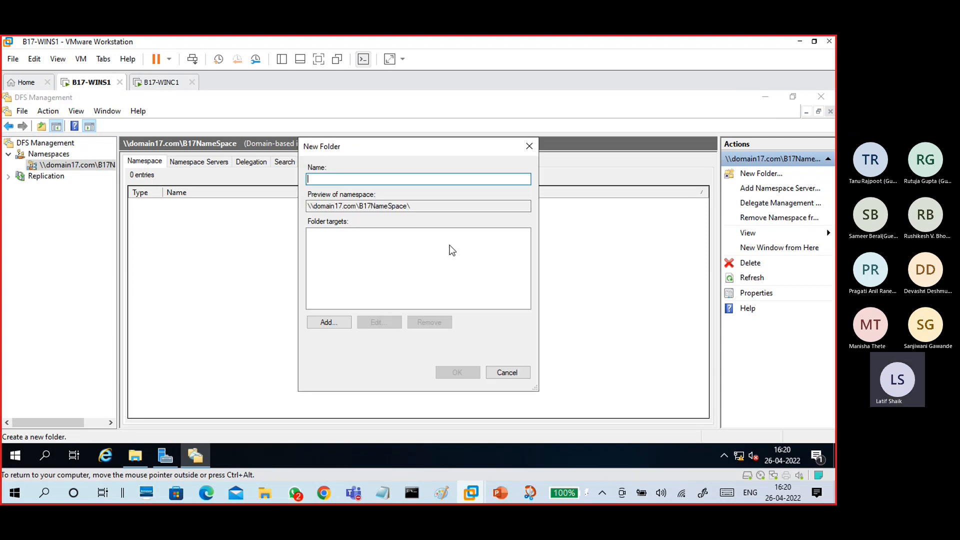
# - Create the DataShares folder with \\WINS1\share1 as its folder target
pyautogui.write('DAT')
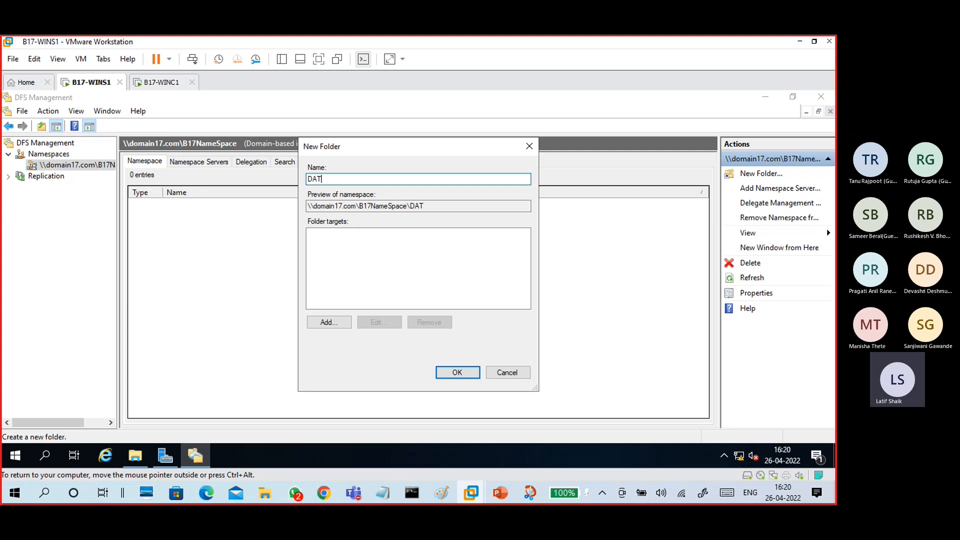
pyautogui.press('BackSpace')
pyautogui.click(322, 322)
pyautogui.click(508, 273)
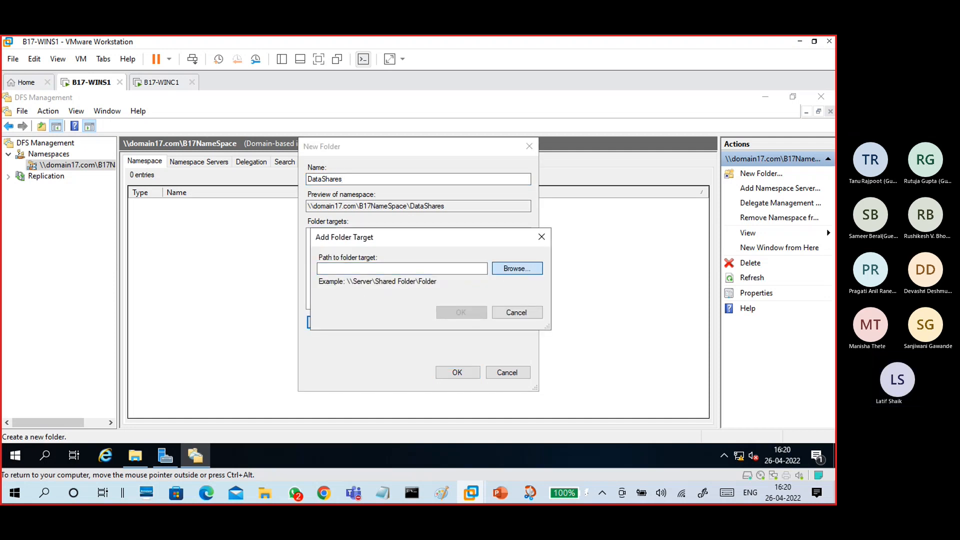
pyautogui.click(353, 298)
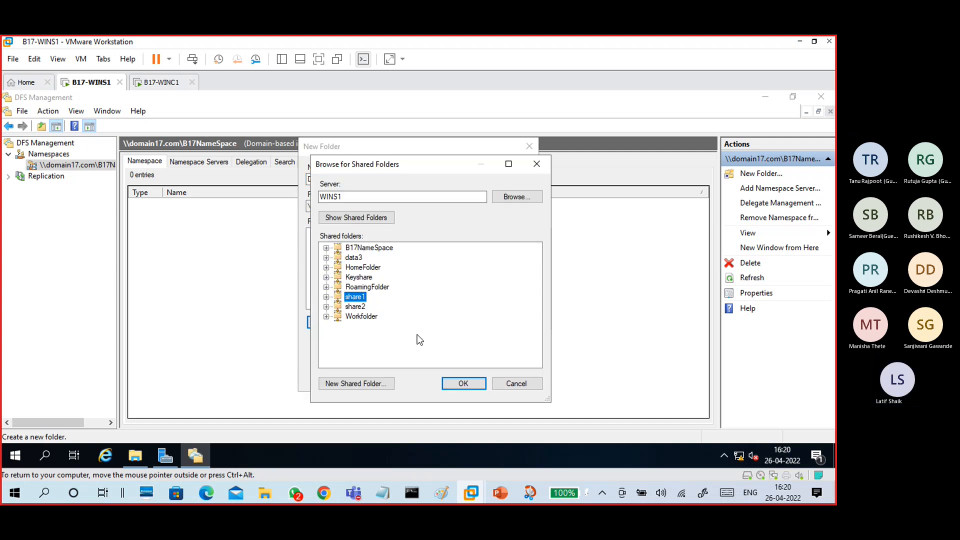
pyautogui.click(458, 383)
pyautogui.click(459, 312)
pyautogui.click(452, 373)
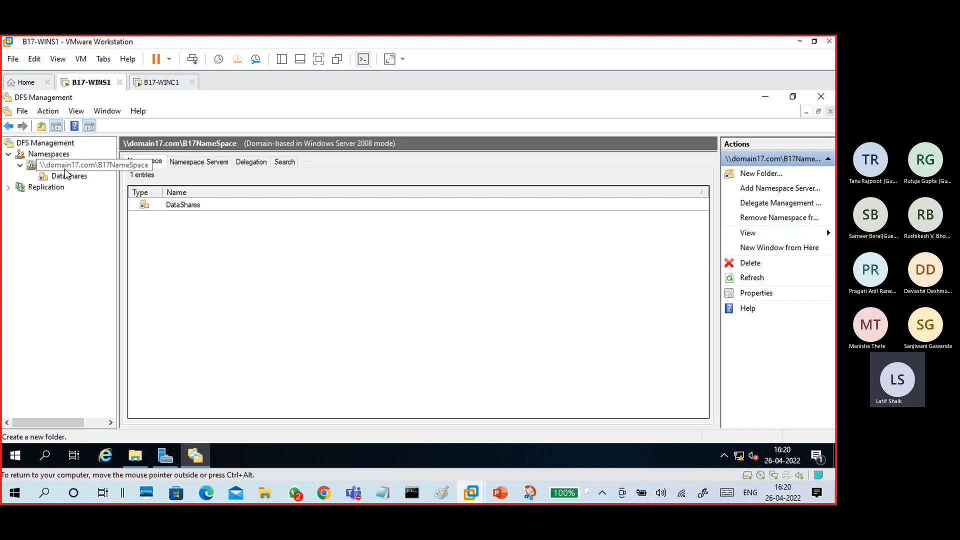
# - Refresh B17NameSpace and check DataShares' single share1 target
pyautogui.click(58, 154)
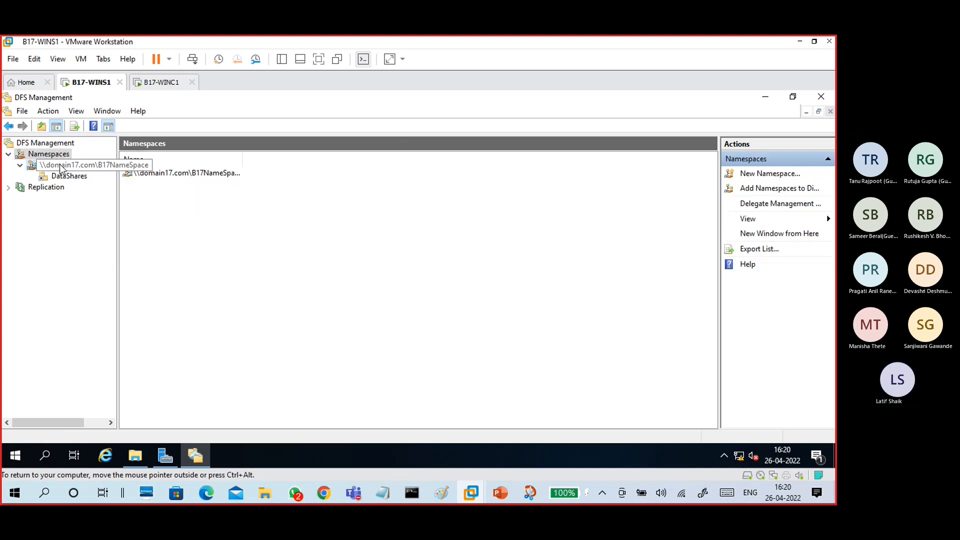
pyautogui.rightClick(60, 166)
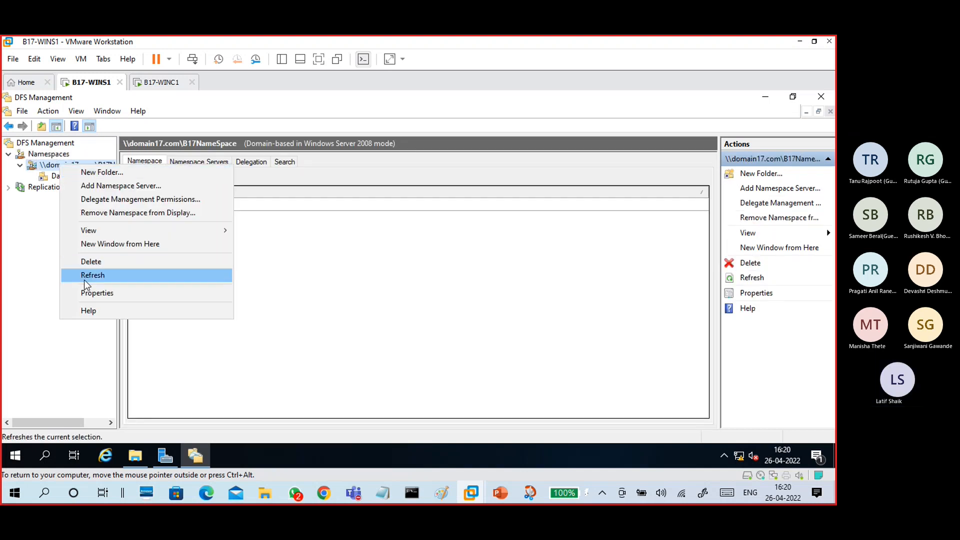
pyautogui.click(84, 280)
pyautogui.click(75, 176)
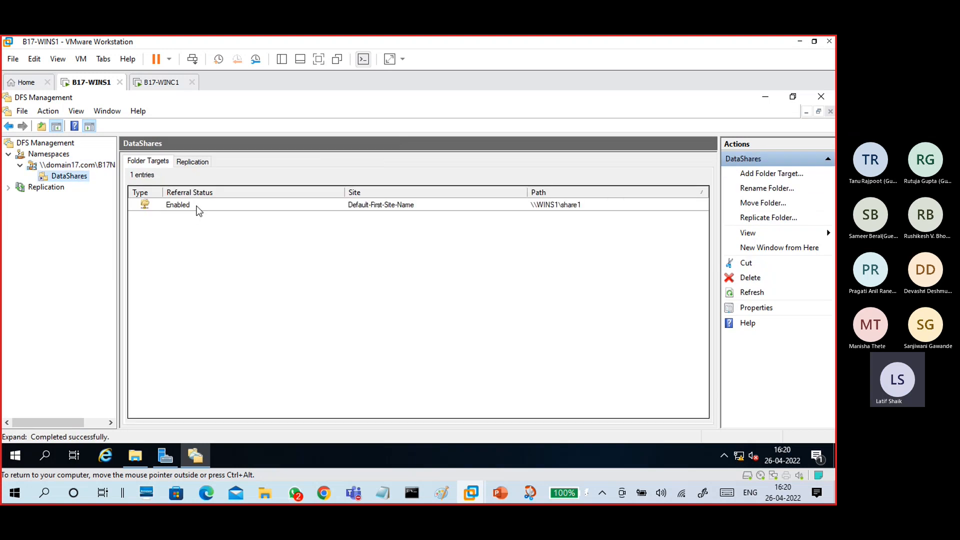
pyautogui.click(196, 206)
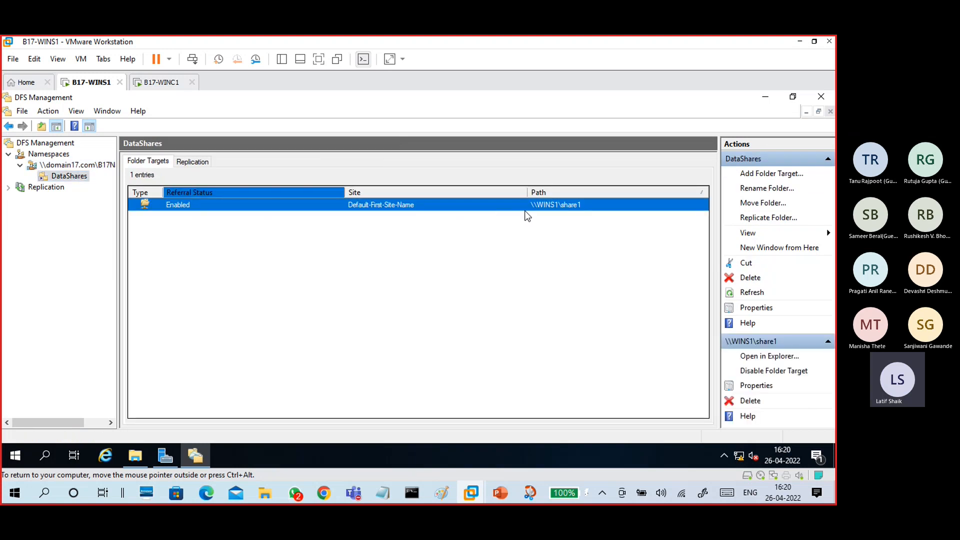
# - On the client, open B17NameSpace\DataShares and read f1: "this is f1 in data1"
pyautogui.click(160, 82)
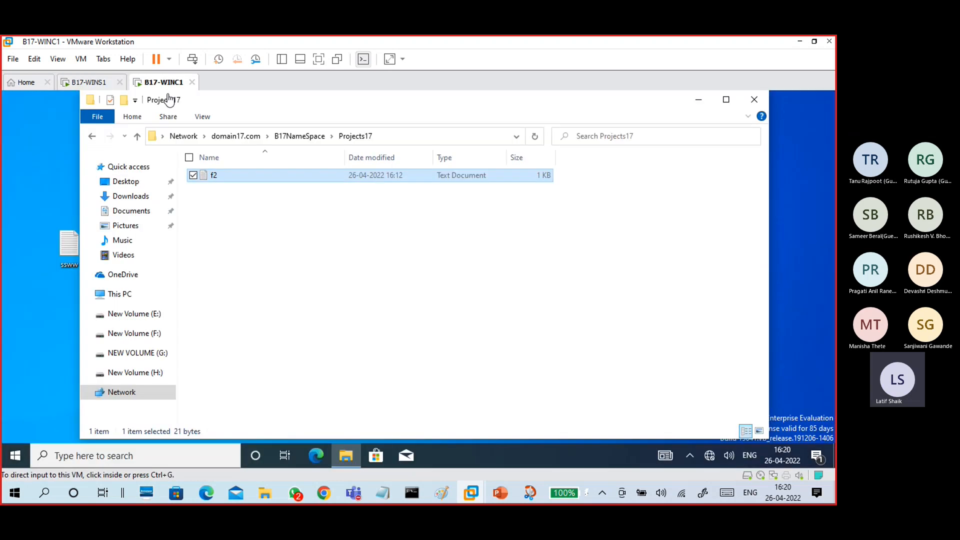
pyautogui.click(295, 137)
pyautogui.doubleClick(305, 176)
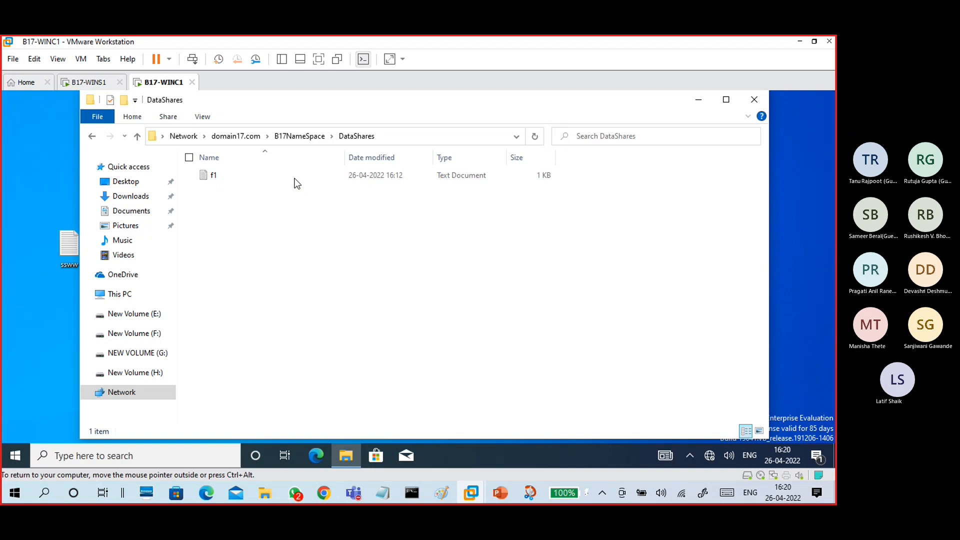
pyautogui.doubleClick(297, 180)
pyautogui.moveTo(185, 193); pyautogui.dragTo(62, 181)
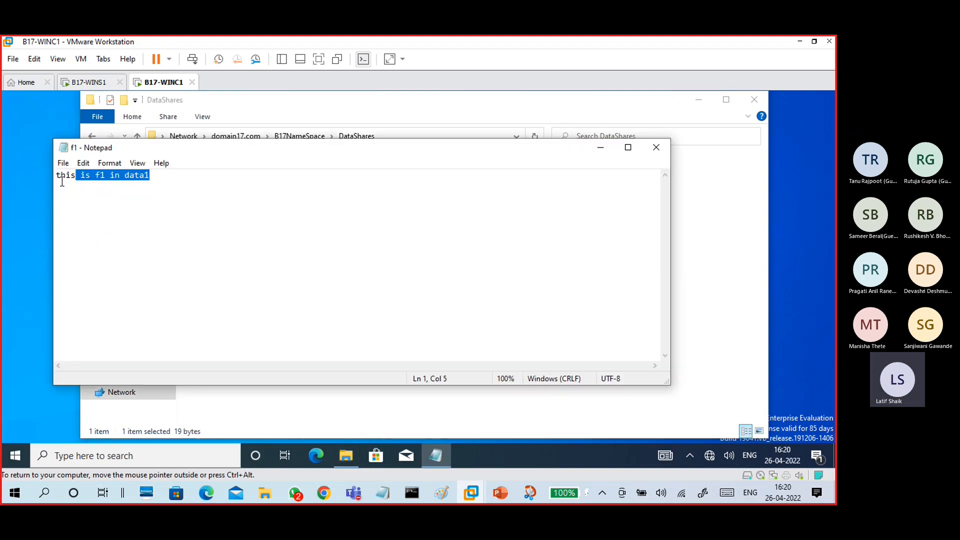
pyautogui.click(109, 195)
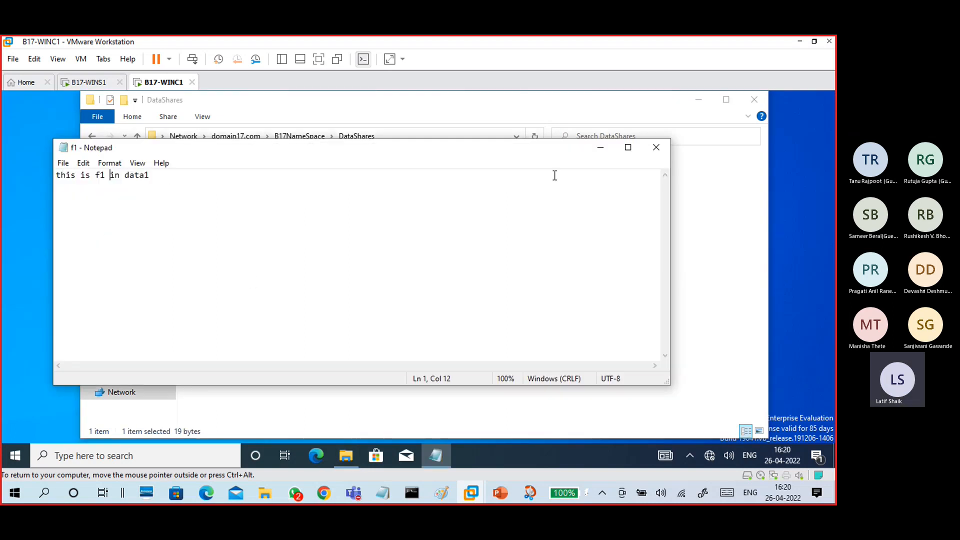
pyautogui.click(652, 150)
# - Reopen DataShares from the B17NameSpace root, then return to the server
pyautogui.click(315, 135)
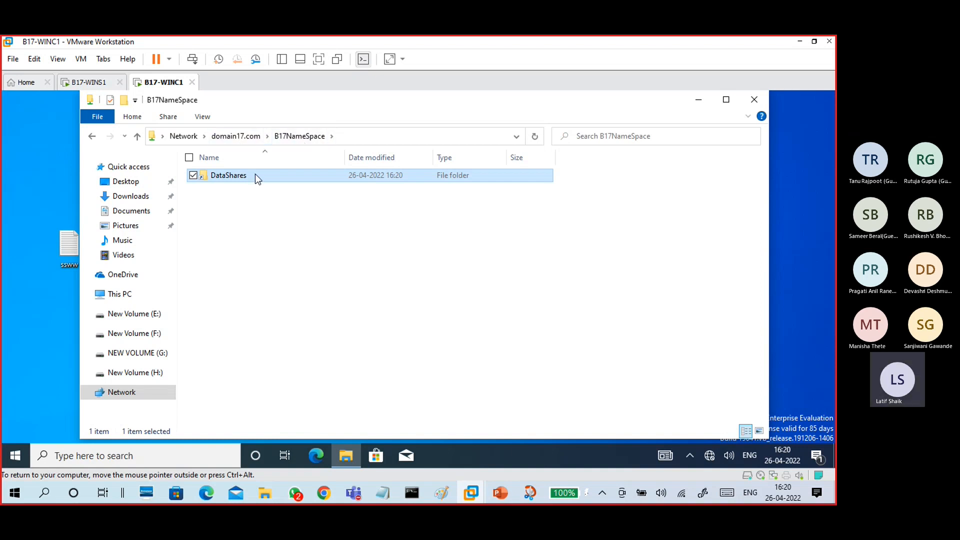
pyautogui.doubleClick(238, 179)
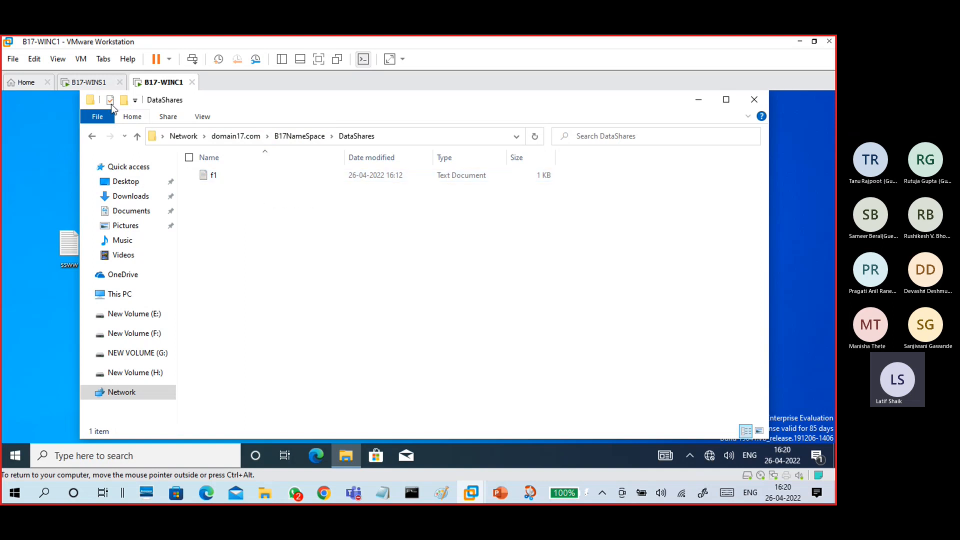
pyautogui.click(89, 82)
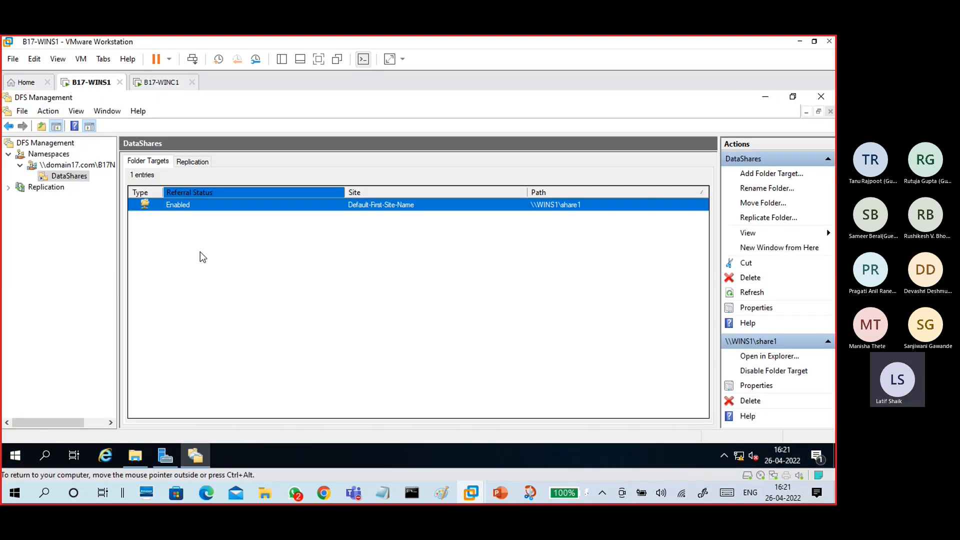
# - Add \\WINS1\share2 as a second DataShares folder target, declining a replication group
pyautogui.click(323, 298)
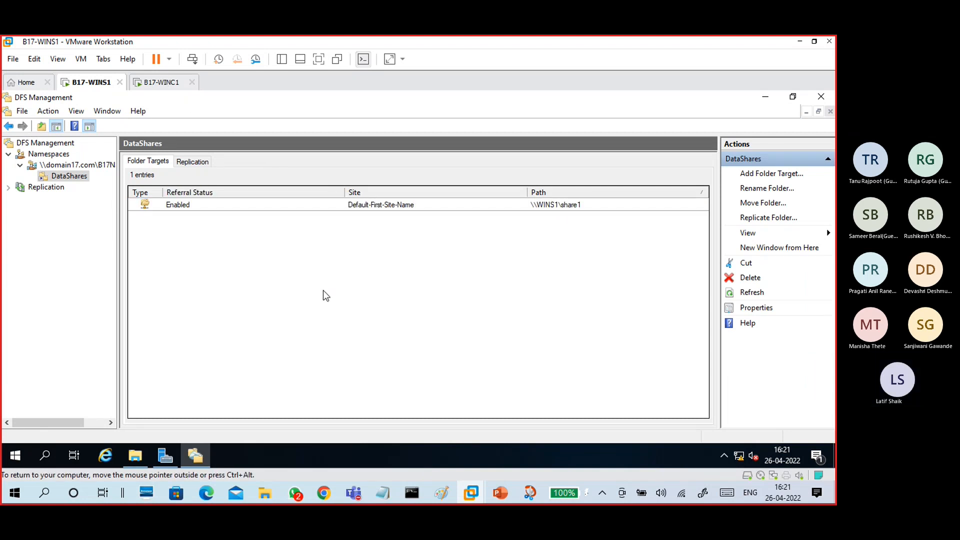
pyautogui.click(397, 207)
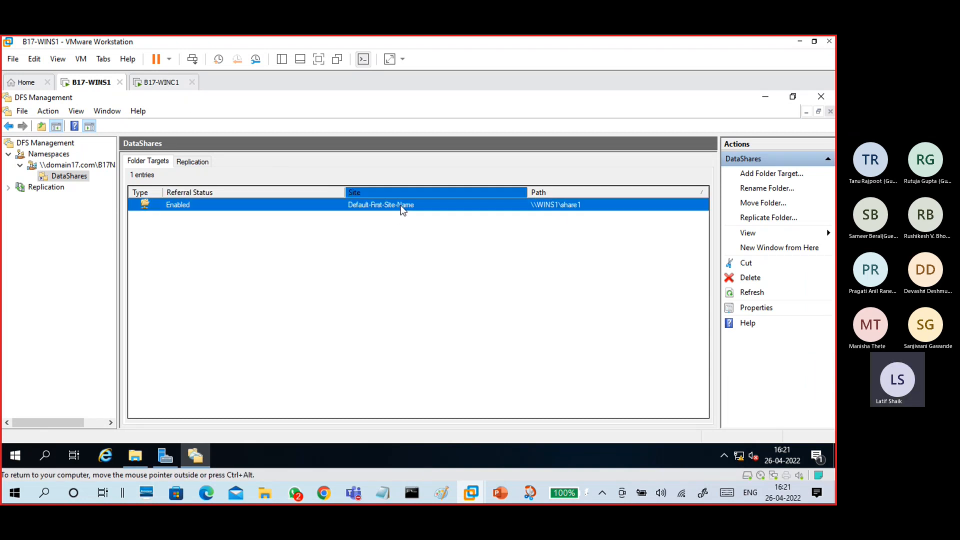
pyautogui.click(745, 174)
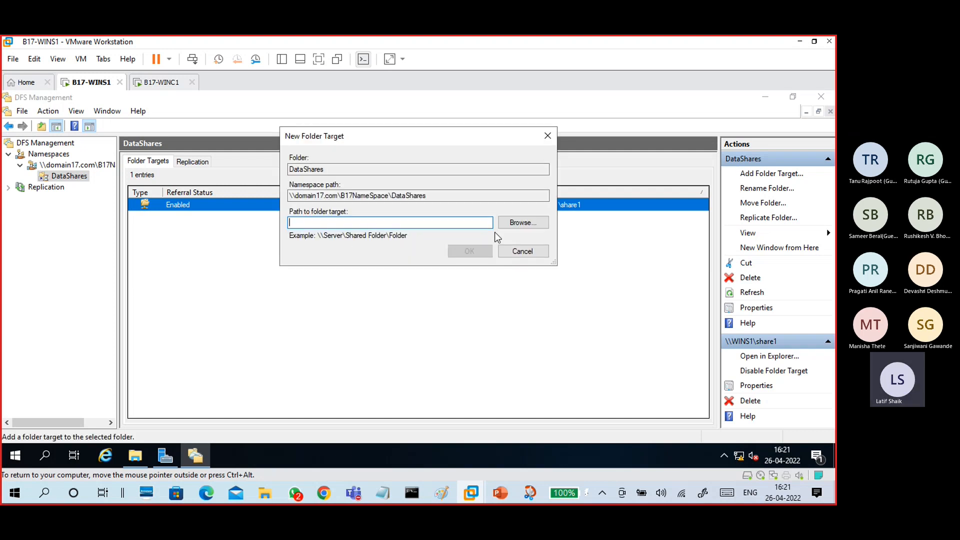
pyautogui.click(520, 223)
pyautogui.click(343, 243)
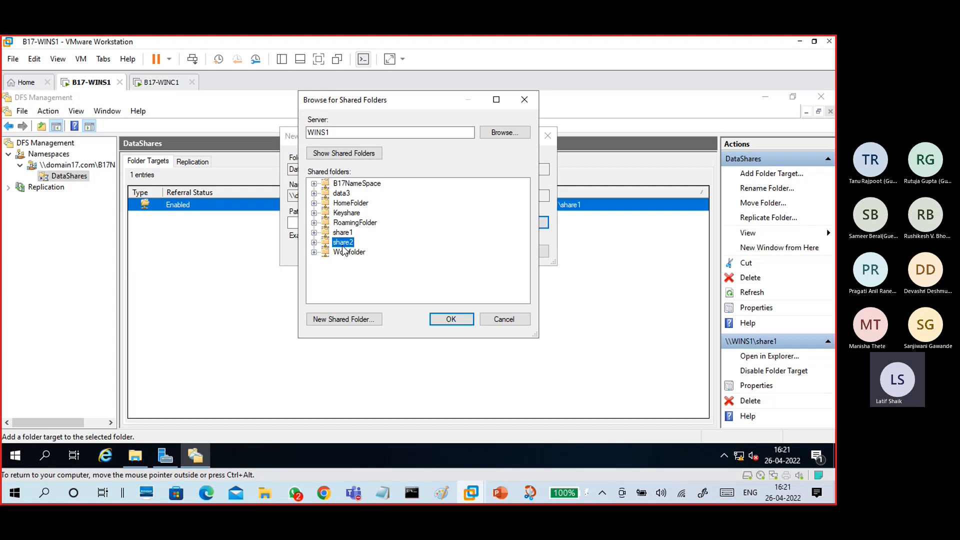
pyautogui.click(434, 321)
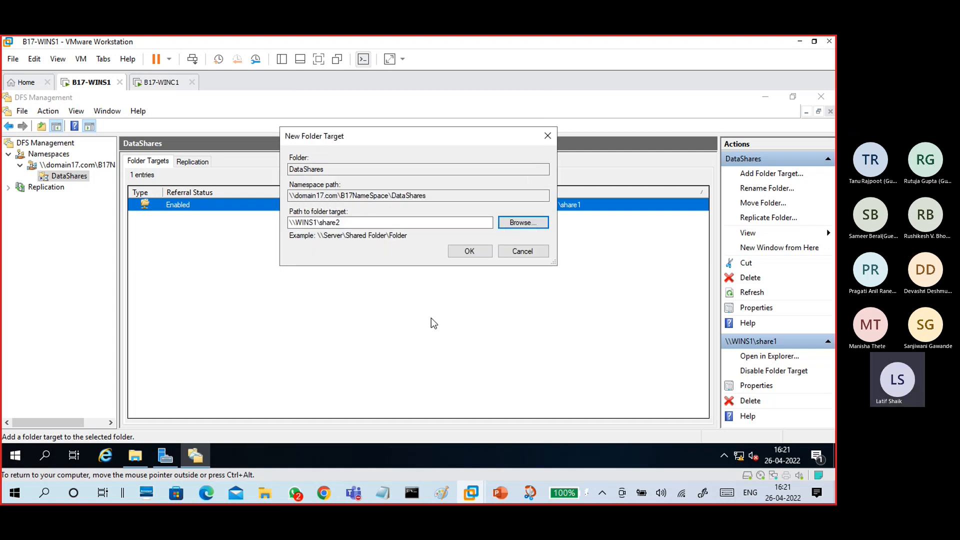
pyautogui.click(469, 252)
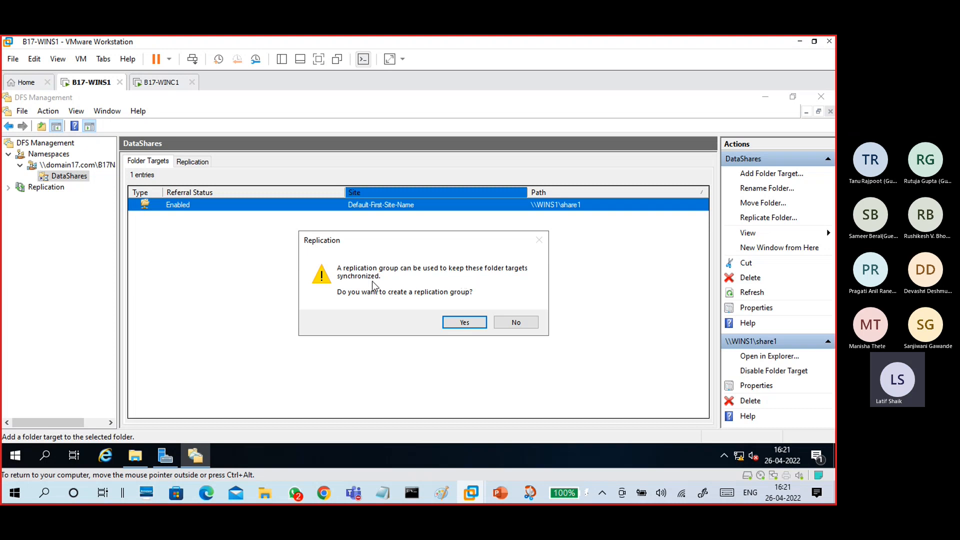
pyautogui.click(512, 324)
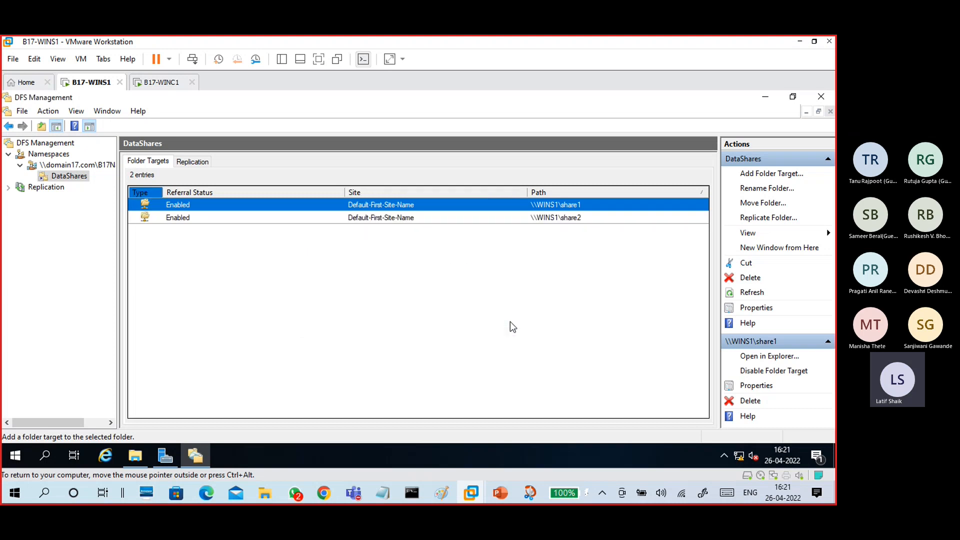
# - Refresh the B17NameSpace namespace and go to the client machine
pyautogui.click(253, 218)
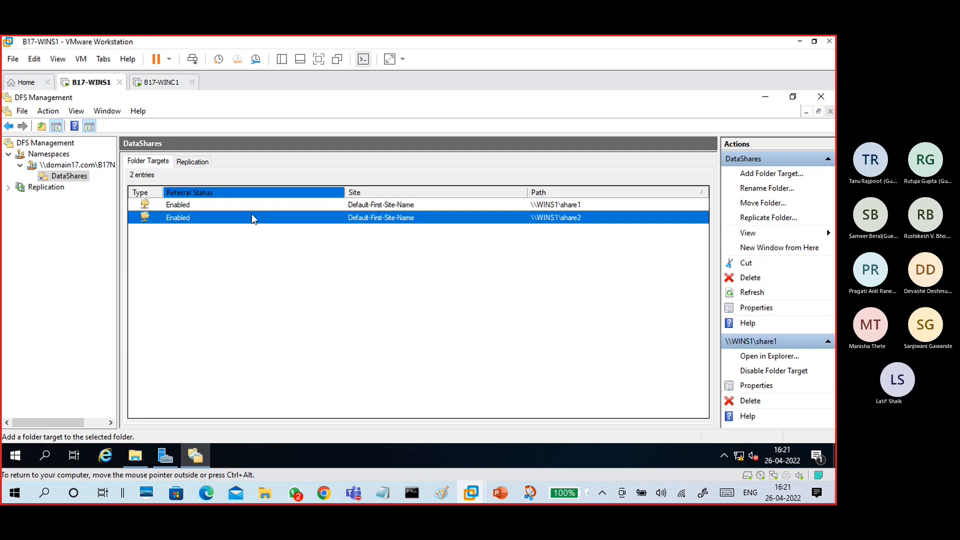
pyautogui.click(58, 166)
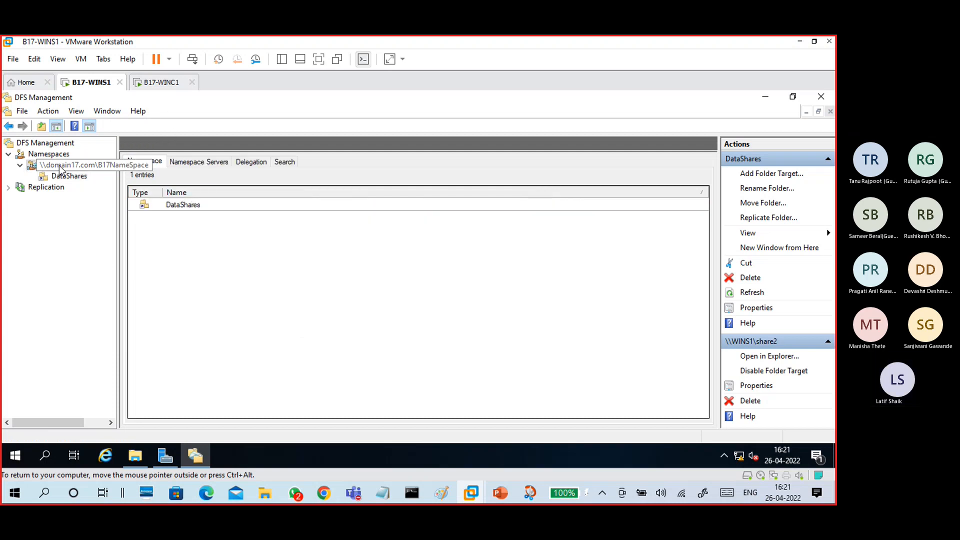
pyautogui.rightClick(59, 166)
pyautogui.click(83, 276)
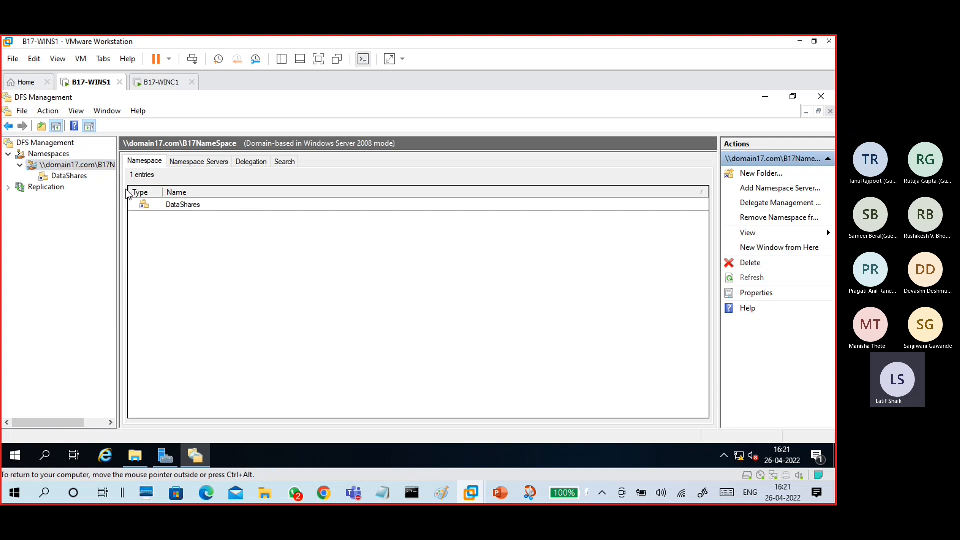
pyautogui.click(156, 83)
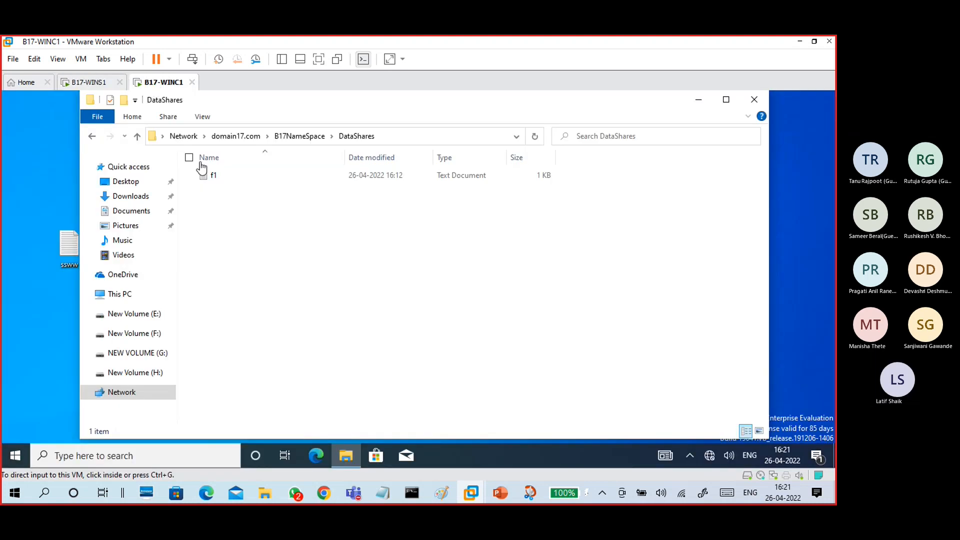
# - On the client, open DataShares under B17NameSpace and view f1 again
pyautogui.click(303, 136)
pyautogui.doubleClick(249, 177)
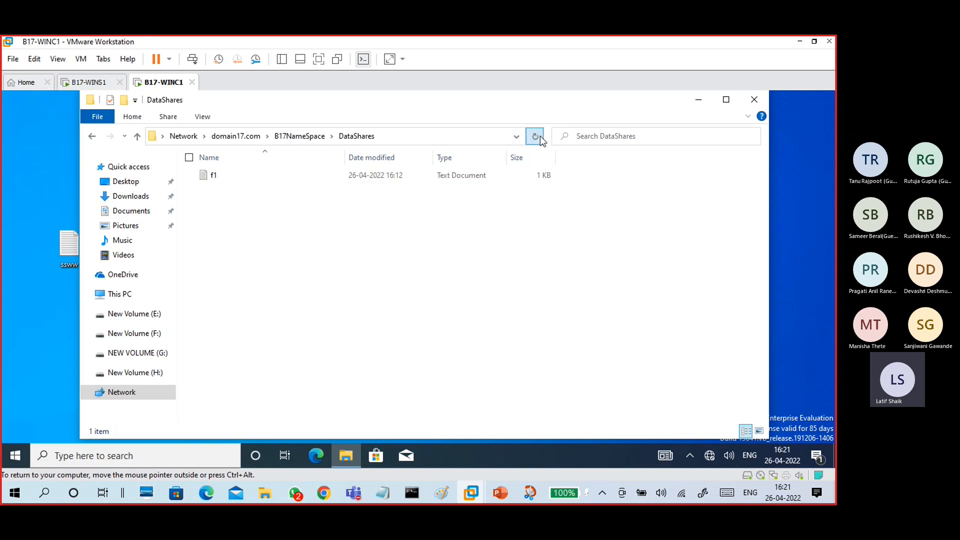
pyautogui.click(302, 136)
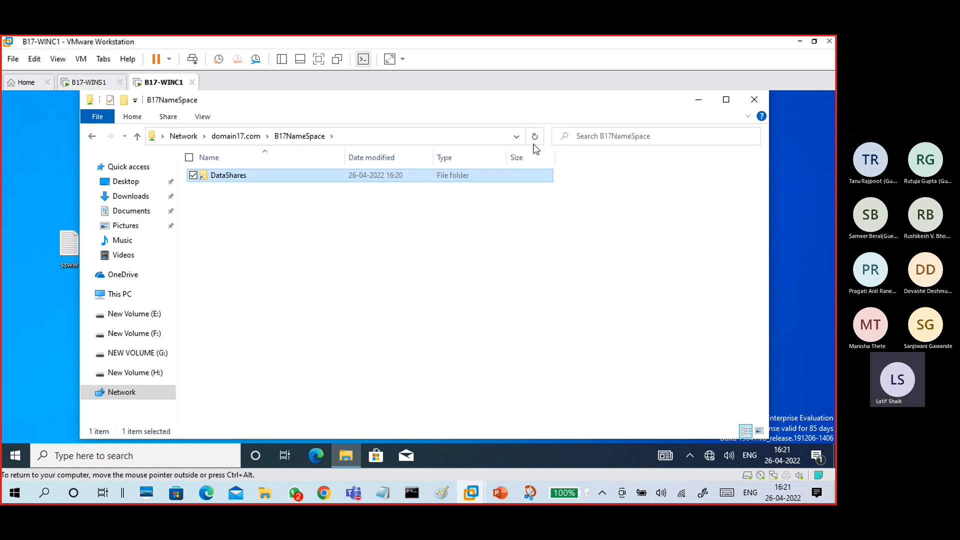
pyautogui.doubleClick(260, 176)
pyautogui.doubleClick(271, 174)
pyautogui.click(646, 145)
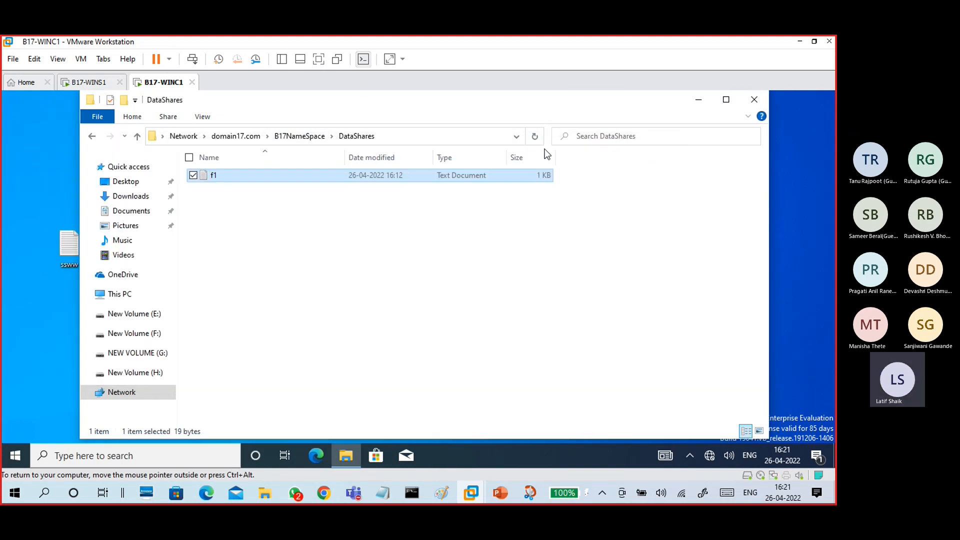
# - Close Explorer, reopen the B17NameSpace path via Run, open DataShares, and return to the server
pyautogui.click(300, 138)
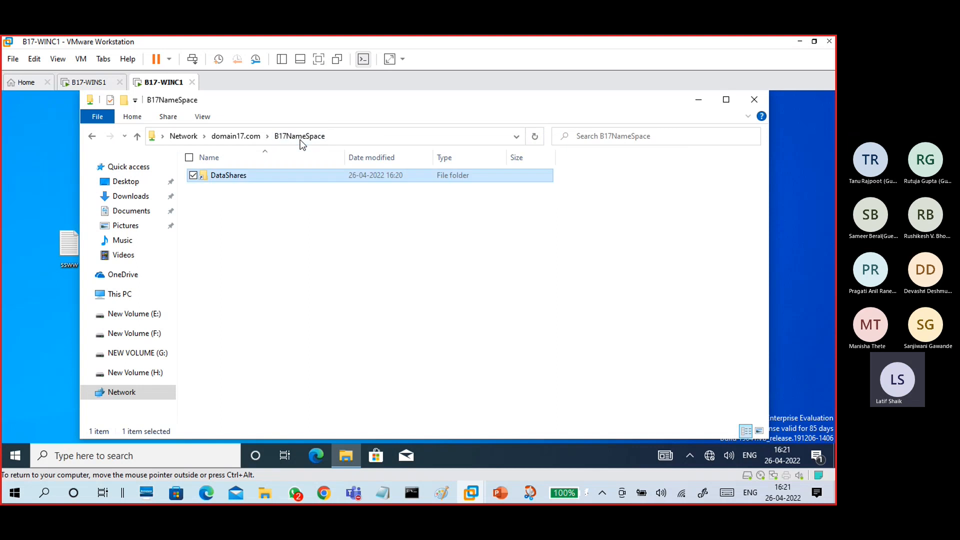
pyautogui.click(754, 99)
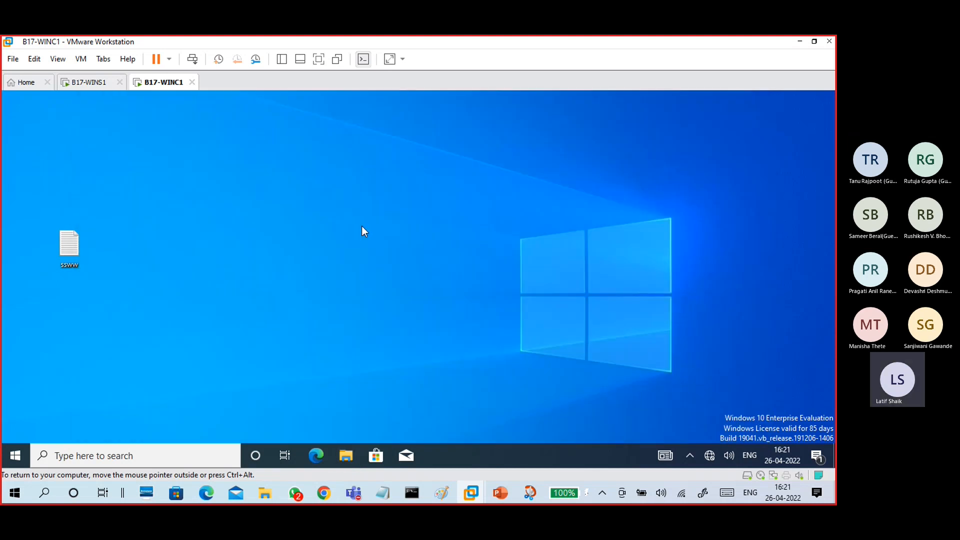
pyautogui.press('super+r')
pyautogui.press('Return')
pyautogui.doubleClick(242, 176)
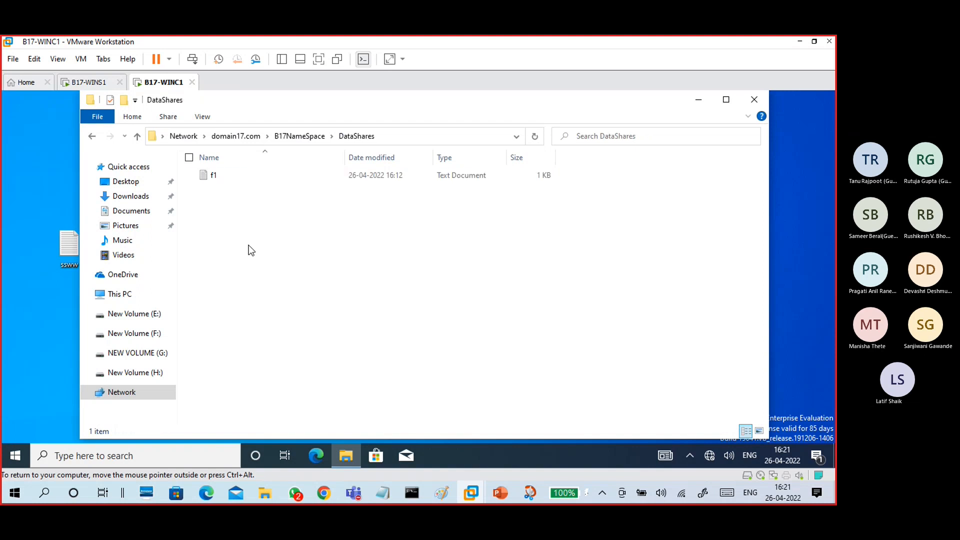
pyautogui.click(92, 82)
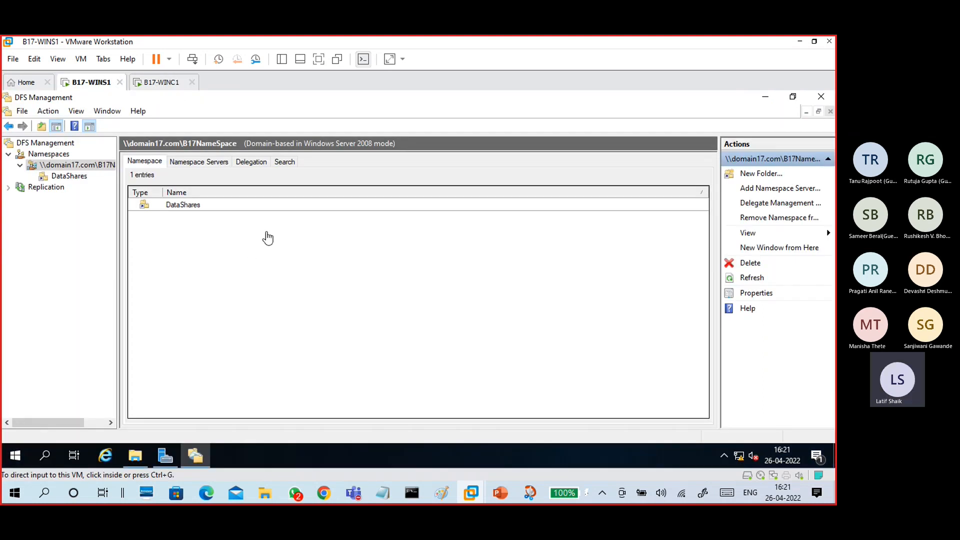
# - Create namespace folder DataShare2 with folder target \\WINS1\data3
pyautogui.rightClick(100, 167)
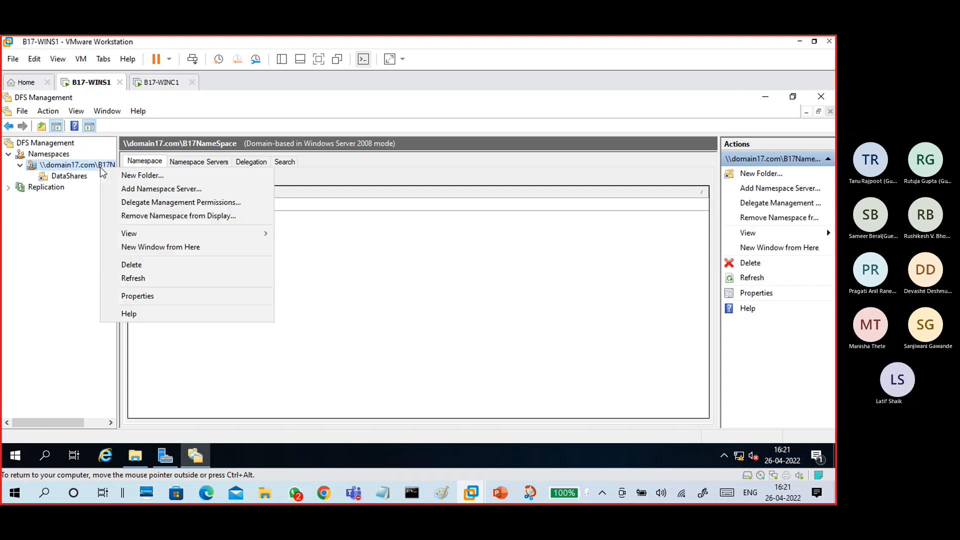
pyautogui.click(126, 176)
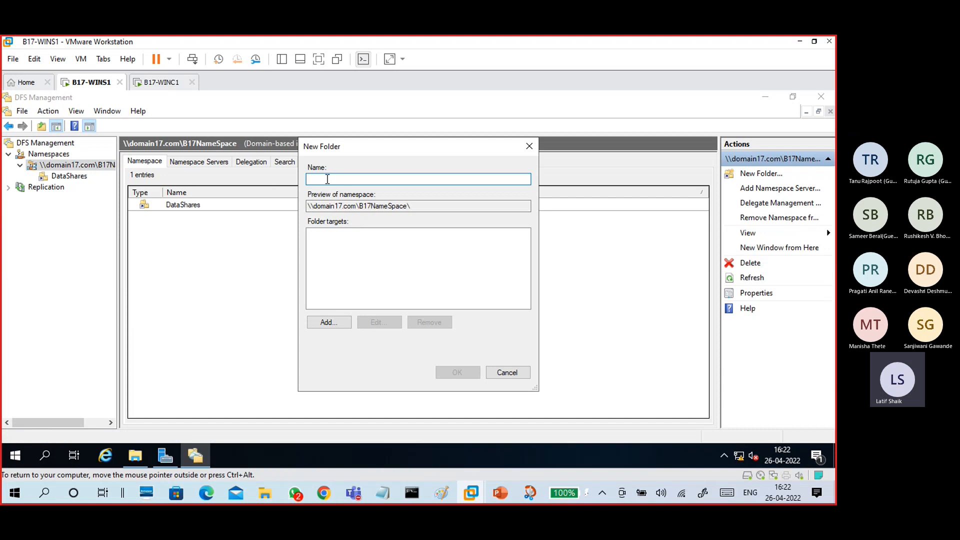
pyautogui.write('Data')
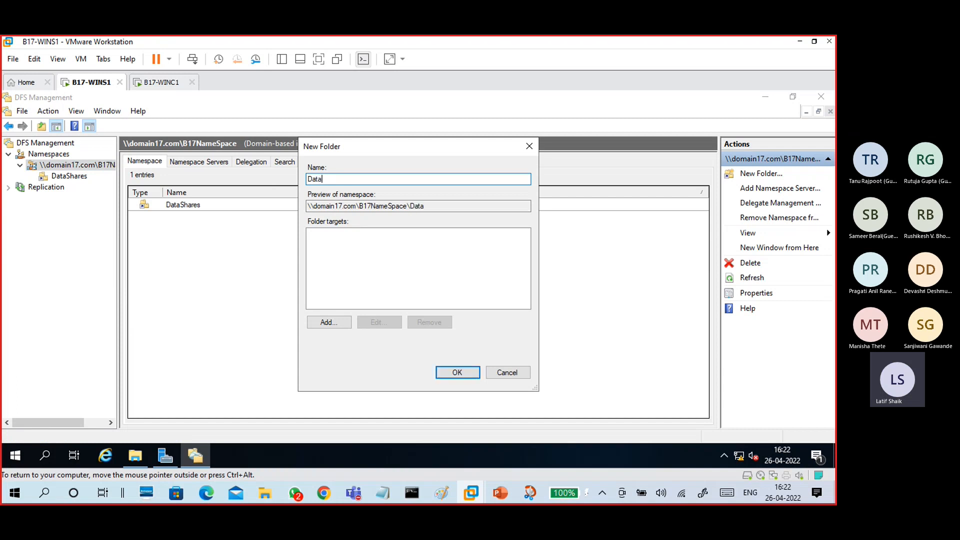
pyautogui.write('Share2')
pyautogui.click(342, 320)
pyautogui.click(507, 272)
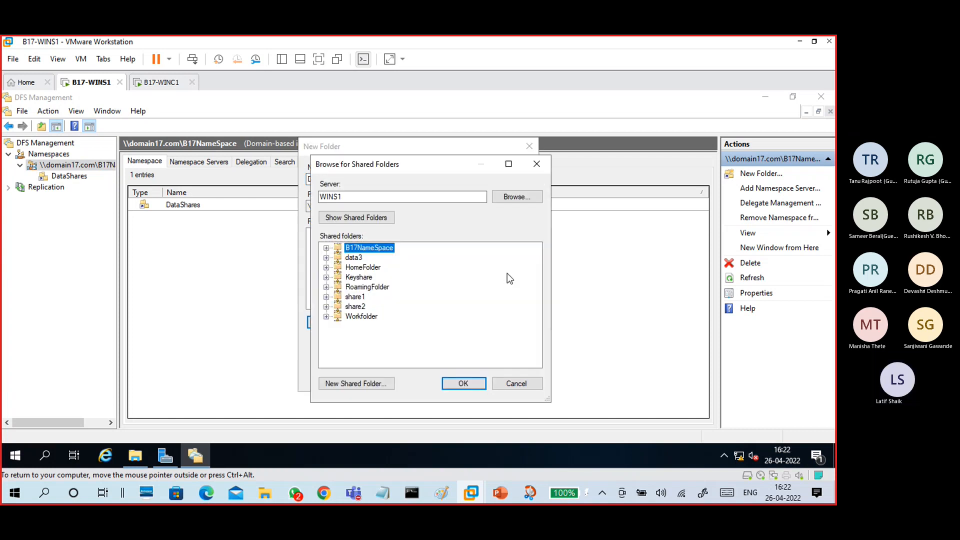
pyautogui.click(354, 258)
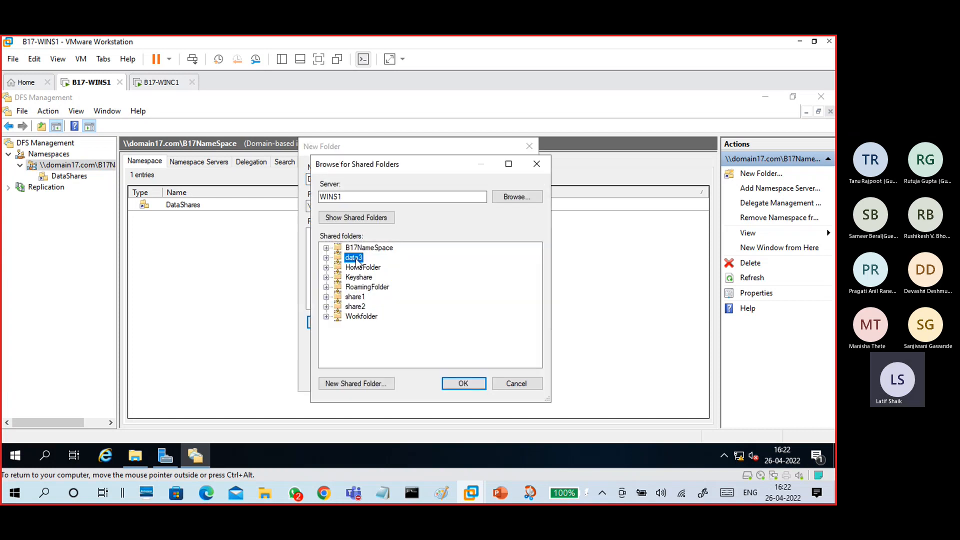
pyautogui.click(458, 385)
pyautogui.click(457, 315)
pyautogui.click(454, 372)
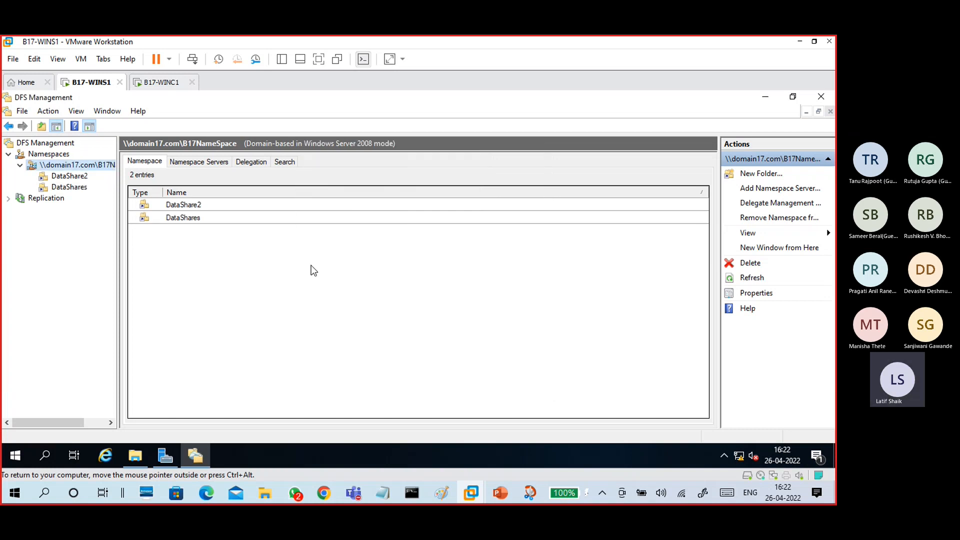
pyautogui.click(206, 207)
# - Review the folder targets of DataShare2 (data3) and DataShares (share1, share2)
pyautogui.click(203, 220)
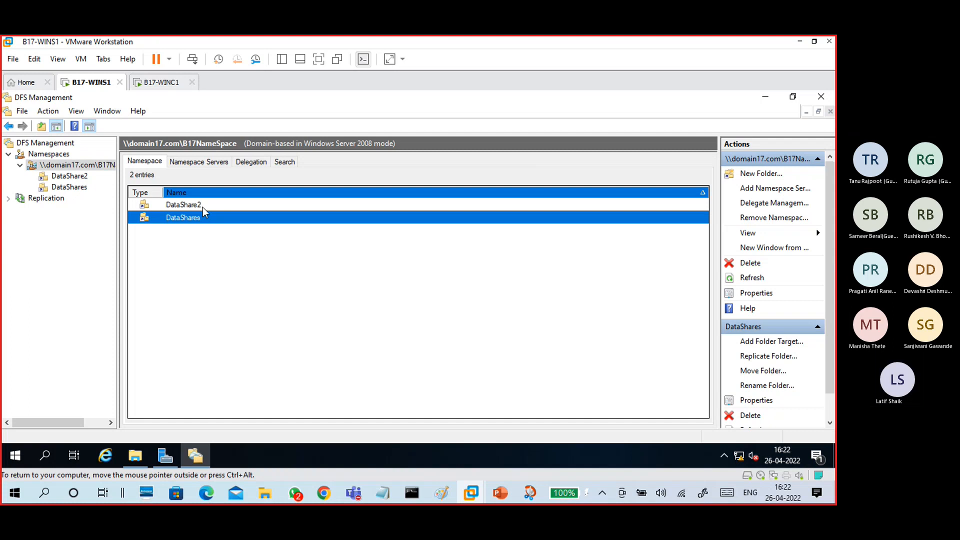
pyautogui.doubleClick(200, 205)
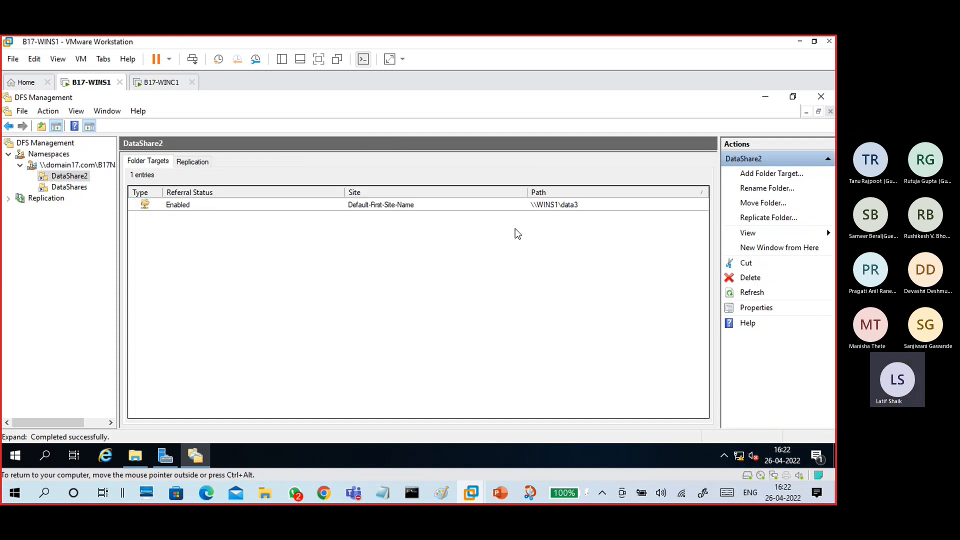
pyautogui.click(520, 206)
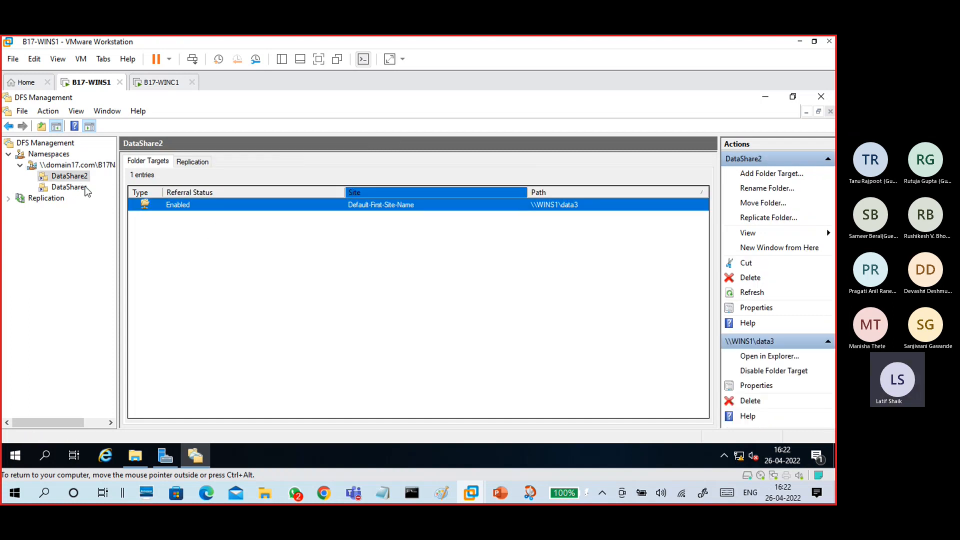
pyautogui.click(69, 187)
pyautogui.doubleClick(174, 222)
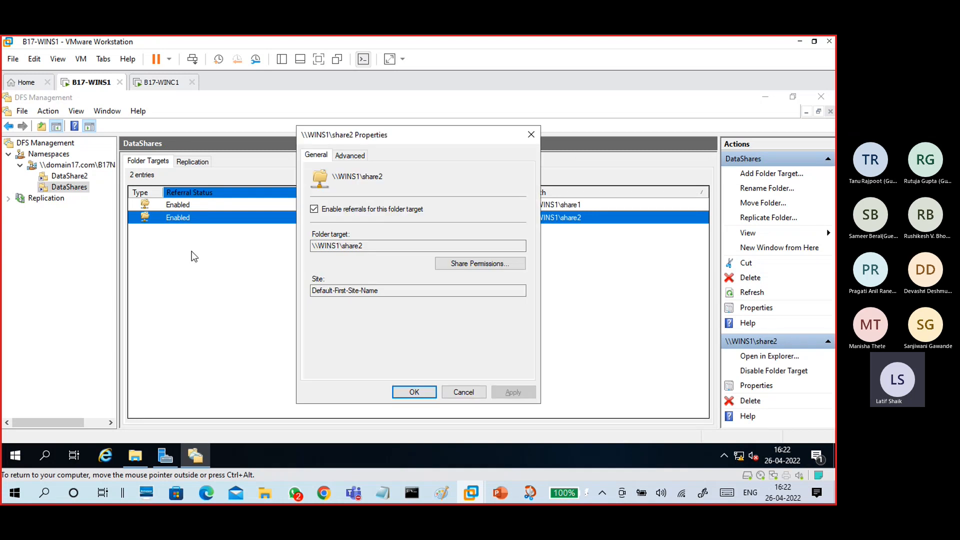
pyautogui.click(464, 392)
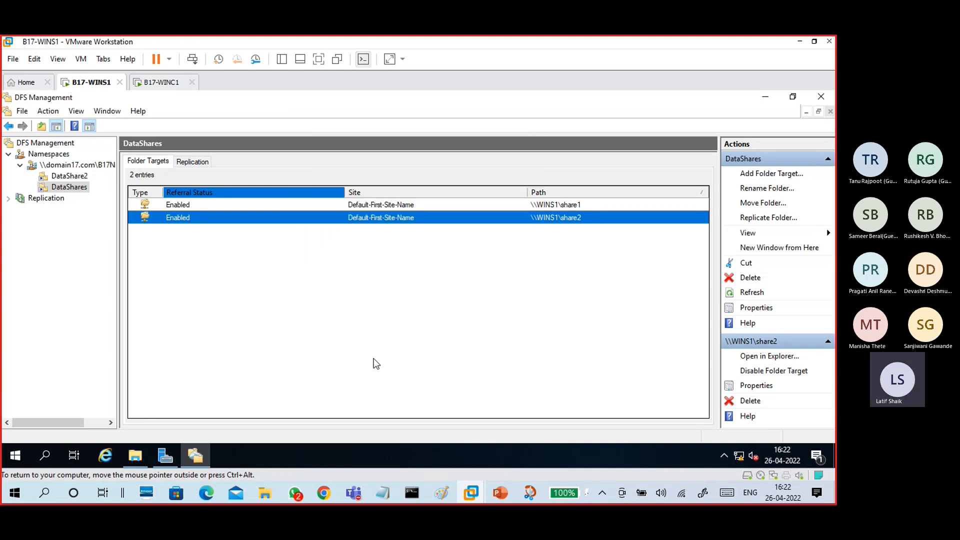
pyautogui.click(161, 206)
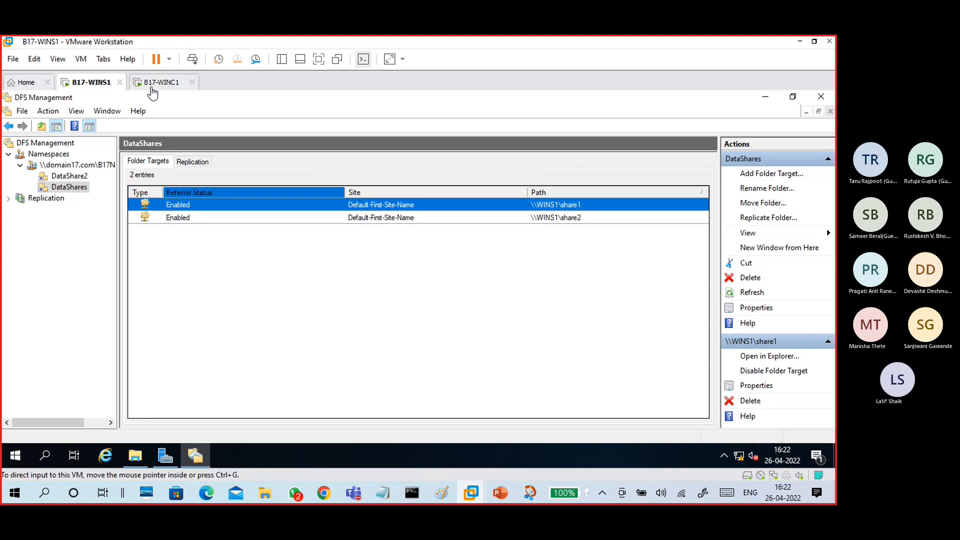
# - Refresh the B17NameSpace namespace folder list
pyautogui.click(75, 165)
pyautogui.rightClick(76, 167)
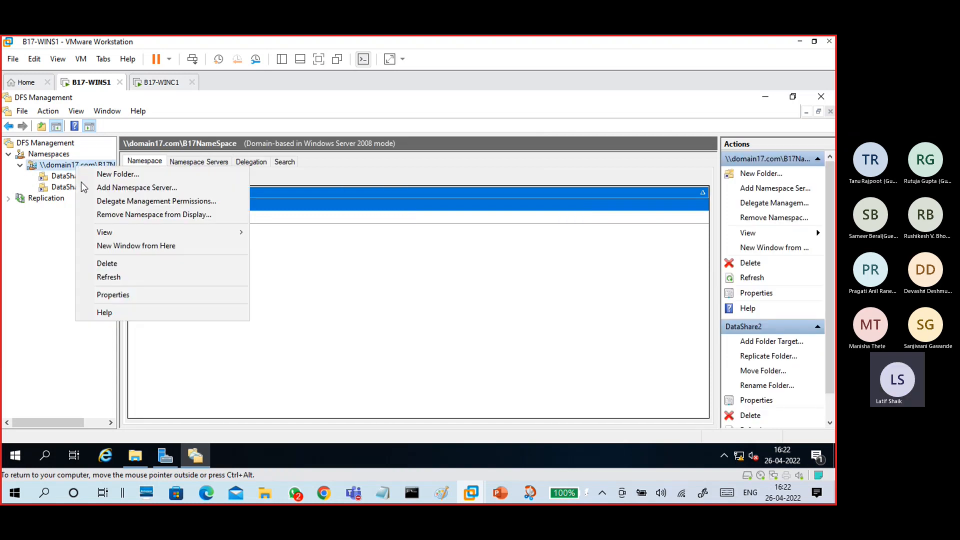
pyautogui.click(98, 277)
# - On the client, browse domain17.com > B17NameSpace > DataShare2 and confirm f3 is there
pyautogui.click(168, 83)
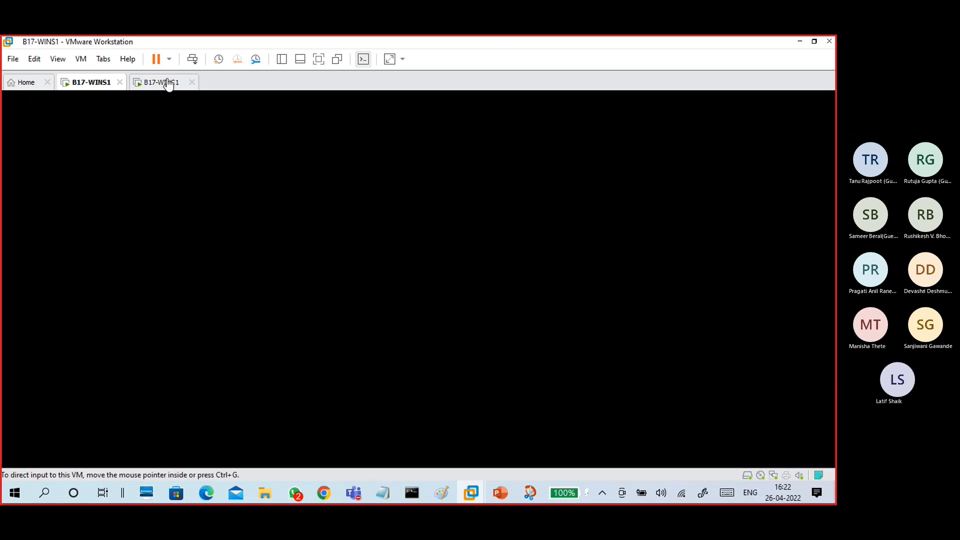
pyautogui.click(255, 136)
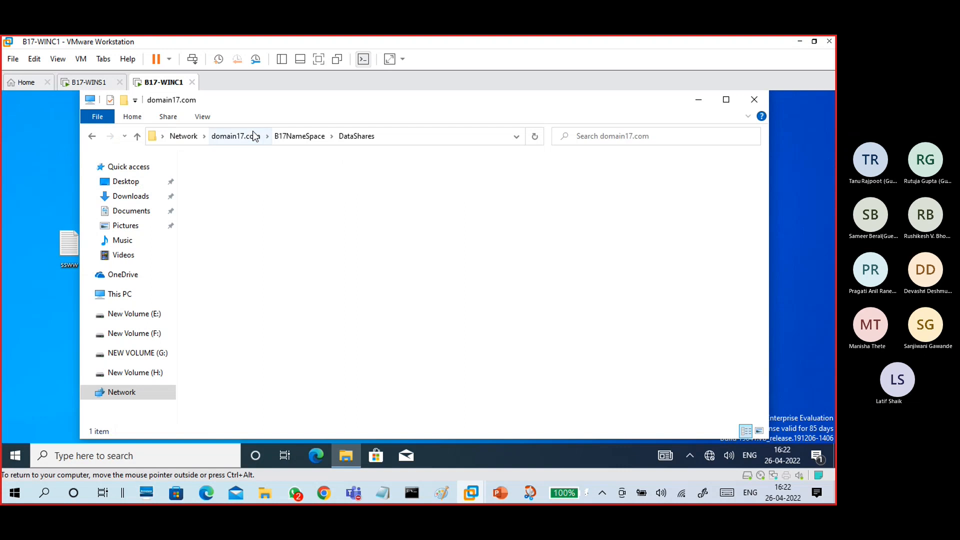
pyautogui.doubleClick(268, 166)
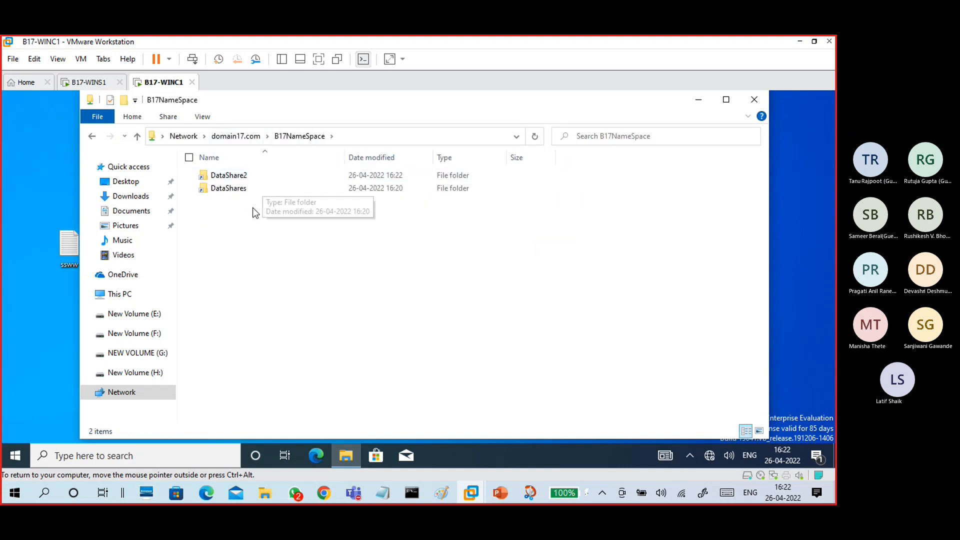
pyautogui.click(242, 178)
pyautogui.doubleClick(242, 180)
pyautogui.click(241, 179)
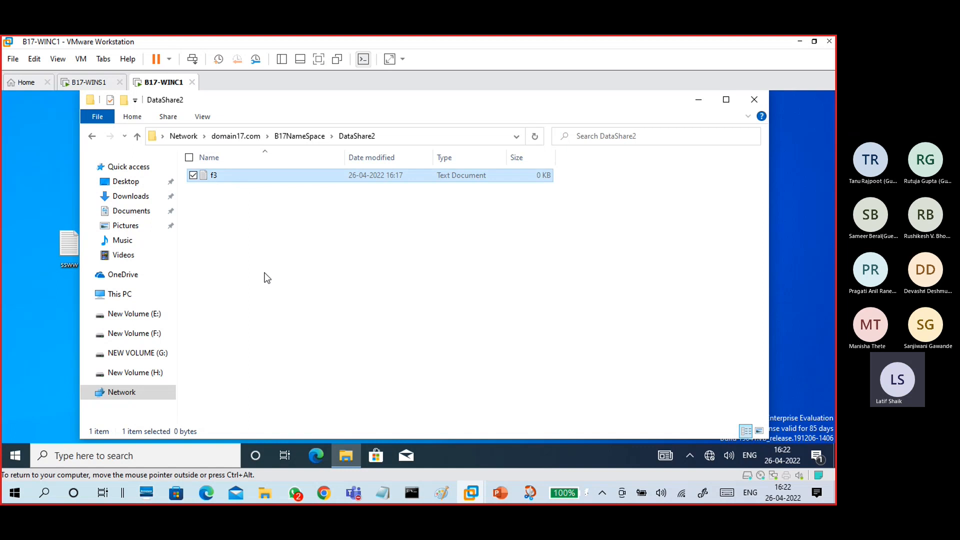
pyautogui.click(306, 136)
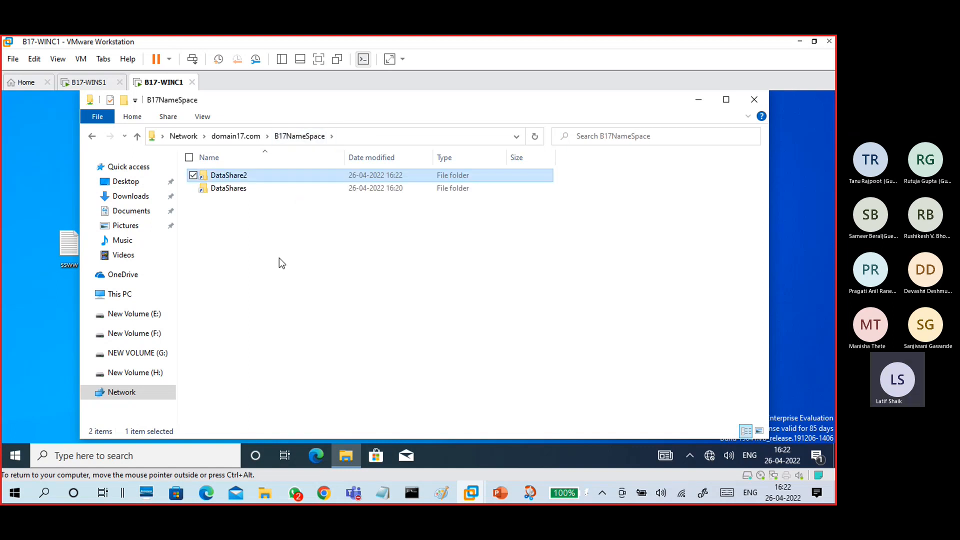
pyautogui.click(99, 85)
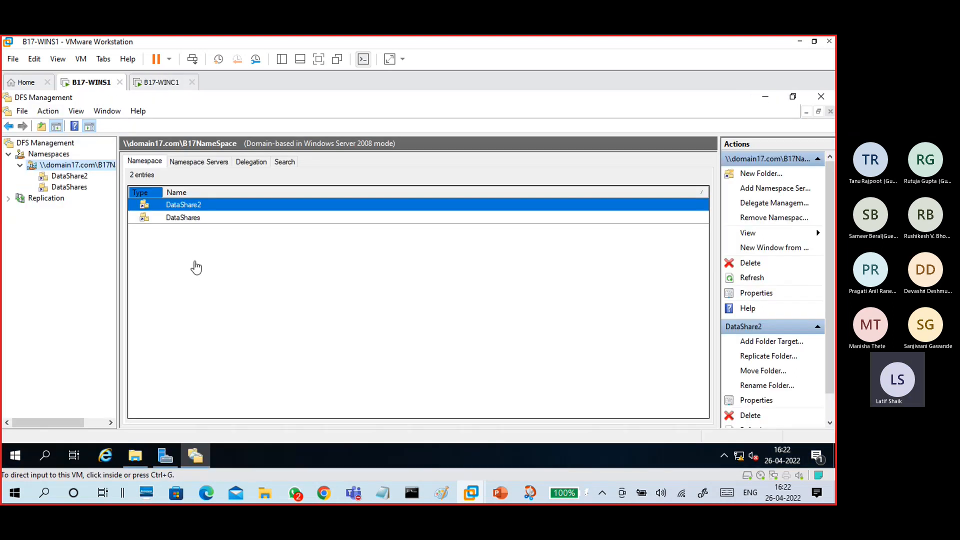
# - Add \\WINS1\share2 as a second folder target of DataShare2, declining replication
pyautogui.doubleClick(217, 207)
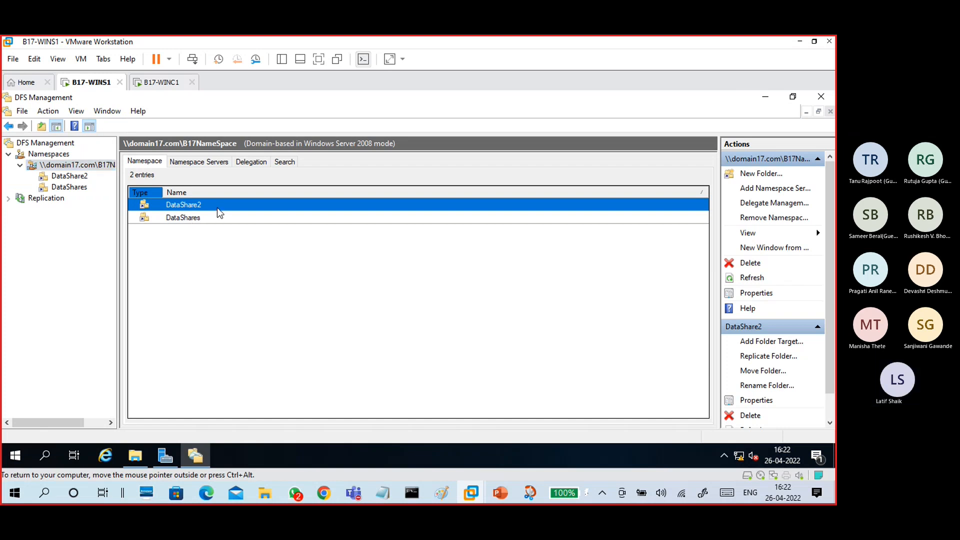
pyautogui.click(761, 177)
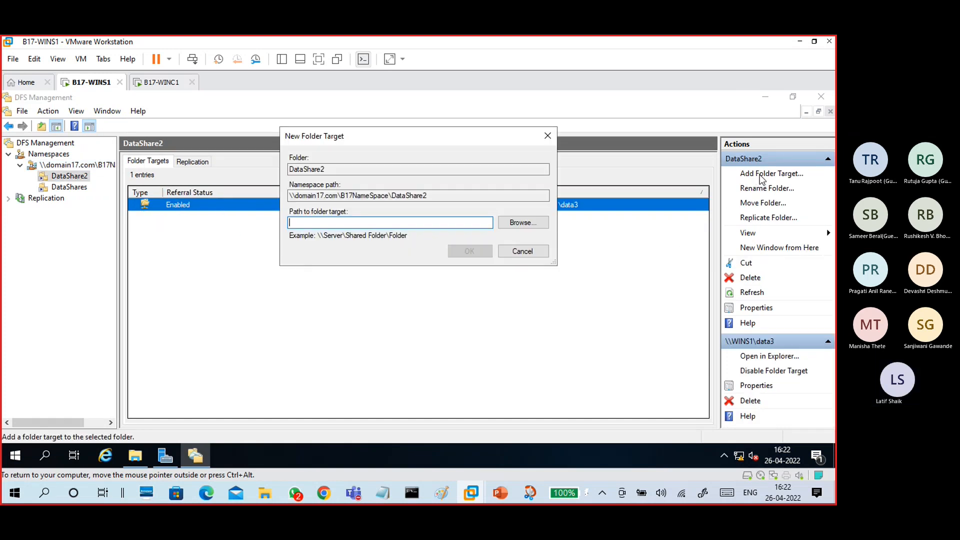
pyautogui.click(520, 223)
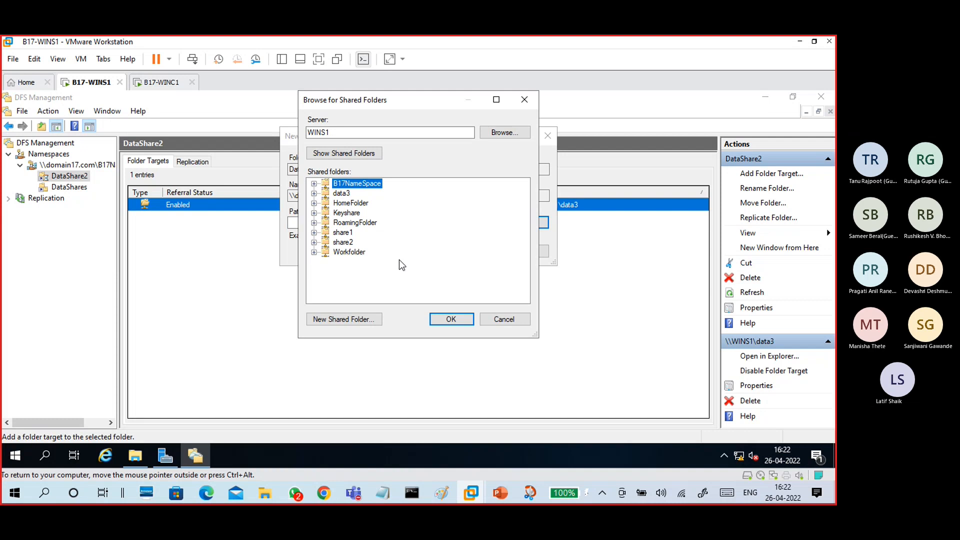
pyautogui.click(345, 242)
pyautogui.click(440, 319)
pyautogui.click(465, 254)
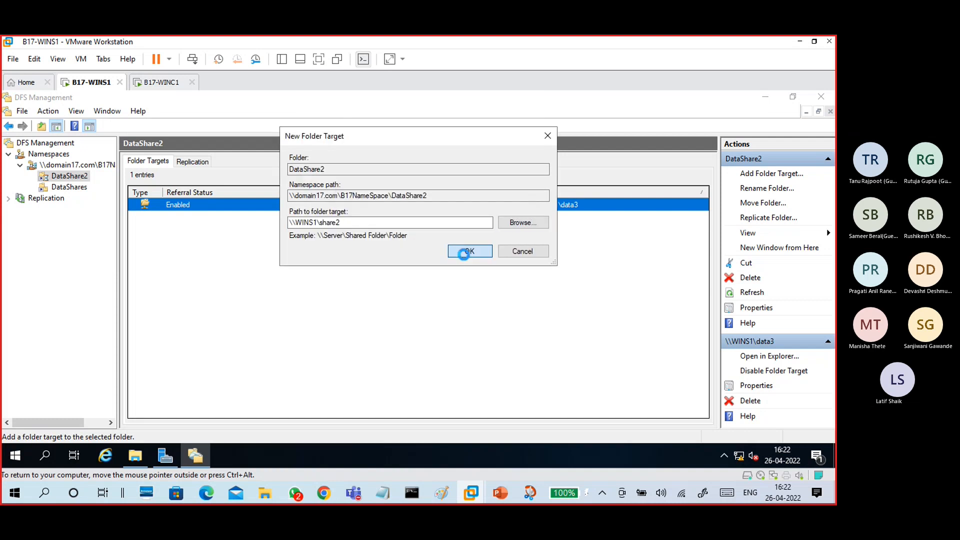
pyautogui.click(514, 323)
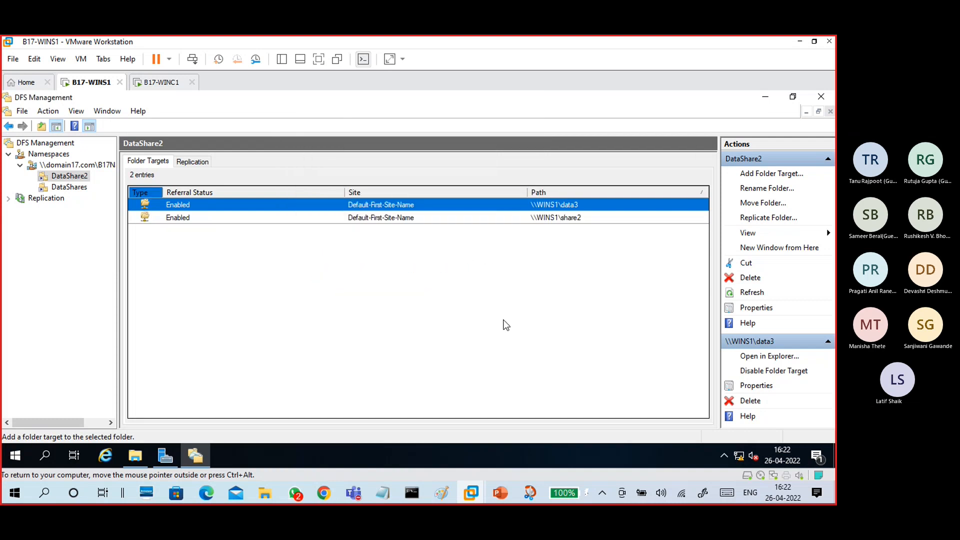
pyautogui.click(252, 220)
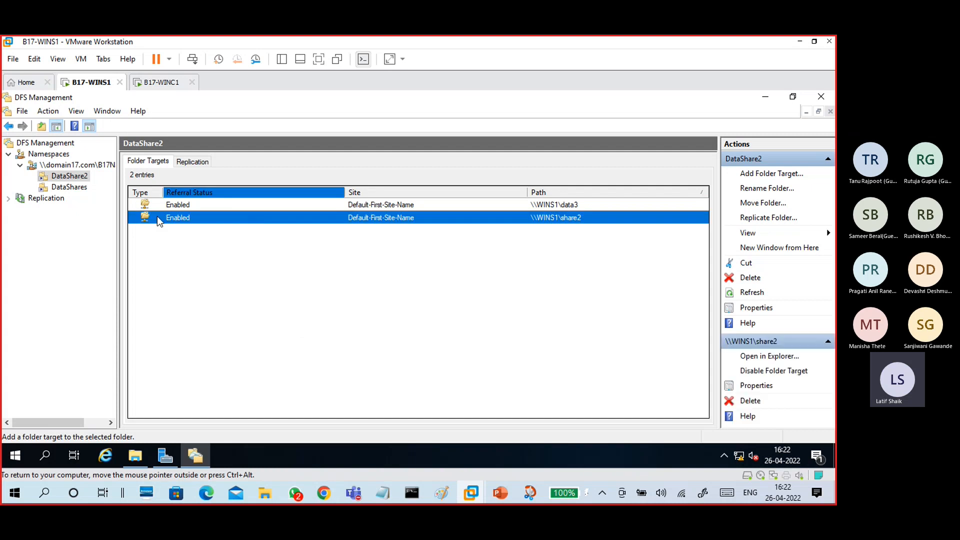
pyautogui.click(65, 165)
# - Refresh the namespace, then open DataShare2 from the client
pyautogui.rightClick(65, 165)
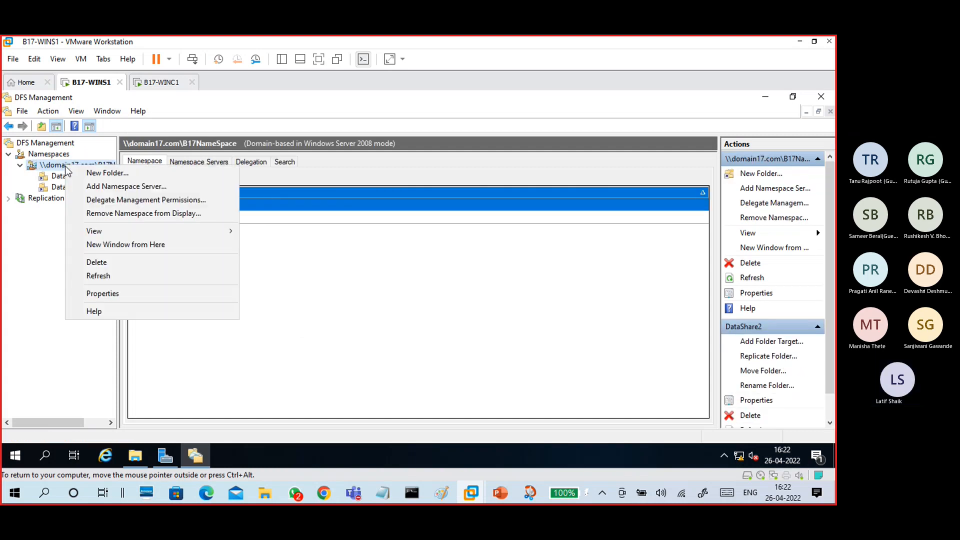
pyautogui.click(87, 277)
pyautogui.click(156, 82)
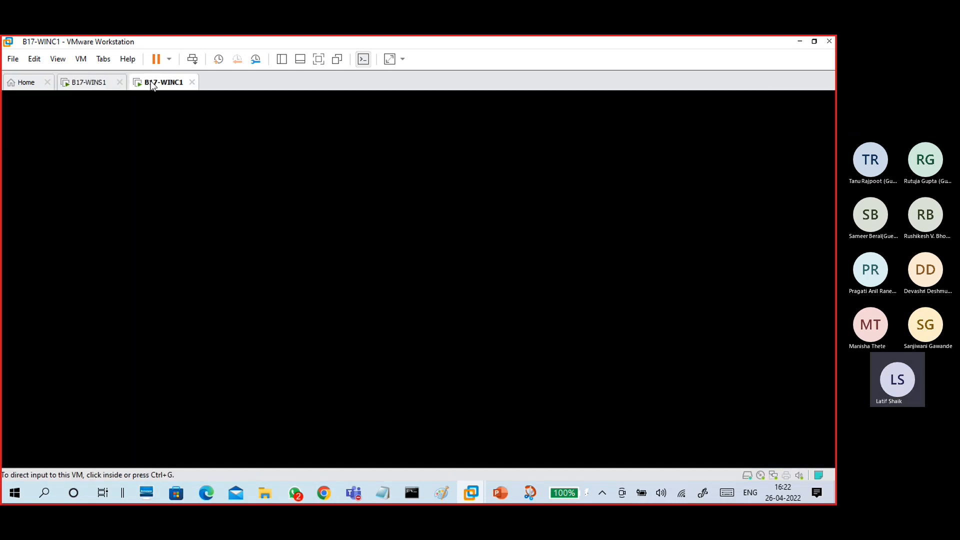
pyautogui.doubleClick(268, 176)
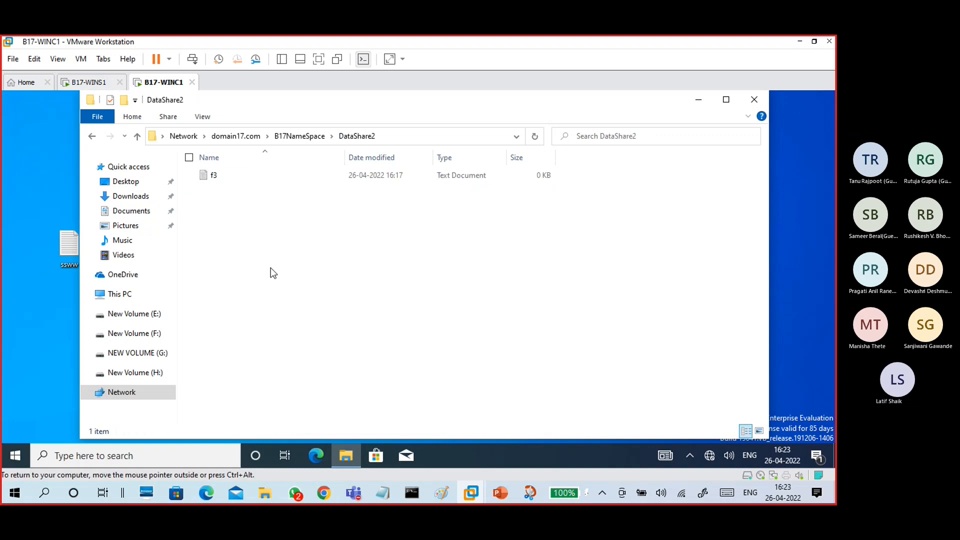
pyautogui.click(307, 136)
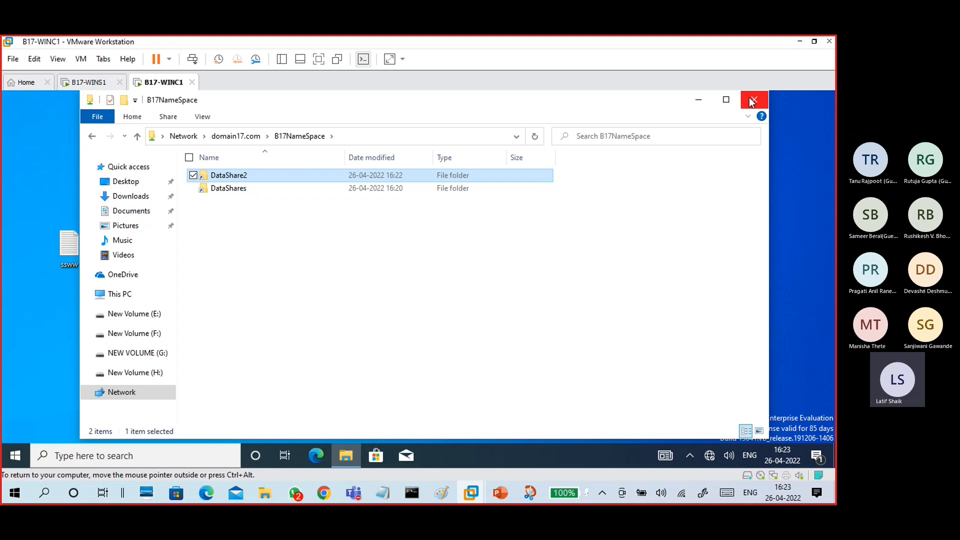
# - On the server, review the share1 and share2 folder targets of DataShares
pyautogui.click(86, 82)
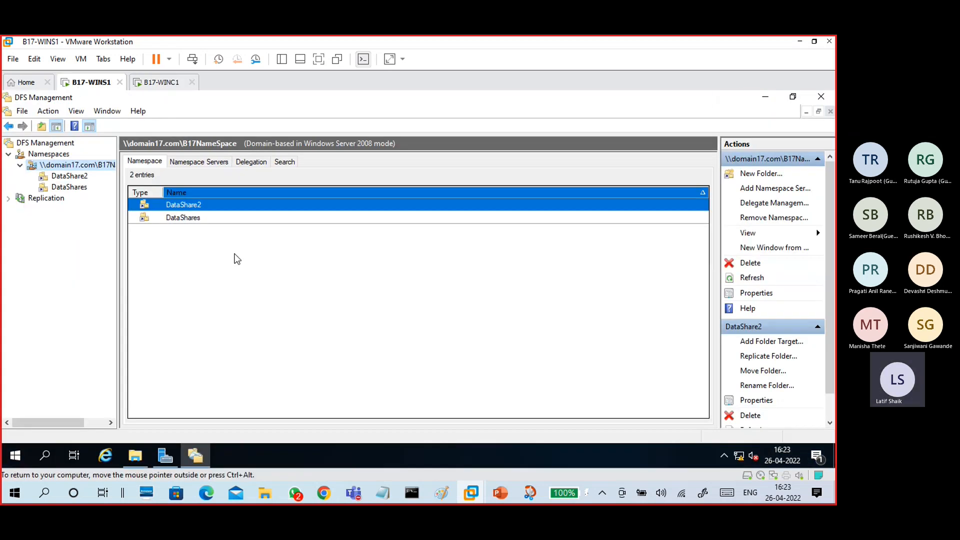
pyautogui.click(208, 224)
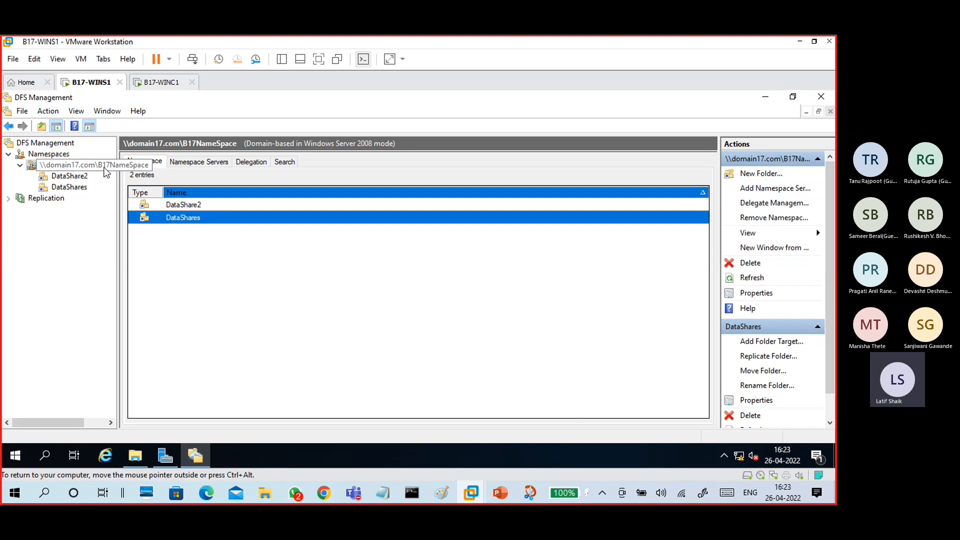
pyautogui.click(86, 188)
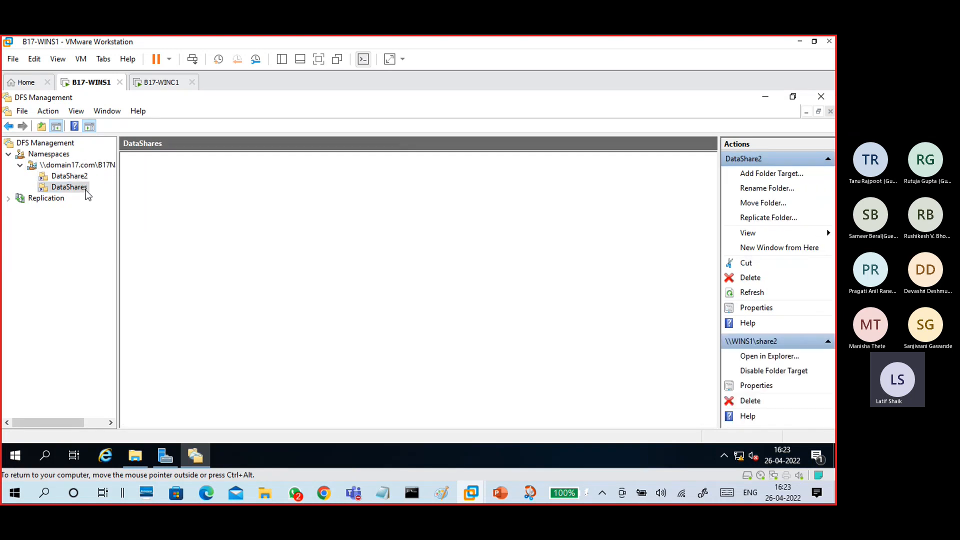
pyautogui.click(190, 257)
pyautogui.click(190, 224)
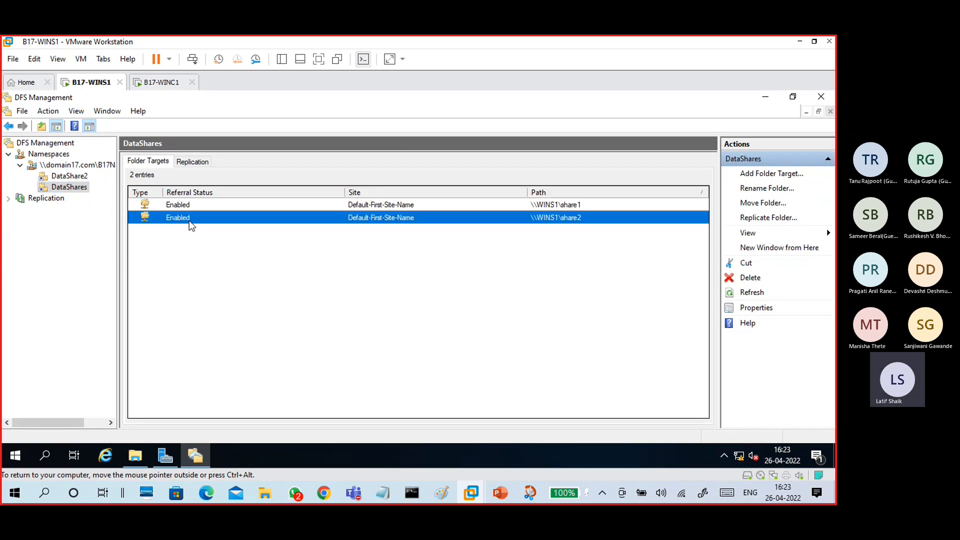
pyautogui.click(195, 205)
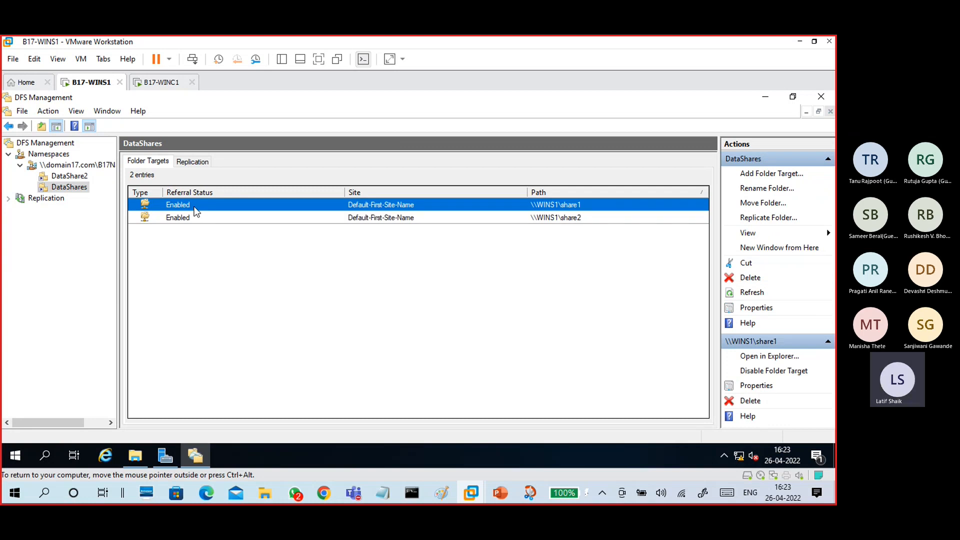
pyautogui.doubleClick(196, 207)
pyautogui.click(458, 392)
# - On the client, open DataShares and DataShare2, then return to the B17NameSpace listing
pyautogui.click(163, 83)
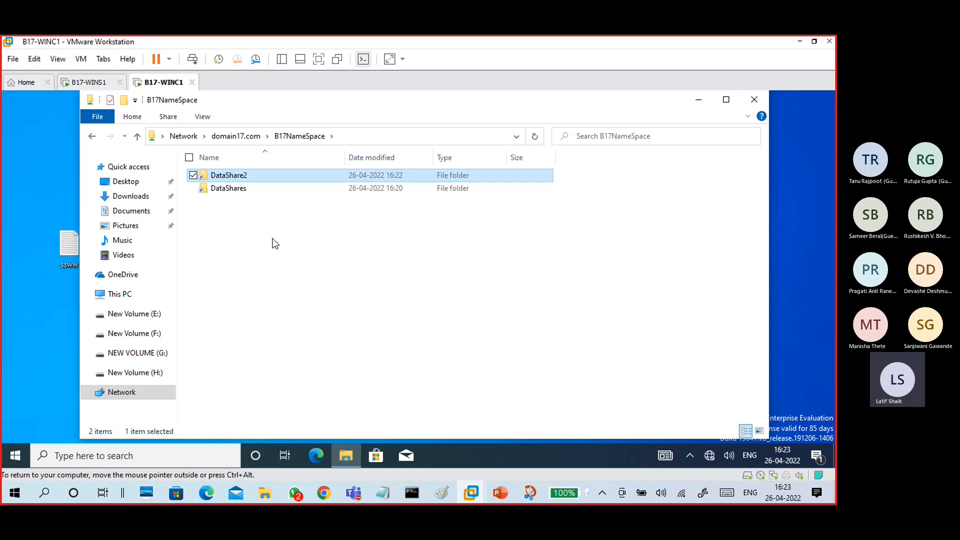
pyautogui.doubleClick(258, 190)
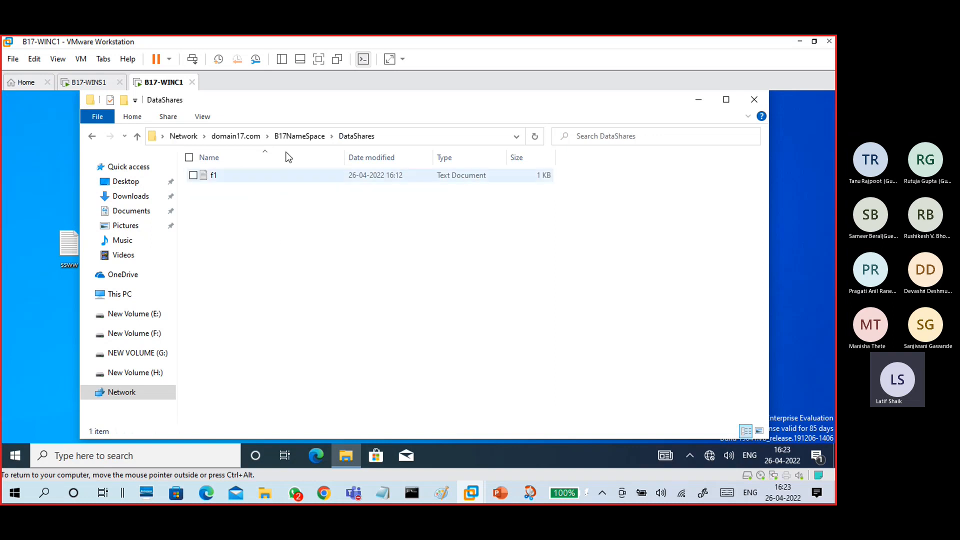
pyautogui.click(292, 137)
pyautogui.doubleClick(248, 176)
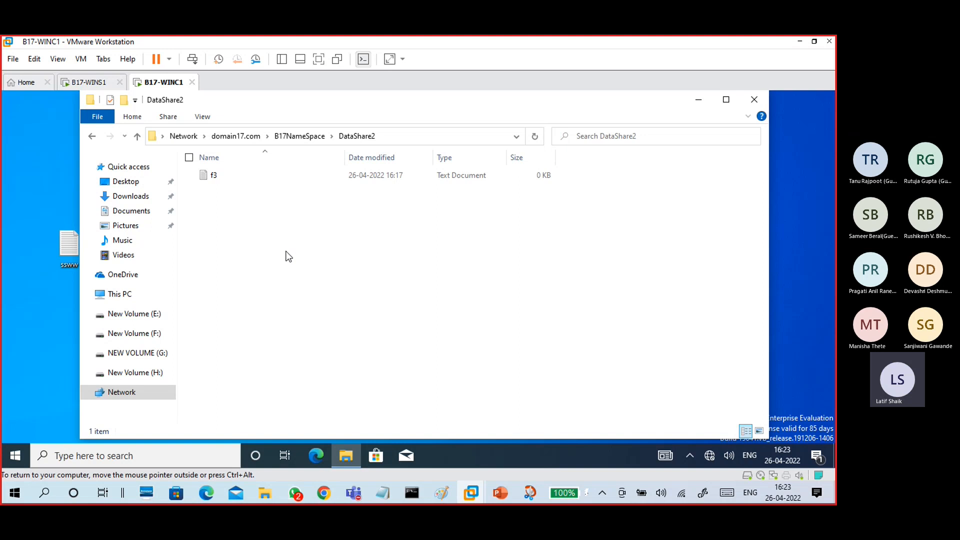
pyautogui.click(86, 82)
pyautogui.click(334, 311)
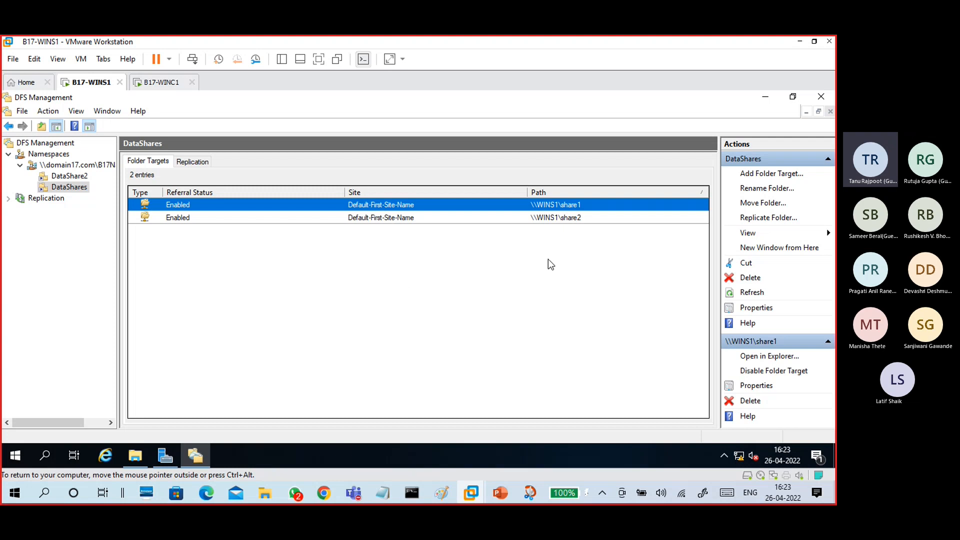
pyautogui.click(161, 82)
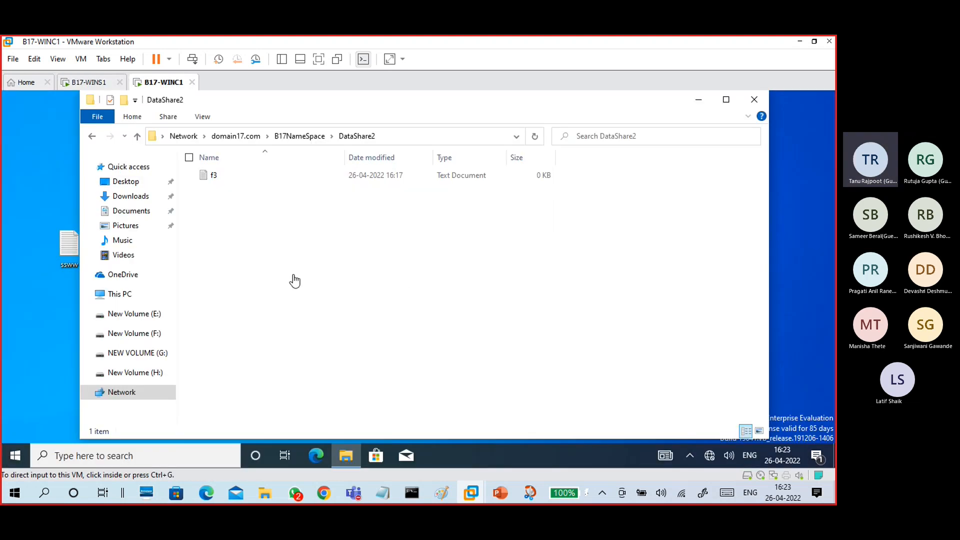
pyautogui.click(285, 141)
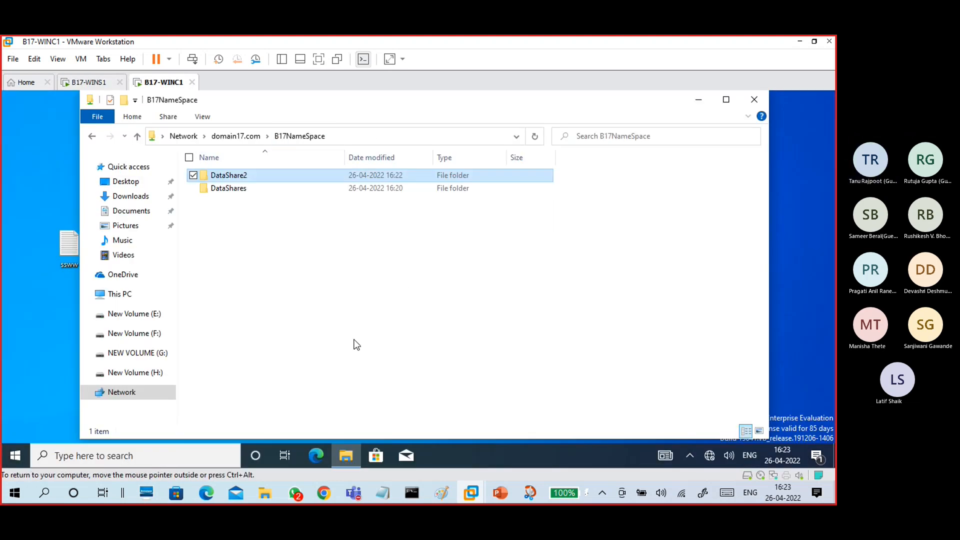
# - Open domain17.com's share2 and data3 shares to confirm they are empty, then close Explorer
pyautogui.click(236, 136)
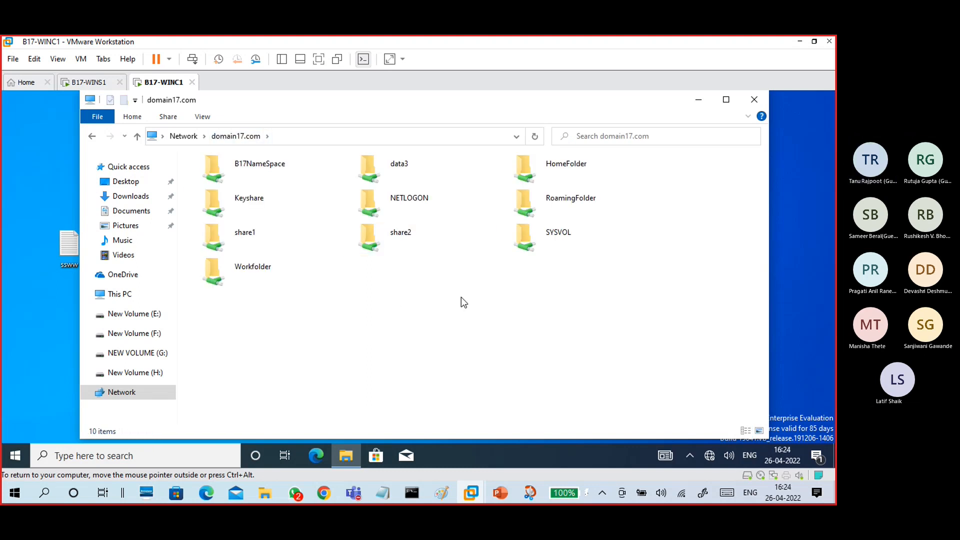
pyautogui.click(434, 241)
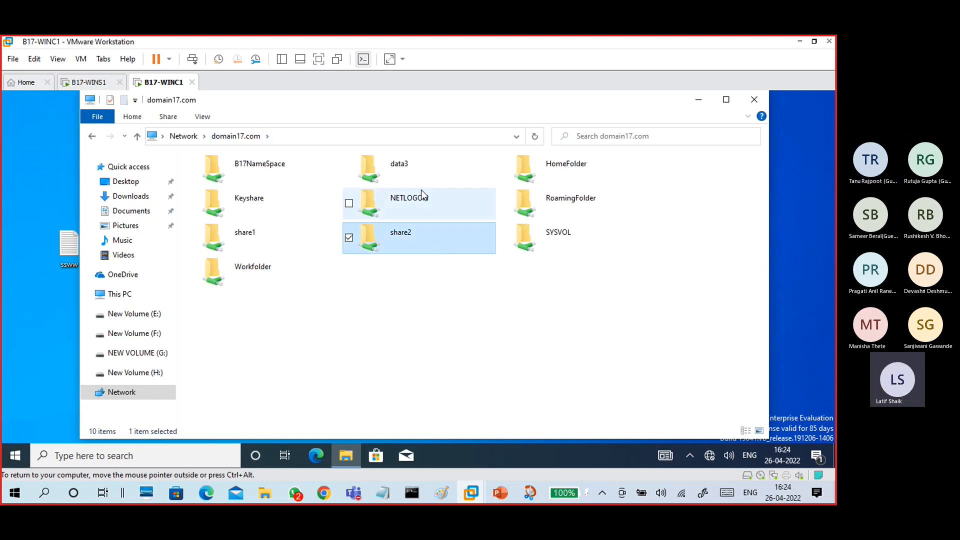
pyautogui.doubleClick(425, 242)
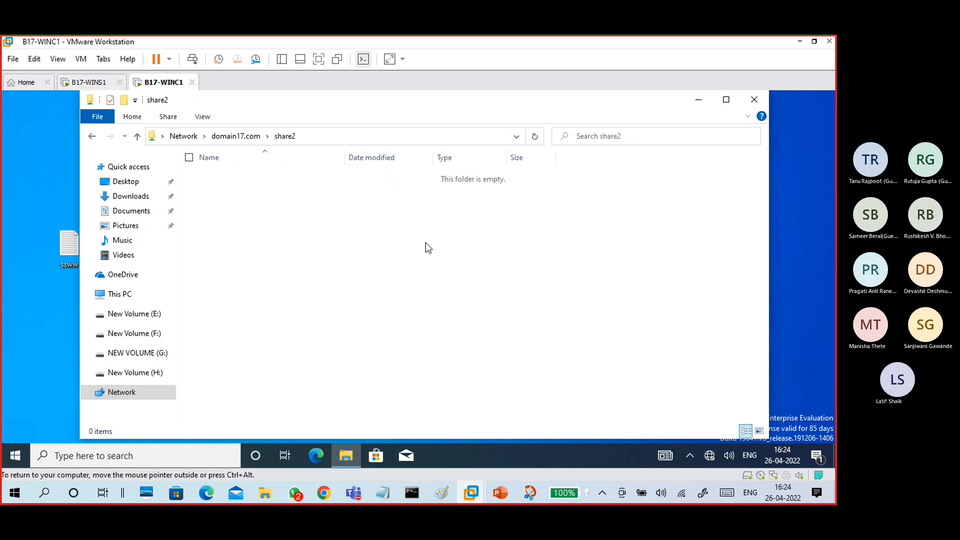
pyautogui.click(239, 139)
pyautogui.doubleClick(410, 173)
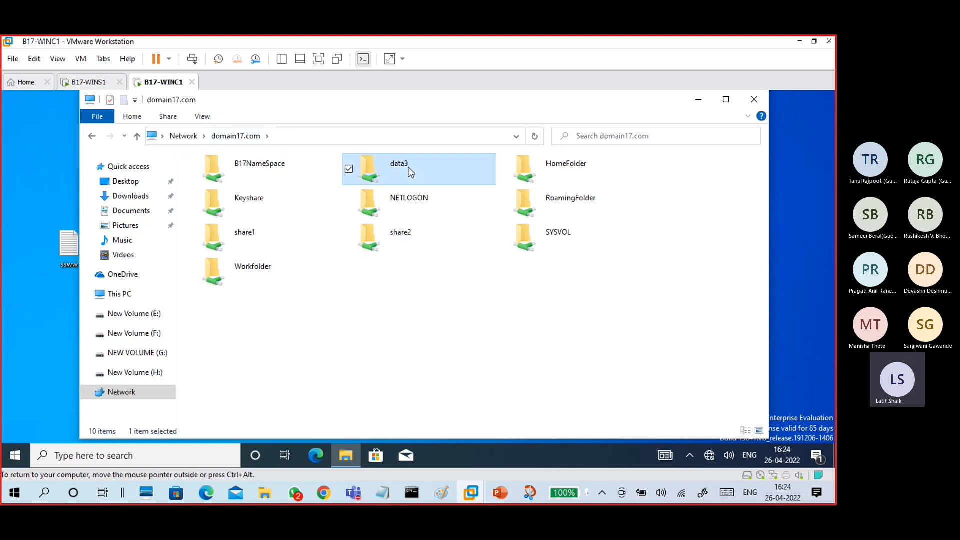
pyautogui.click(247, 137)
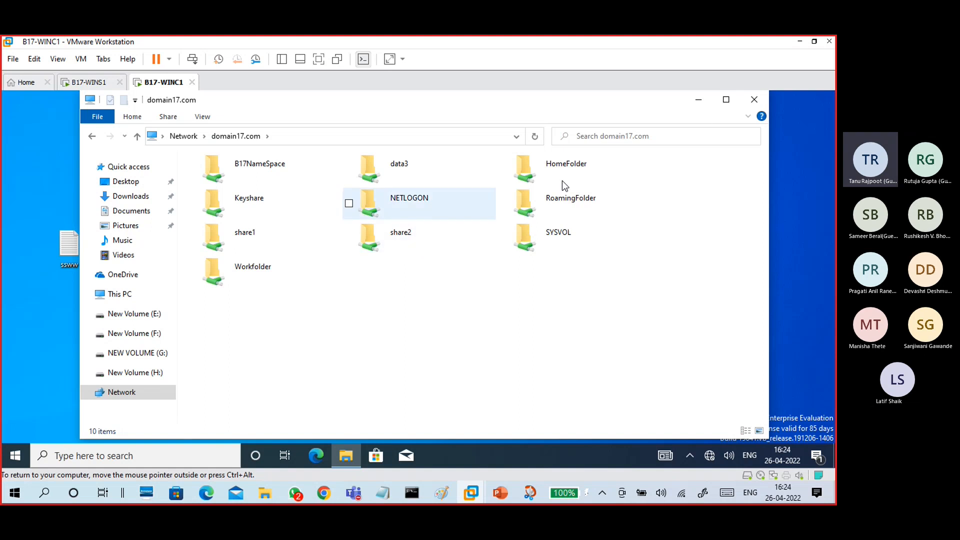
pyautogui.click(754, 99)
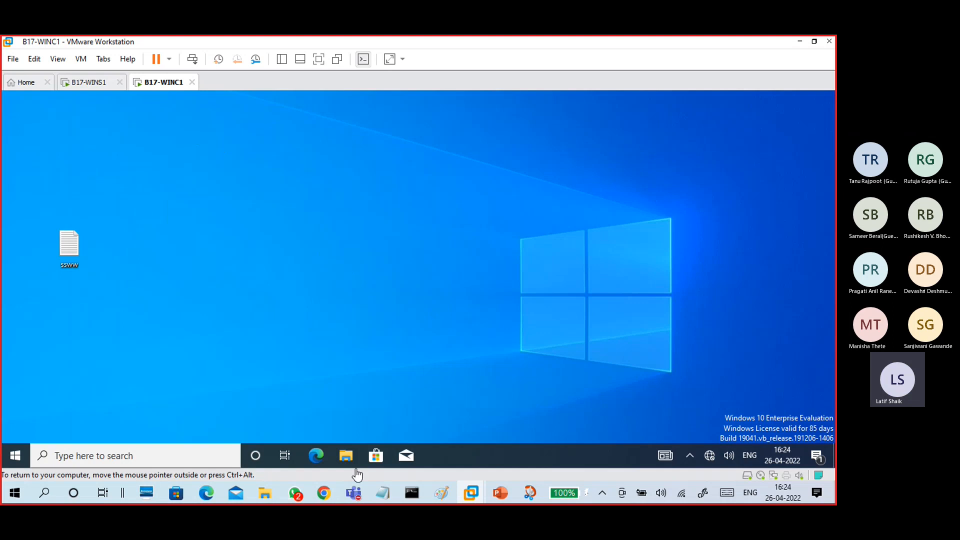
# - Bring the 'CTS Classes Test 1' Teams meeting forward and check its recording status under More options
pyautogui.moveTo(354, 493)
pyautogui.click(340, 440)
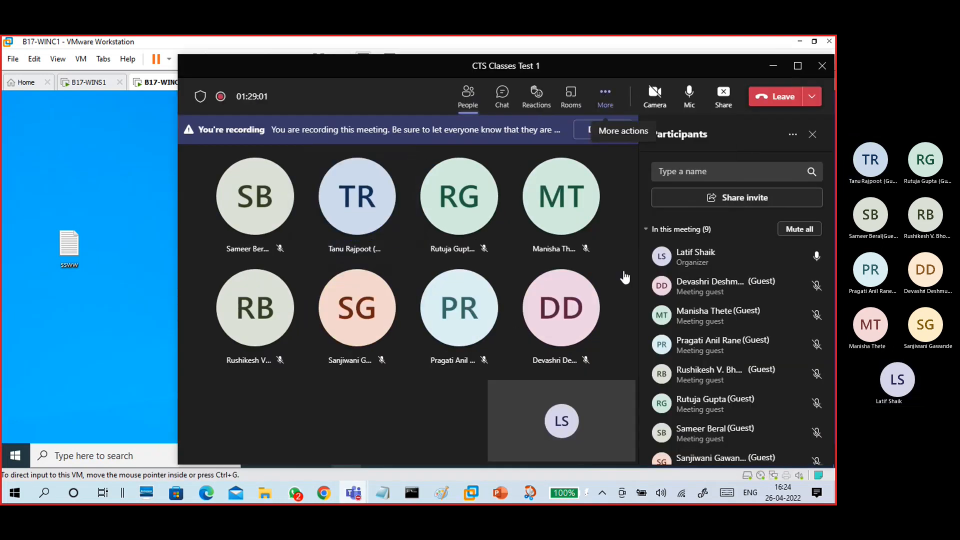
pyautogui.click(605, 94)
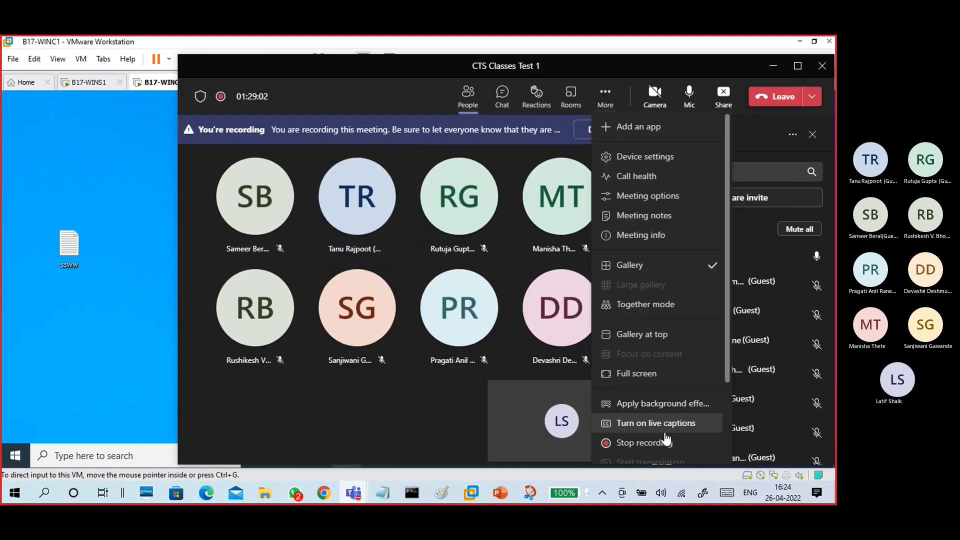